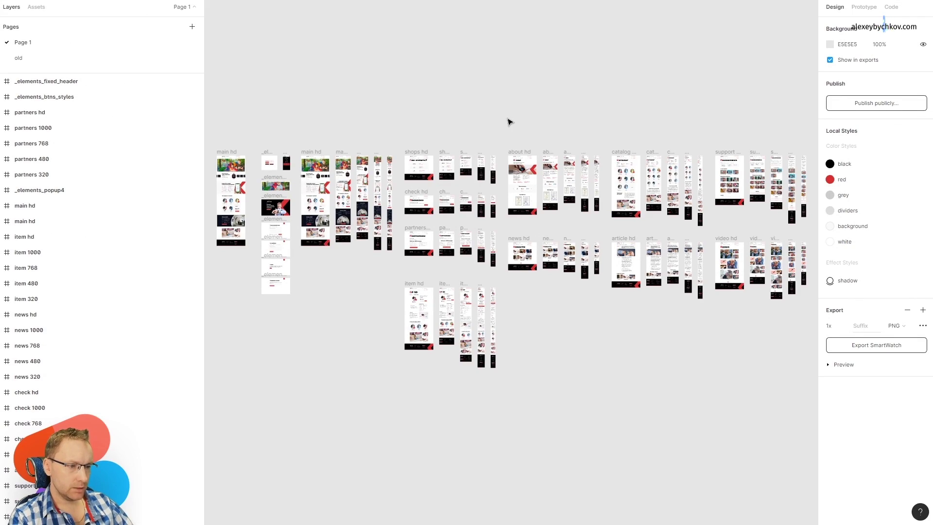
Open the file's version history, load older versions and view the Dec 4, 2019 version
left_click(514, 7)
left_click(526, 18)
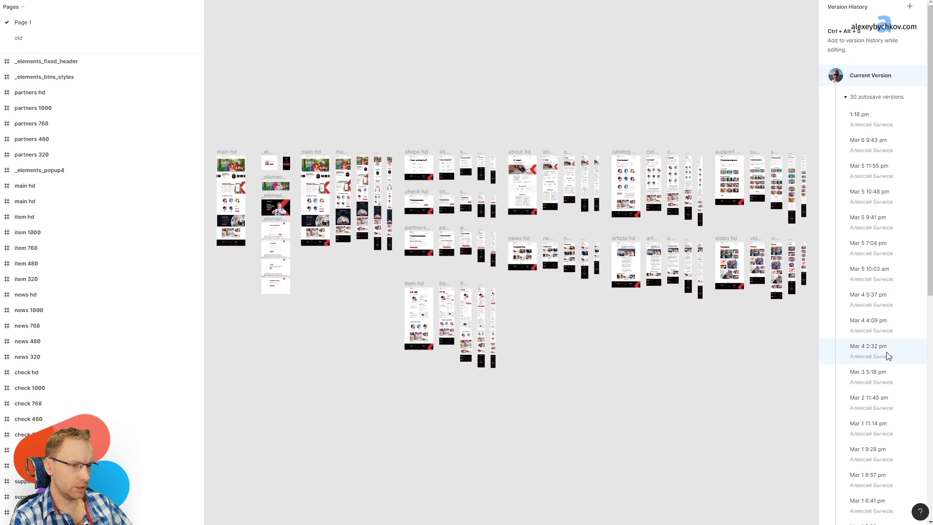
scroll(888, 358, "down", 5)
scroll(881, 422, "down", 5)
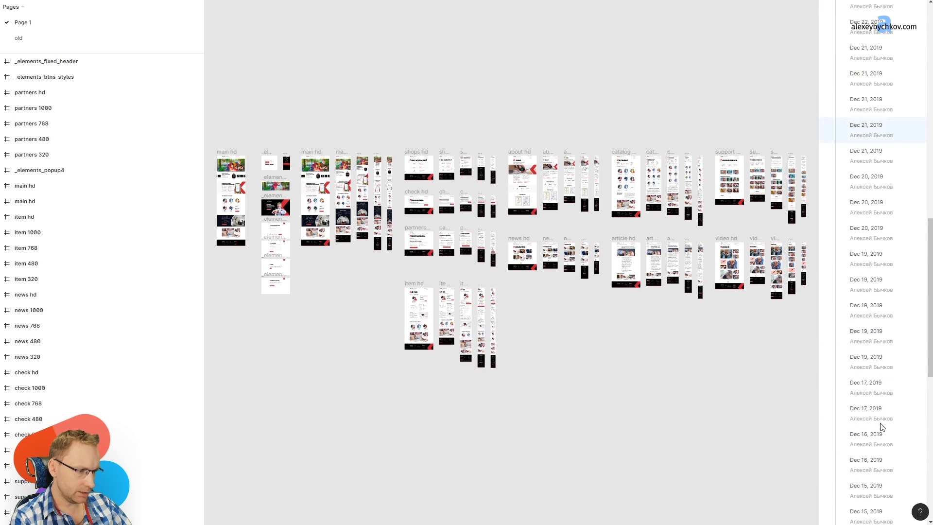
scroll(882, 438, "down", 5)
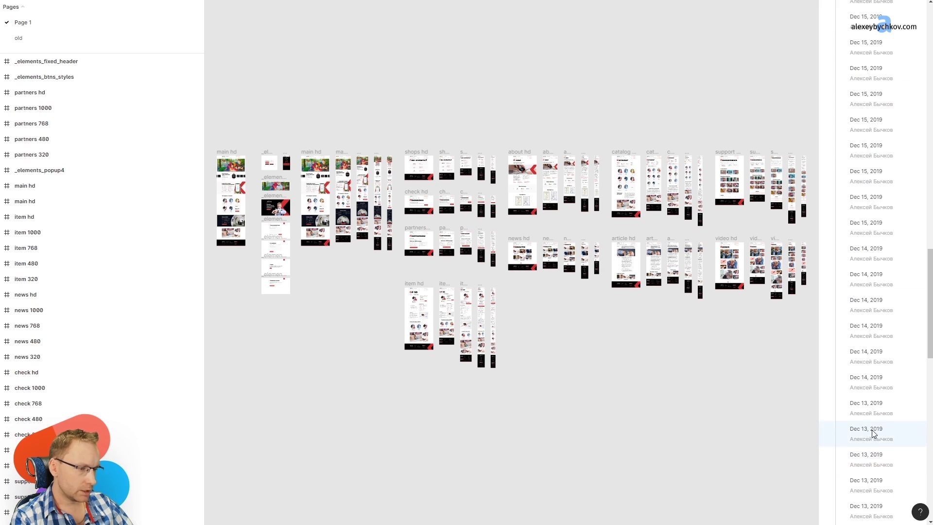
scroll(873, 432, "down", 5)
left_click(880, 482)
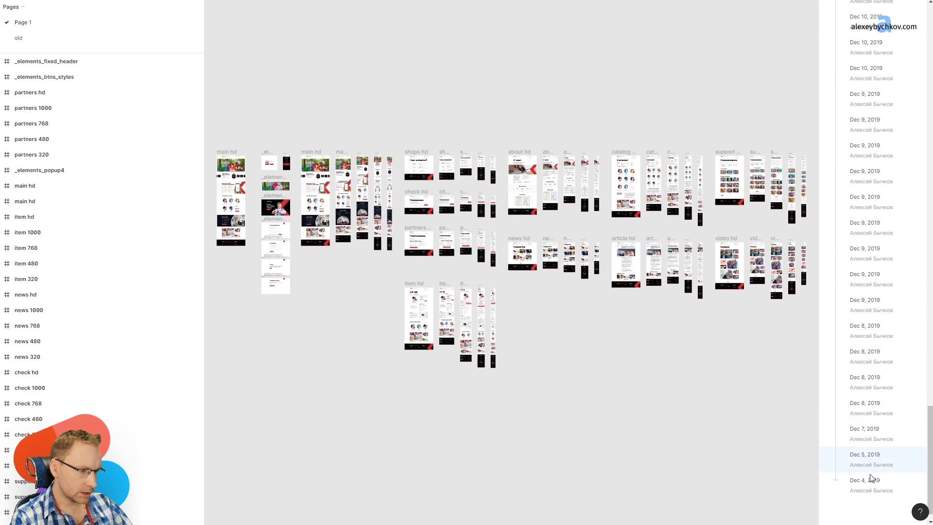
left_click(863, 459)
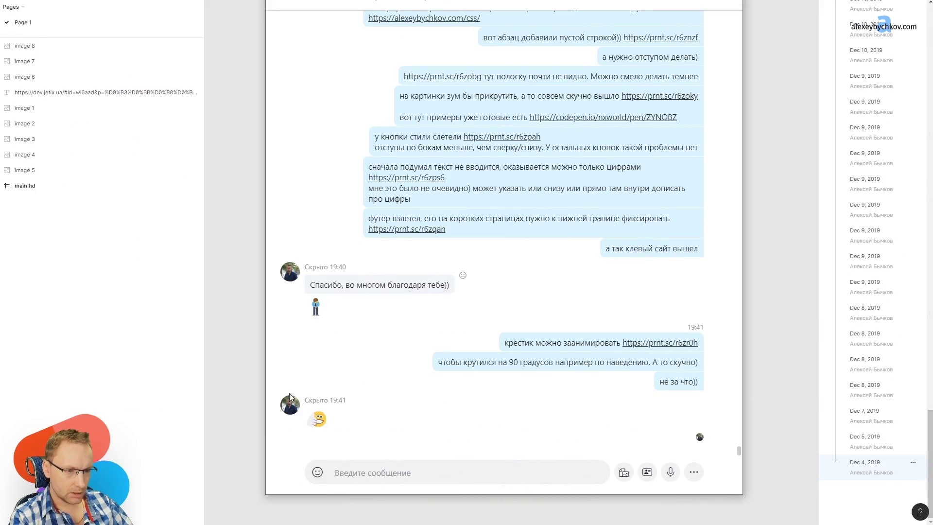
Scroll the client's Skype chat back to its first messages on 18 October 2019
scroll(480, 322, "up", 10)
scroll(524, 350, "up", 10)
scroll(527, 316, "up", 10)
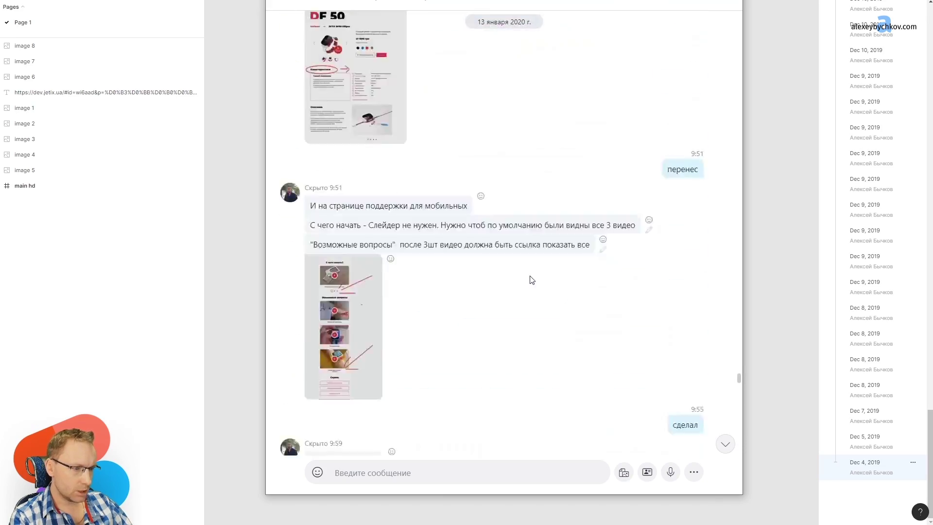
scroll(531, 277, "up", 10)
scroll(531, 274, "up", 10)
scroll(529, 273, "up", 10)
scroll(528, 271, "up", 10)
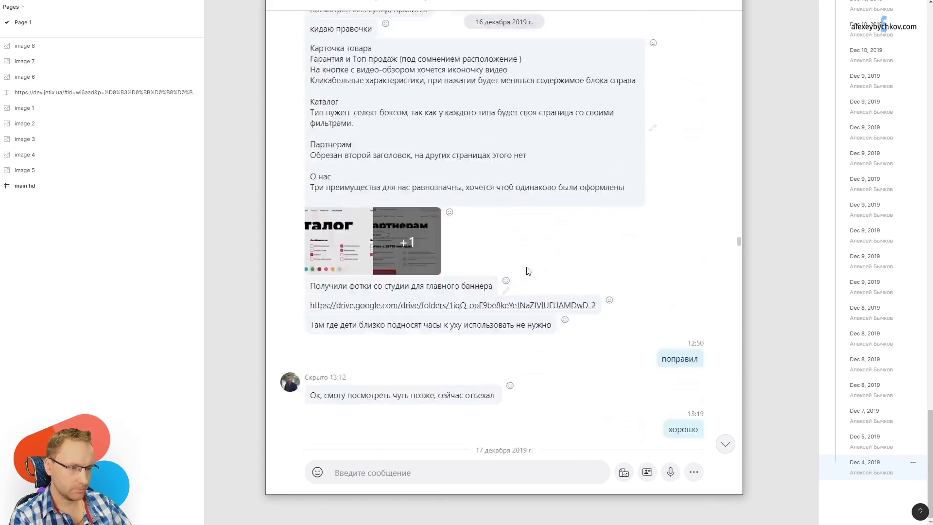
scroll(526, 267, "up", 10)
scroll(527, 268, "up", 10)
scroll(527, 270, "up", 10)
scroll(525, 269, "up", 10)
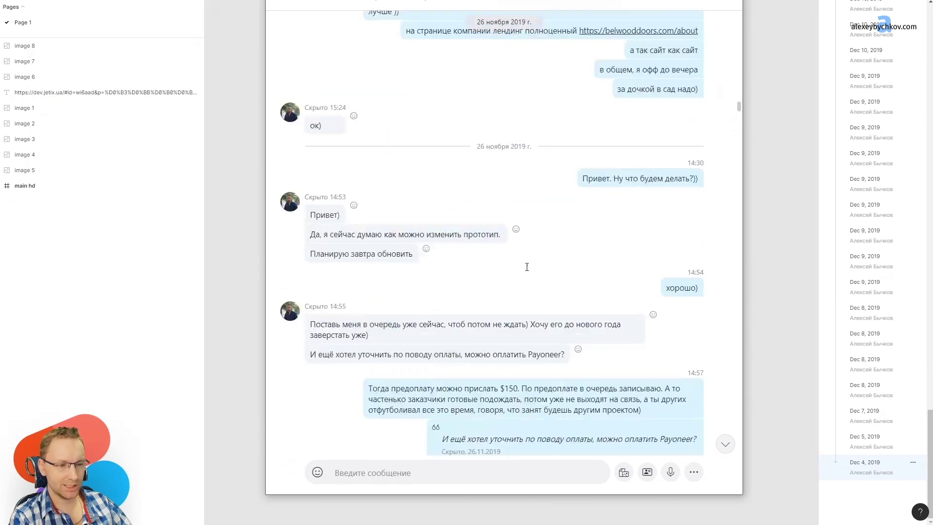
scroll(524, 267, "up", 10)
scroll(524, 267, "up", 10)
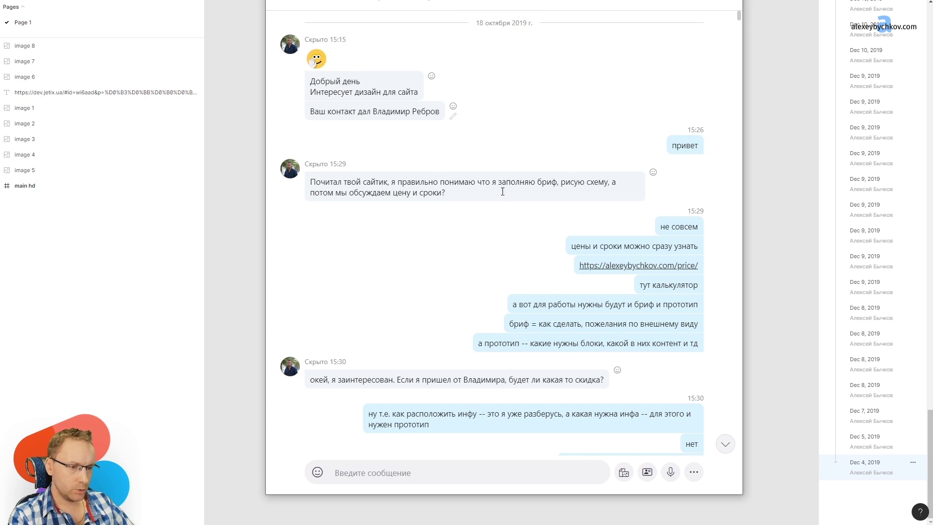
Read down the October messages to the 21 November brief.docx and jetix.rp attachments
scroll(504, 210, "down", 5)
scroll(507, 208, "down", 5)
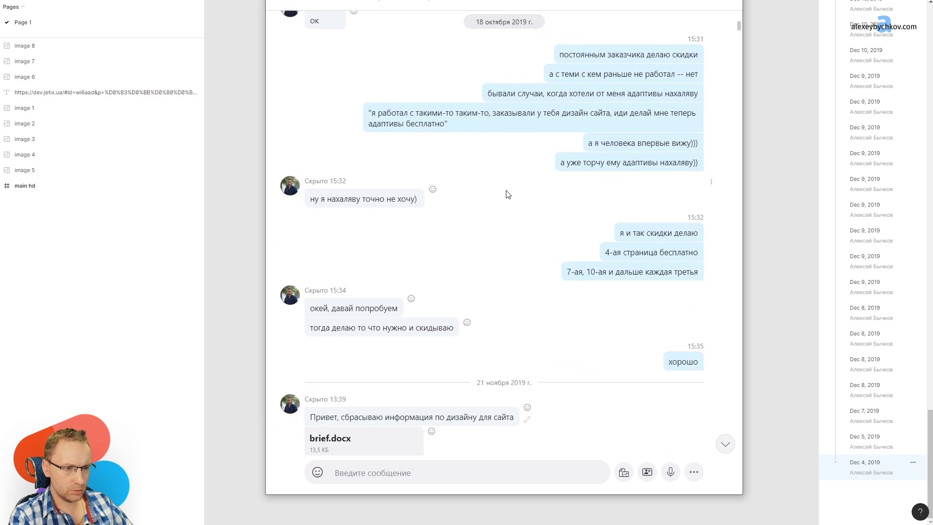
scroll(507, 194, "up", 10)
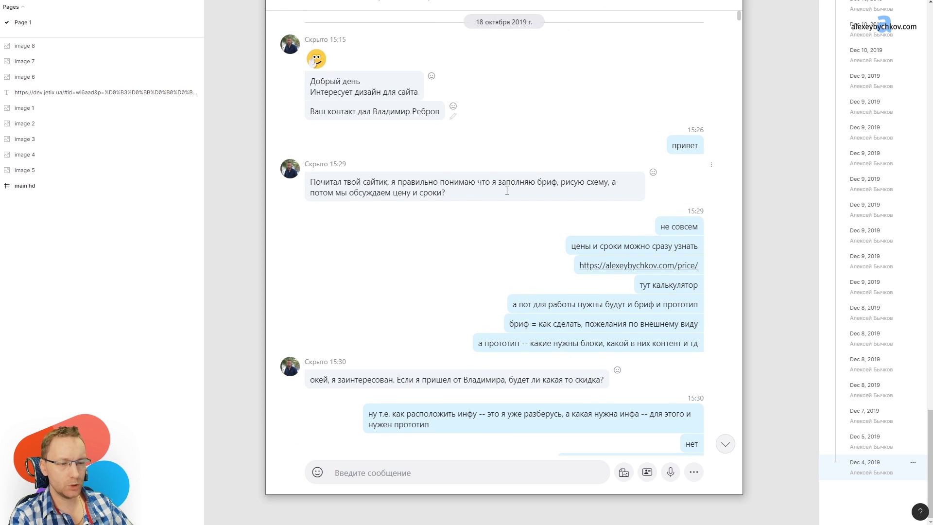
scroll(507, 191, "down", 6)
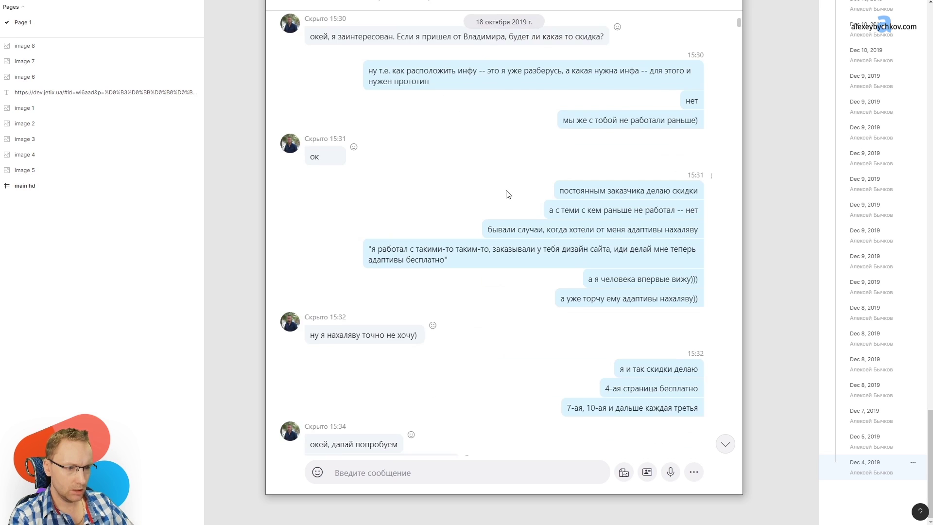
scroll(508, 194, "down", 4)
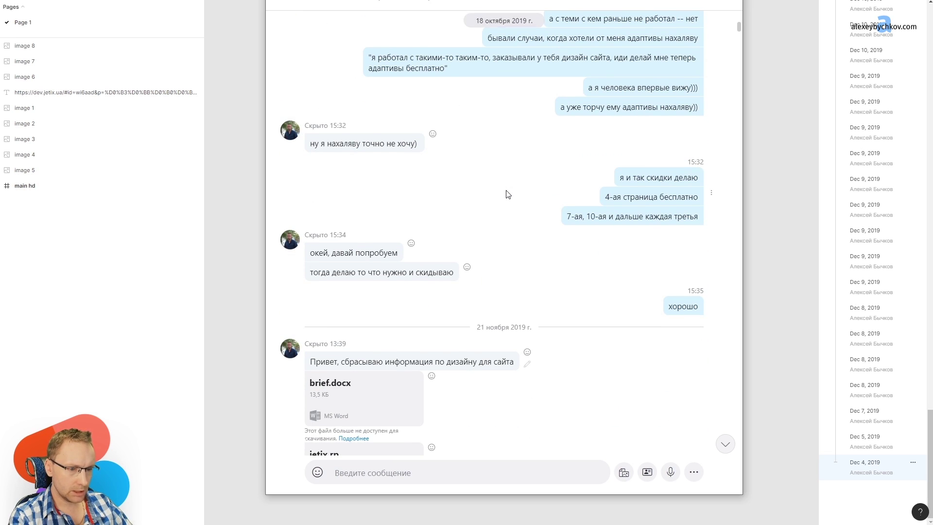
scroll(508, 195, "down", 4)
scroll(508, 194, "up", 3)
scroll(501, 170, "up", 12)
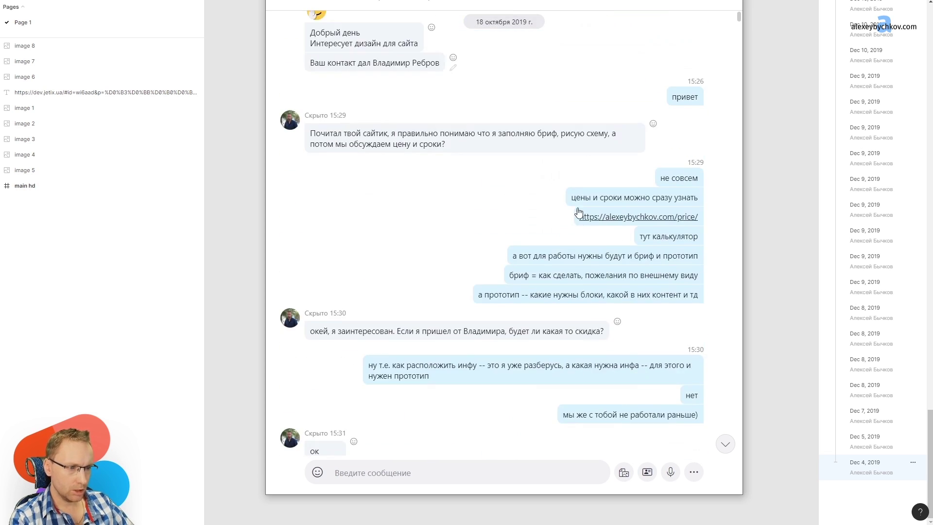
scroll(485, 121, "down", 8)
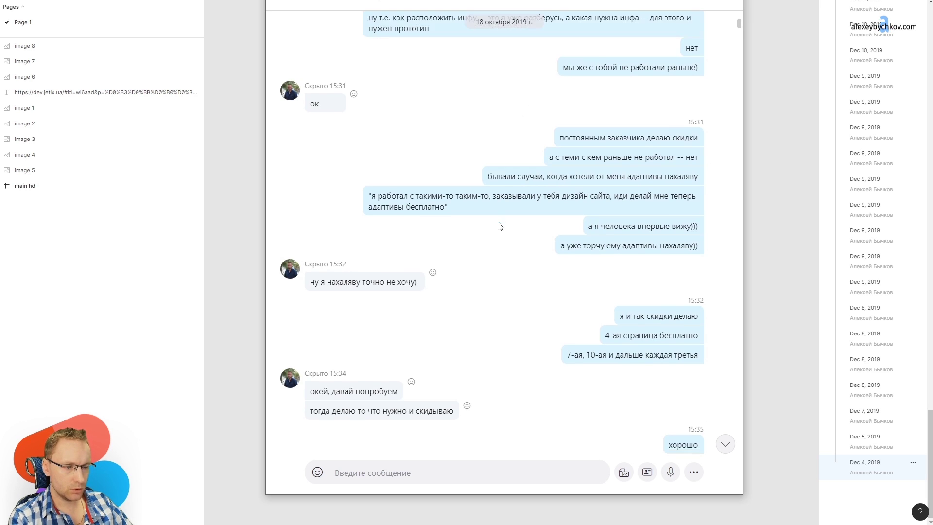
scroll(508, 221, "down", 7)
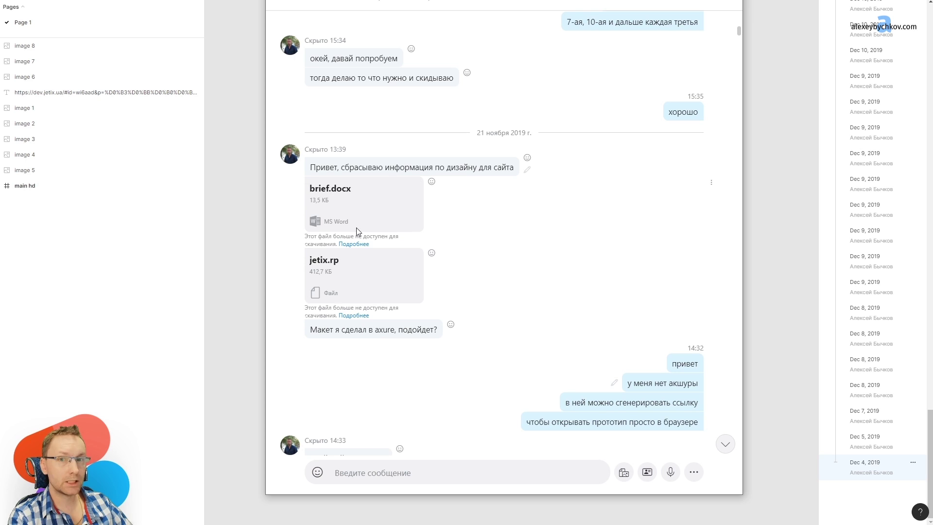
scroll(583, 311, "down", 4)
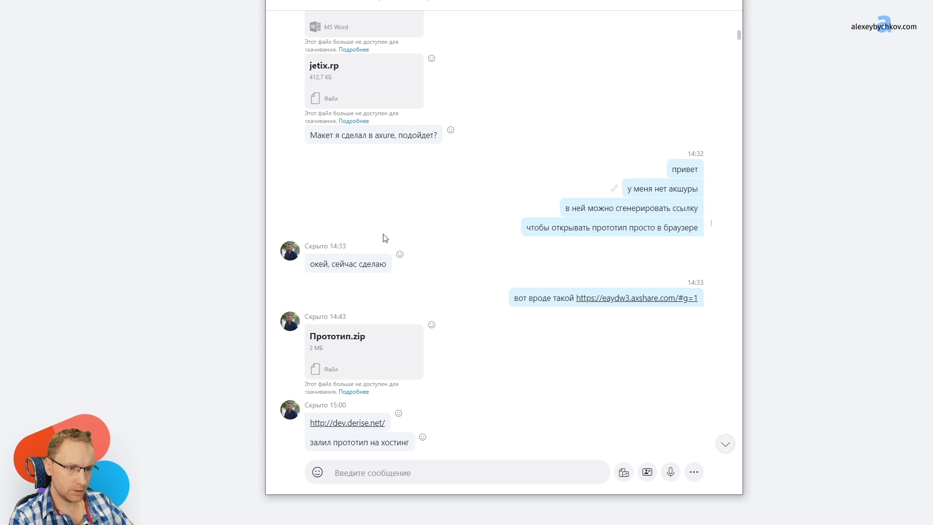
Scroll on and select part of the client's reply about landing pages
scroll(398, 232, "down", 1)
scroll(406, 233, "up", 5)
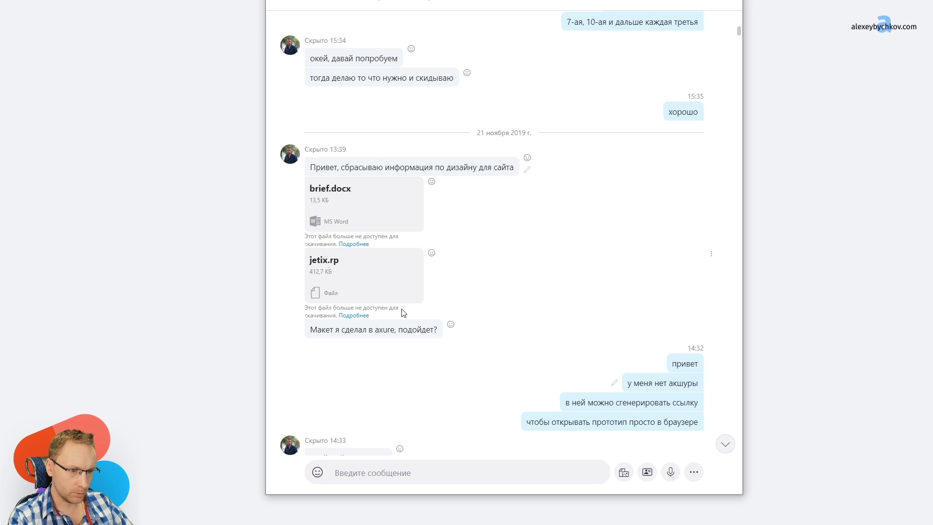
scroll(504, 306, "down", 7)
scroll(515, 282, "down", 2)
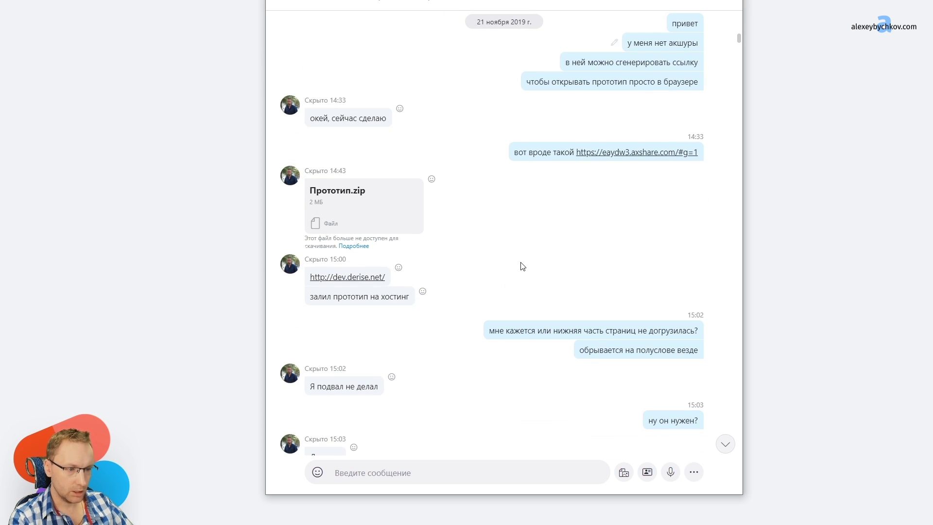
scroll(522, 266, "down", 1)
scroll(520, 271, "down", 3)
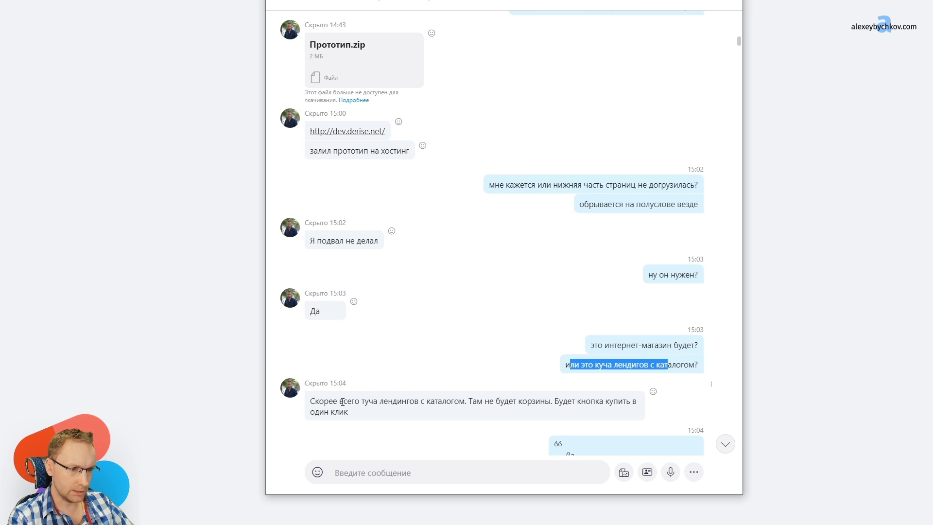
left_click_drag(342, 402, 378, 402)
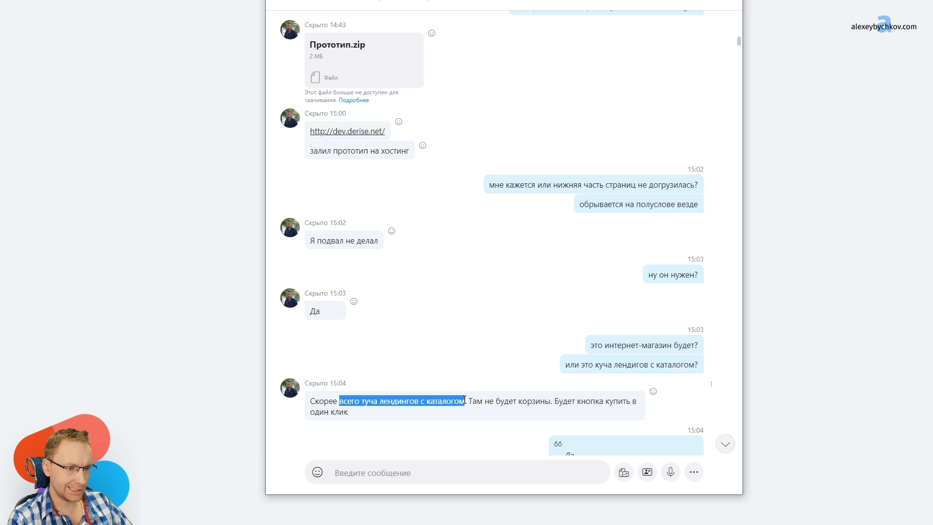
Continue to the 15:21 messages and open the belwooddoors.com example link
scroll(500, 270, "down", 3)
scroll(499, 270, "down", 2)
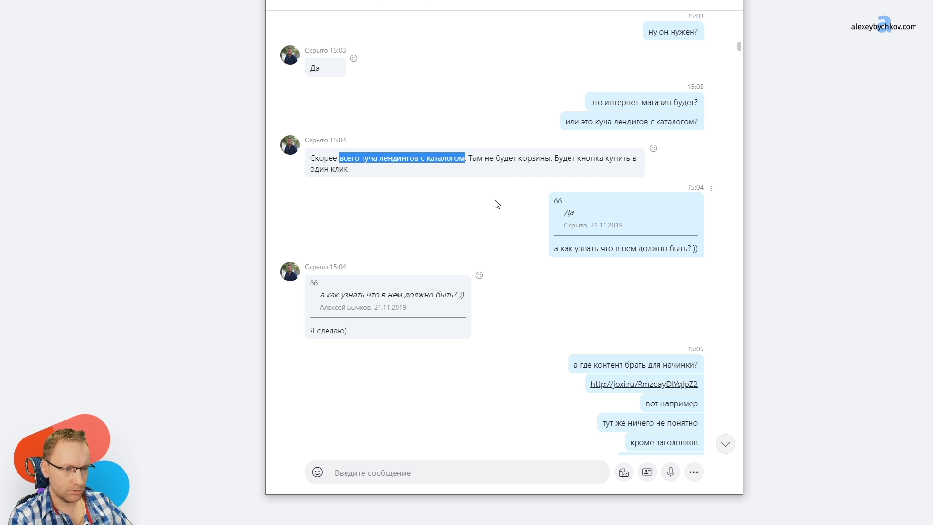
scroll(575, 293, "down", 2)
scroll(574, 294, "down", 2)
scroll(608, 272, "down", 5)
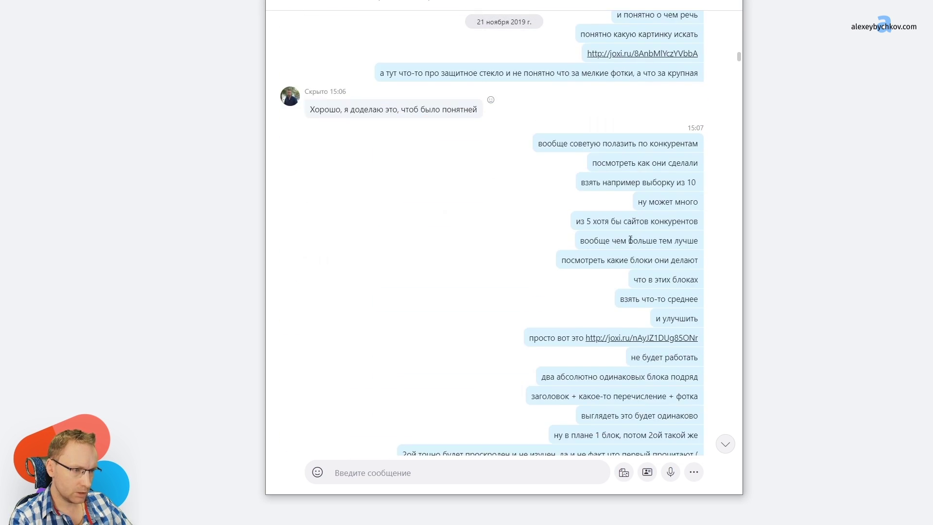
scroll(623, 253, "down", 8)
scroll(619, 257, "down", 3)
scroll(617, 260, "down", 2)
scroll(617, 261, "down", 3)
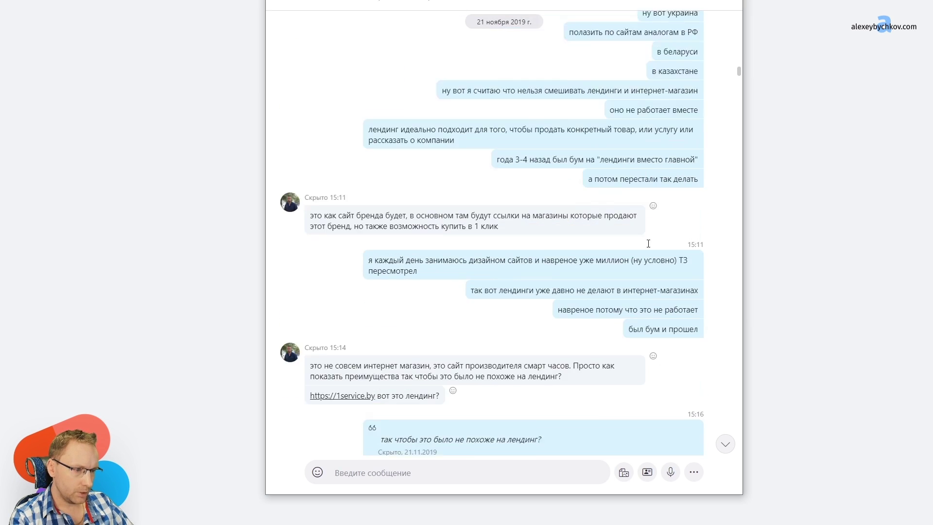
scroll(625, 302, "down", 2)
scroll(625, 302, "down", 3)
scroll(625, 302, "down", 3)
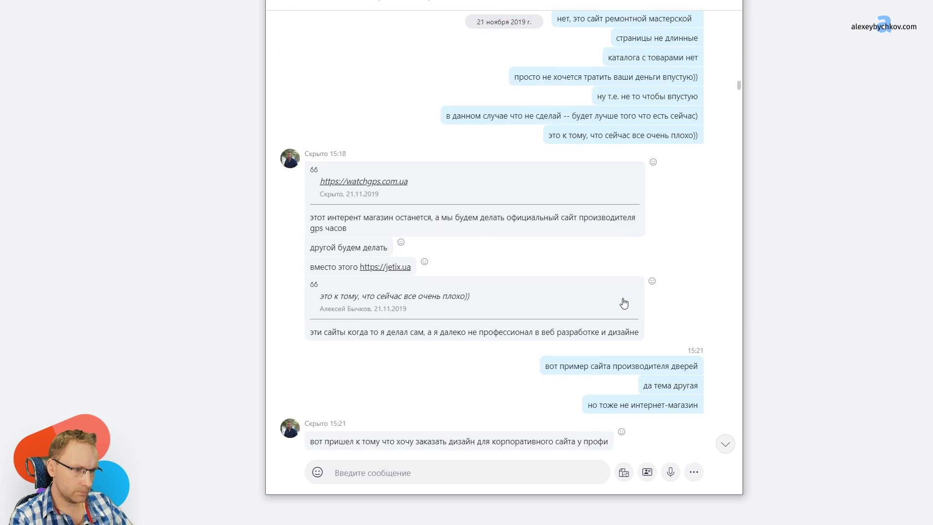
scroll(626, 302, "down", 1)
scroll(625, 302, "down", 3)
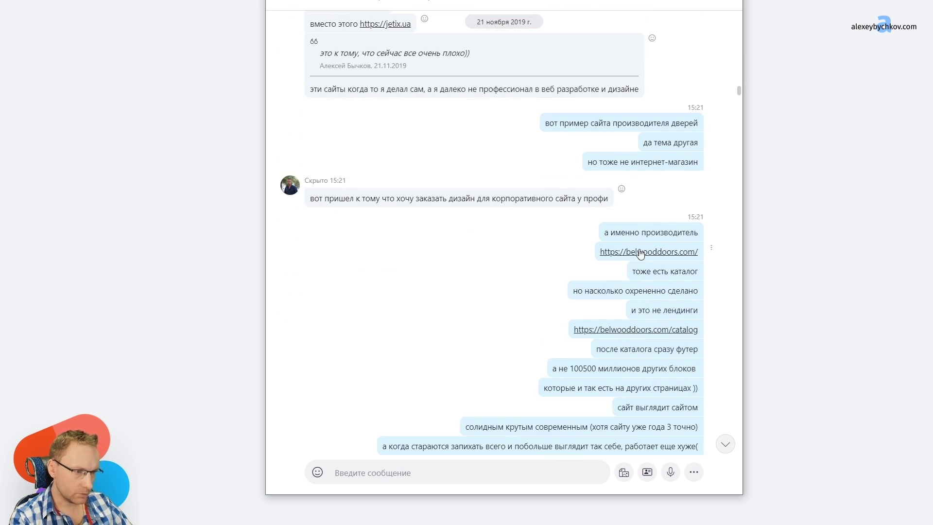
left_click(640, 252)
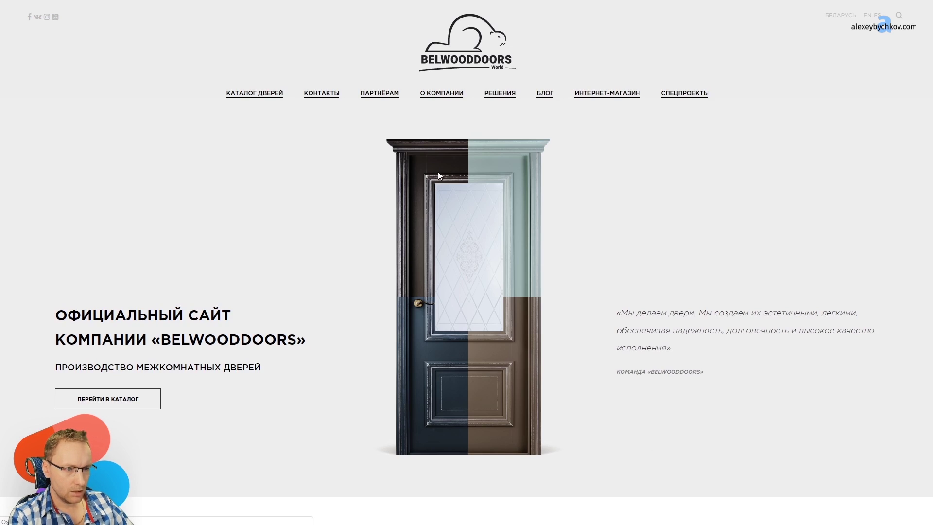
Scroll through the belwooddoors.com home page
scroll(438, 175, "down", 5)
scroll(443, 196, "up", 4)
scroll(377, 183, "down", 5)
scroll(567, 234, "down", 5)
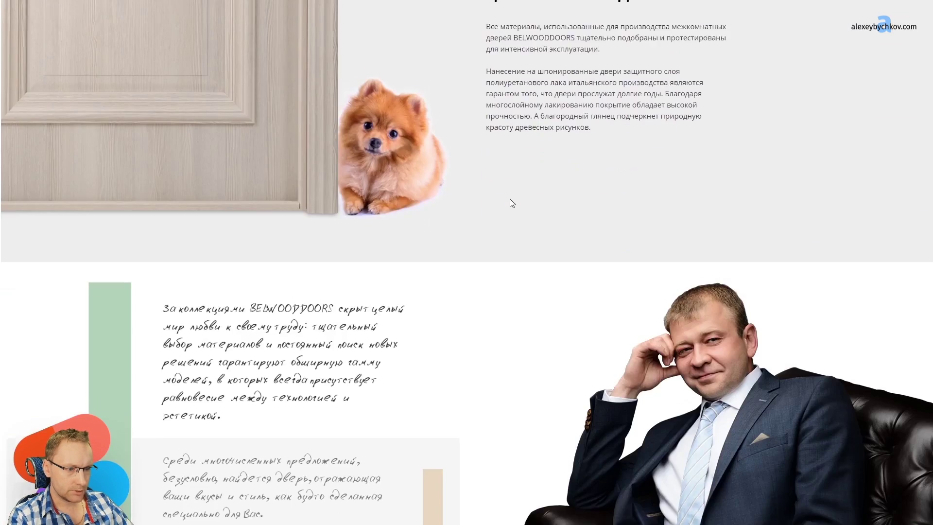
scroll(511, 203, "down", 8)
scroll(580, 387, "up", 5)
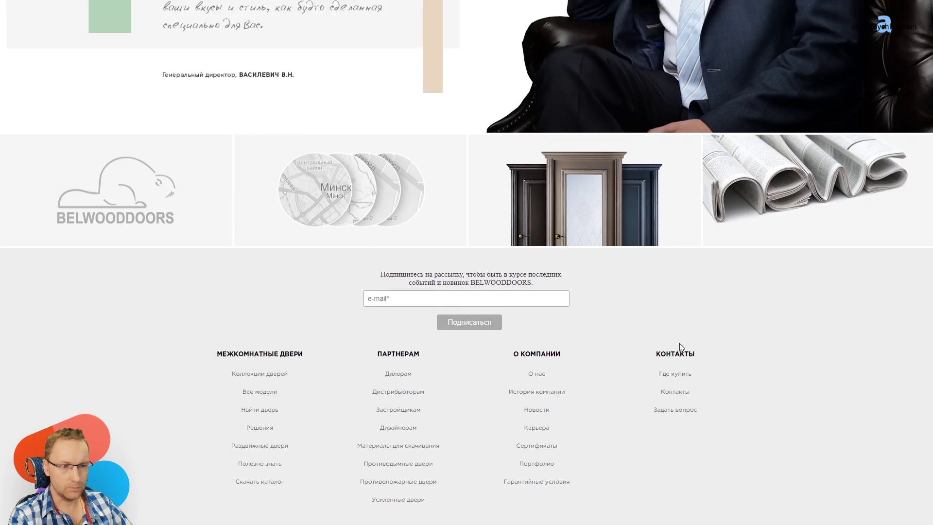
scroll(705, 323, "up", 15)
scroll(705, 323, "up", 15)
scroll(348, 183, "up", 10)
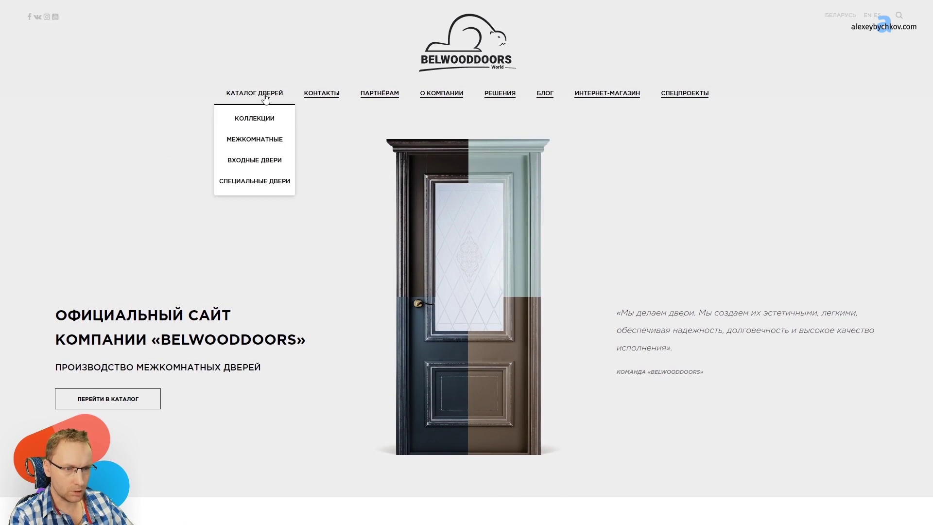
Open the Межкомнатные interior-door catalogue and browse the door grid
left_click(272, 140)
scroll(578, 311, "down", 5)
scroll(578, 311, "down", 8)
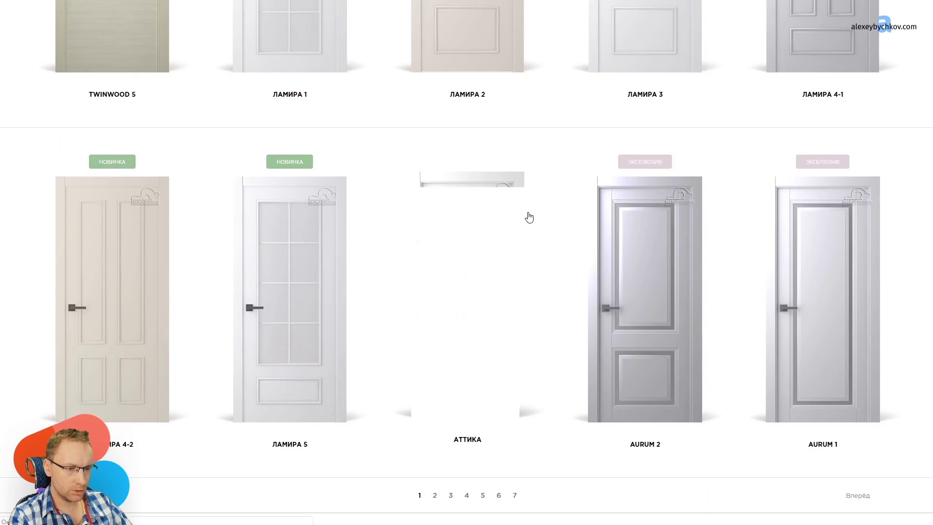
scroll(529, 225, "down", 5)
scroll(529, 225, "up", 1)
scroll(782, 255, "down", 5)
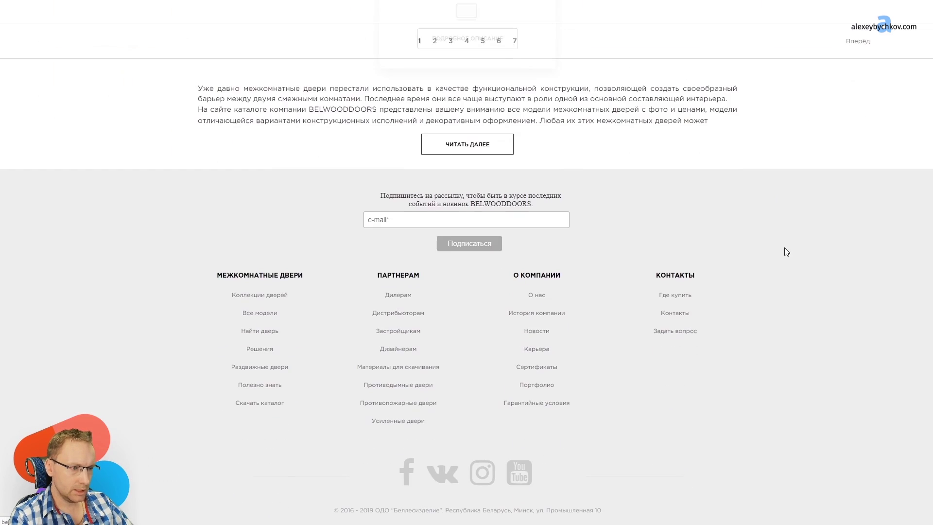
scroll(632, 253, "up", 8)
scroll(481, 252, "up", 1)
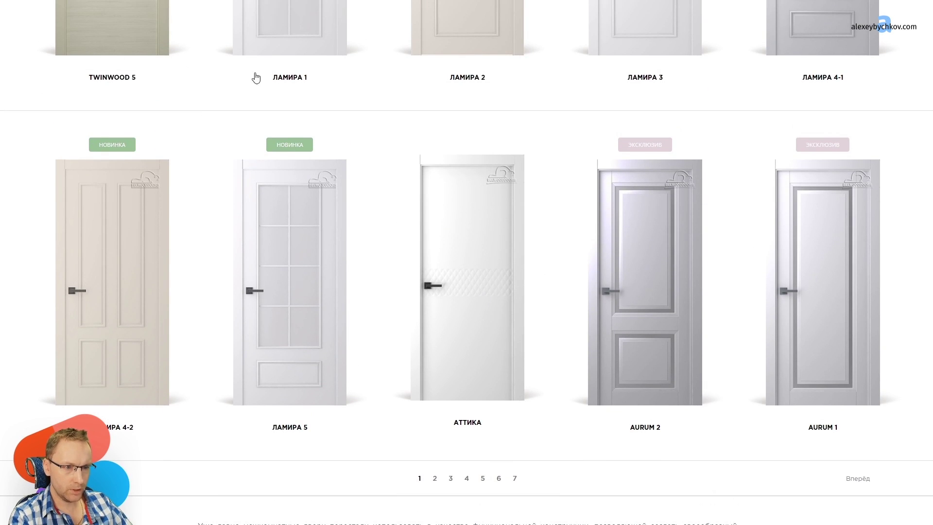
scroll(641, 172, "down", 5)
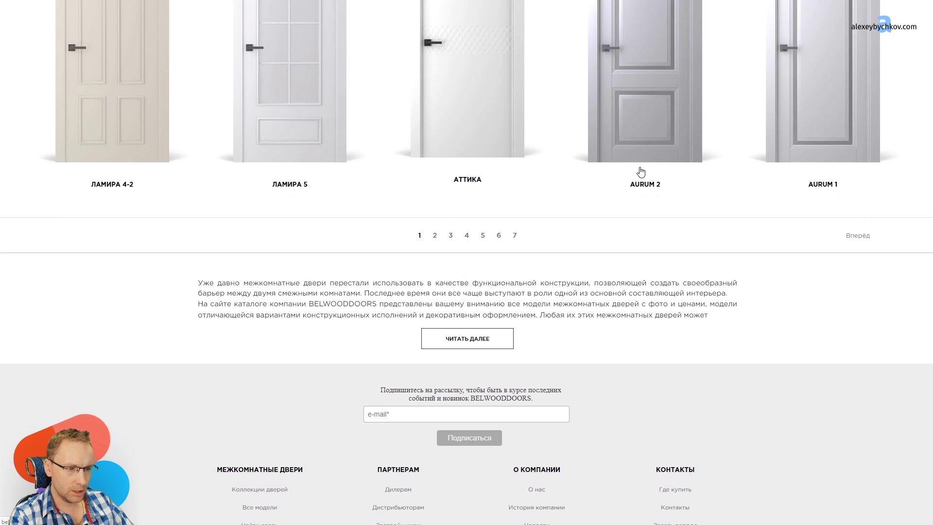
scroll(396, 296, "down", 4)
scroll(572, 275, "up", 10)
scroll(594, 260, "up", 10)
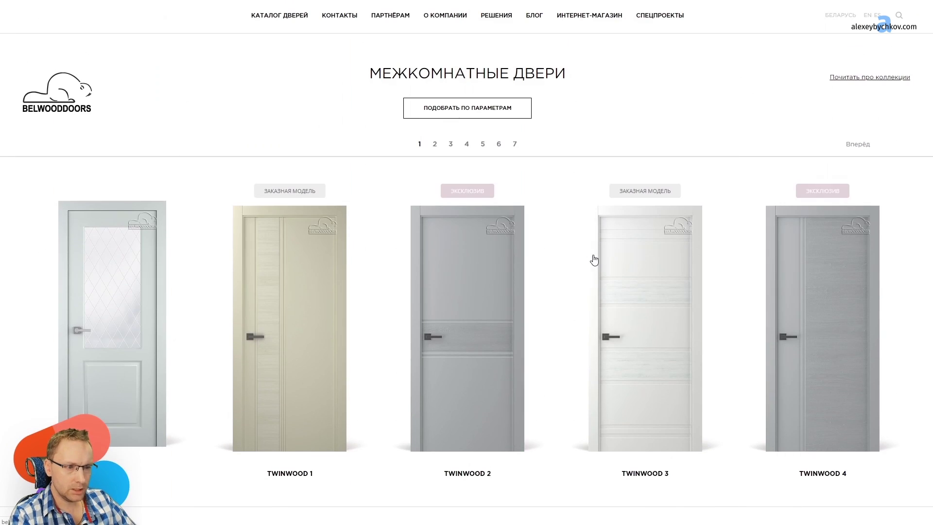
mouse_move(279, 16)
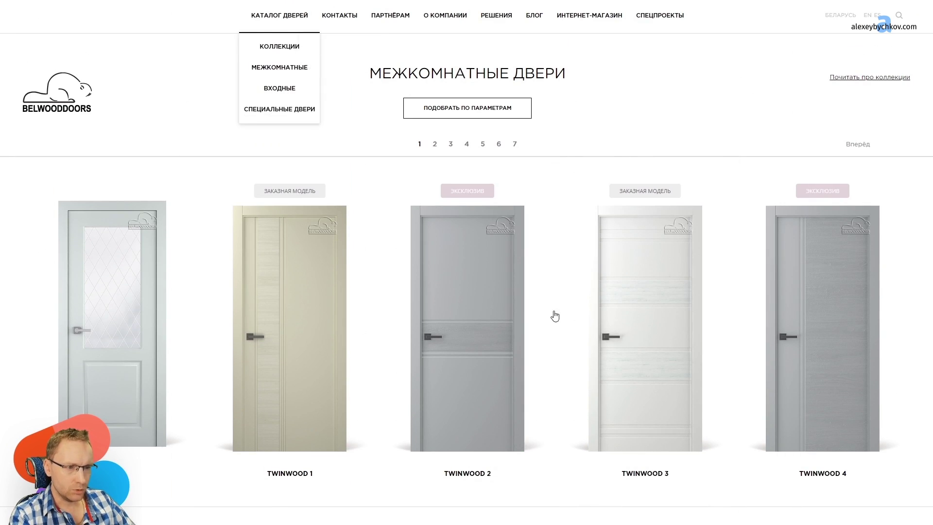
scroll(554, 316, "down", 7)
scroll(159, 292, "down", 7)
scroll(420, 262, "down", 6)
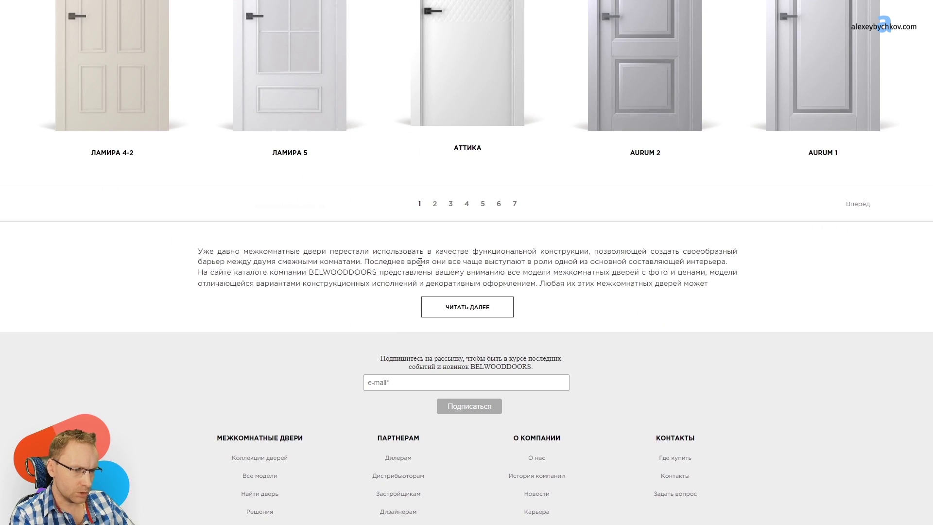
mouse_move(289, 80)
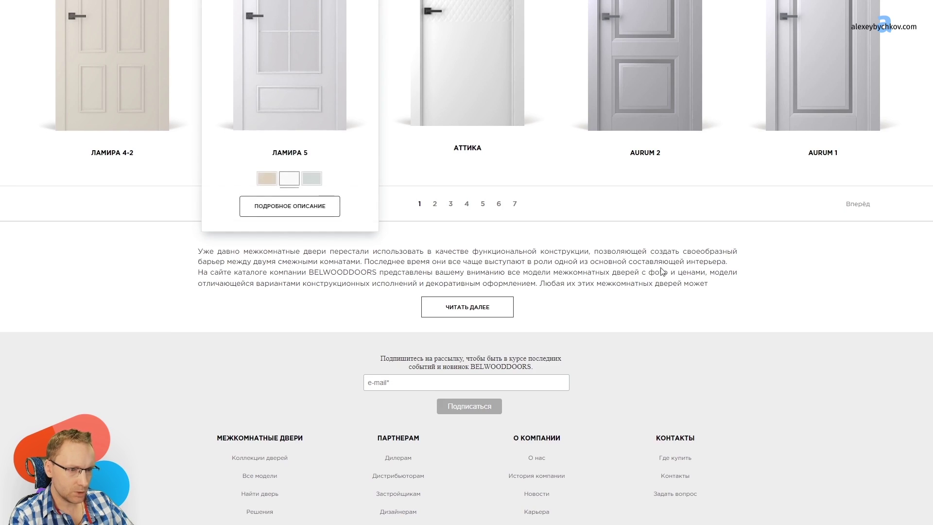
scroll(177, 387, "up", 5)
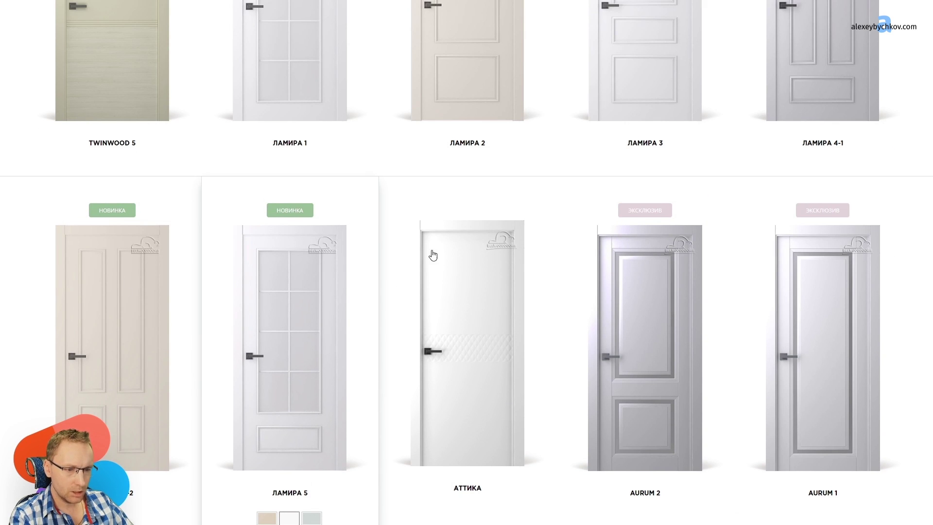
scroll(433, 255, "up", 5)
Open КОНТАКТЫ, view the Тимирязева store on the map, and return to Skype
left_click(340, 15)
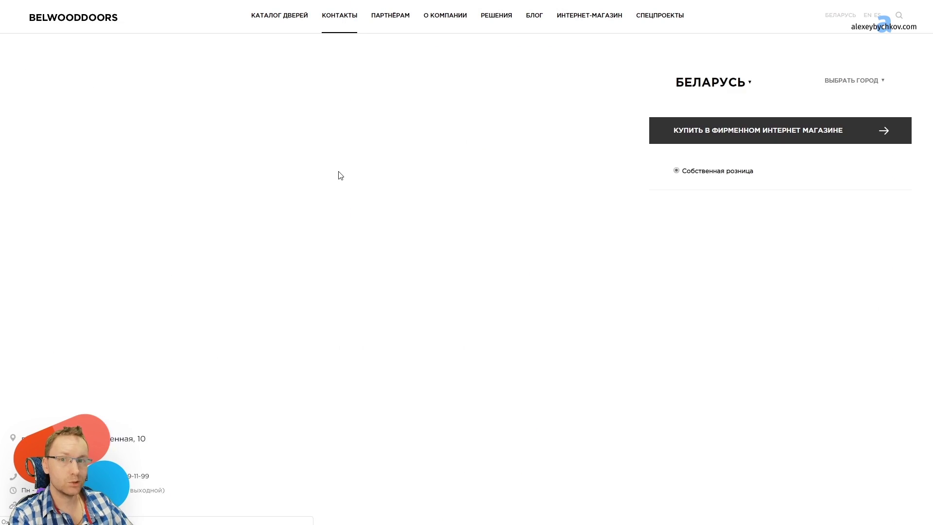
scroll(513, 270, "down", 5)
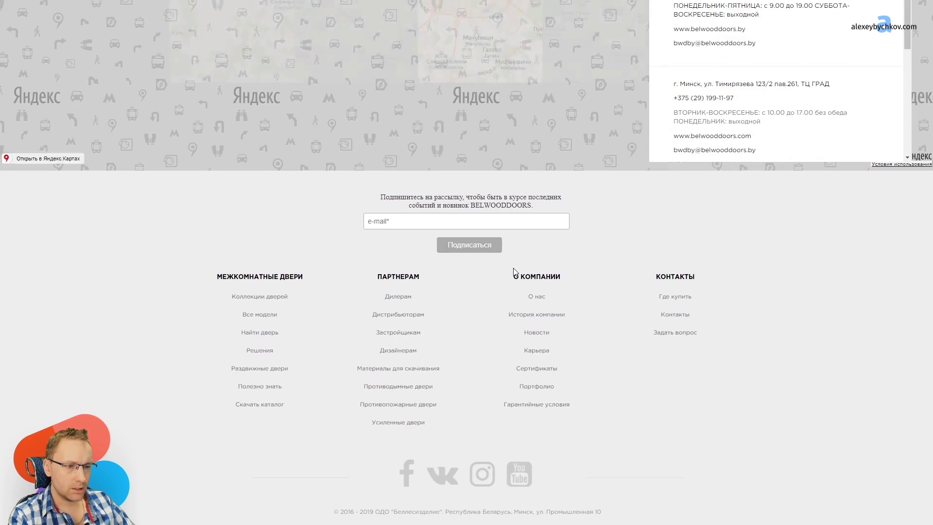
scroll(562, 248, "up", 5)
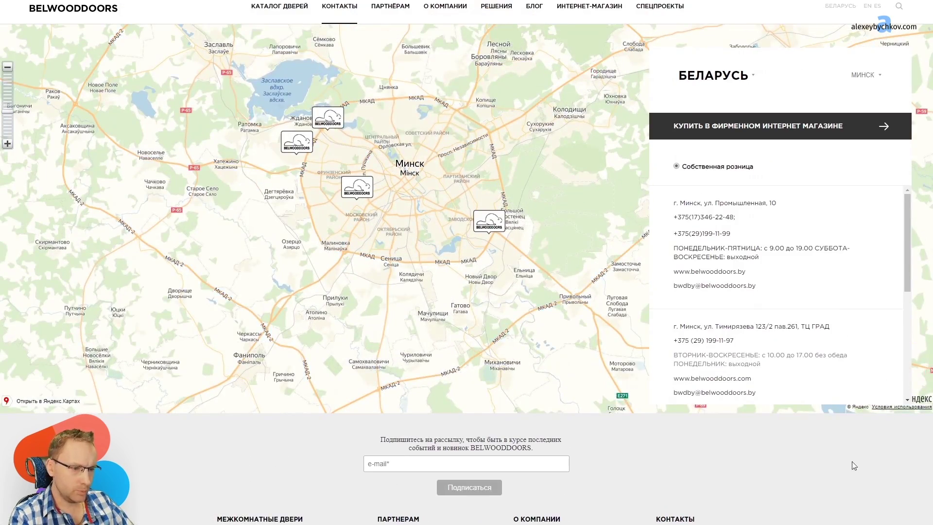
left_click(836, 389)
scroll(896, 448, "down", 5)
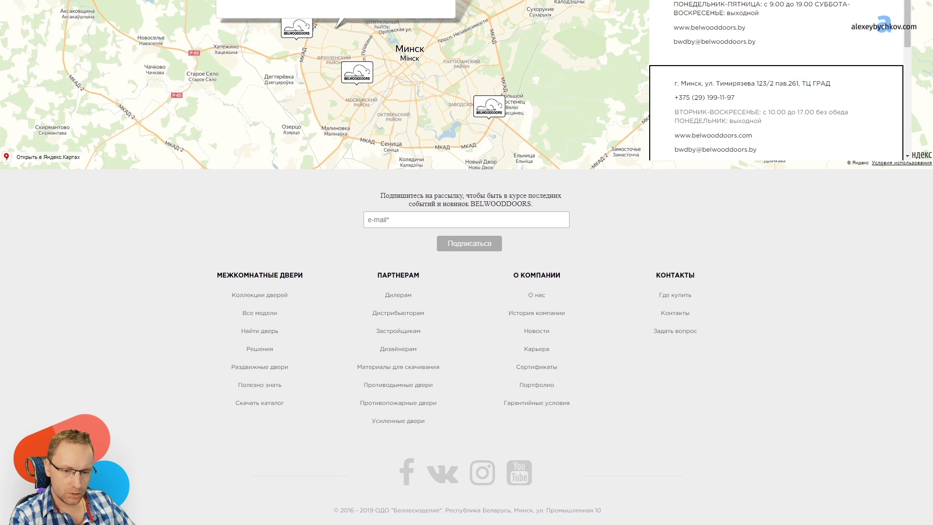
key("alt+Tab")
Scroll up the chat and open the shared joxi screenshot link
scroll(585, 293, "up", 5)
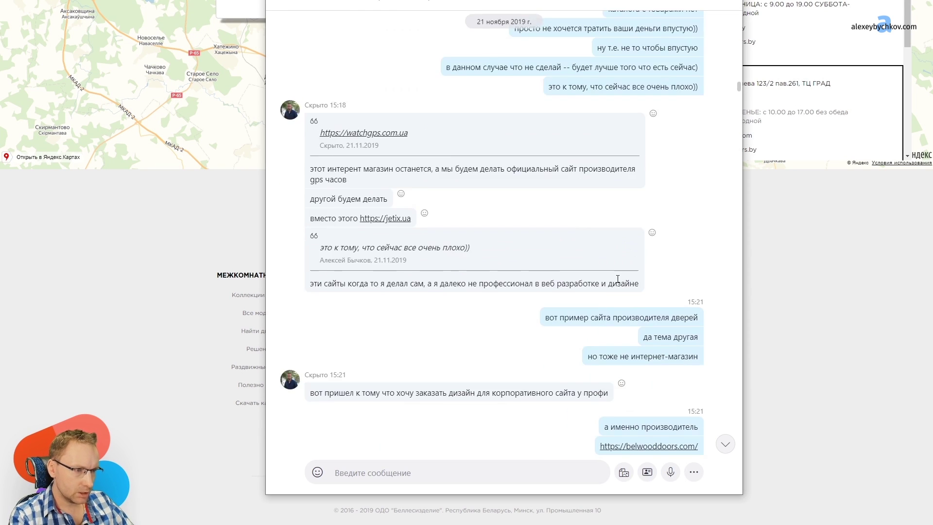
scroll(632, 272, "up", 5)
scroll(646, 277, "up", 5)
scroll(650, 279, "up", 5)
scroll(650, 279, "up", 5)
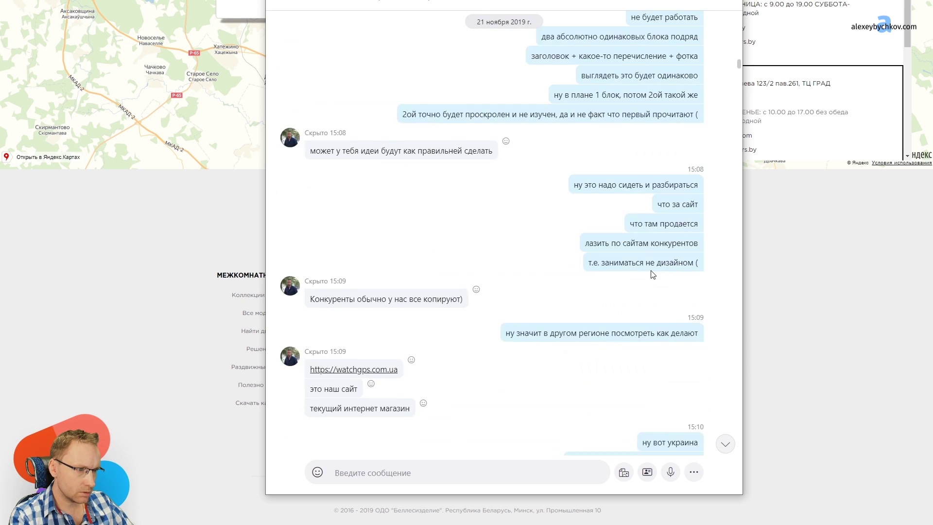
scroll(642, 258, "up", 5)
left_click(641, 243)
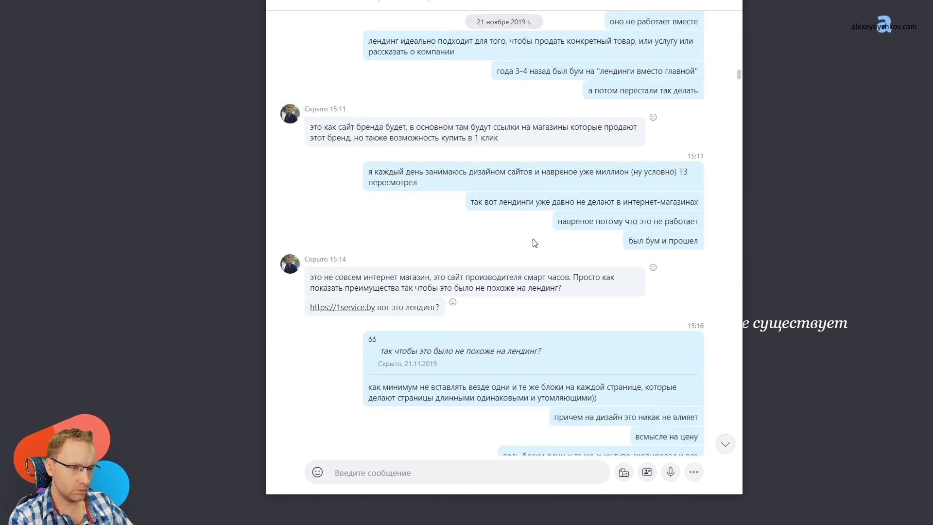
Read further down and highlight parts of the prototype-change messages
scroll(535, 243, "down", 5)
scroll(535, 243, "down", 5)
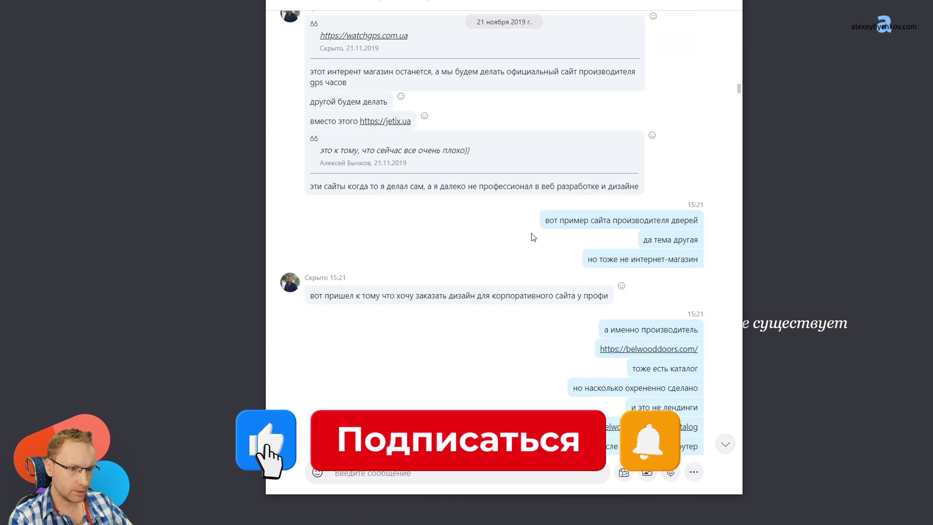
scroll(535, 239, "down", 5)
scroll(532, 233, "down", 4)
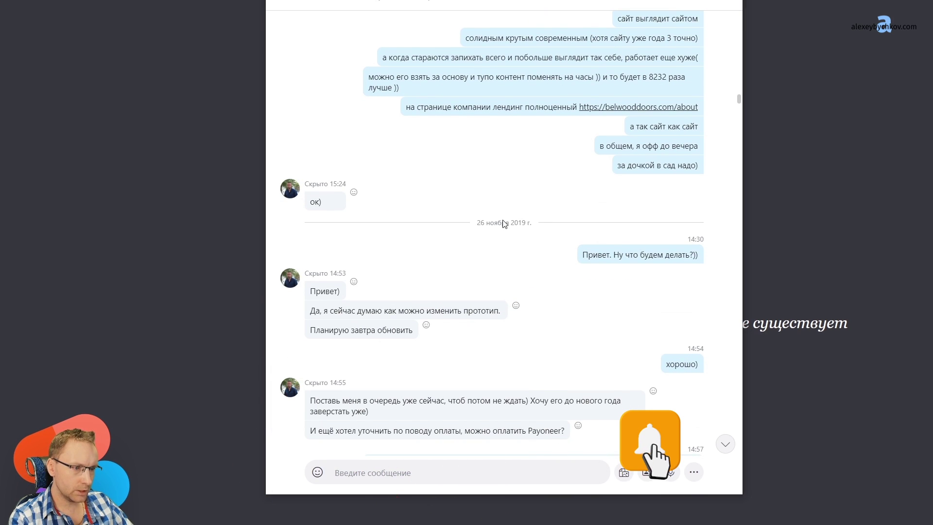
left_click_drag(588, 255, 670, 254)
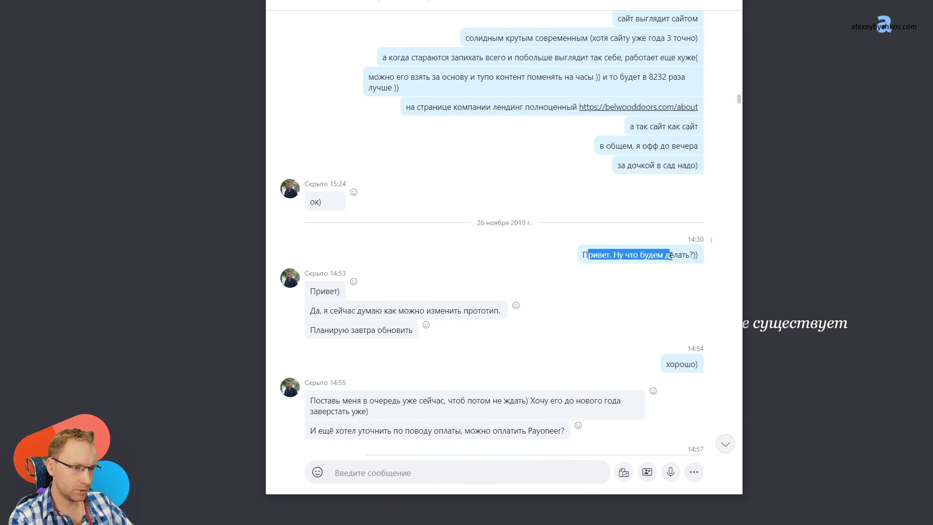
scroll(617, 206, "down", 1)
left_click_drag(371, 262, 479, 262)
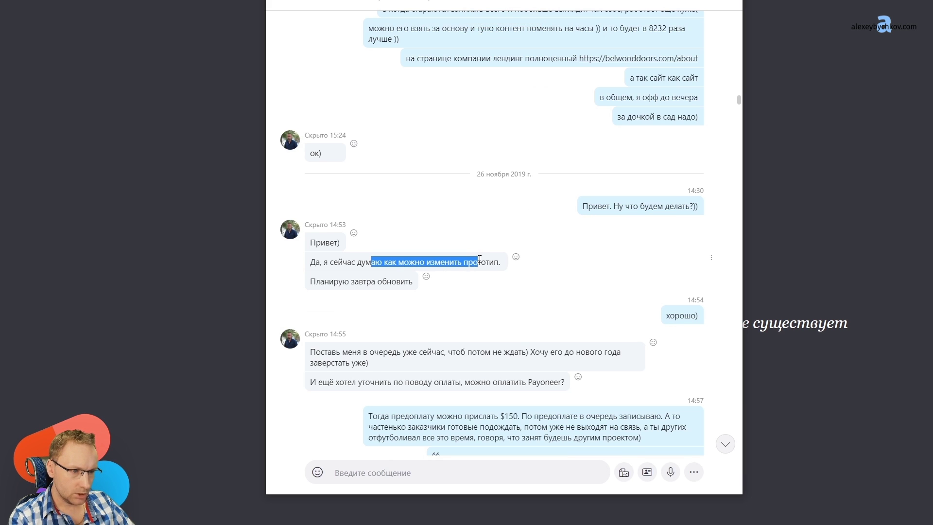
Scroll the chat down to the client's 4 December prototype link
scroll(534, 254, "down", 5)
scroll(548, 247, "down", 3)
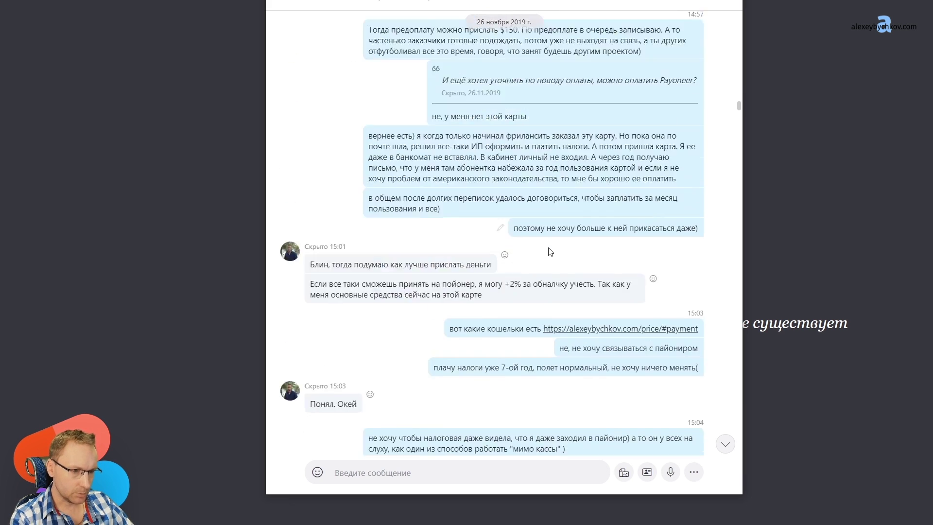
scroll(548, 247, "down", 5)
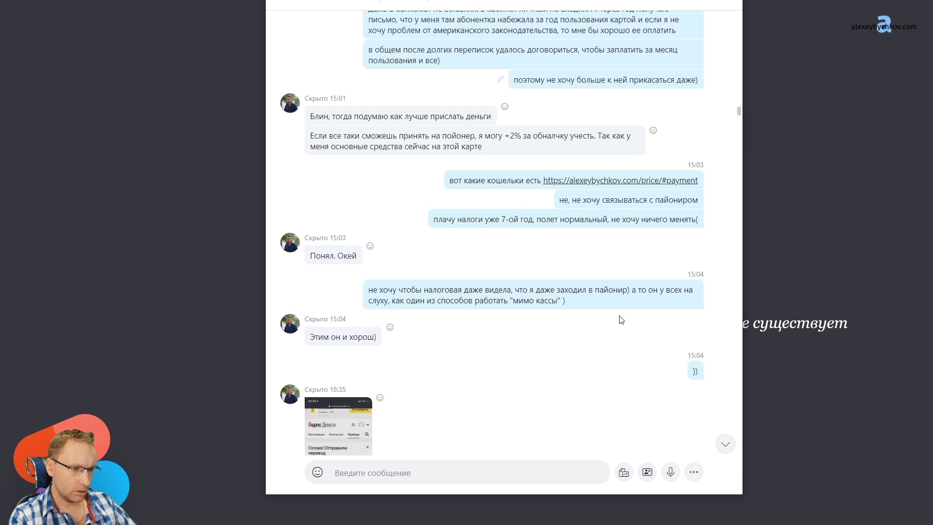
scroll(621, 319, "up", 4)
scroll(567, 207, "up", 1)
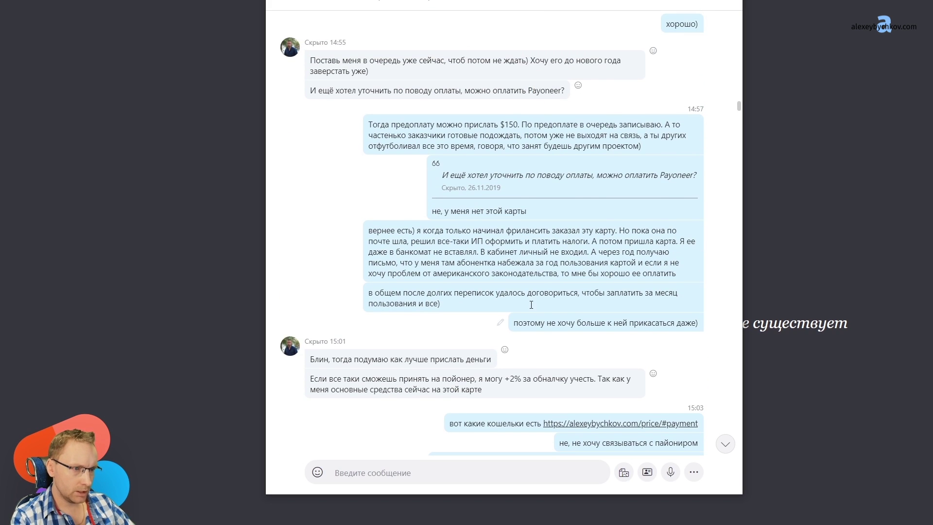
scroll(531, 305, "down", 3)
scroll(540, 307, "down", 1)
scroll(540, 306, "down", 4)
scroll(542, 304, "down", 2)
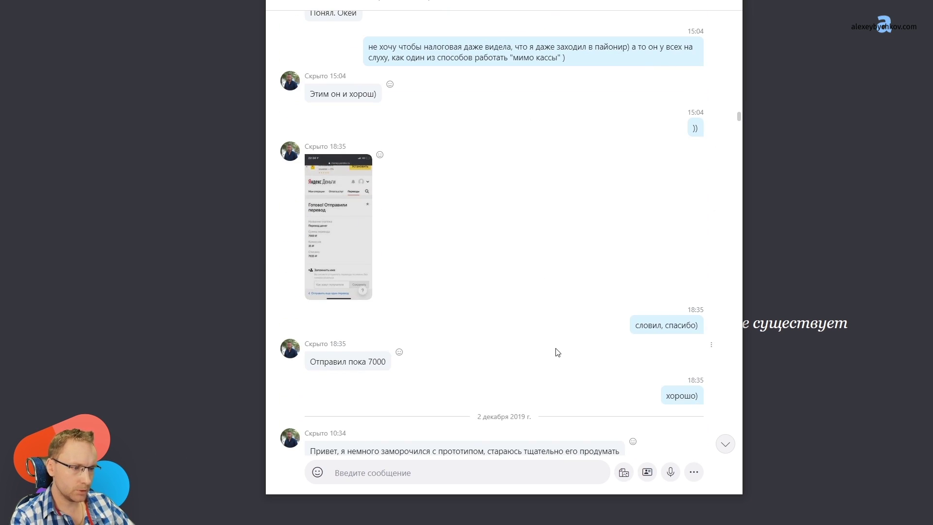
scroll(558, 352, "up", 1)
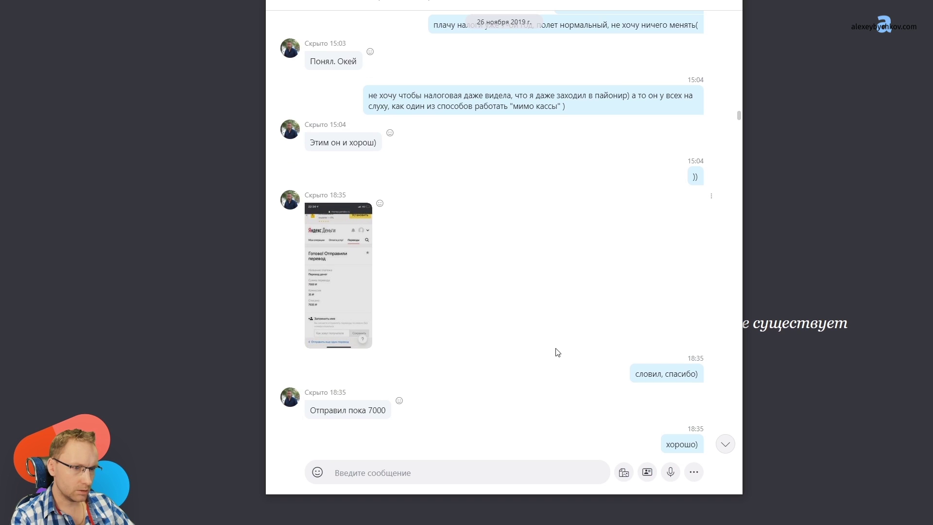
scroll(481, 314, "down", 4)
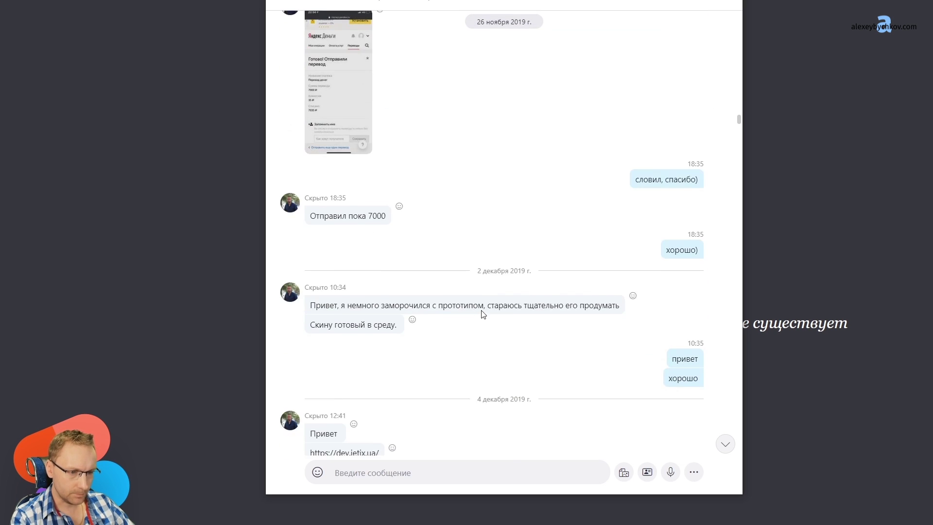
scroll(481, 314, "down", 3)
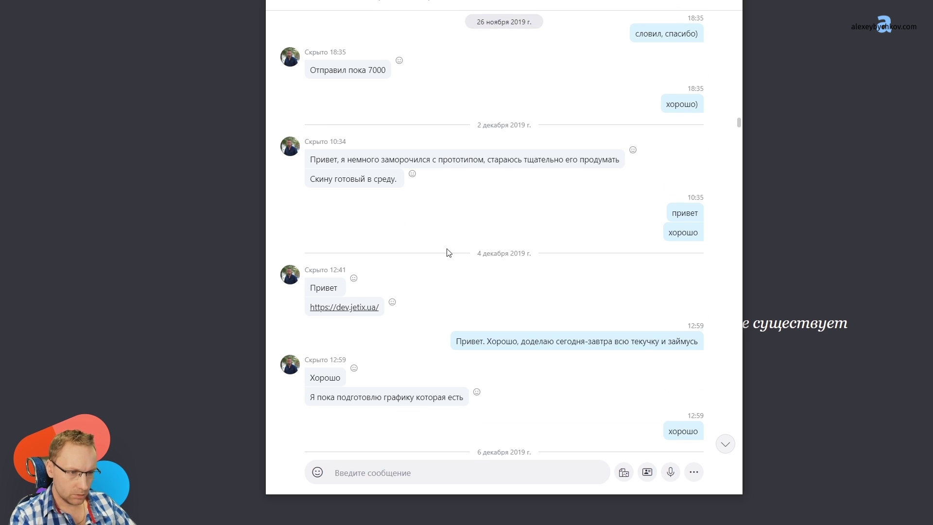
scroll(634, 217, "down", 6)
scroll(634, 217, "down", 7)
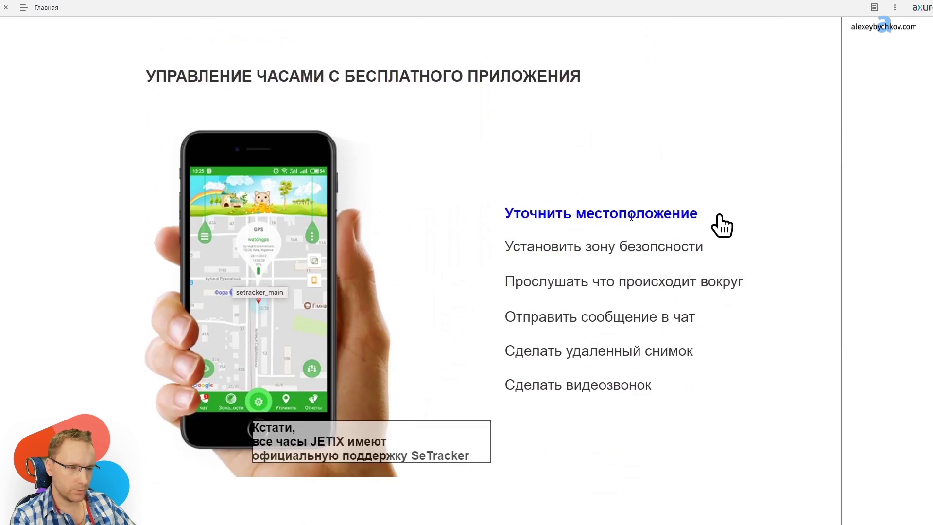
scroll(631, 217, "down", 8)
scroll(625, 219, "down", 7)
scroll(622, 221, "down", 10)
scroll(621, 223, "down", 3)
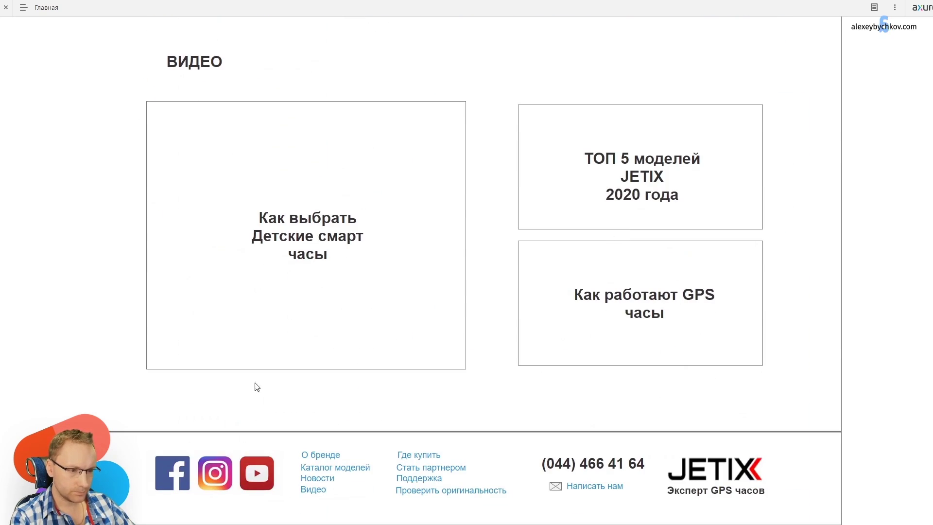
key("alt+Tab")
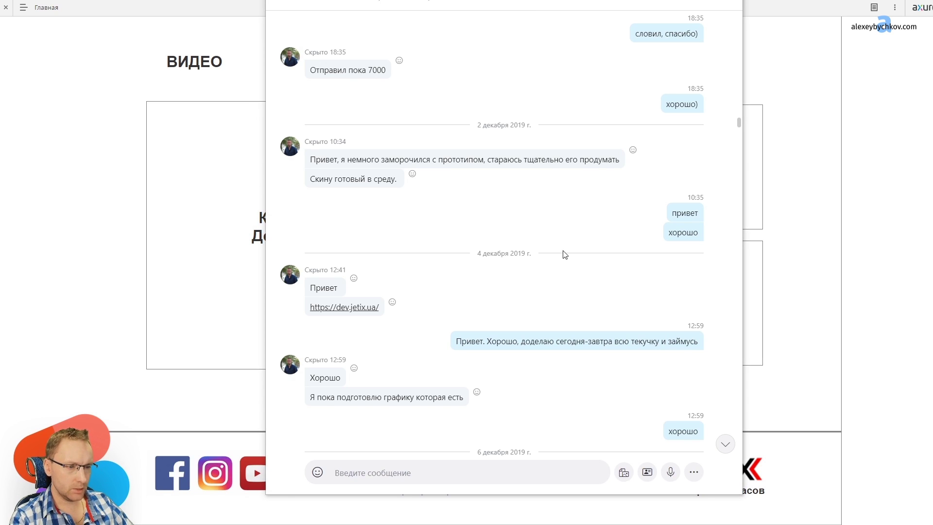
scroll(544, 260, "down", 2)
scroll(534, 273, "down", 1)
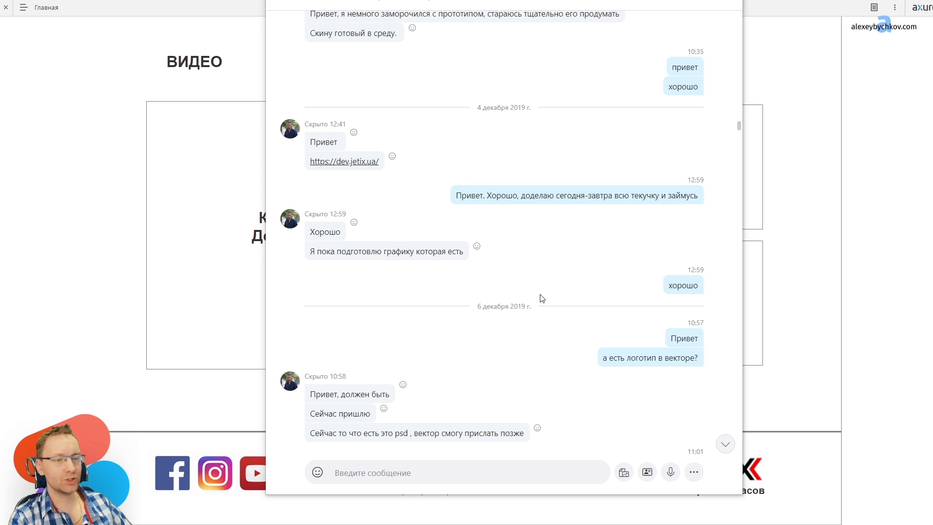
scroll(542, 298, "down", 3)
scroll(541, 295, "down", 3)
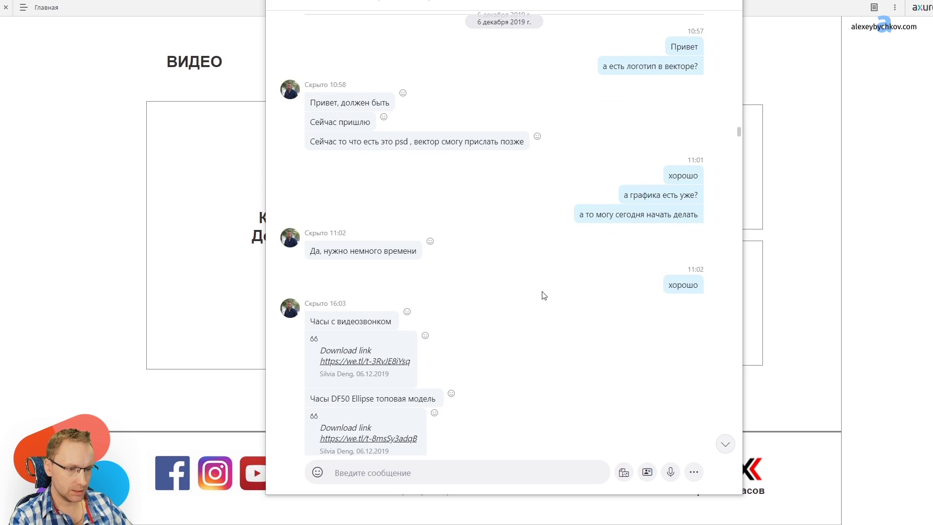
scroll(541, 293, "down", 5)
scroll(191, 249, "up", 10)
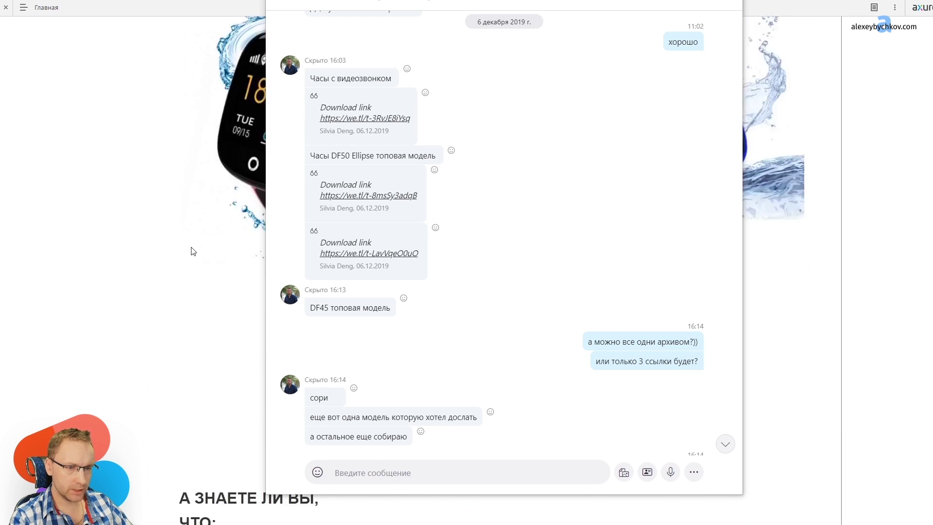
scroll(156, 288, "up", 5)
scroll(253, 304, "down", 2)
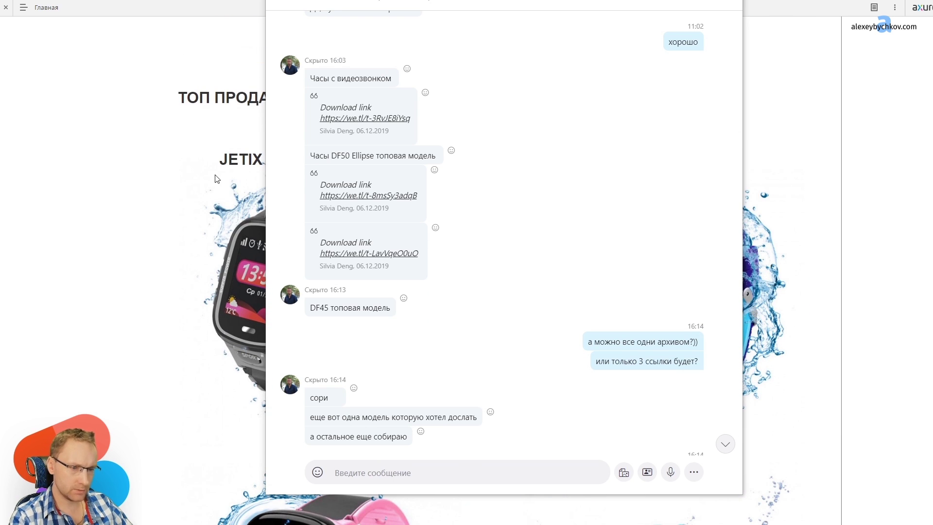
scroll(172, 292, "down", 3)
scroll(172, 292, "down", 5)
scroll(174, 292, "down", 4)
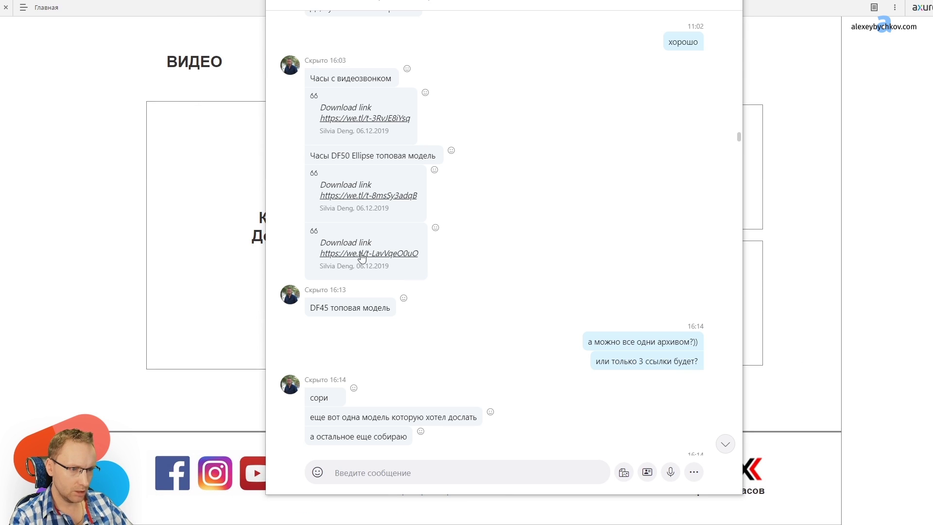
scroll(502, 319, "down", 6)
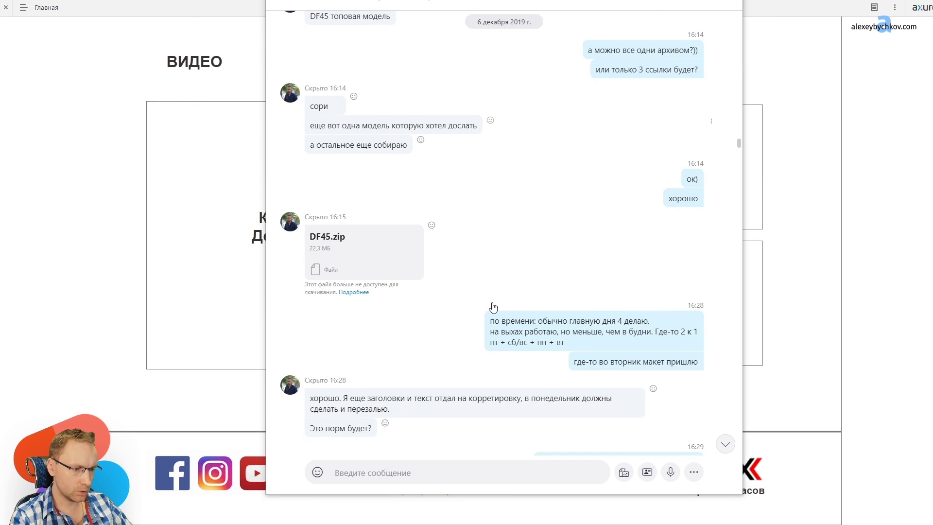
scroll(488, 305, "up", 3)
scroll(490, 302, "down", 8)
scroll(466, 307, "down", 5)
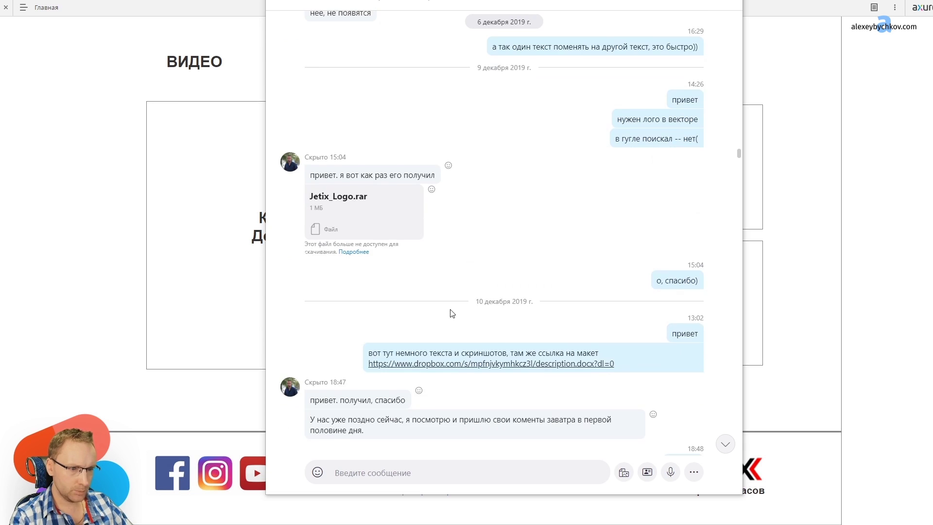
scroll(496, 161, "up", 2)
scroll(539, 300, "down", 2)
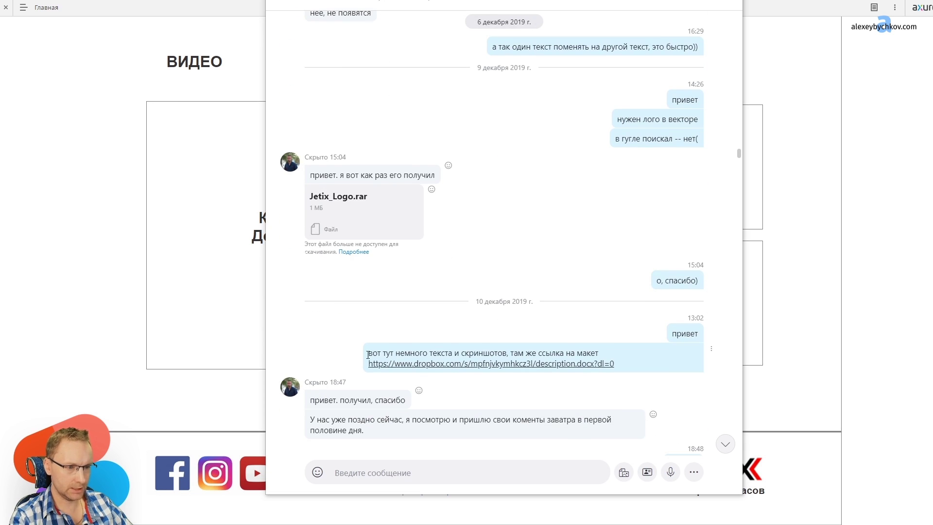
scroll(536, 319, "up", 2)
scroll(536, 319, "up", 5)
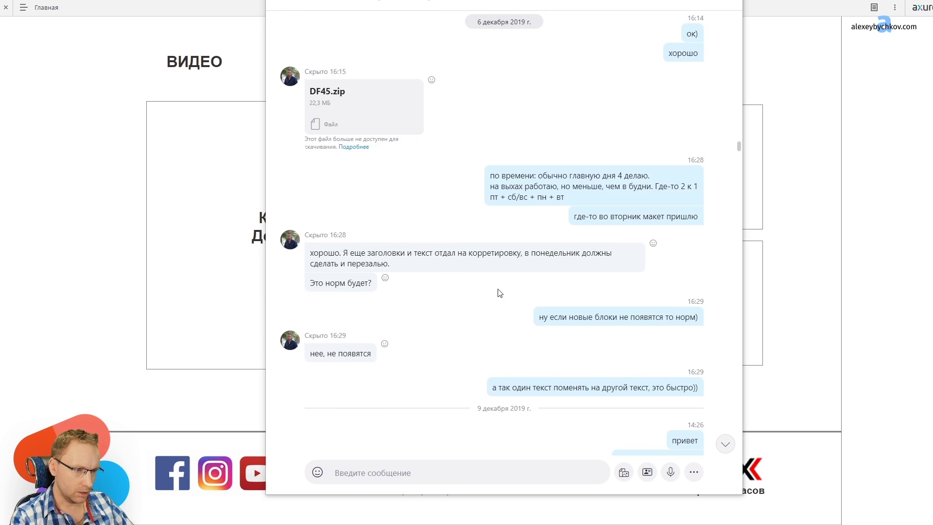
scroll(500, 294, "up", 2)
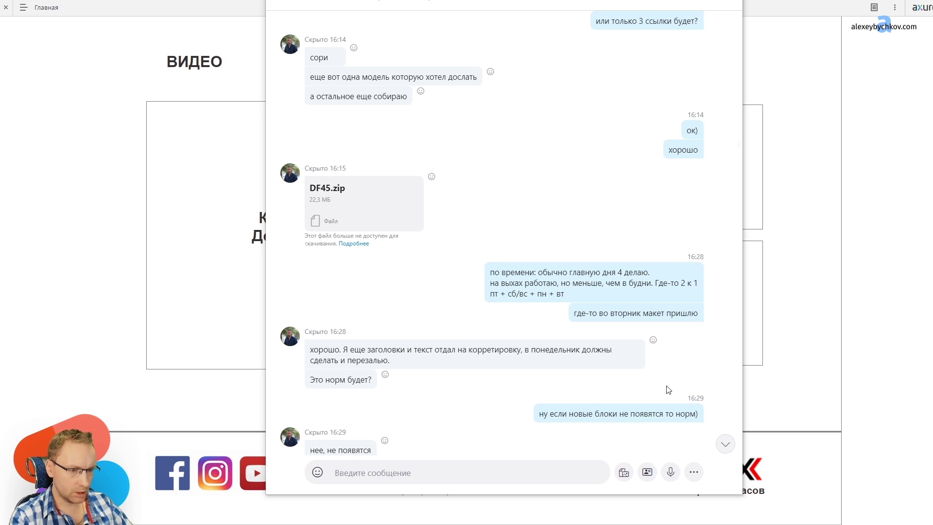
scroll(451, 334, "up", 5)
scroll(485, 311, "up", 5)
scroll(490, 292, "up", 7)
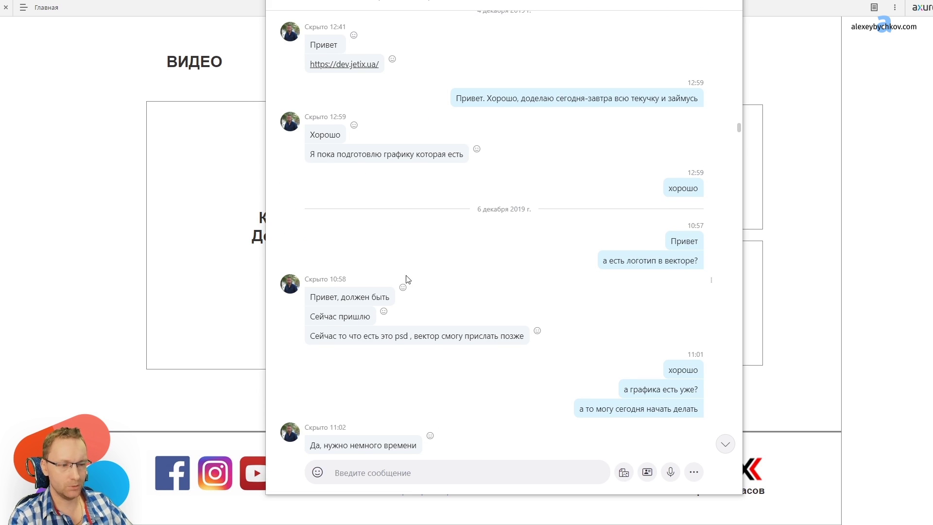
scroll(473, 331, "down", 7)
scroll(476, 334, "down", 6)
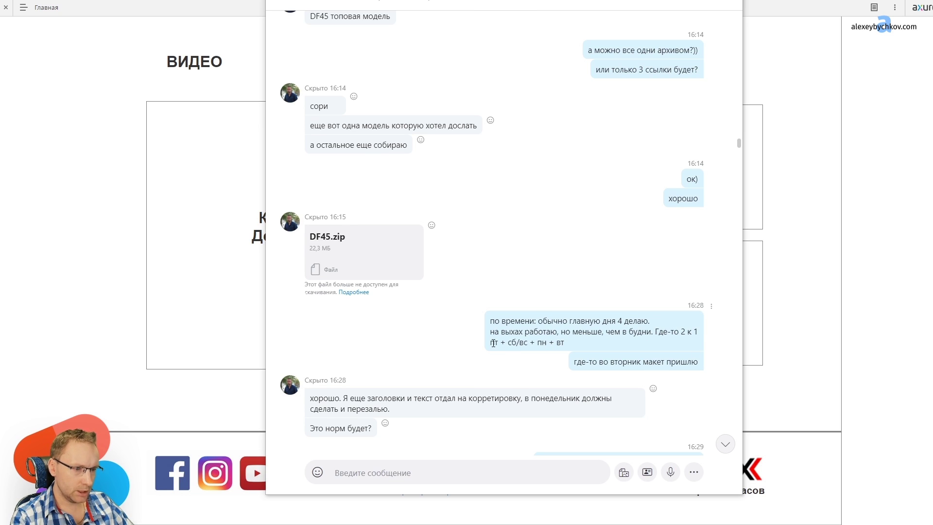
left_click_drag(493, 344, 564, 342)
left_click(574, 326)
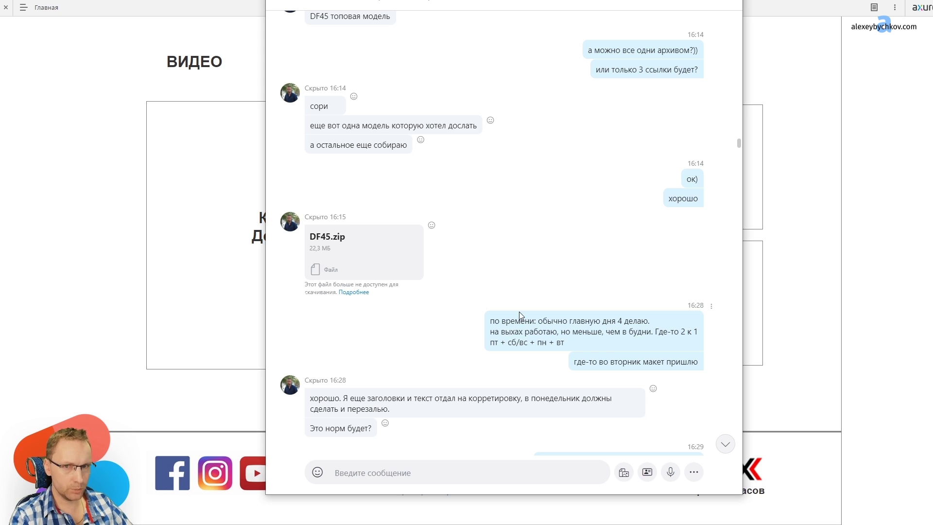
left_click_drag(610, 361, 700, 362)
left_click(586, 328)
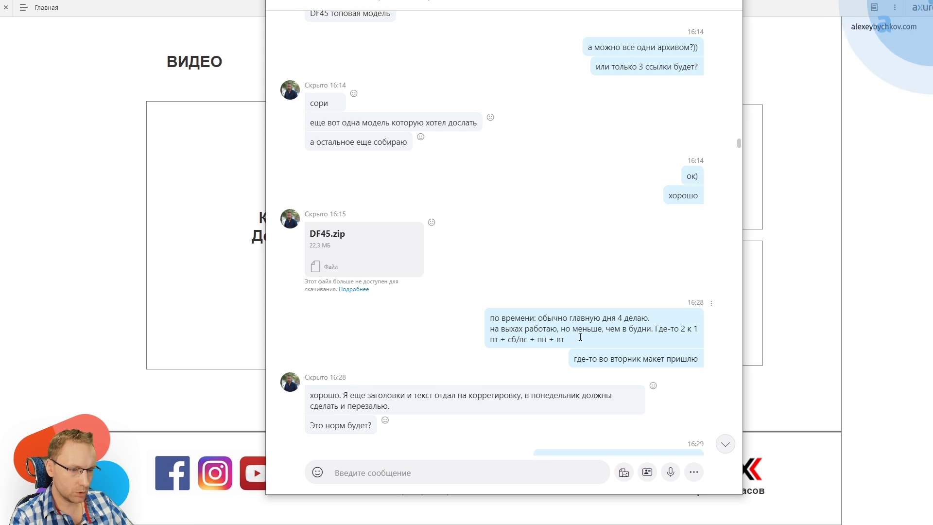
scroll(574, 341, "down", 3)
scroll(560, 341, "down", 4)
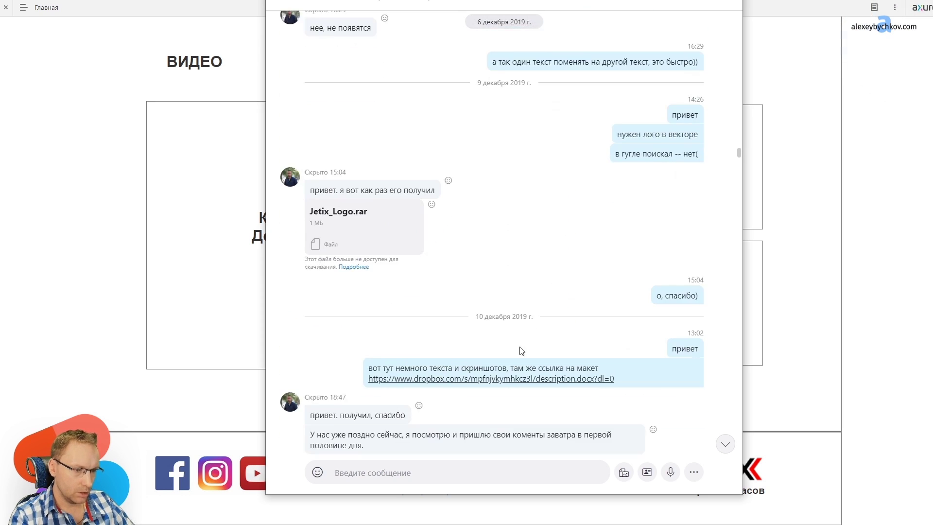
Highlight the chat message about text and screenshots
left_click_drag(396, 302, 591, 302)
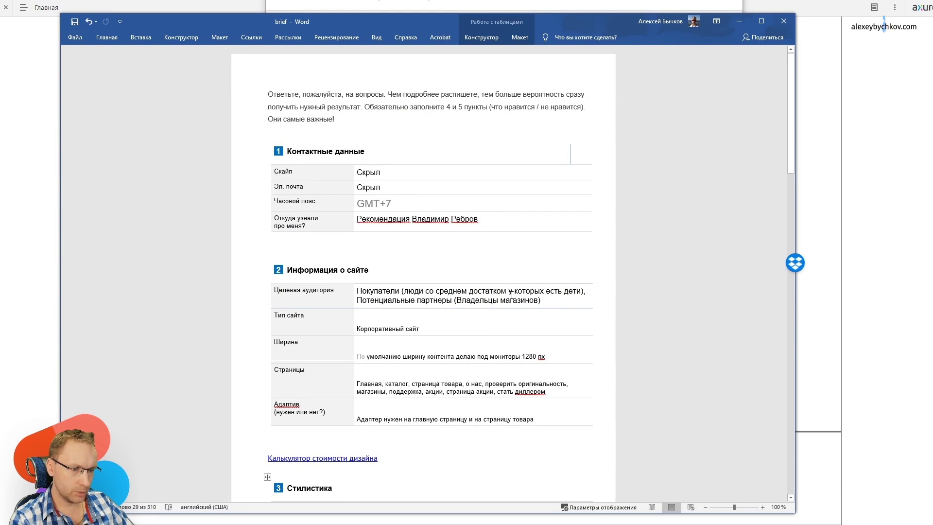
scroll(510, 282, "down", 3)
scroll(495, 238, "up", 3)
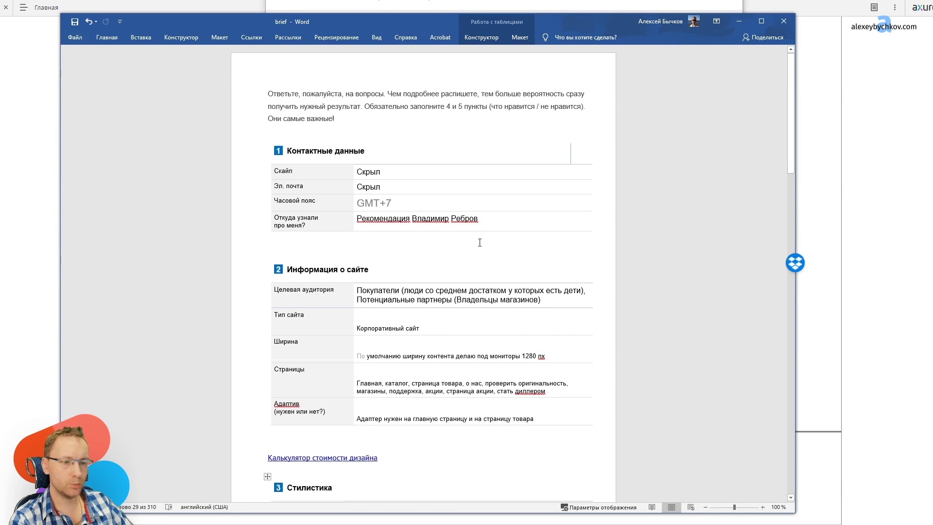
Read the brief's contact and site-info tables in Word, then bring the JETIX prototype forward
left_click(445, 354)
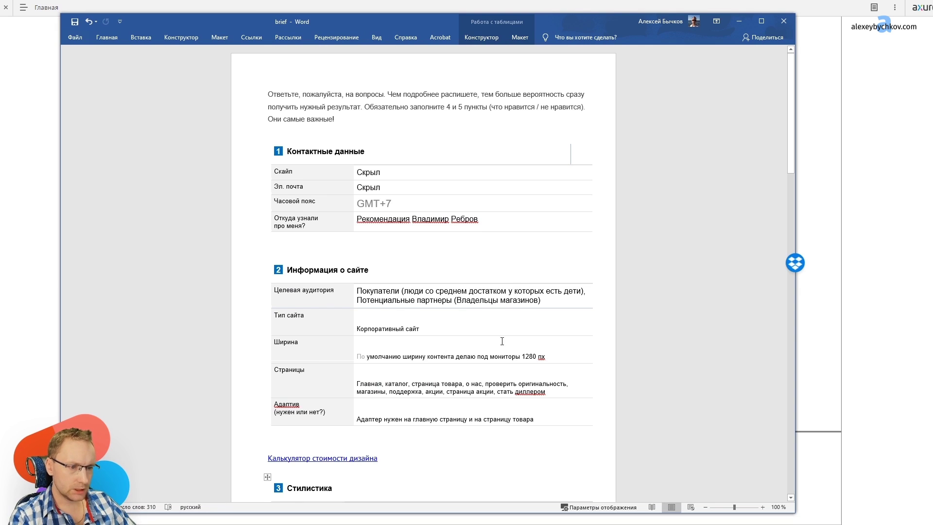
scroll(501, 341, "down", 2)
scroll(484, 345, "down", 2)
scroll(501, 331, "down", 1)
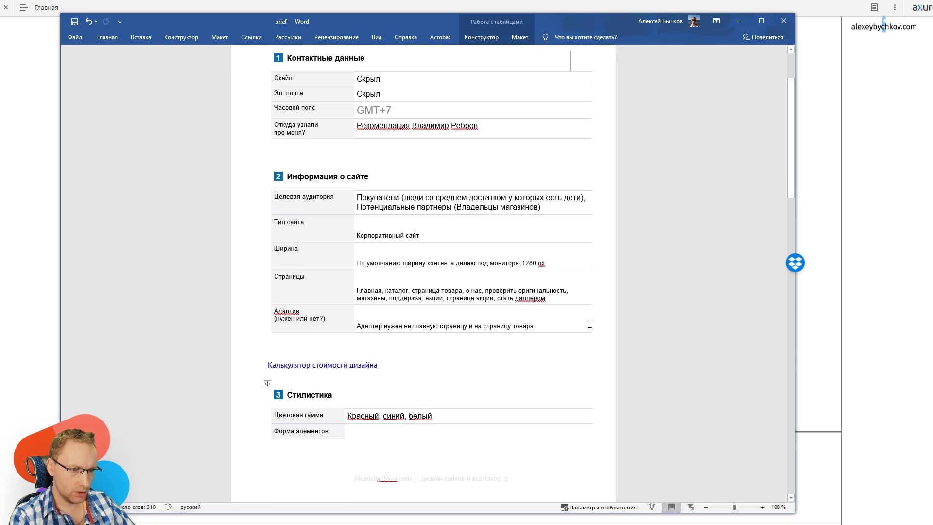
scroll(522, 315, "down", 2)
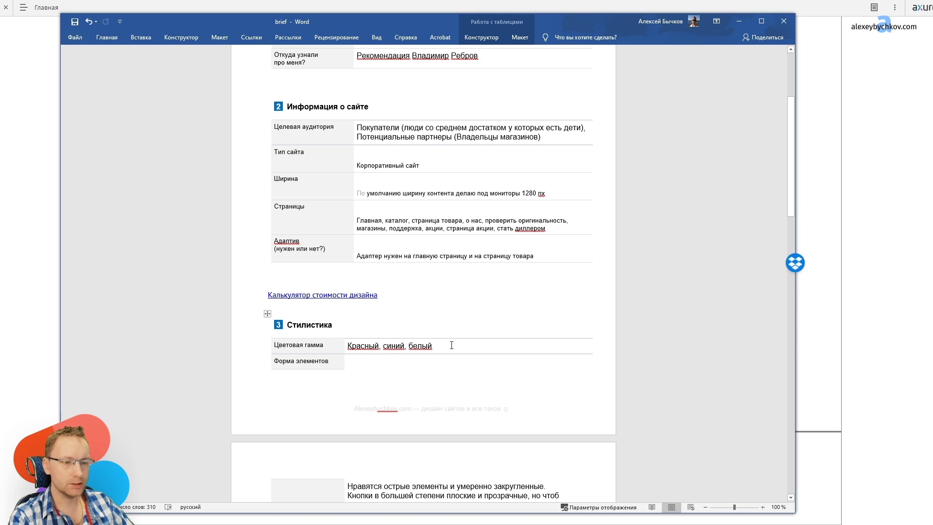
left_click(862, 313)
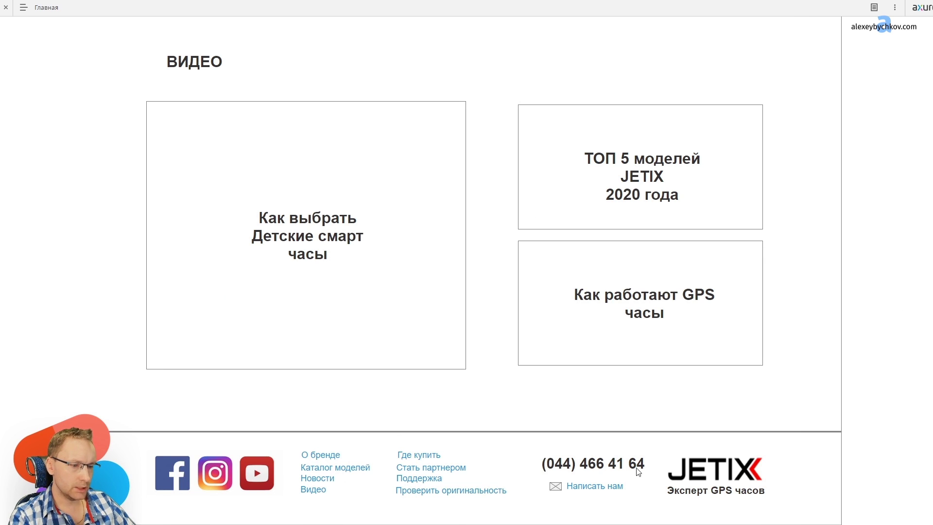
Scroll the JETIX prototype up to its header and hero banner, then return to the Word brief
scroll(540, 368, "up", 10)
scroll(505, 326, "up", 10)
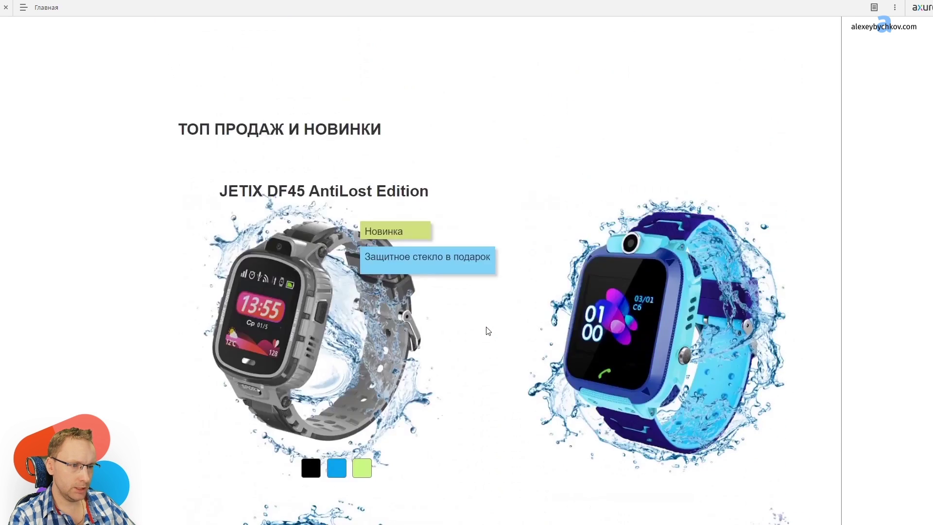
scroll(462, 272, "up", 10)
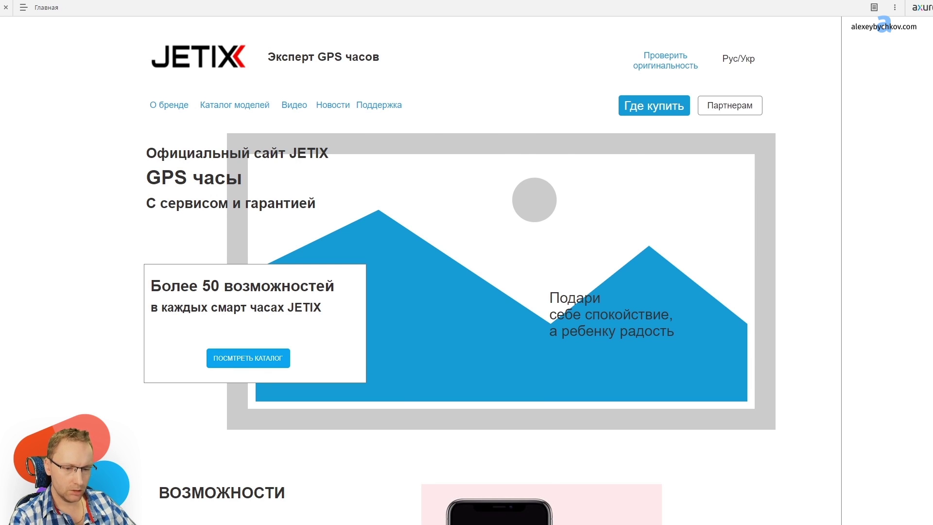
key("alt+Tab")
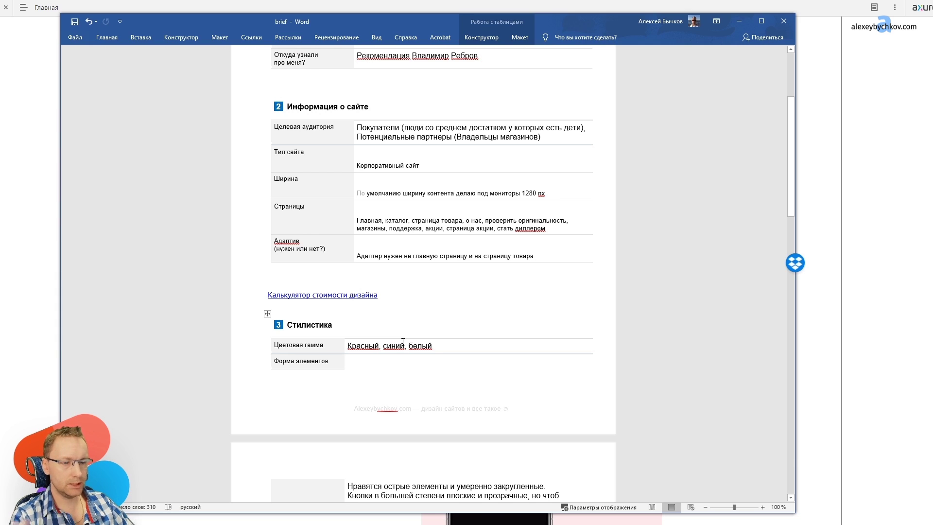
Go back to the JETIX prototype page and scroll down it
left_click(815, 288)
scroll(794, 415, "down", 15)
scroll(792, 412, "down", 10)
scroll(806, 409, "down", 7)
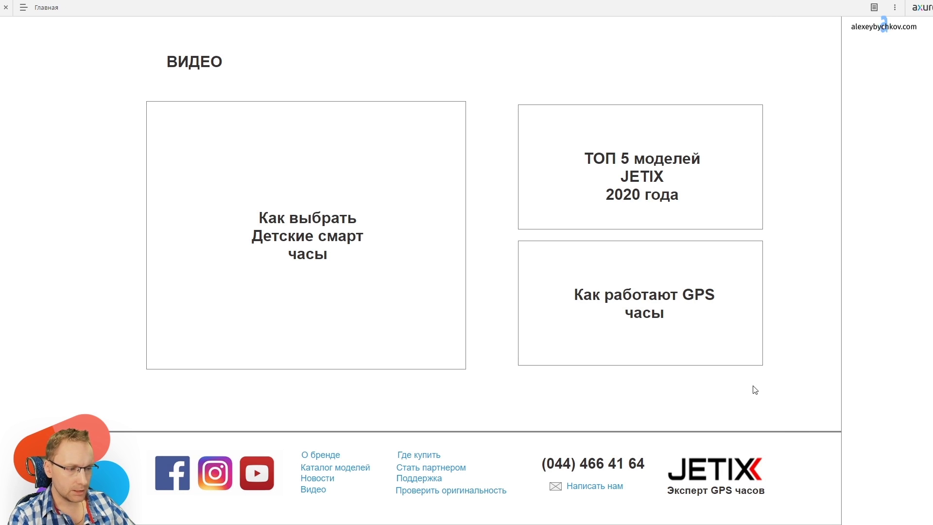
Switch to the Word brief and scroll to section 4's liked and disliked website lists
key("alt+Tab")
scroll(397, 246, "down", 1)
scroll(397, 246, "down", 3)
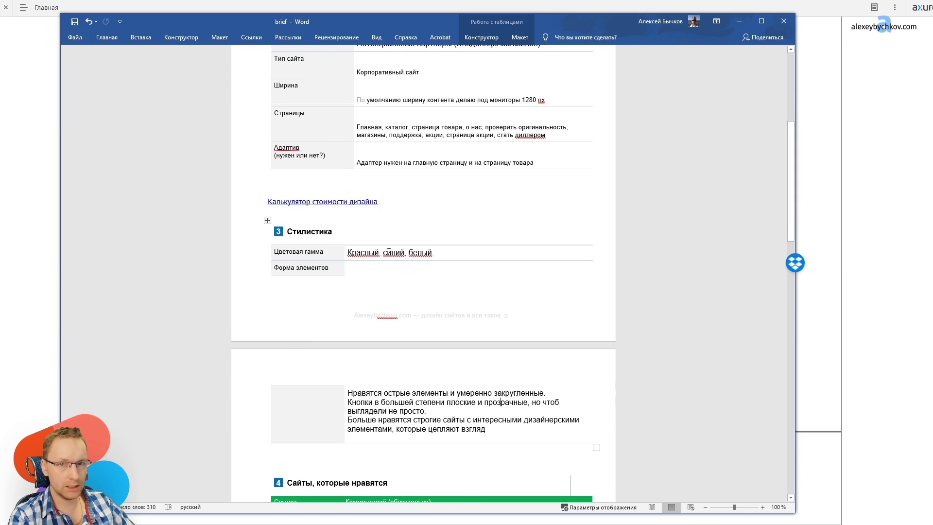
scroll(499, 254, "down", 3)
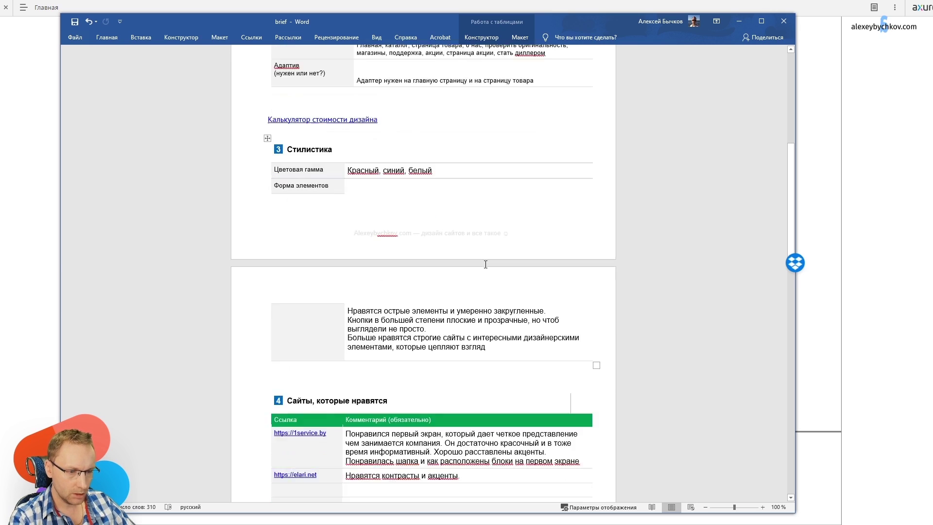
scroll(496, 272, "down", 3)
scroll(494, 302, "down", 4)
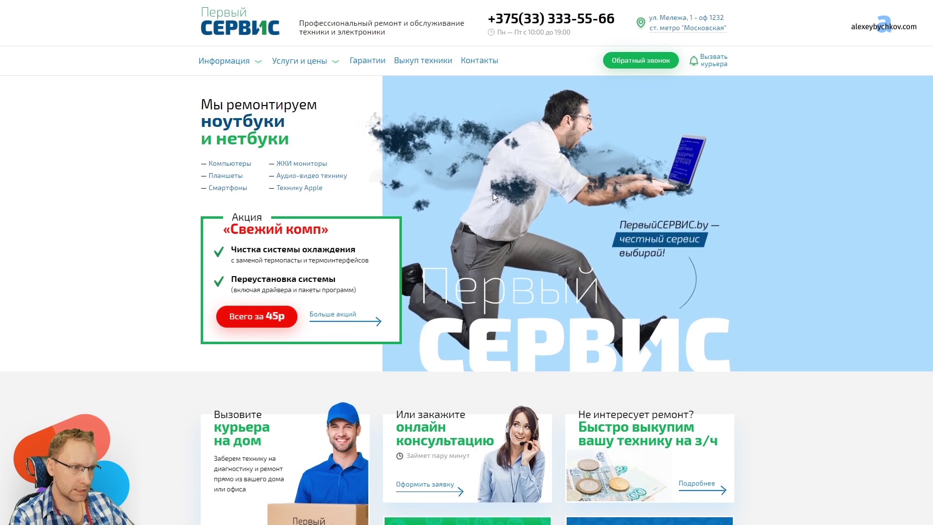
Scroll the ELARI site, glance at the brief, then return to elari.net
scroll(493, 192, "down", 2)
scroll(483, 196, "down", 15)
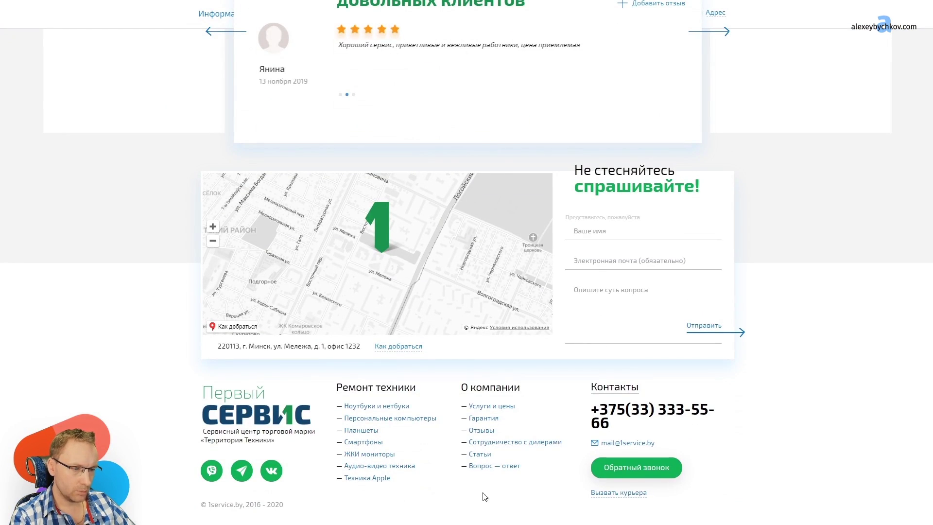
scroll(449, 344, "up", 20)
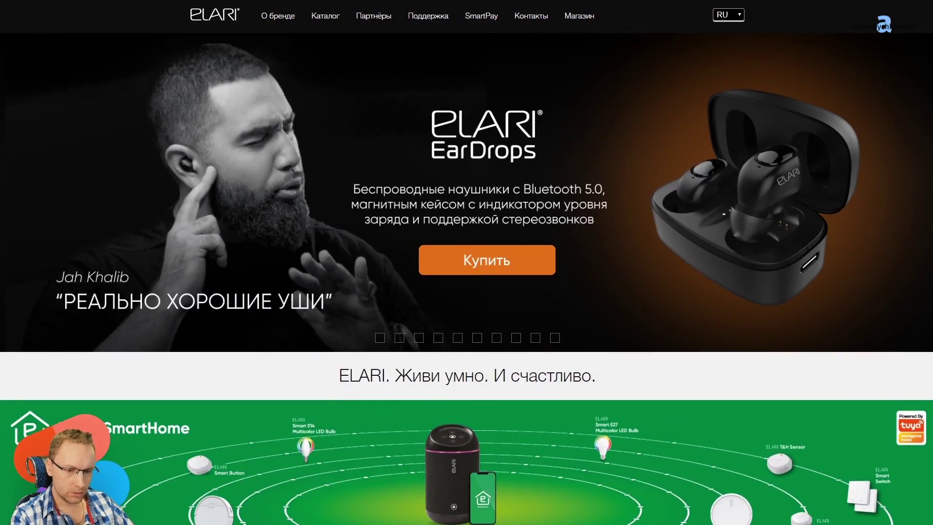
key("alt+Tab")
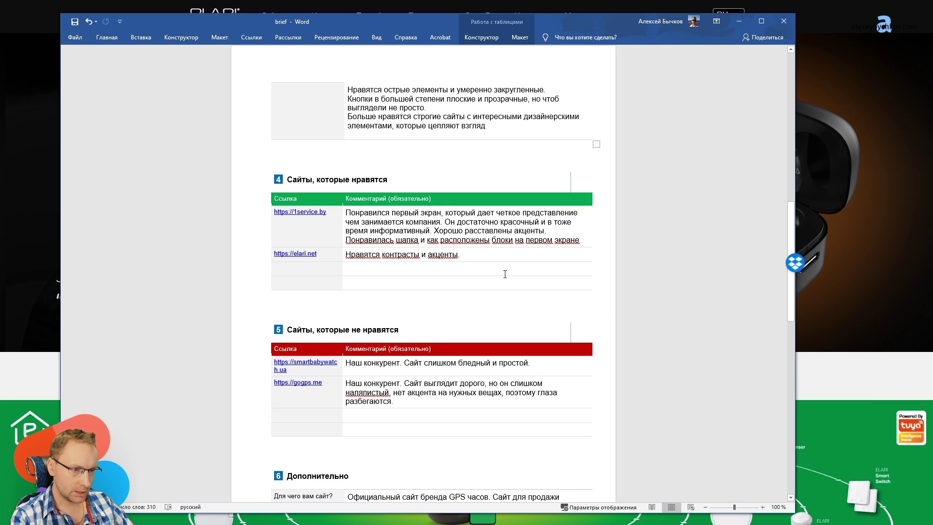
key("alt+Tab")
Scroll further down the elari.net homepage to review its sections
scroll(577, 322, "down", 3)
scroll(577, 322, "down", 4)
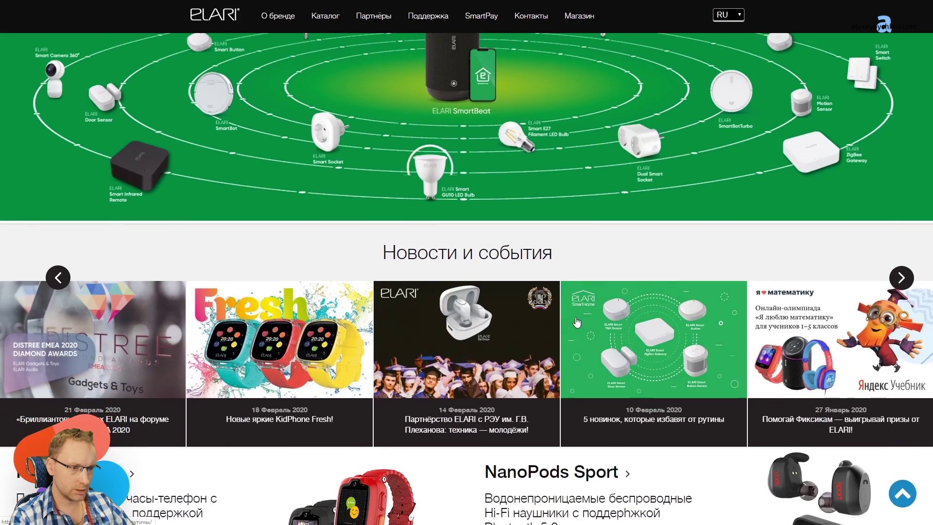
scroll(576, 323, "down", 5)
scroll(580, 321, "down", 3)
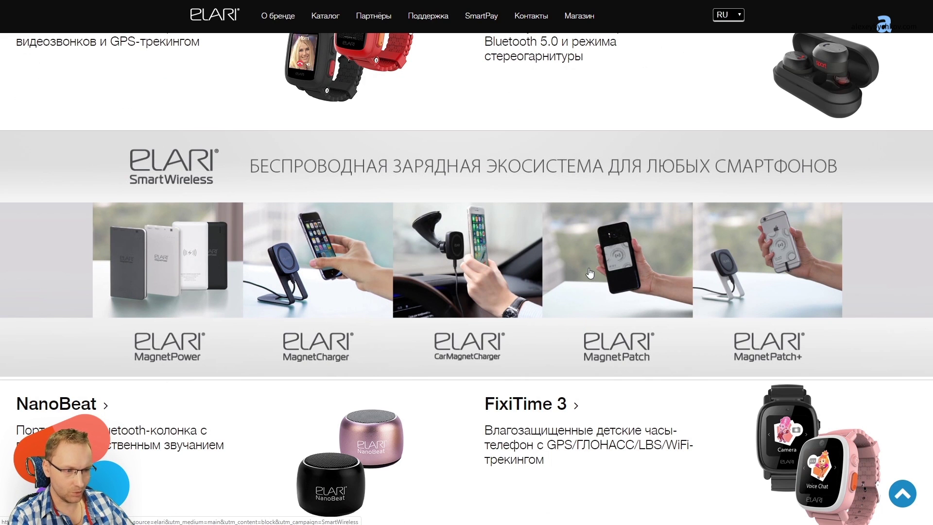
scroll(590, 273, "down", 4)
scroll(535, 292, "down", 3)
scroll(458, 256, "down", 4)
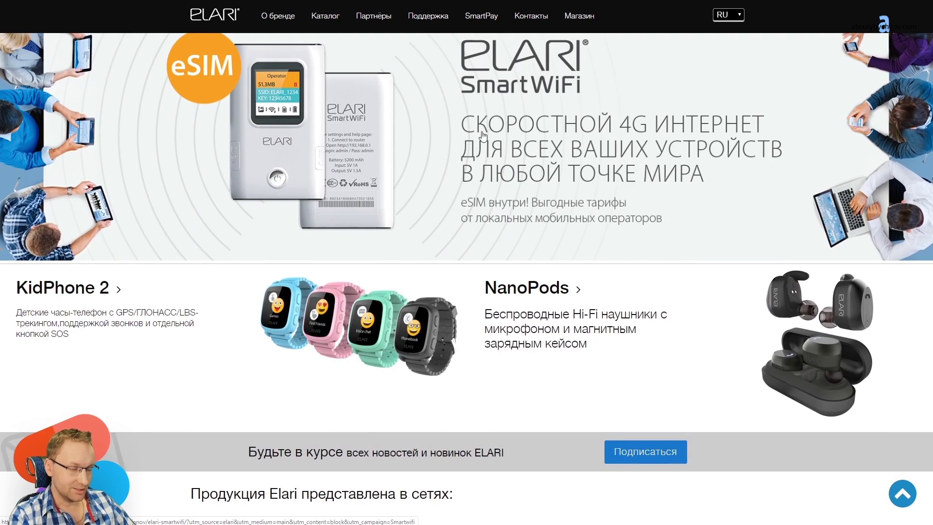
scroll(526, 268, "down", 8)
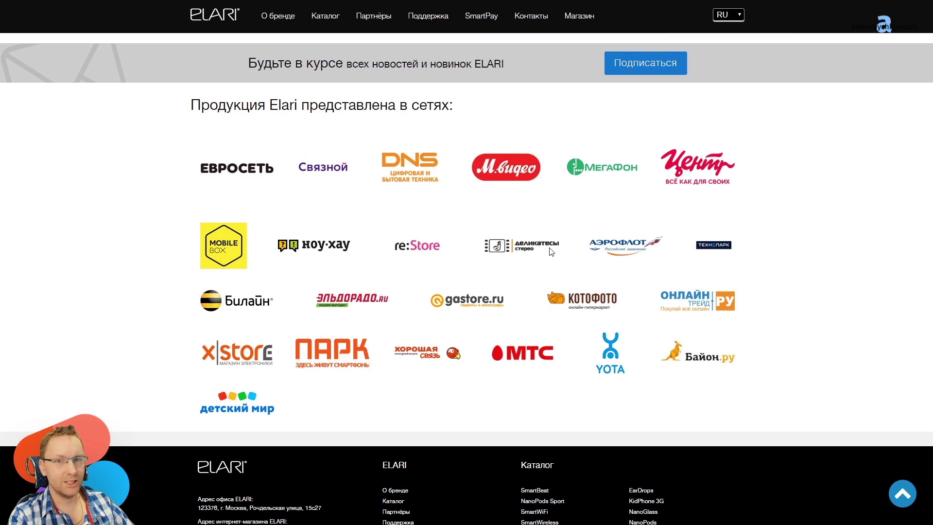
Bring up the client brief and scroll through the smartbabywatch.ua reference site
key("alt+Tab")
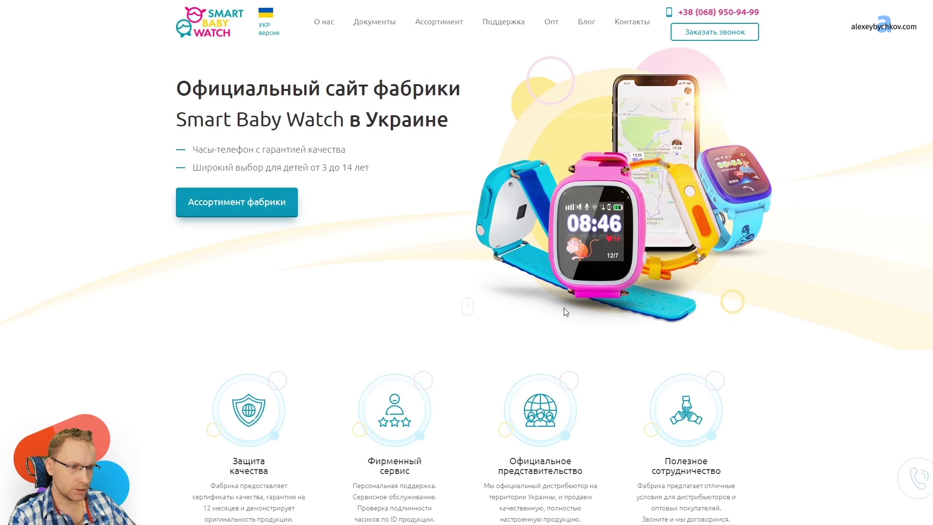
scroll(566, 312, "down", 5)
scroll(539, 320, "down", 5)
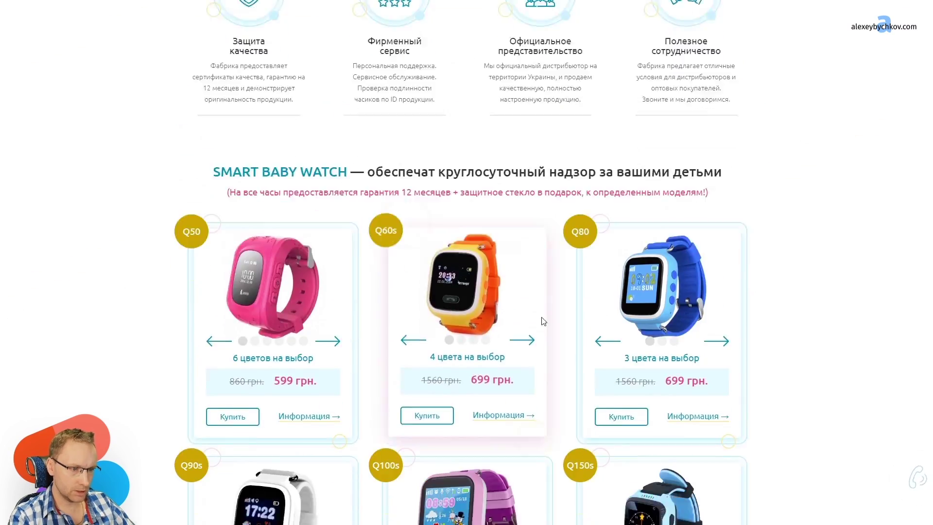
scroll(539, 316, "down", 5)
scroll(753, 341, "down", 3)
scroll(753, 340, "down", 5)
scroll(631, 307, "down", 5)
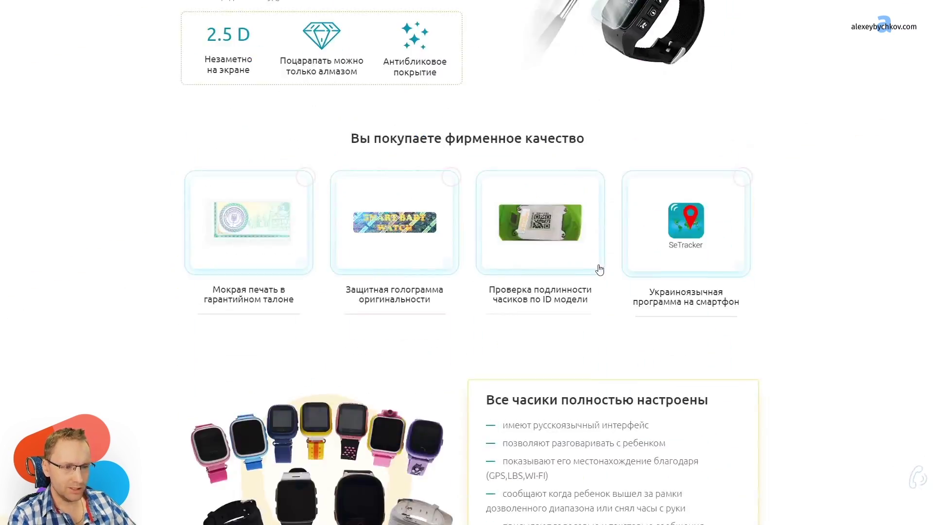
scroll(600, 269, "down", 5)
scroll(802, 270, "up", 10)
scroll(632, 253, "up", 5)
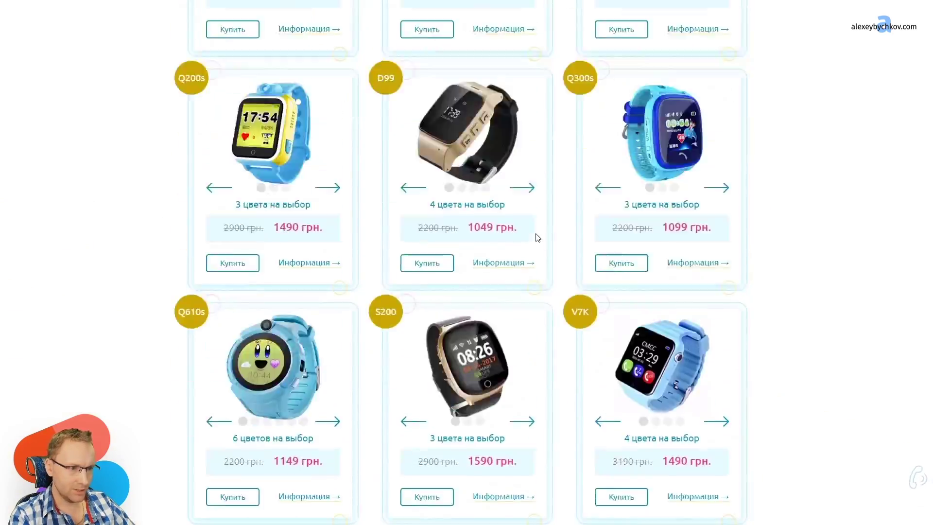
scroll(534, 235, "up", 10)
scroll(520, 364, "down", 2)
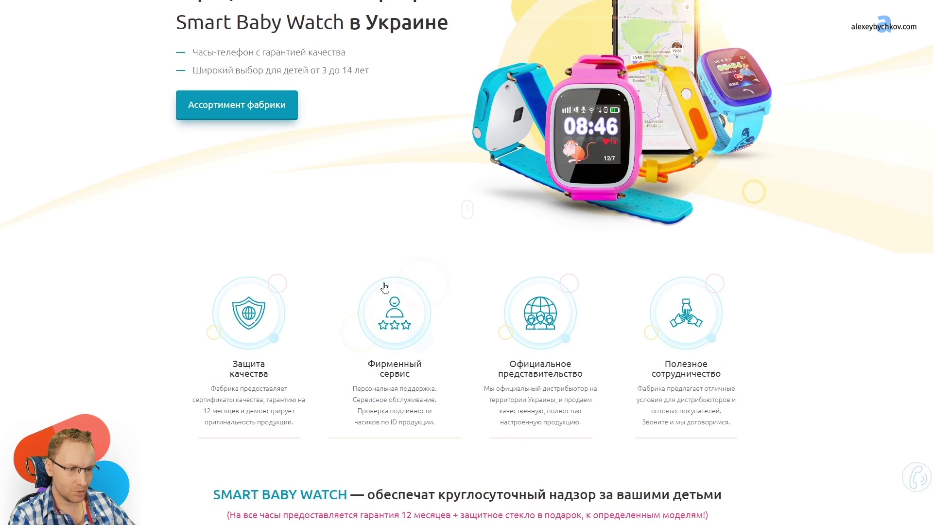
scroll(407, 205, "up", 2)
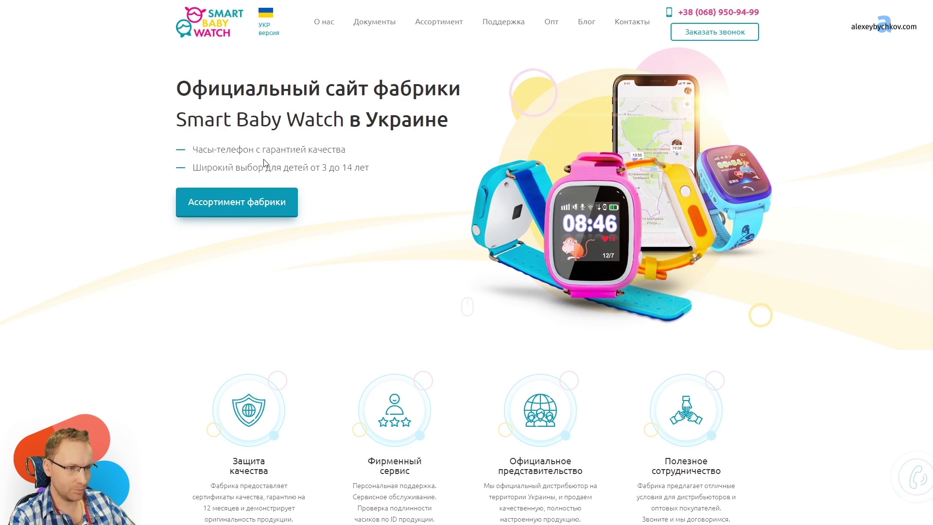
Keep scrolling up and down smartbabywatch.ua to compare its page sections
scroll(505, 243, "down", 3)
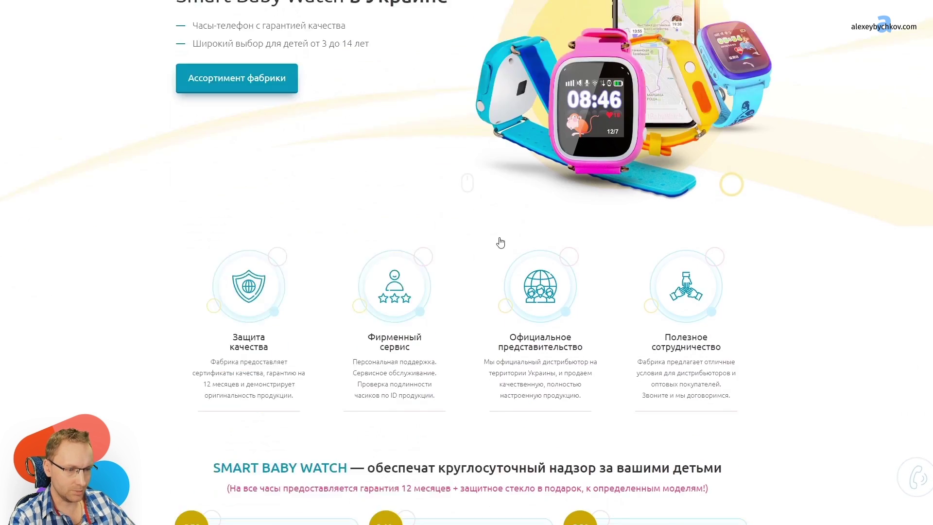
scroll(535, 233, "down", 3)
scroll(585, 209, "down", 5)
scroll(535, 223, "down", 4)
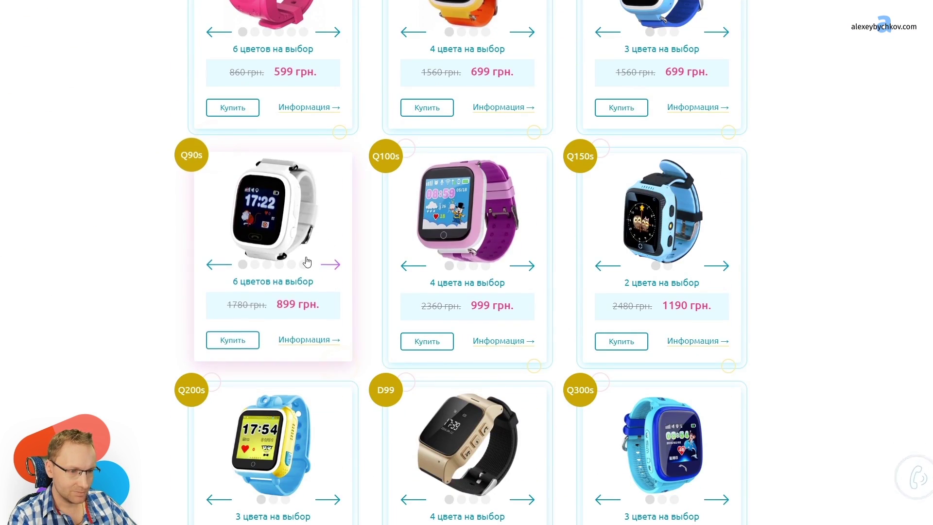
scroll(335, 265, "up", 5)
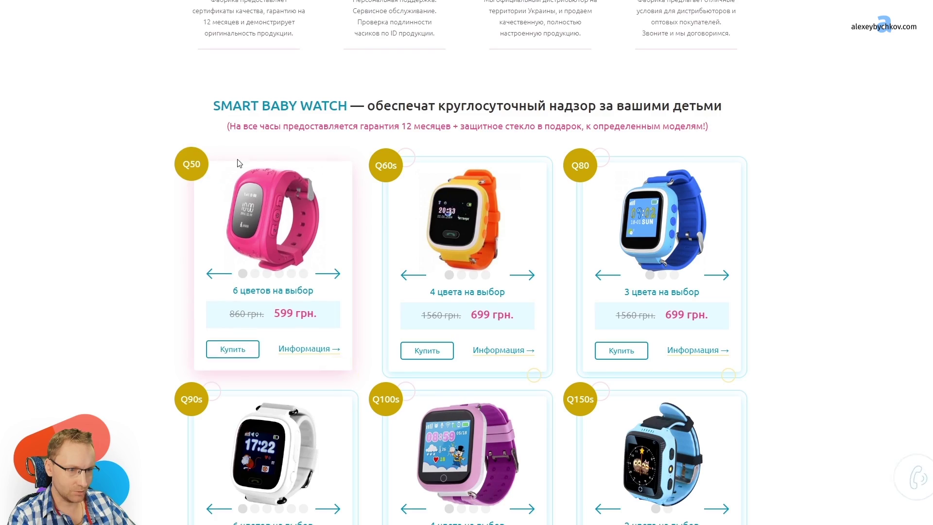
scroll(466, 290, "down", 5)
scroll(474, 235, "down", 5)
scroll(507, 215, "down", 10)
scroll(507, 215, "down", 10)
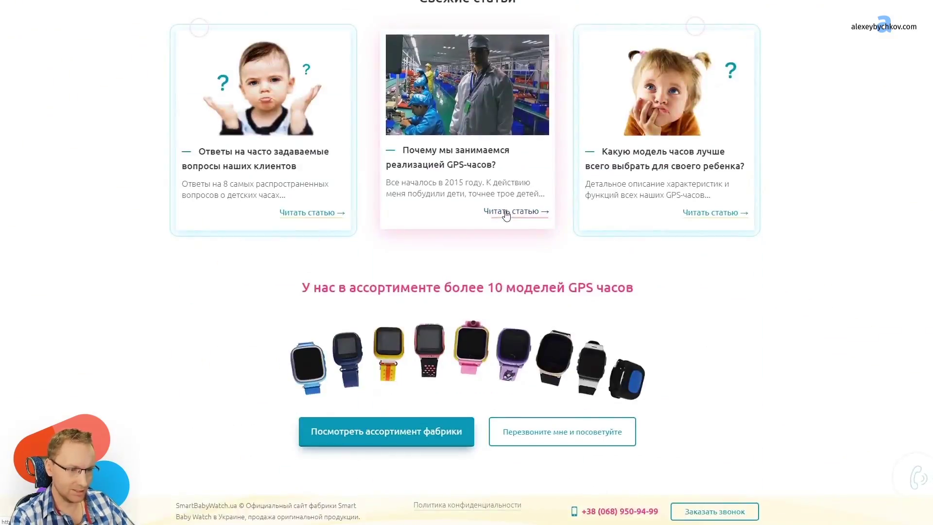
scroll(506, 213, "up", 8)
scroll(478, 207, "up", 5)
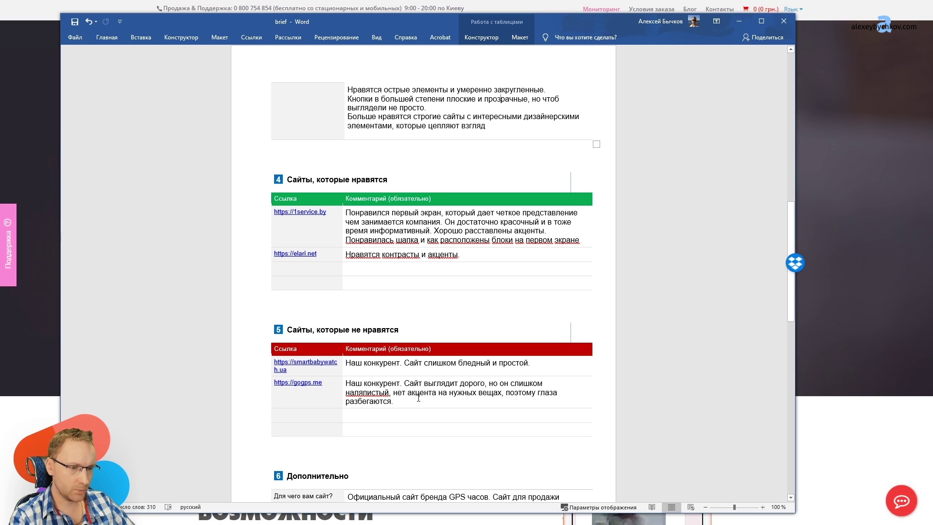
Return to gogps.me and advance its features showcase to Треки
left_click(878, 428)
scroll(640, 281, "down", 5)
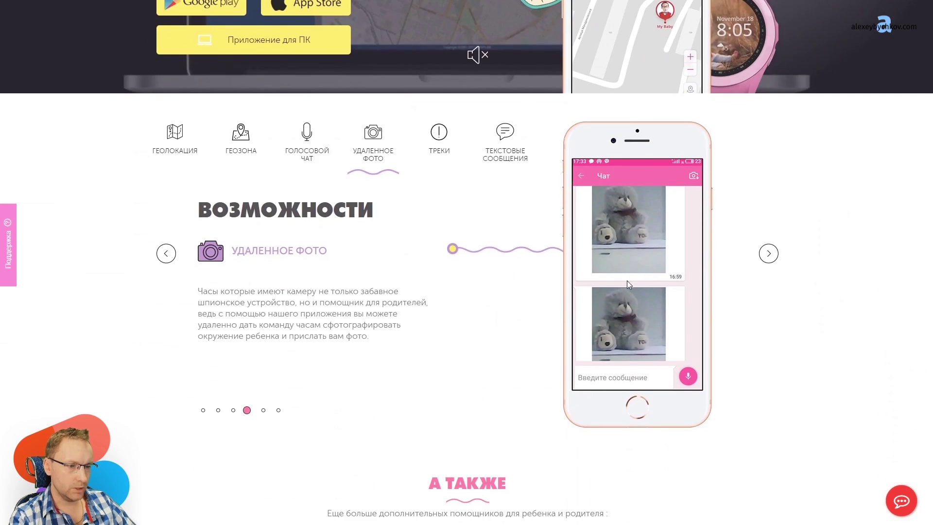
scroll(627, 280, "down", 5)
scroll(567, 288, "up", 5)
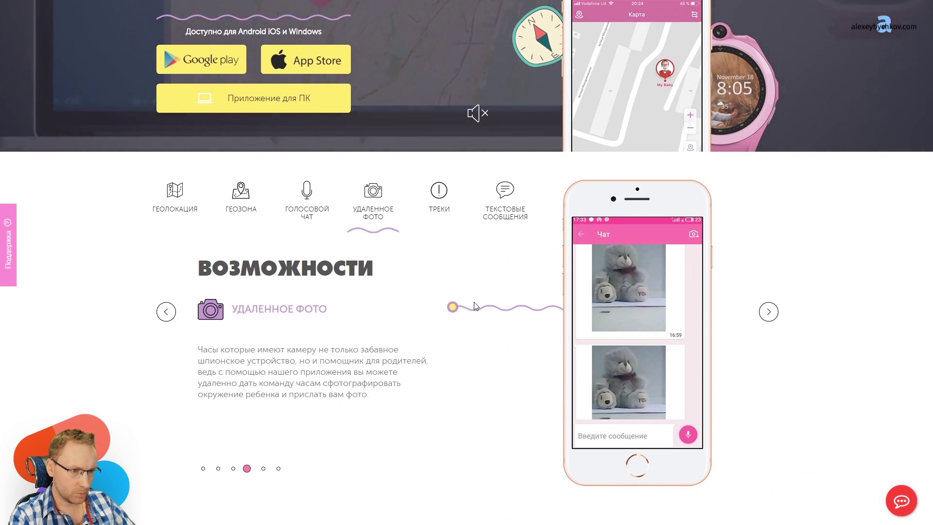
left_click(768, 311)
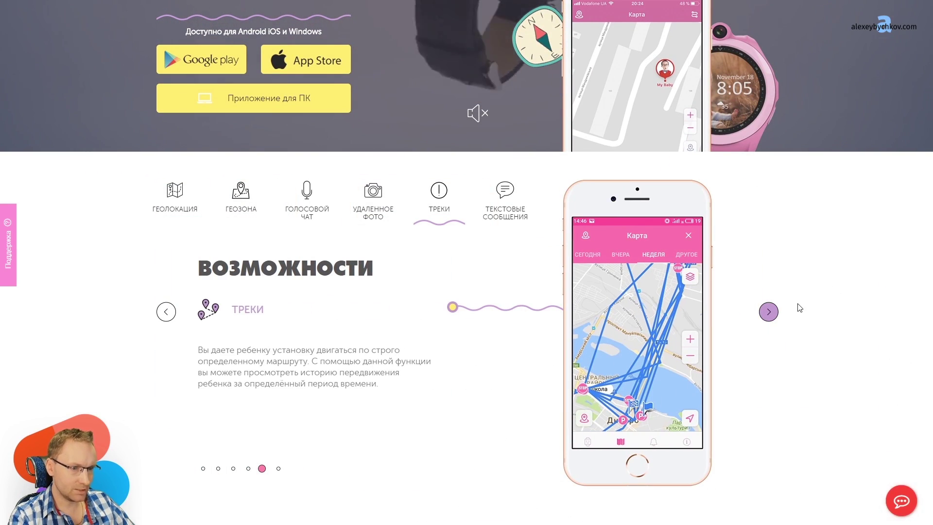
Scroll down through the gogps.me page sections below the showcase
scroll(492, 315, "up", 2)
scroll(418, 364, "up", 2)
scroll(418, 365, "down", 6)
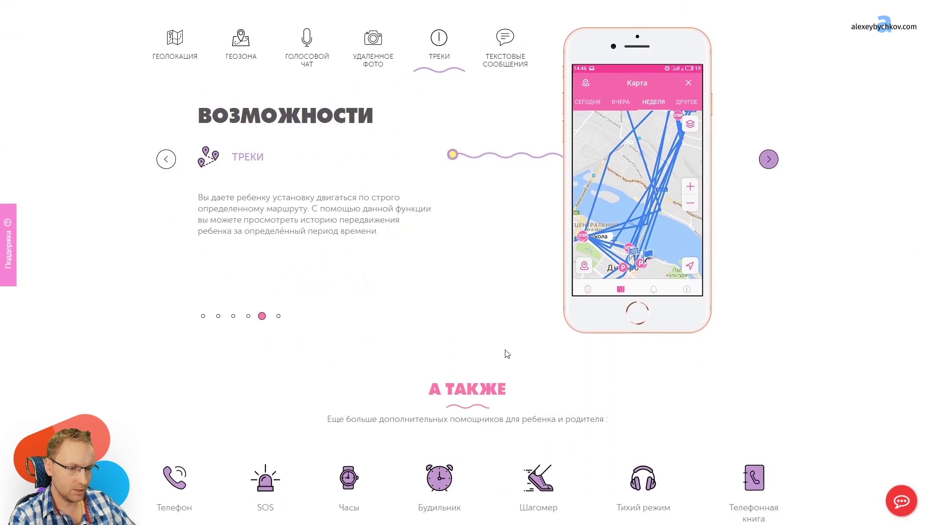
scroll(688, 327, "down", 4)
scroll(688, 327, "down", 3)
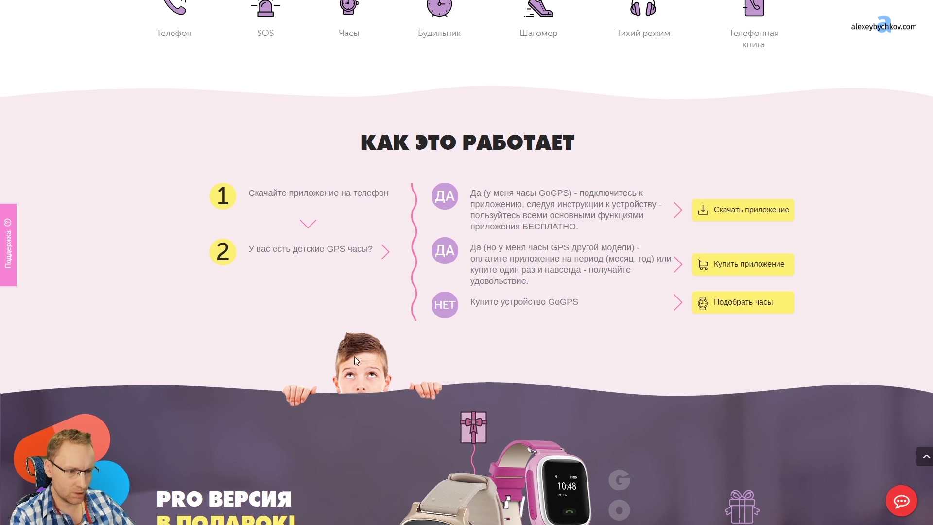
scroll(529, 354, "down", 2)
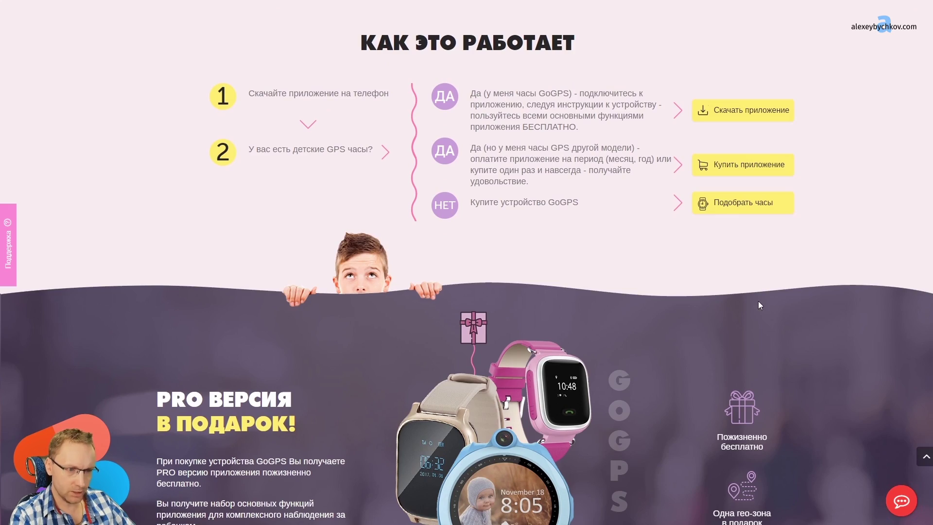
scroll(532, 350, "down", 6)
scroll(532, 350, "down", 3)
scroll(532, 350, "down", 10)
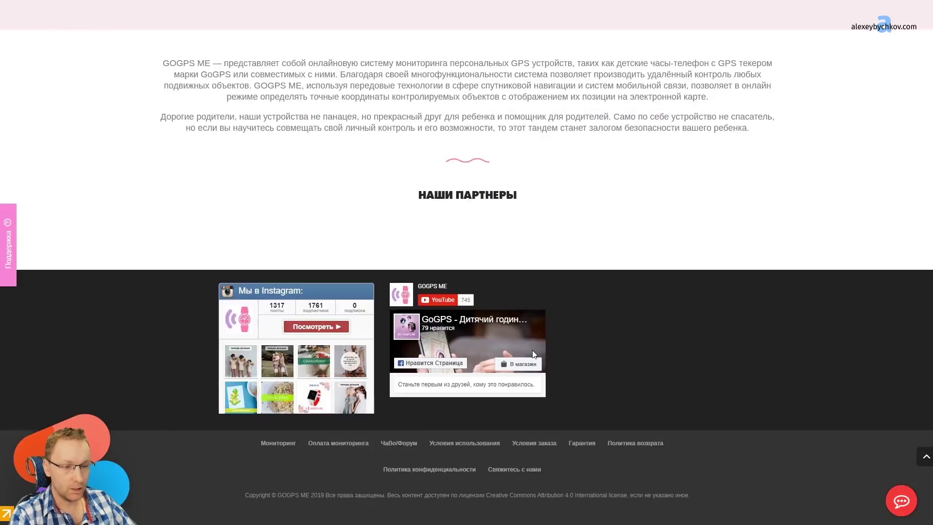
Scroll gogps.me down to its partners section and footer, then bring up the brief
scroll(532, 350, "up", 15)
scroll(554, 370, "up", 10)
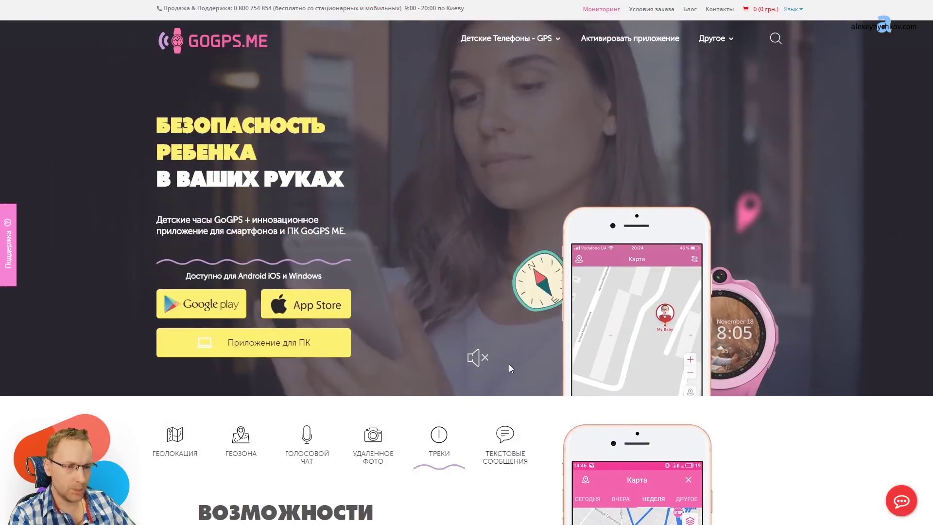
scroll(509, 368, "down", 15)
scroll(495, 362, "down", 8)
scroll(481, 356, "down", 8)
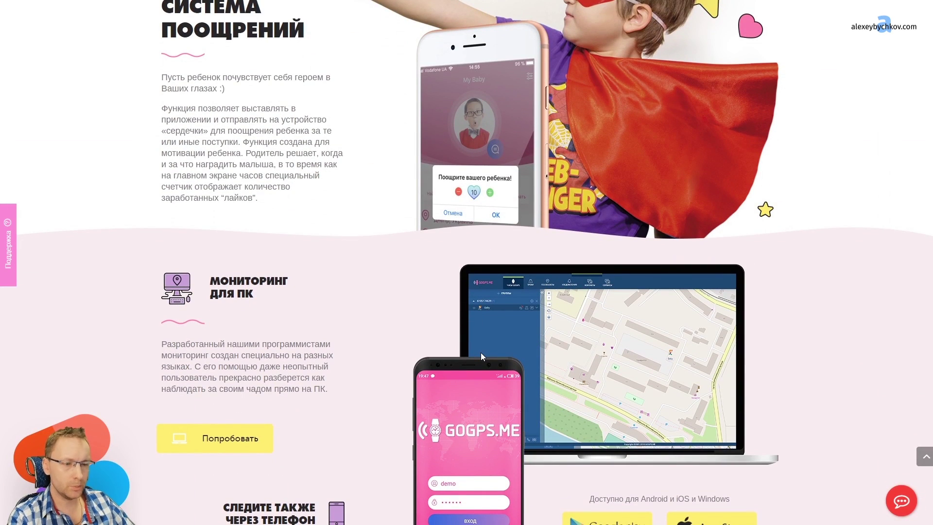
scroll(375, 305, "down", 10)
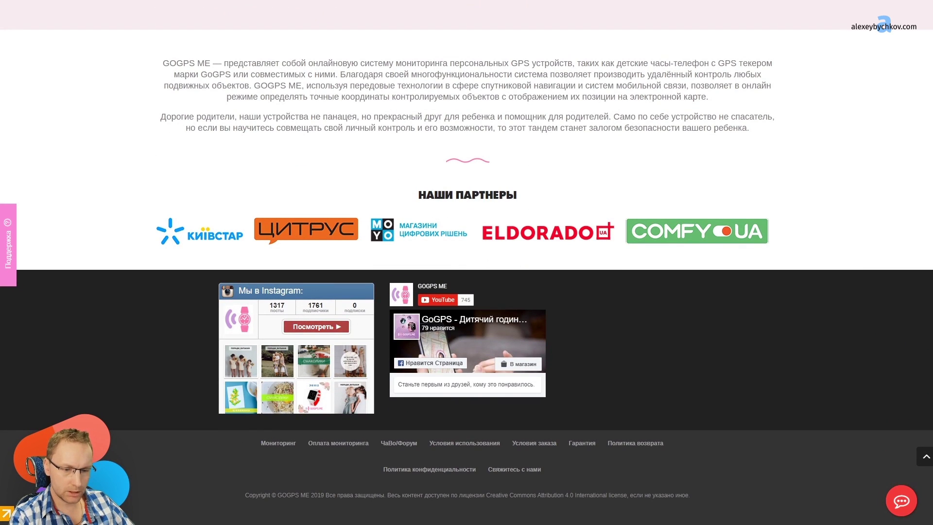
key("alt+Tab")
key("alt+Tab")
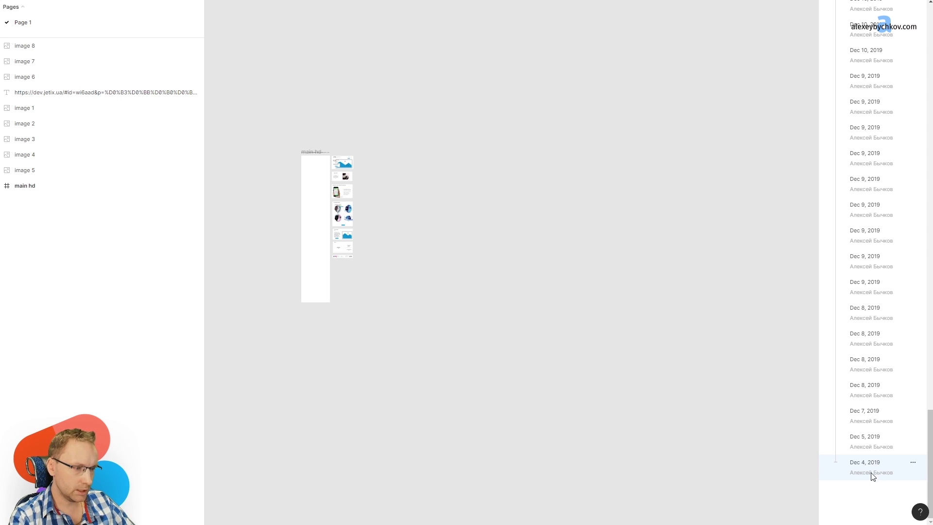
Zoom to the main hd frame with Shift+2 and scroll around the Dec 4 version
key("shift+2")
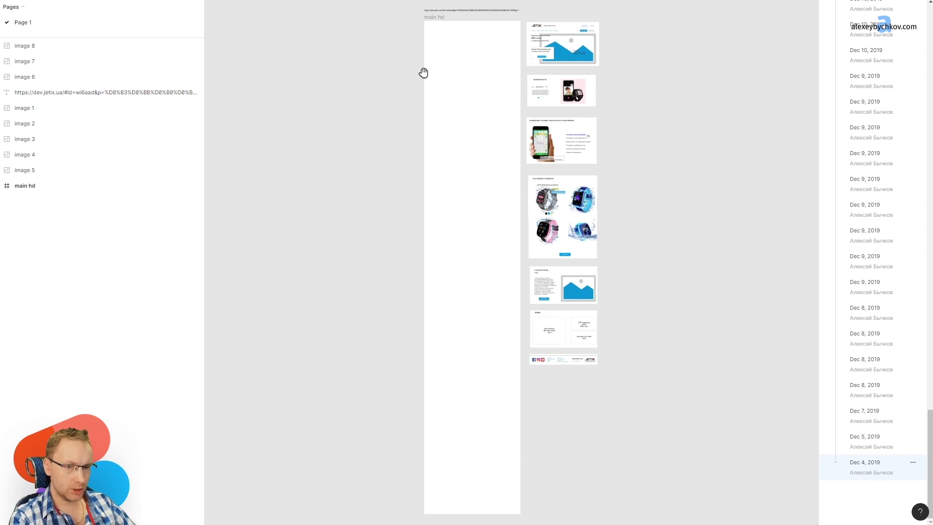
scroll(457, 34, "up", 3)
scroll(469, 58, "up", 3)
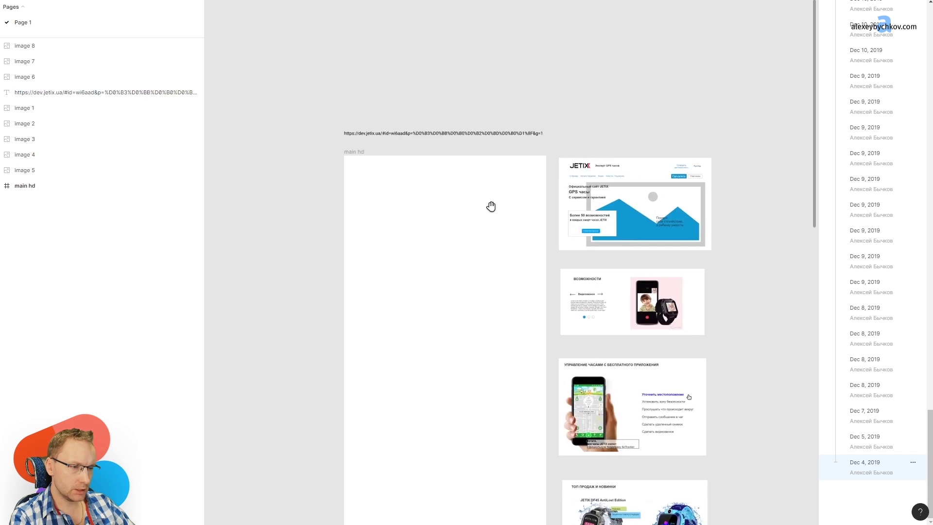
scroll(492, 207, "up", 3)
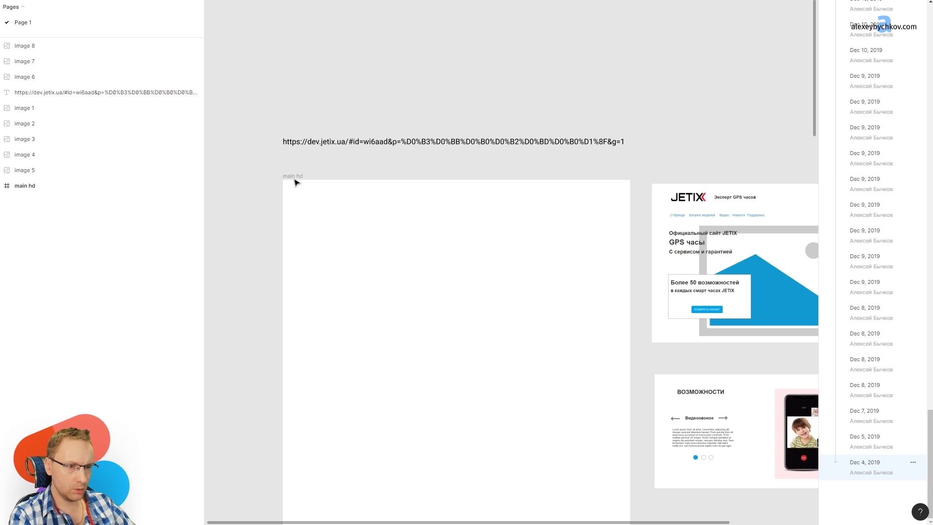
scroll(603, 195, "down", 5)
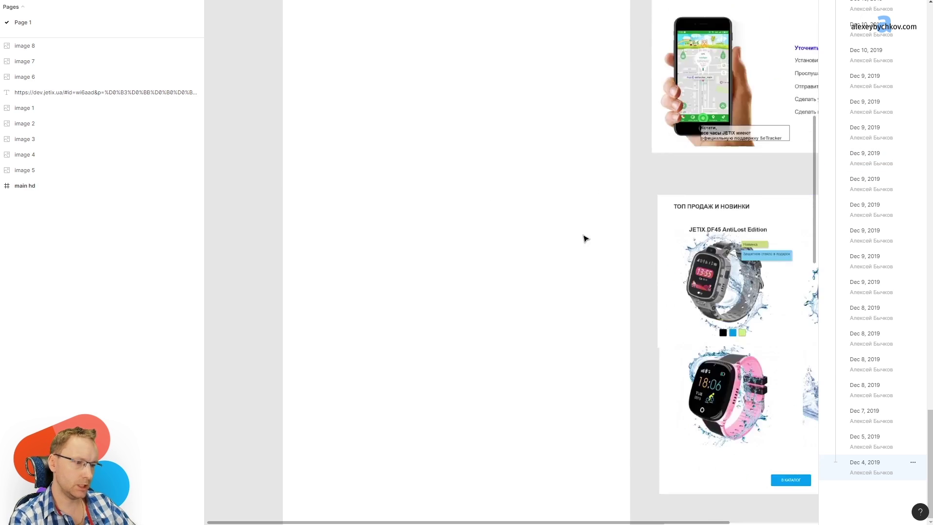
scroll(583, 238, "down", 5)
scroll(574, 225, "down", 5)
scroll(598, 211, "down", 3)
scroll(592, 233, "up", 5)
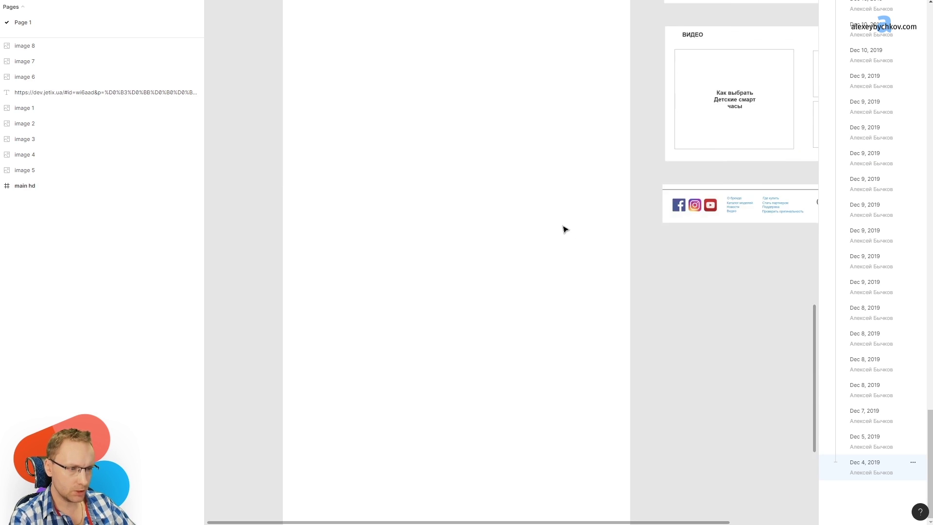
scroll(562, 229, "up", 5)
Pan across the page sections, then copy the dev.jetix.ua URL layer as text
left_click_drag(568, 190, 471, 306)
scroll(558, 69, "up", 4)
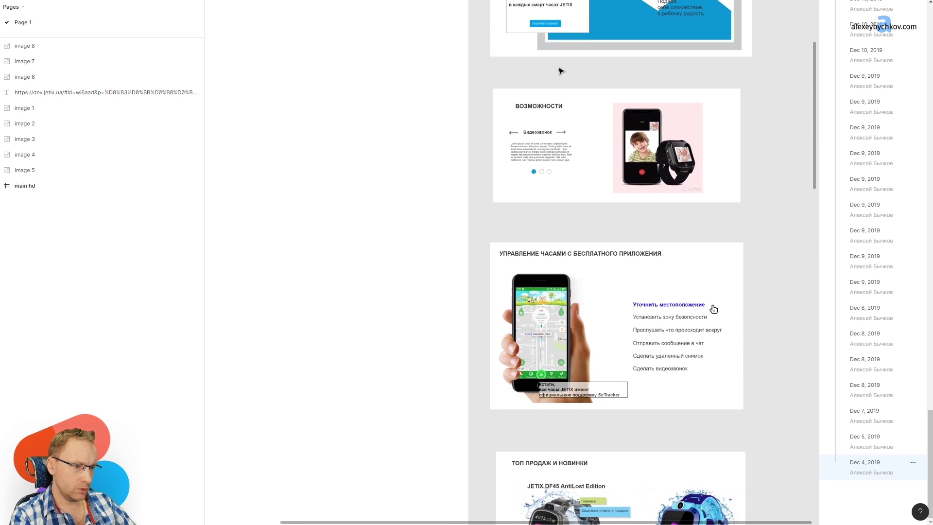
scroll(489, 285, "up", 5)
scroll(578, 119, "right", 2)
left_click_drag(578, 118, 520, 100)
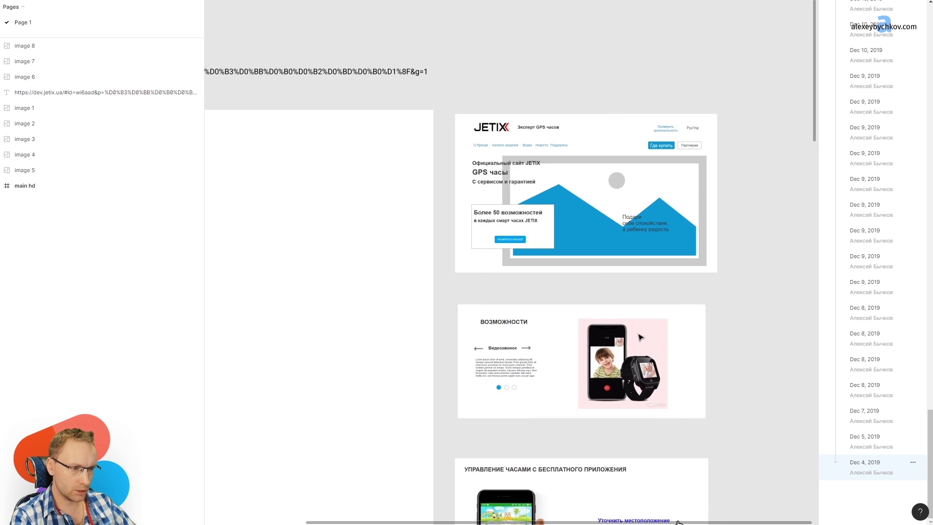
scroll(640, 336, "down", 5)
scroll(674, 303, "left", 2)
scroll(516, 375, "up", 7)
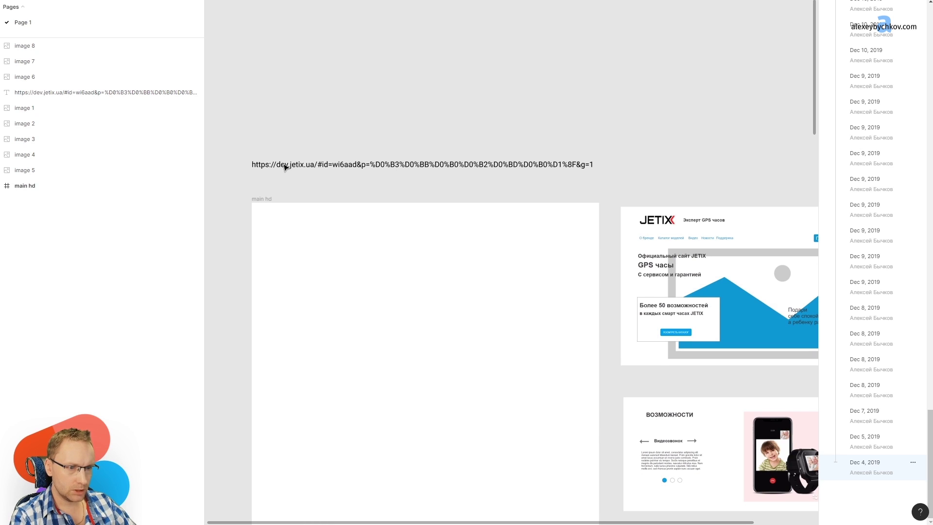
right_click(77, 88)
mouse_move(120, 95)
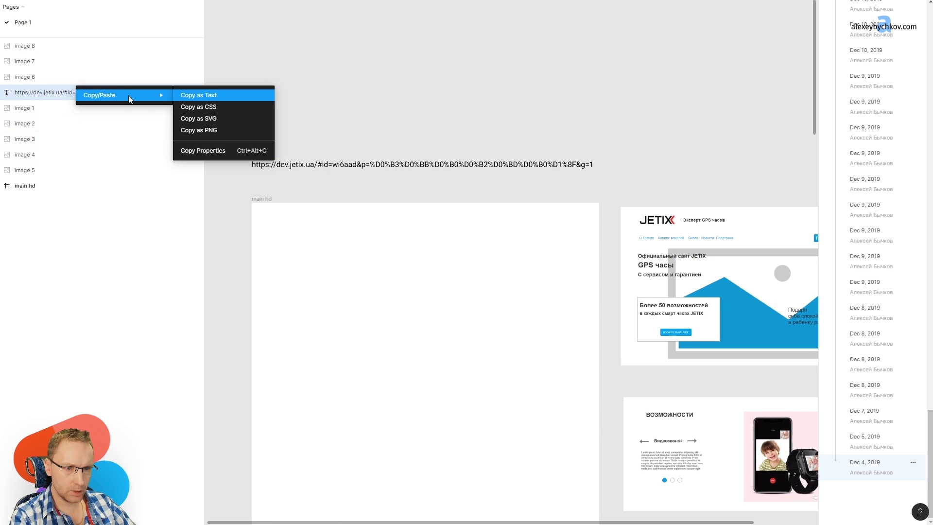
left_click(213, 97)
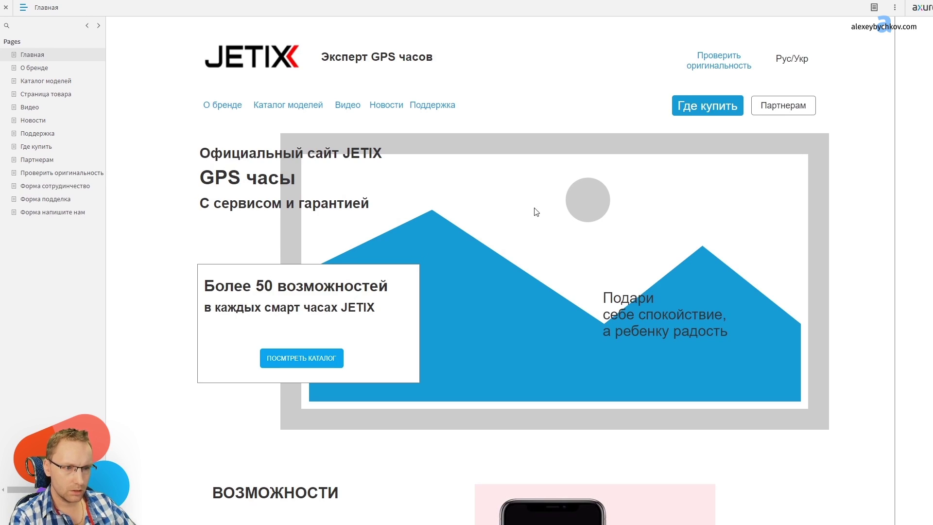
scroll(536, 212, "down", 9)
scroll(543, 170, "down", 9)
scroll(544, 170, "down", 6)
scroll(545, 174, "down", 8)
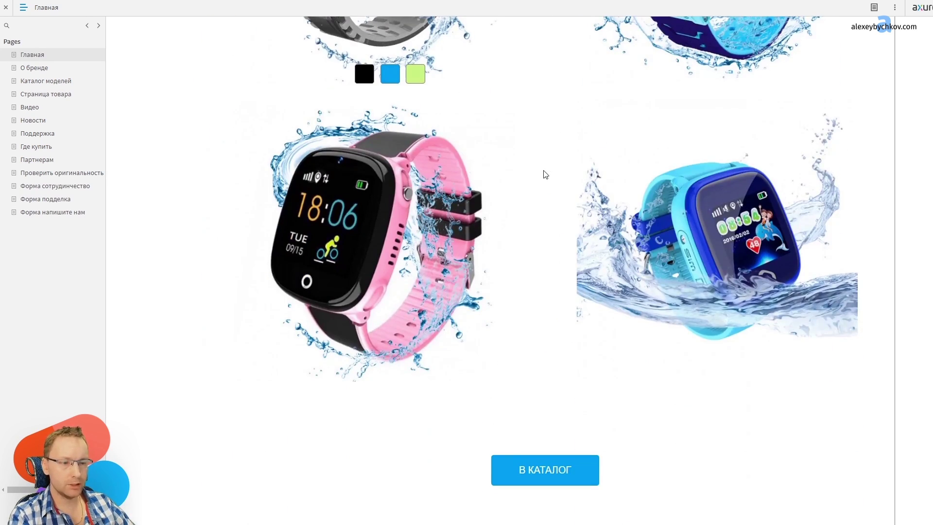
scroll(545, 174, "down", 9)
scroll(545, 174, "down", 9)
scroll(545, 174, "down", 4)
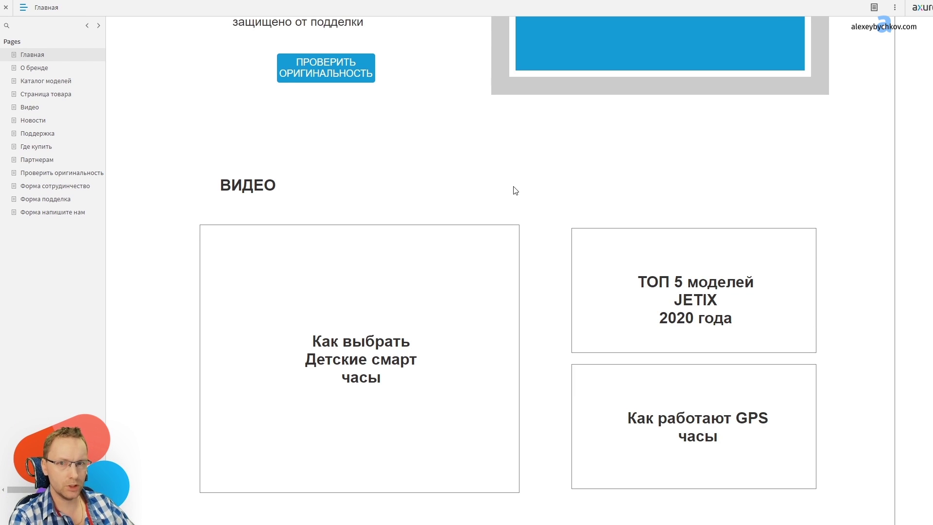
scroll(498, 184, "up", 8)
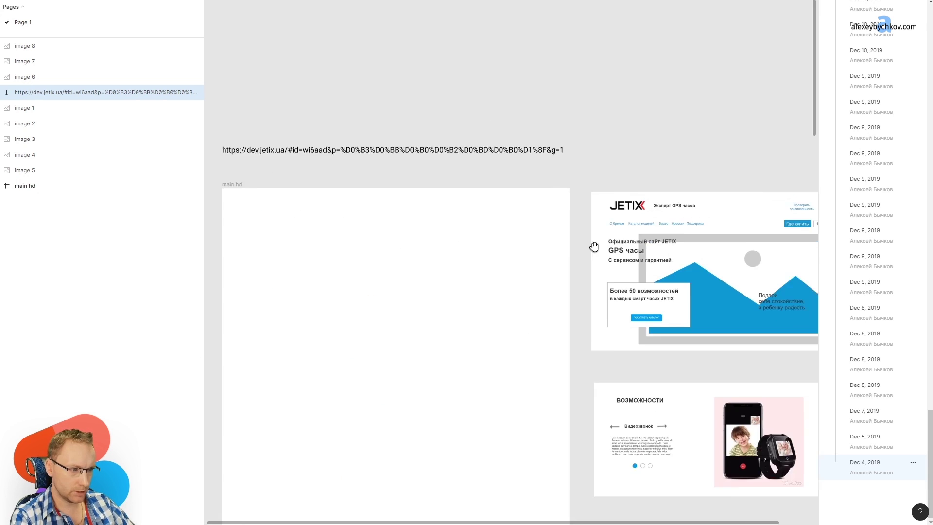
Open the Dec 5, 2019 version and fit the main hd frame with Shift+1
scroll(593, 246, "down", 5, "ctrl")
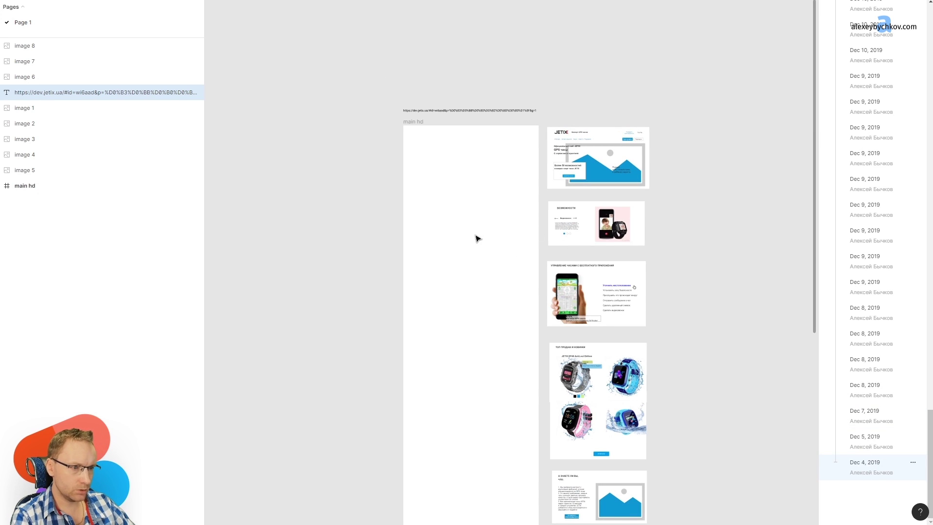
scroll(497, 300, "down", 2)
scroll(497, 299, "right", 2)
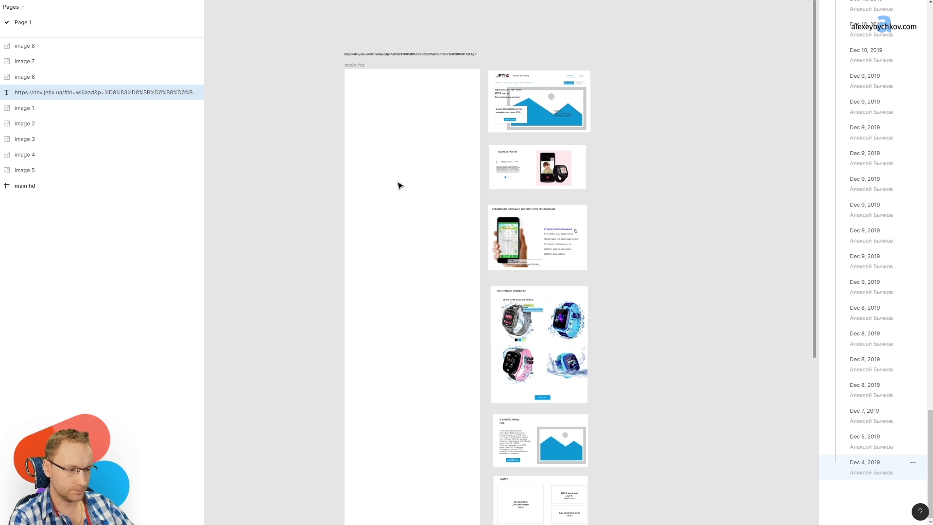
mouse_move(662, 390)
left_mouse_down()
mouse_move(662, 270)
mouse_move(672, 398)
left_mouse_up()
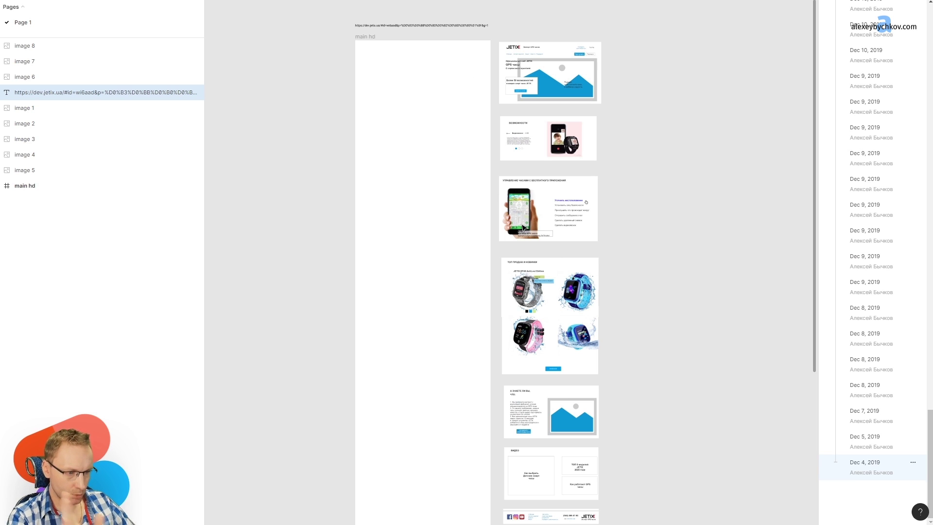
left_click(875, 449)
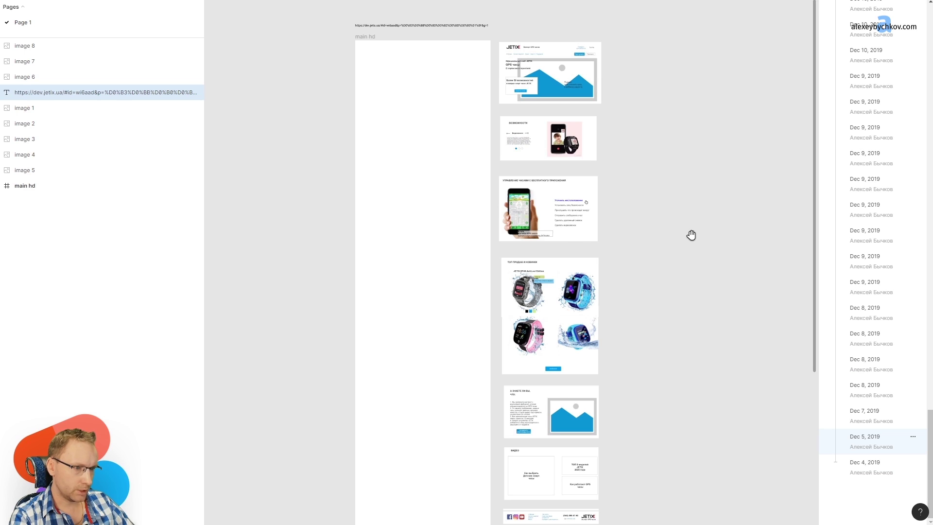
key("shift+1")
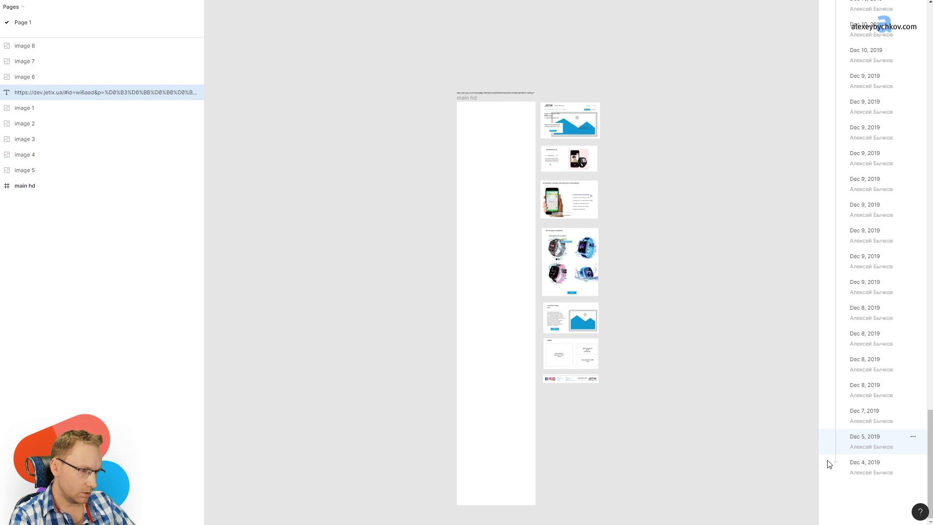
Open the Dec 7, 2019 version and zoom into the _elements_btns_styles frame
left_click(873, 416)
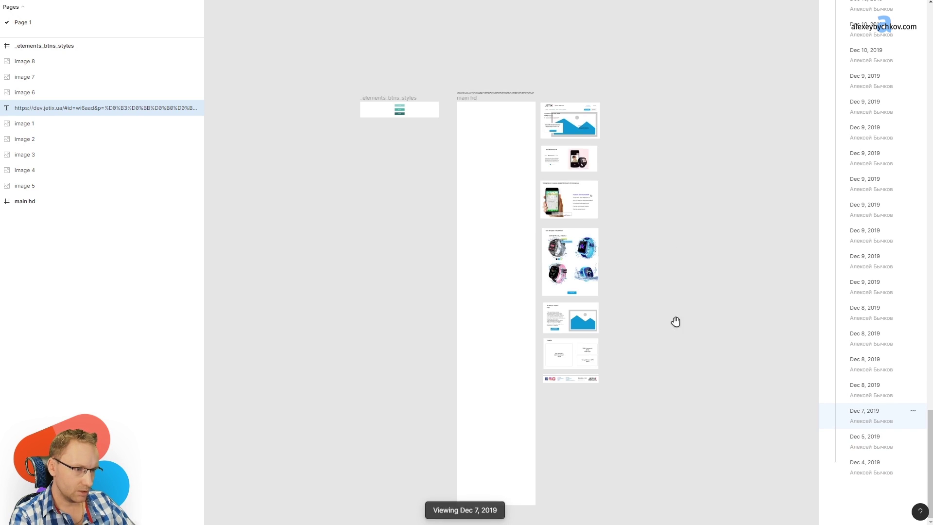
left_click_drag(676, 334, 642, 323)
scroll(401, 99, "up", 3)
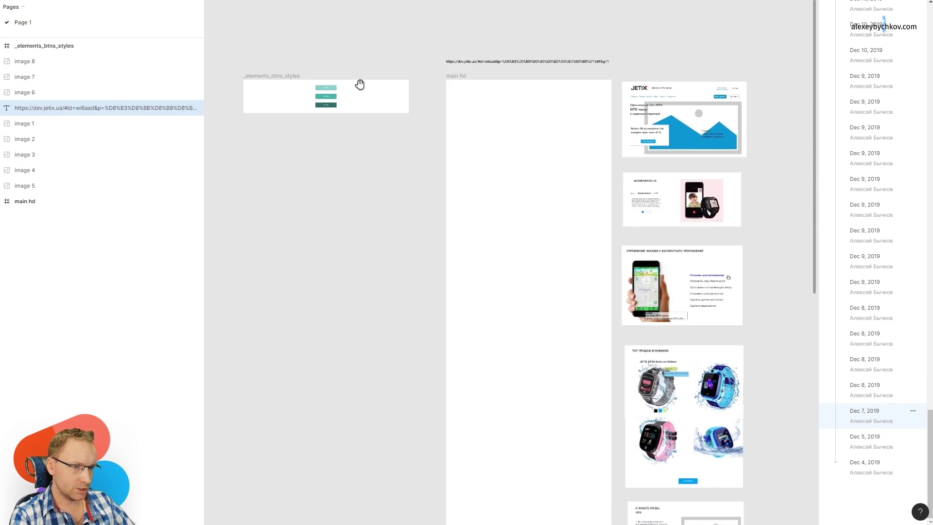
left_click_drag(292, 64, 375, 137)
scroll(374, 138, "up", 3)
scroll(447, 160, "up", 3)
scroll(452, 161, "down", 3)
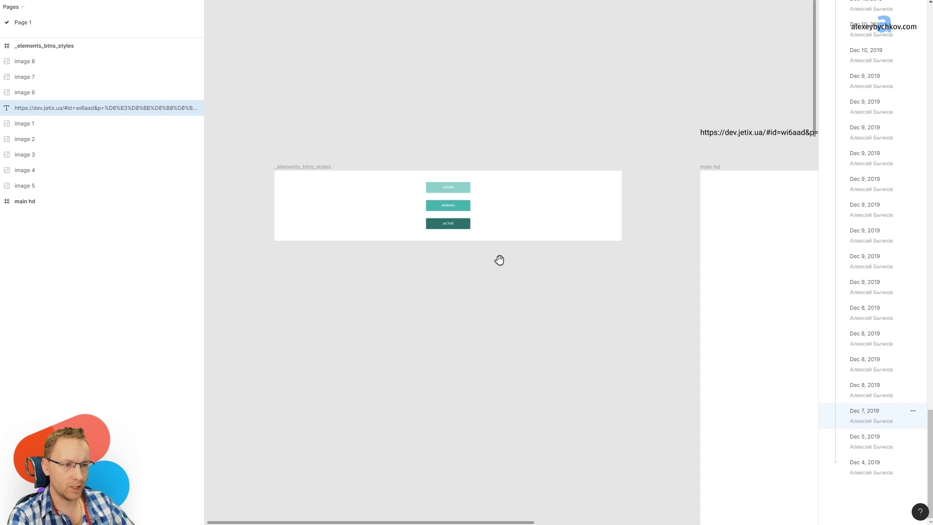
scroll(476, 192, "up", 5)
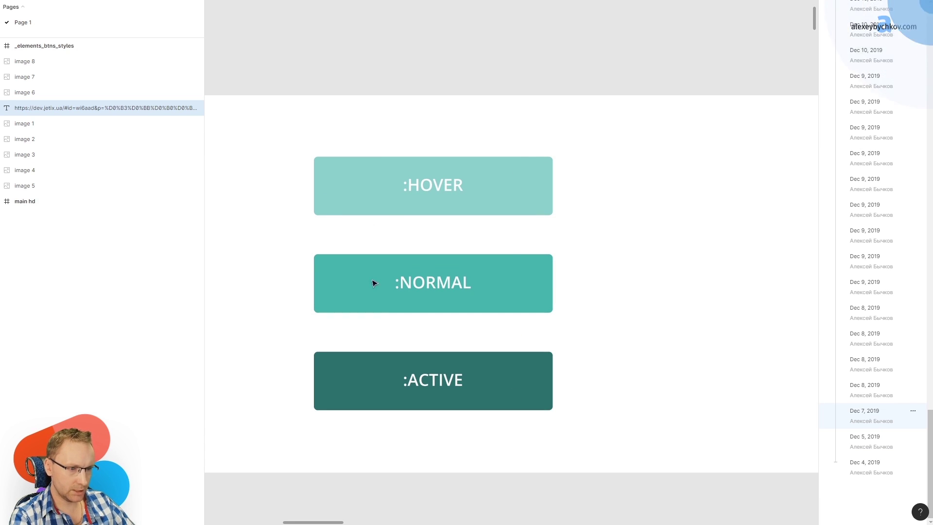
Zoom back out and centre the main hd frame in view
scroll(418, 234, "down", 3)
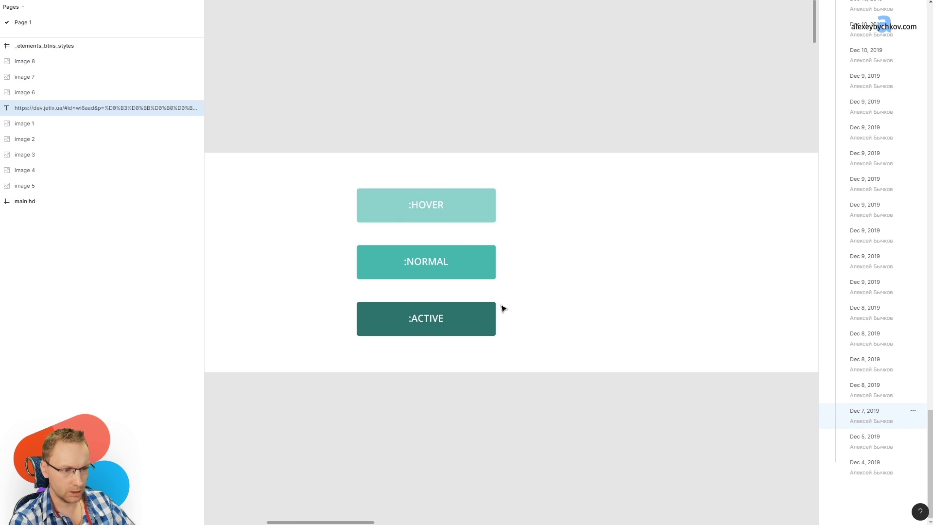
scroll(502, 268, "down", 2)
scroll(502, 223, "down", 3)
scroll(524, 218, "down", 3)
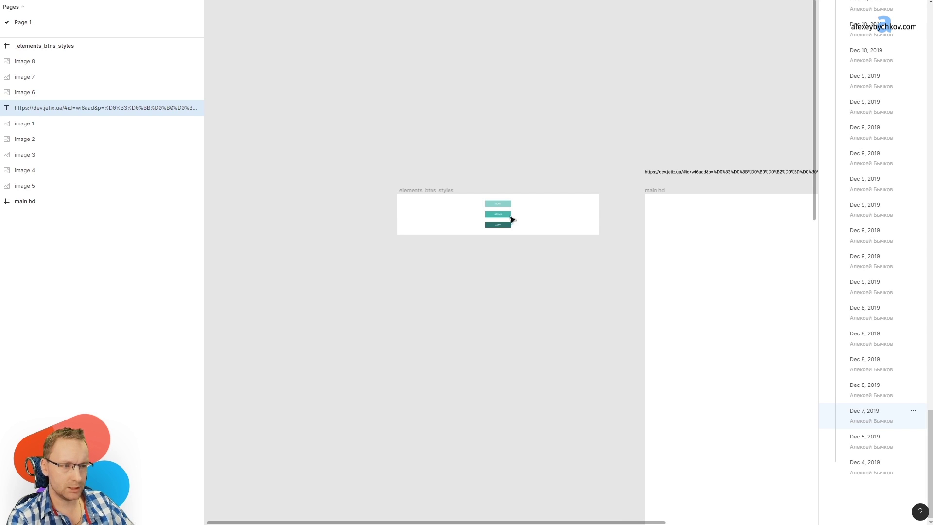
left_click_drag(616, 397, 431, 306)
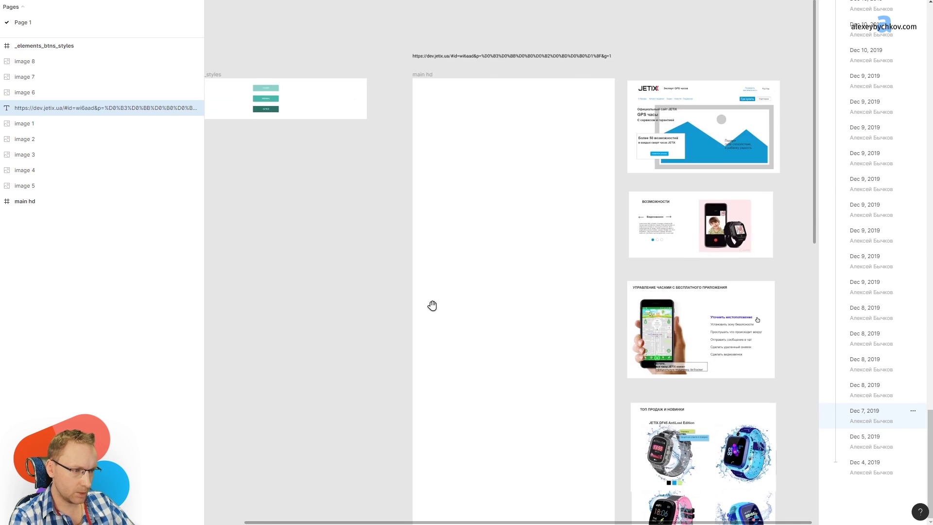
scroll(438, 292, "down", 3)
left_click_drag(516, 407, 473, 190)
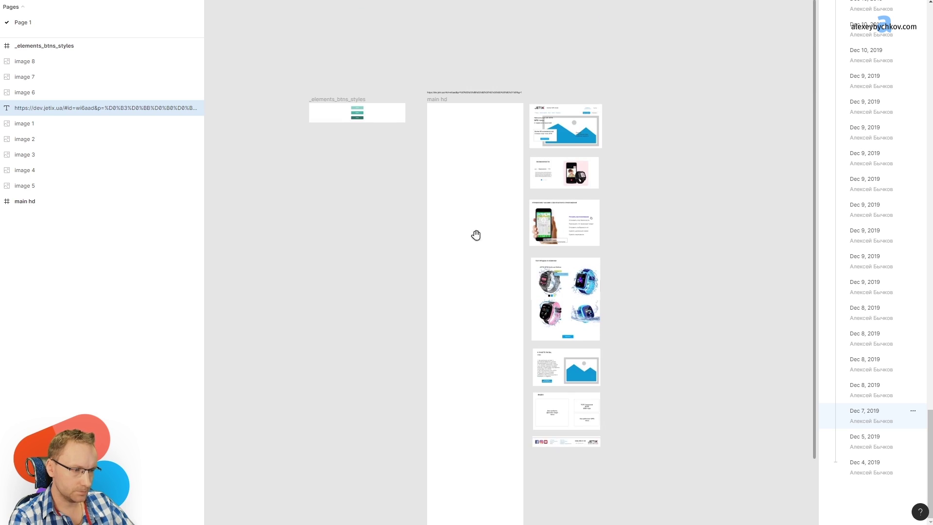
left_click(885, 386)
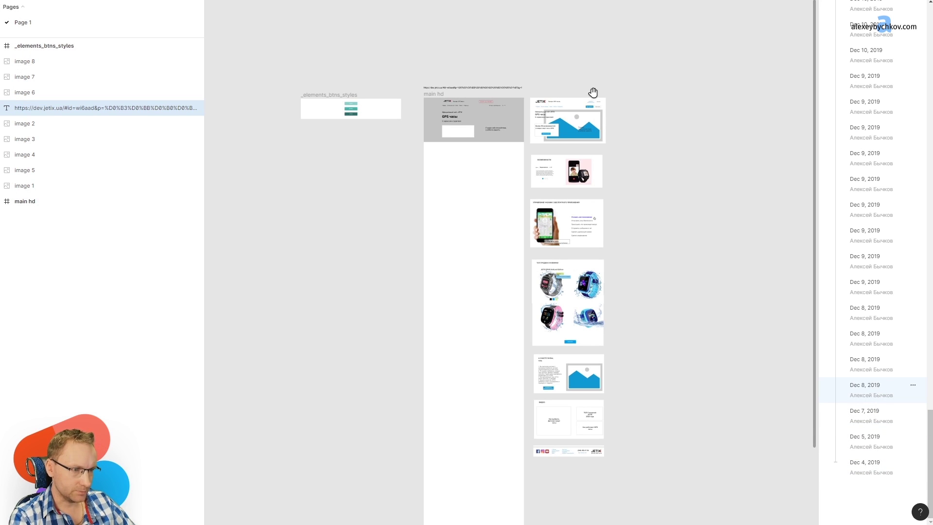
scroll(650, 94, "up", 5)
scroll(351, 167, "up", 1)
scroll(350, 167, "up", 3)
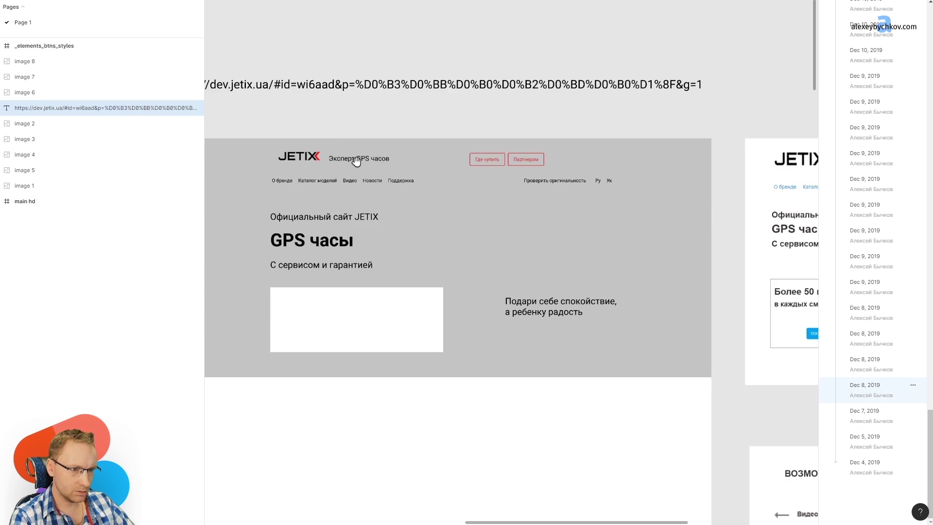
scroll(359, 157, "down", 2)
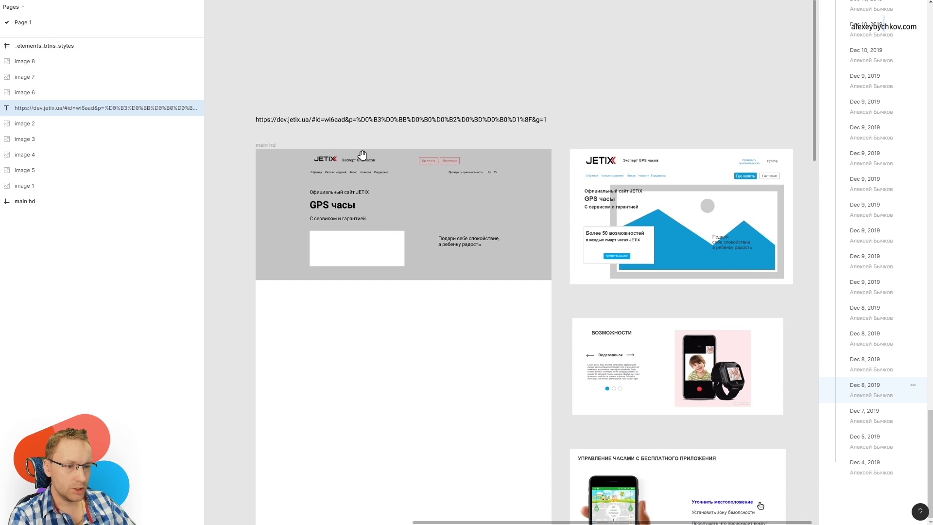
key("ctrl+y")
key("ctrl+y")
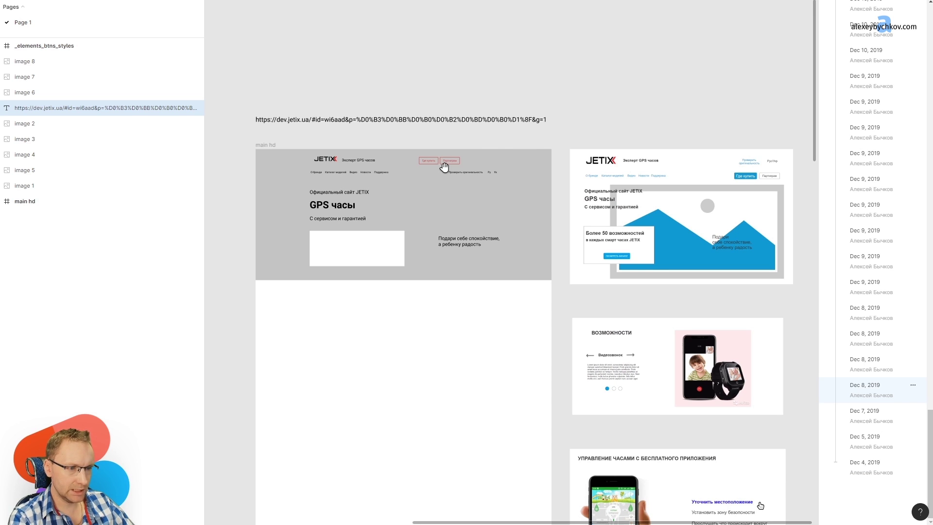
scroll(444, 154, "up", 3)
scroll(450, 165, "down", 3)
scroll(471, 189, "up", 1)
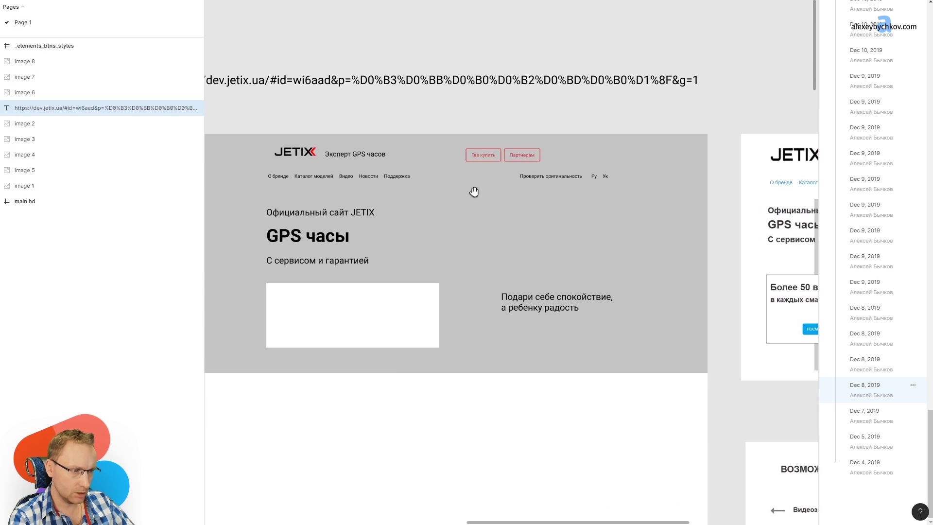
key("ctrl+y")
scroll(651, 186, "down", 1)
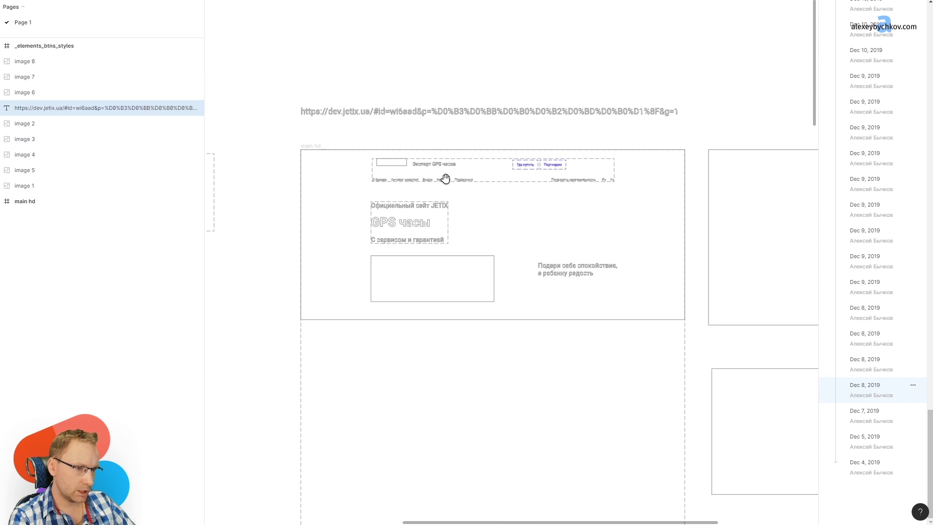
key("ctrl+y")
left_click(878, 366)
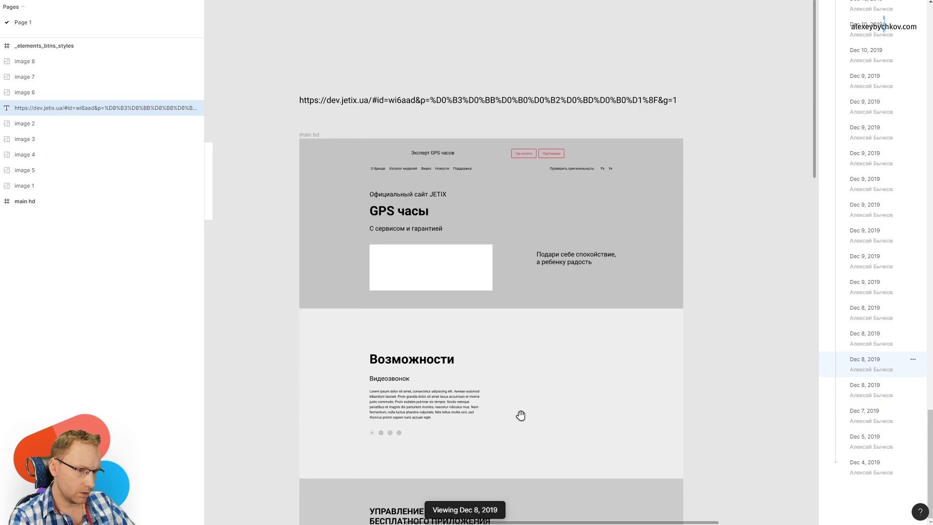
left_click_drag(521, 415, 477, 230)
key("ctrl+y")
key("ctrl+y")
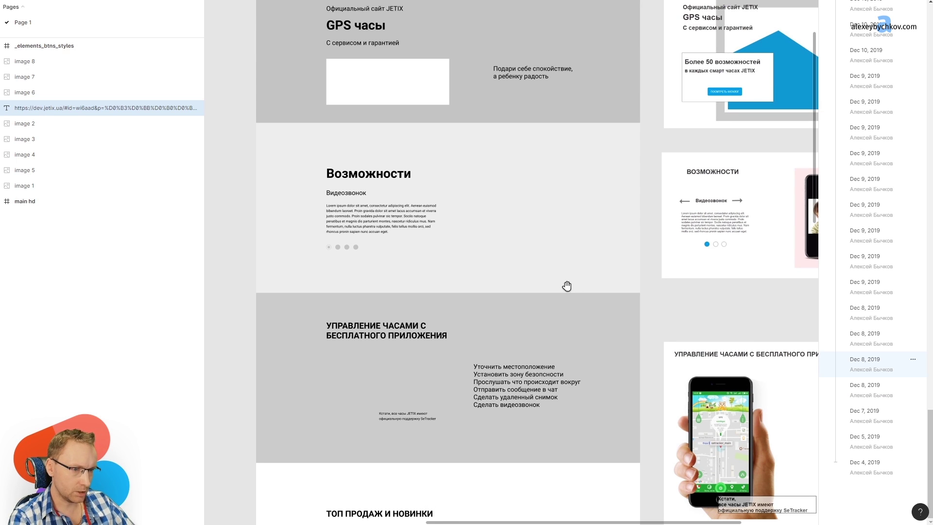
scroll(506, 287, "up", 1, "ctrl")
scroll(488, 271, "down", 3)
mouse_move(623, 243)
left_mouse_down()
mouse_move(466, 262)
mouse_move(613, 240)
left_mouse_up()
key("ctrl+y")
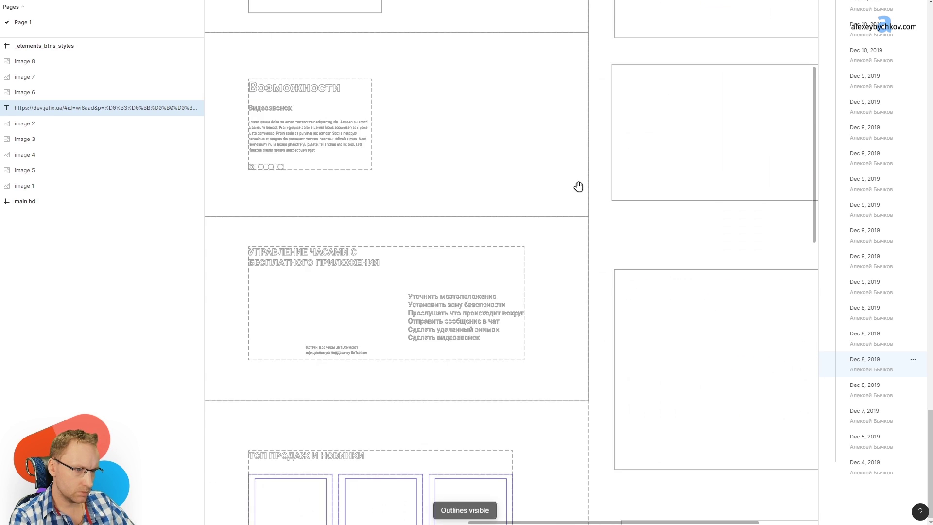
key("ctrl+y")
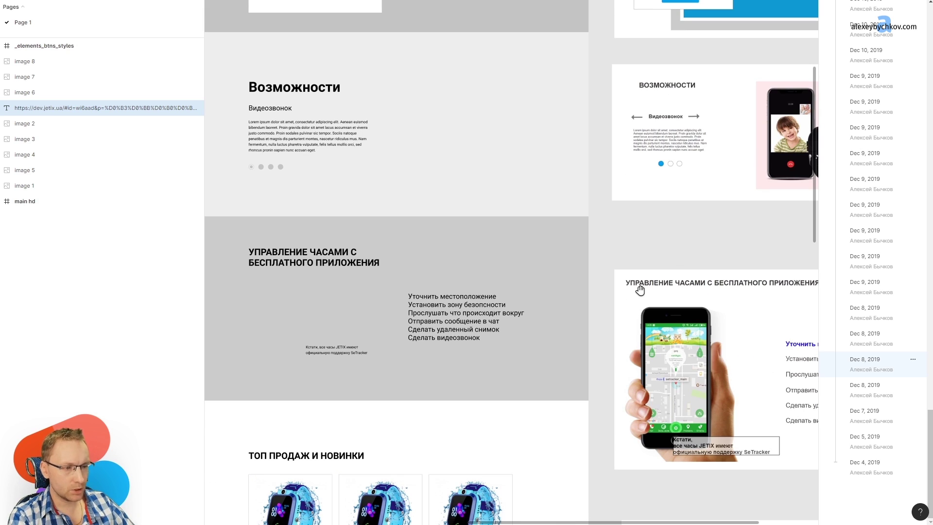
Zoom to the ТОП ПРОДАЖ И НОВИНКИ product cards beside their mockup
scroll(418, 148, "down", 5)
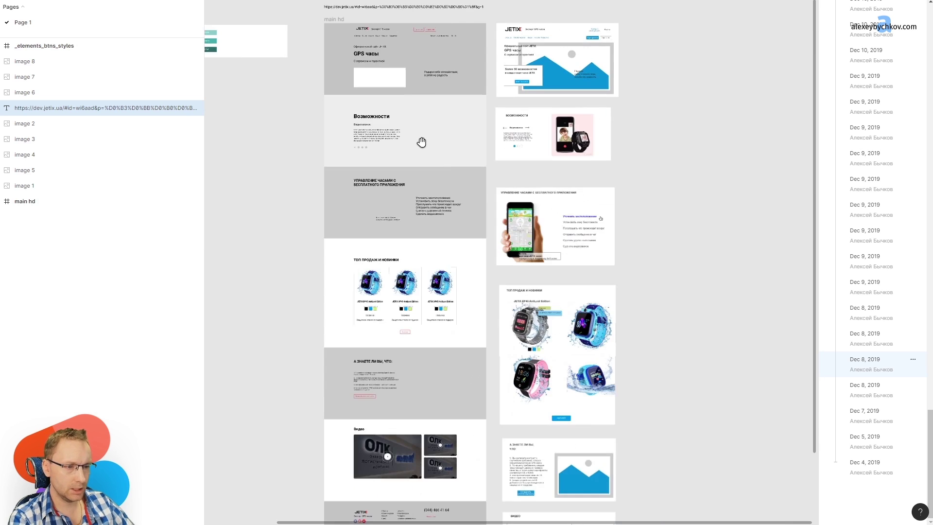
scroll(422, 141, "up", 4)
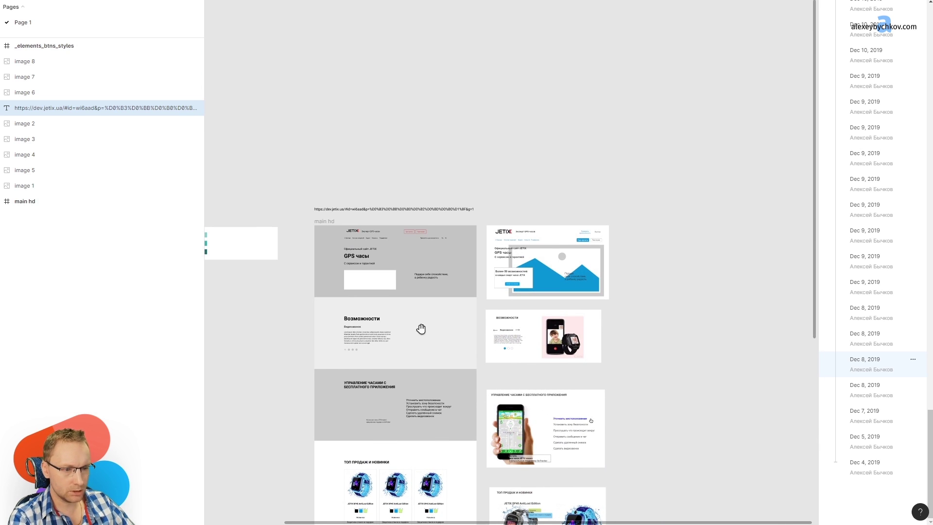
scroll(426, 462, "down", 5)
scroll(415, 195, "up", 5)
scroll(416, 196, "down", 3)
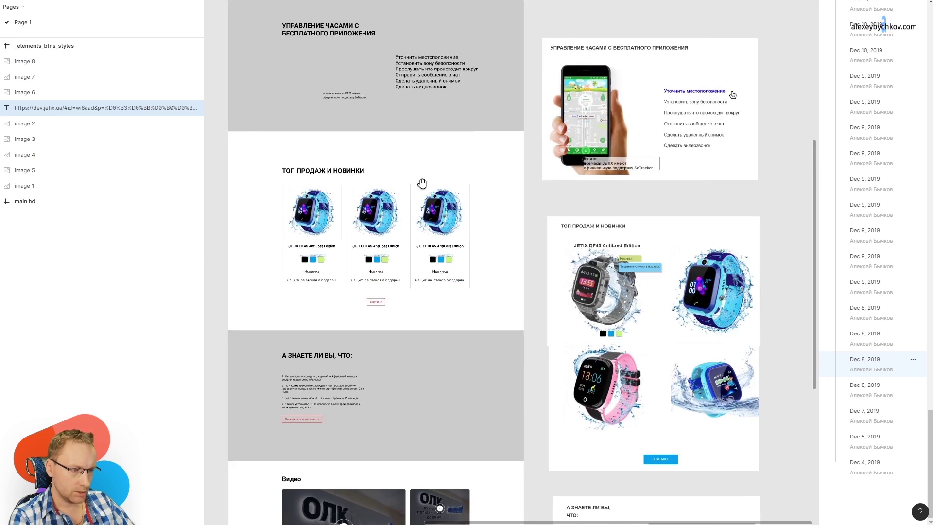
scroll(554, 229, "down", 2)
scroll(758, 263, "up", 2)
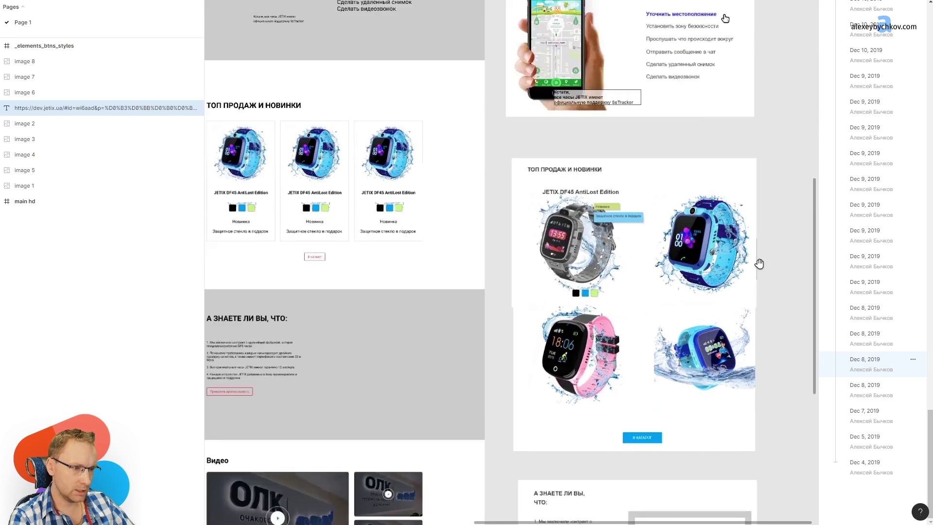
scroll(758, 262, "up", 3)
scroll(482, 143, "down", 3)
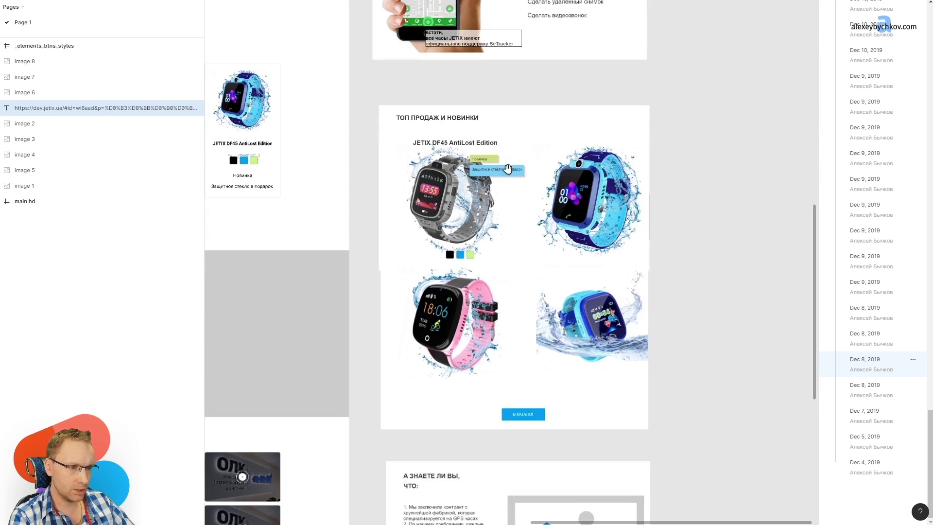
left_click_drag(365, 131, 562, 218)
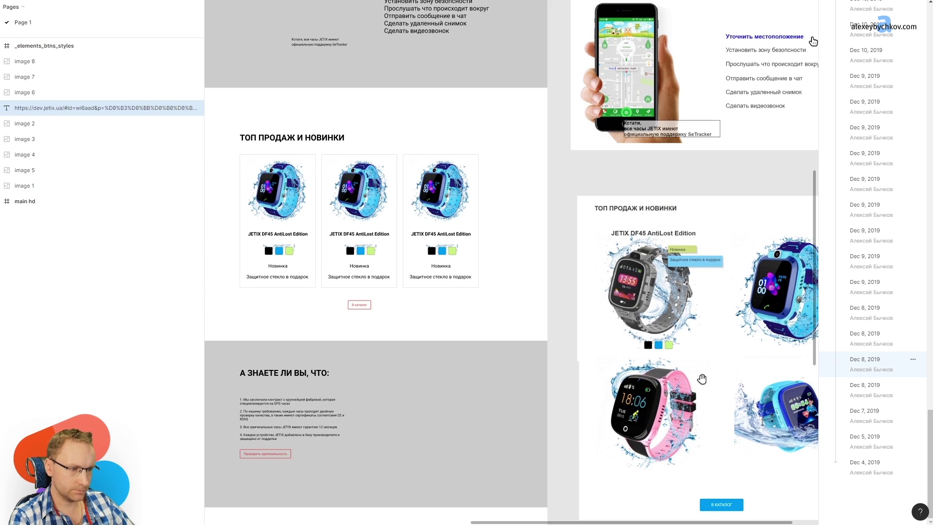
Move over to the reference product grid mockup and centre it for comparison
left_click_drag(575, 247, 389, 56)
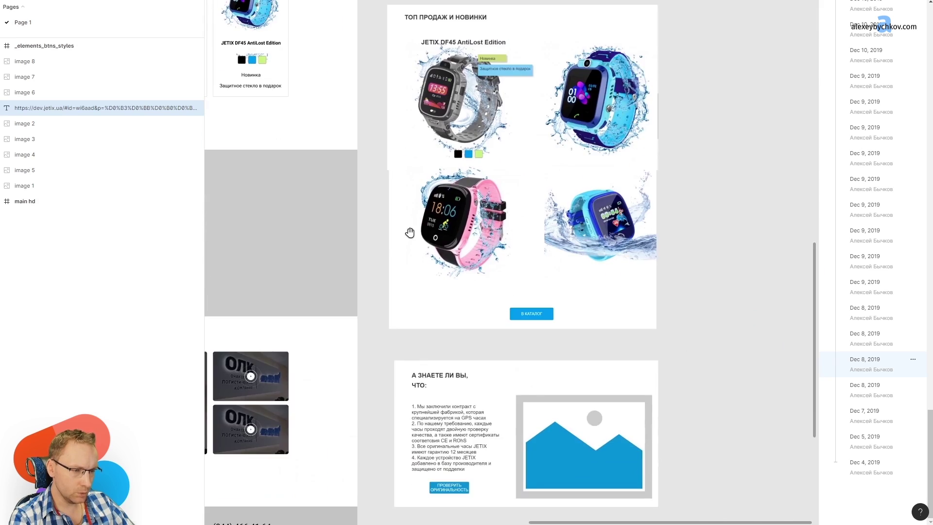
scroll(504, 152, "up", 3)
left_click_drag(504, 152, 527, 252)
scroll(507, 248, "up", 2)
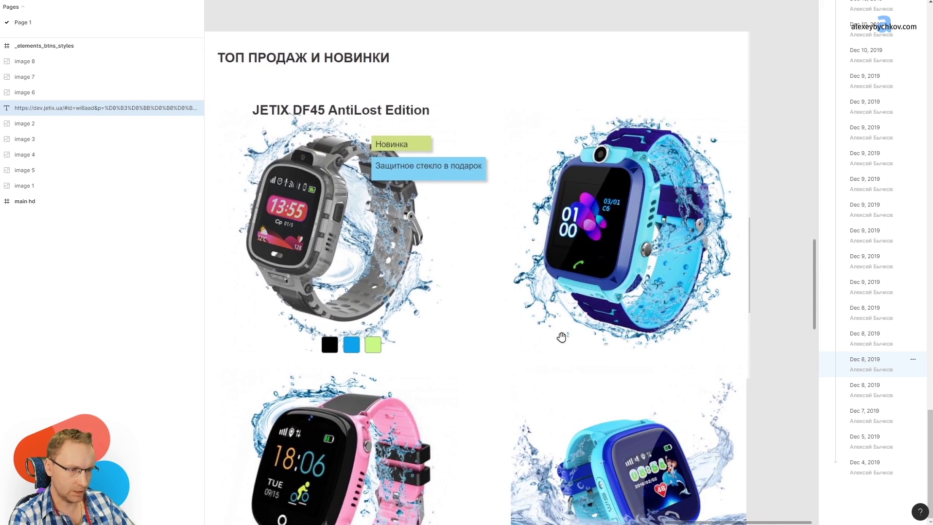
scroll(562, 333, "down", 5)
scroll(545, 234, "down", 5)
scroll(471, 204, "left", 5)
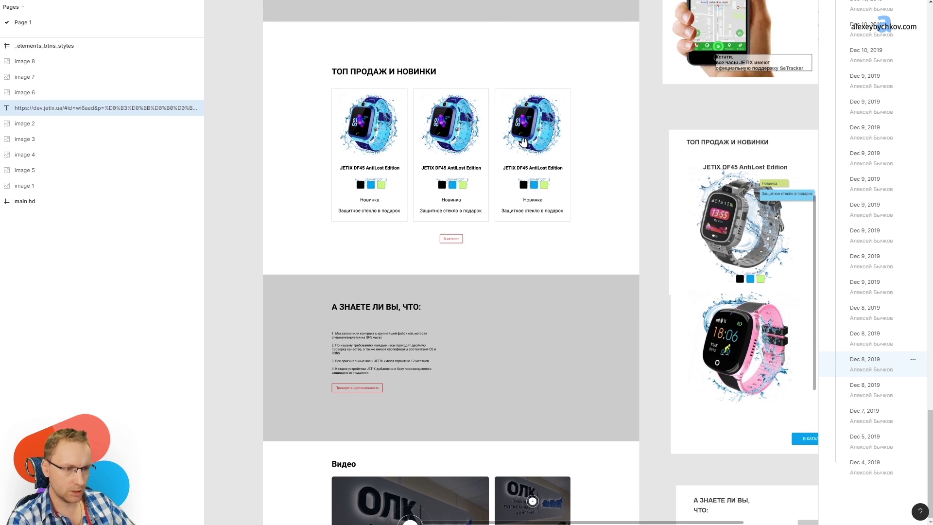
Scroll down through the Видео section of the Dec 8 version
scroll(502, 250, "down", 5)
scroll(517, 212, "down", 3)
scroll(349, 284, "up", 2)
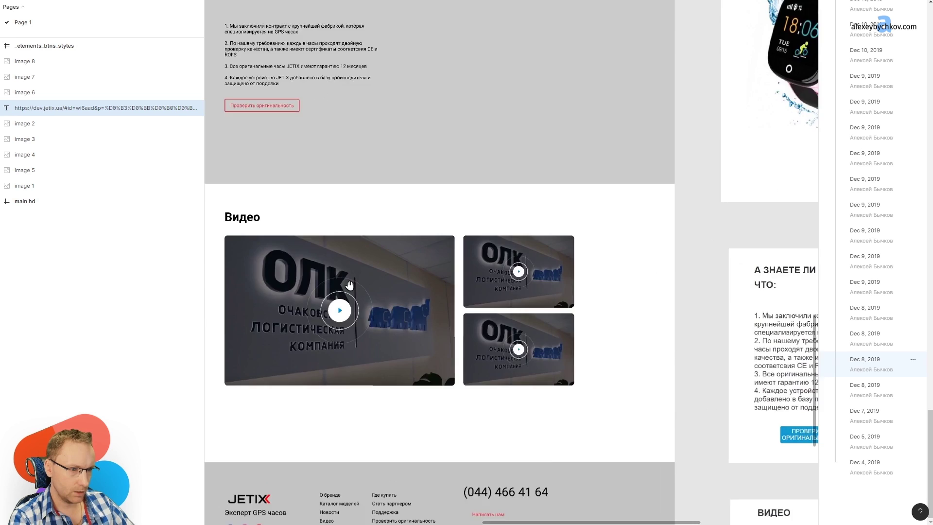
scroll(349, 285, "down", 5)
scroll(502, 364, "up", 5)
scroll(502, 364, "down", 4)
scroll(451, 216, "up", 4)
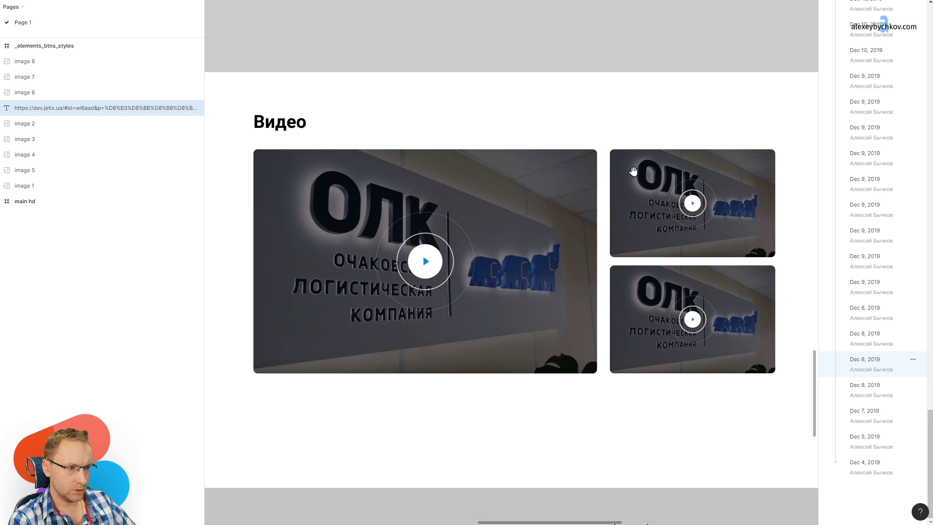
scroll(528, 236, "down", 5)
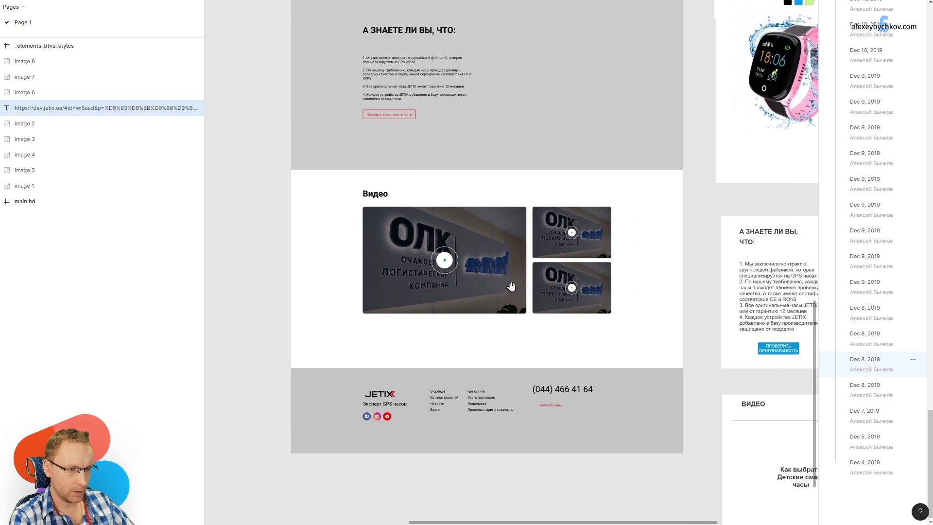
scroll(515, 158, "up", 5)
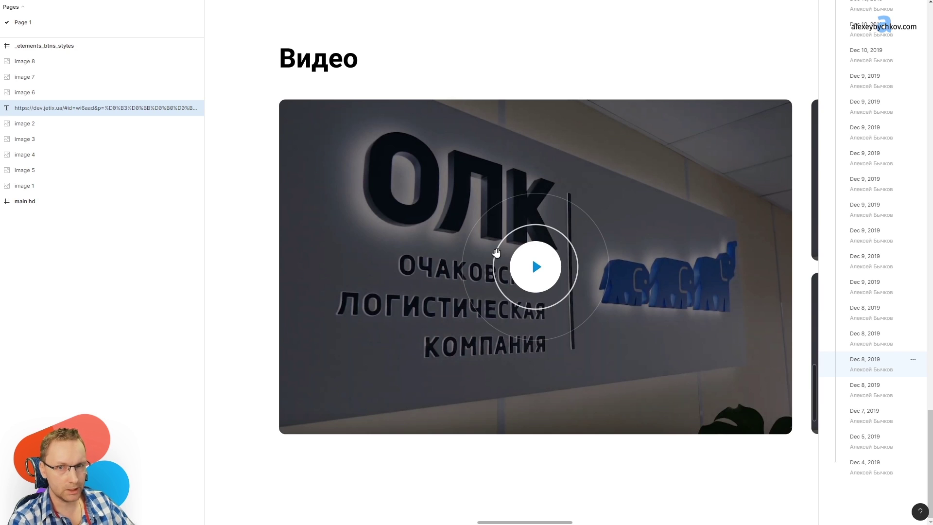
scroll(555, 242, "down", 5)
scroll(437, 184, "right", 3)
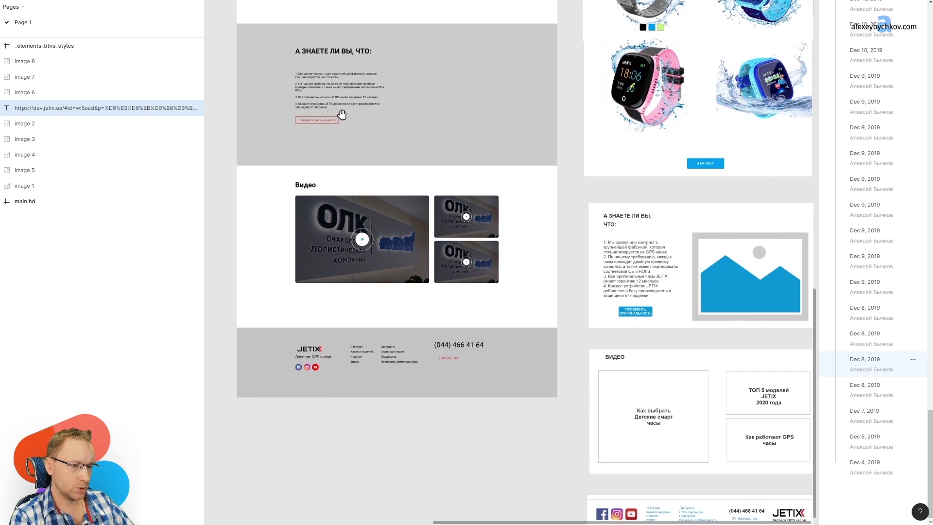
Bring the JETIX footer into view and toggle outline view with Ctrl+Y on and off
mouse_move(605, 406)
left_mouse_down()
mouse_move(538, 225)
mouse_move(551, 265)
left_mouse_up()
scroll(552, 265, "up", 5)
key("ctrl+y")
left_click_drag(373, 166, 576, 227)
key("ctrl+y")
scroll(576, 227, "down", 3)
scroll(512, 242, "right", 2)
Step through the Dec 8 versions to the one with child photos and the laptop-girl hero
left_click(874, 338)
scroll(515, 254, "down", 3)
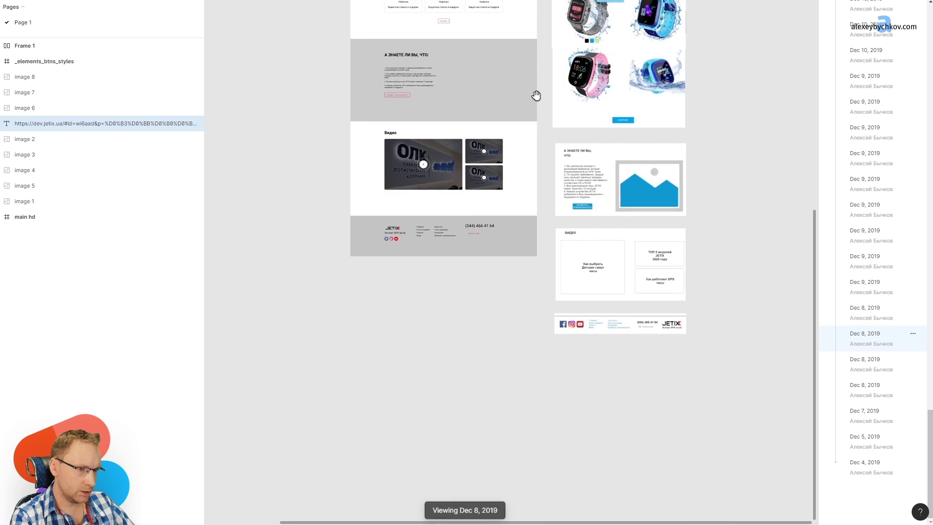
scroll(515, 127, "up", 5)
mouse_move(496, 161)
left_mouse_down()
mouse_move(486, 319)
mouse_move(533, 204)
left_mouse_up()
scroll(533, 205, "down", 3)
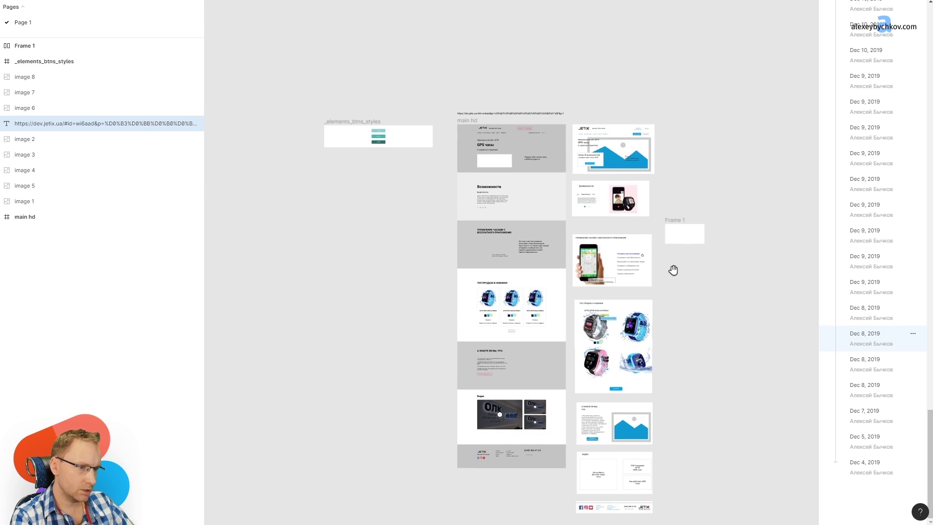
left_click(879, 362)
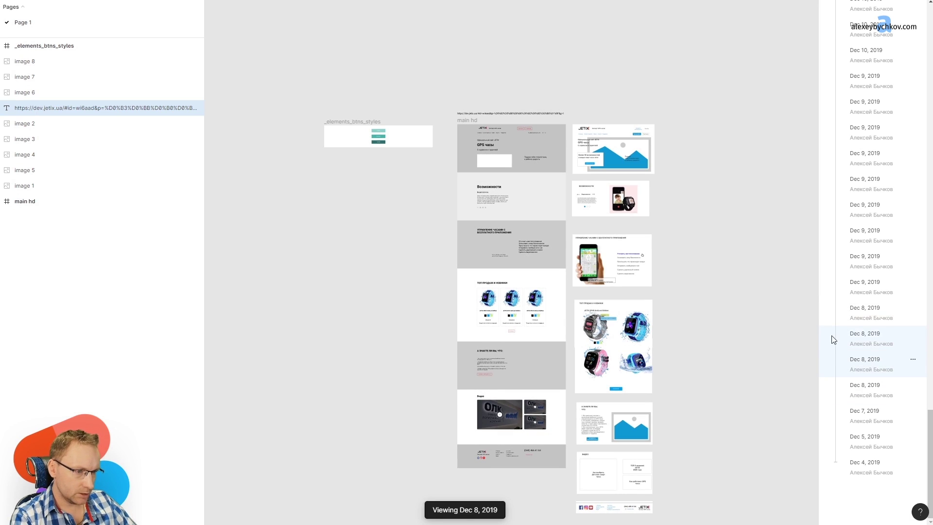
left_click(883, 336)
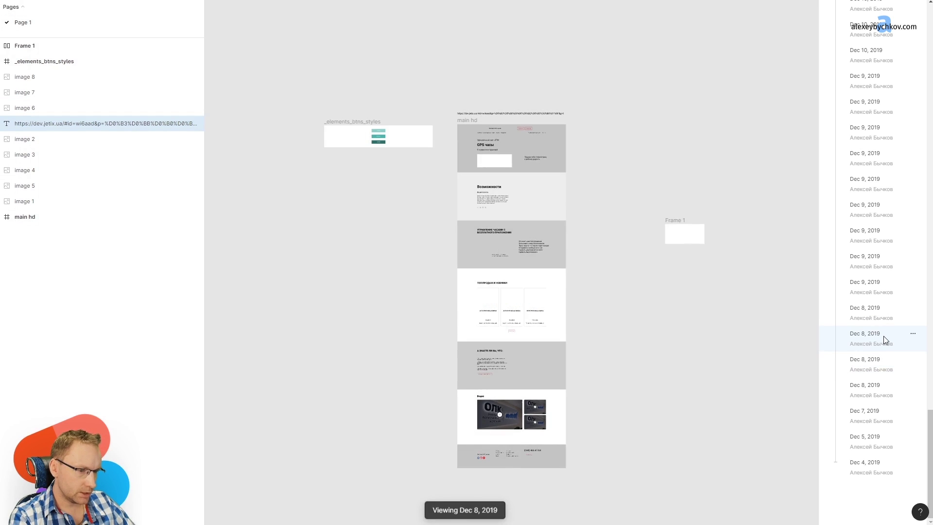
left_click(896, 318)
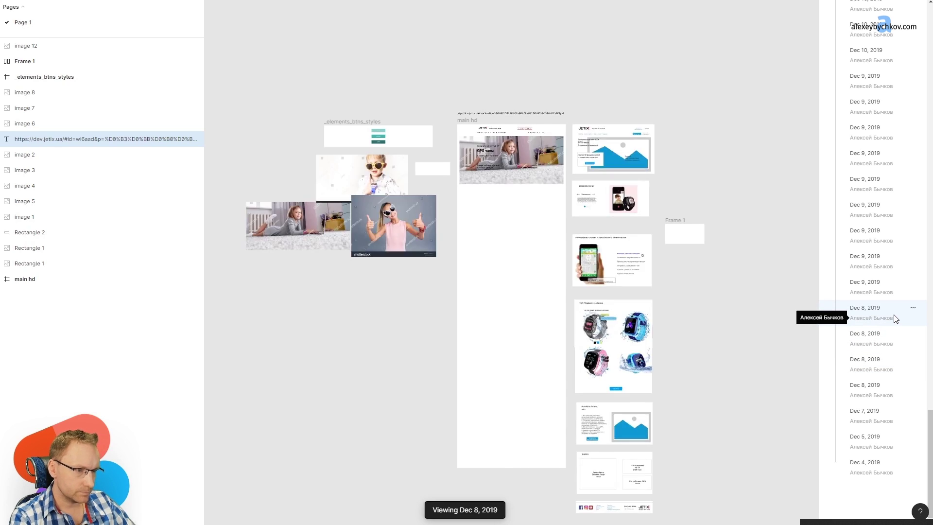
Navigate the canvas to bring the main hd landing frame into view
scroll(487, 121, "up", 3)
scroll(487, 120, "up", 3)
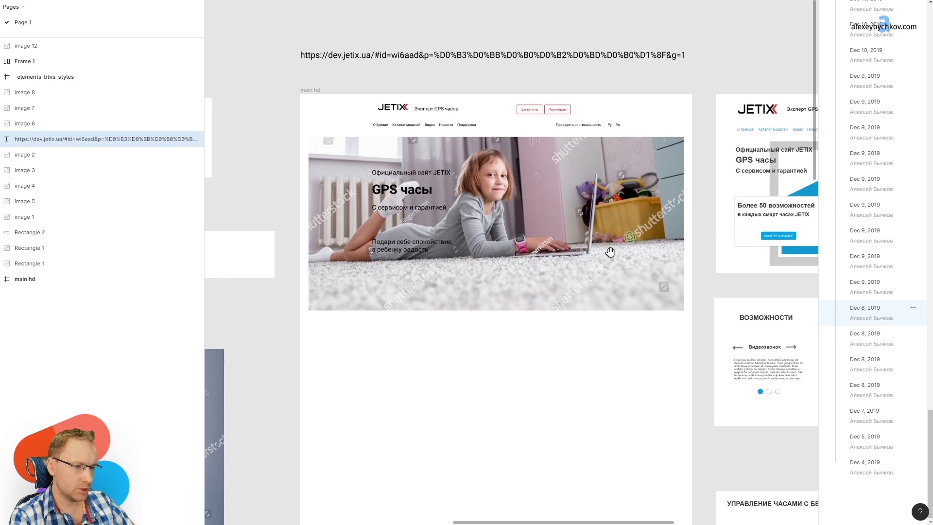
scroll(609, 230, "down", 4)
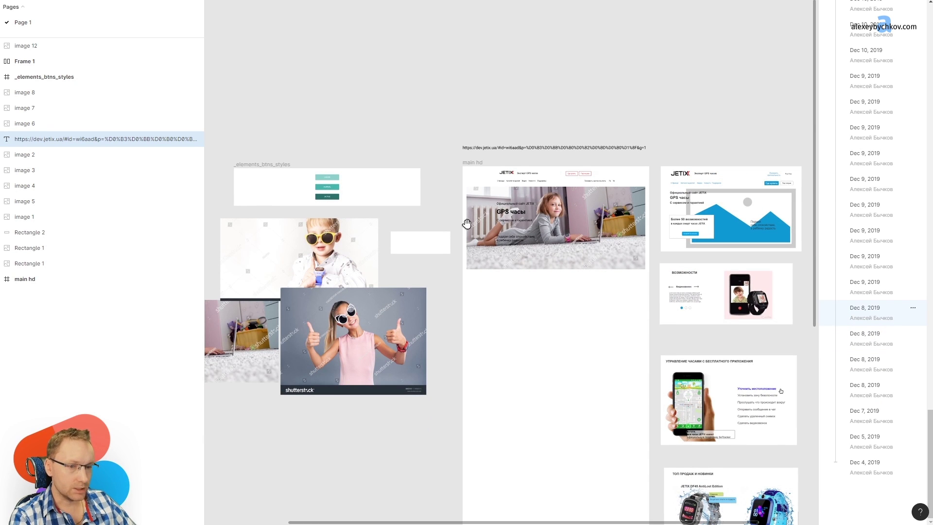
scroll(525, 343, "down", 3)
scroll(510, 295, "left", 2)
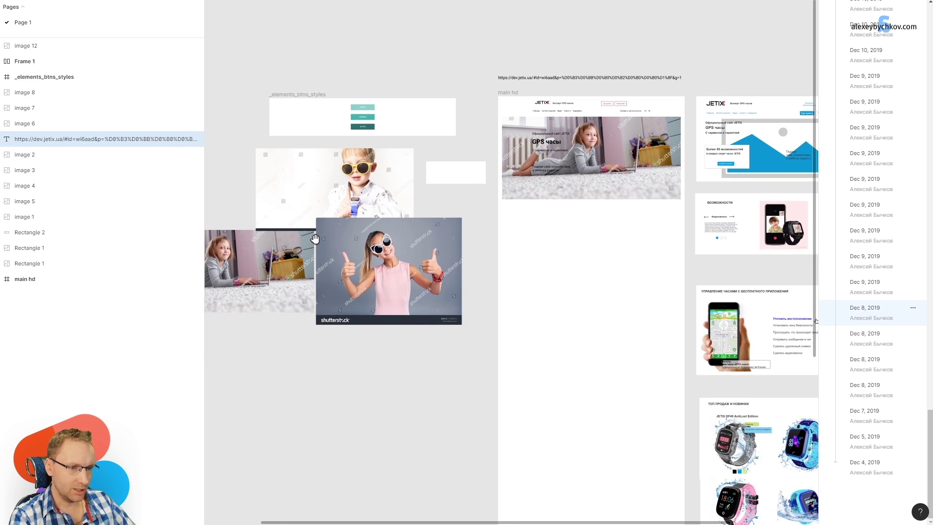
scroll(314, 239, "up", 3)
scroll(506, 238, "up", 1)
scroll(486, 175, "down", 2)
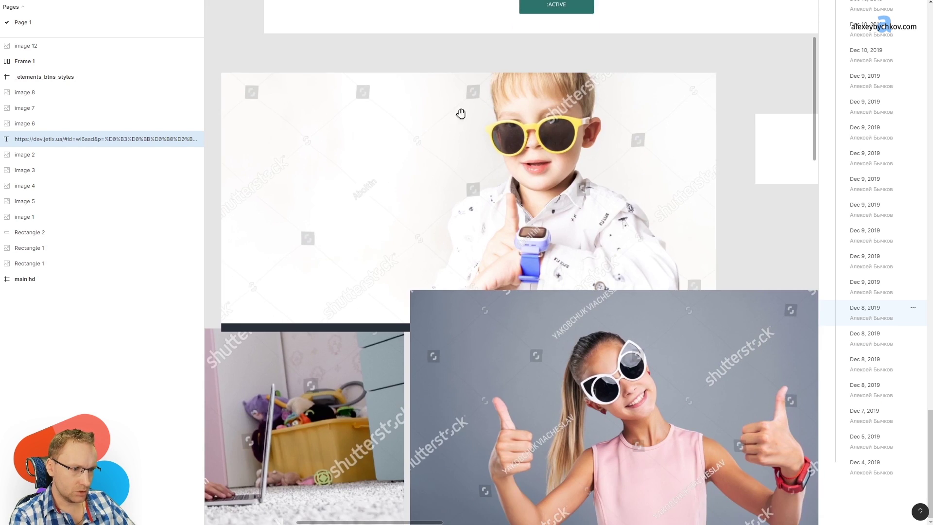
scroll(441, 232, "down", 1)
scroll(514, 226, "up", 3)
scroll(540, 188, "up", 2)
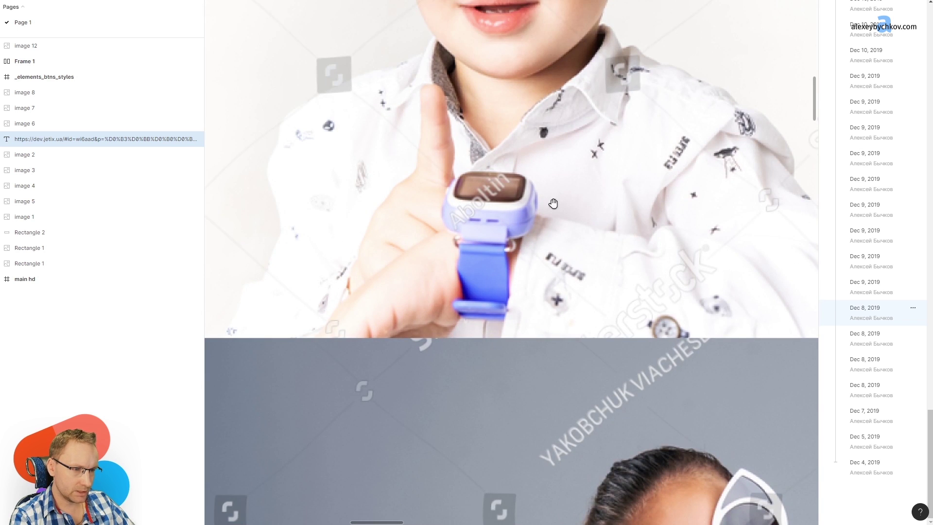
scroll(553, 203, "down", 3)
mouse_move(665, 392)
left_mouse_down()
mouse_move(329, 338)
mouse_move(629, 325)
left_mouse_up()
Expand main hd in Layers to list its sections, 0. header through 7. footer
scroll(628, 325, "down", 3)
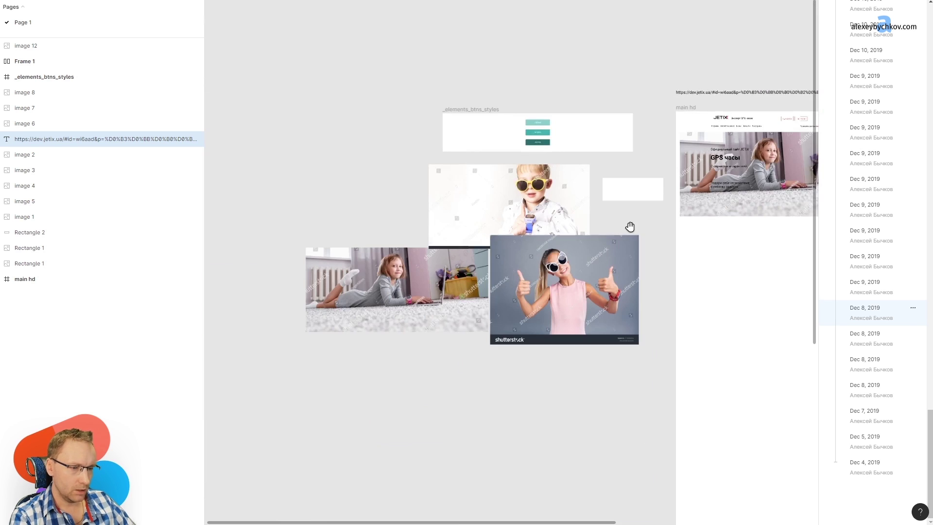
scroll(531, 306, "up", 5)
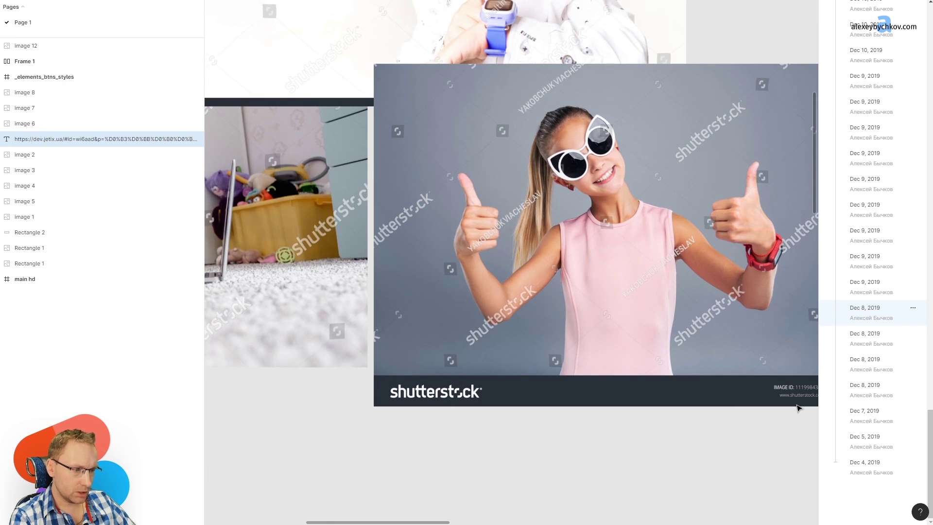
scroll(798, 408, "up", 5)
scroll(731, 362, "down", 5)
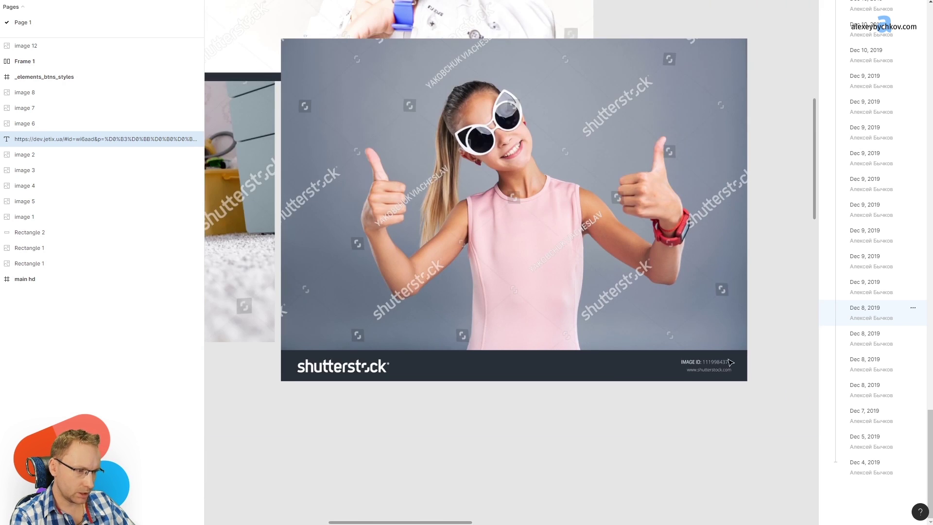
scroll(489, 287, "up", 5)
scroll(513, 258, "right", 5)
scroll(370, 217, "down", 3)
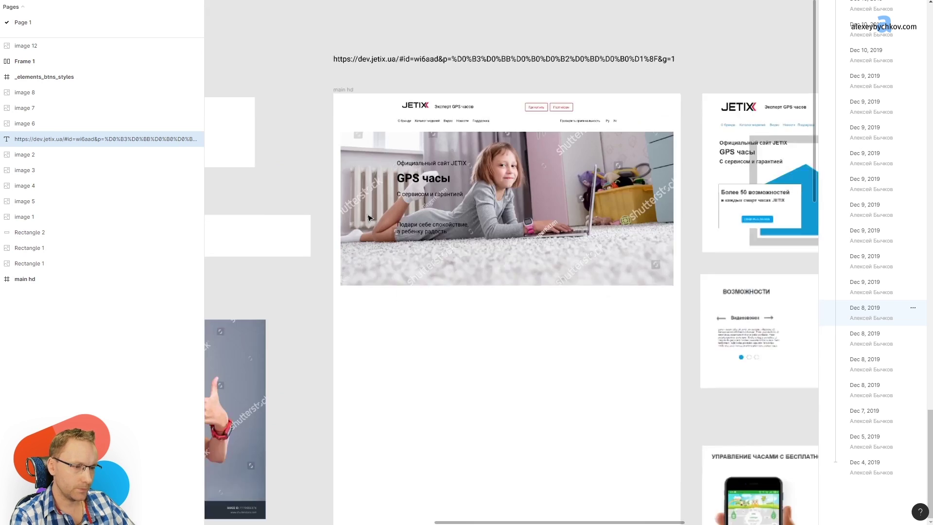
scroll(369, 218, "down", 2)
scroll(485, 202, "down", 3)
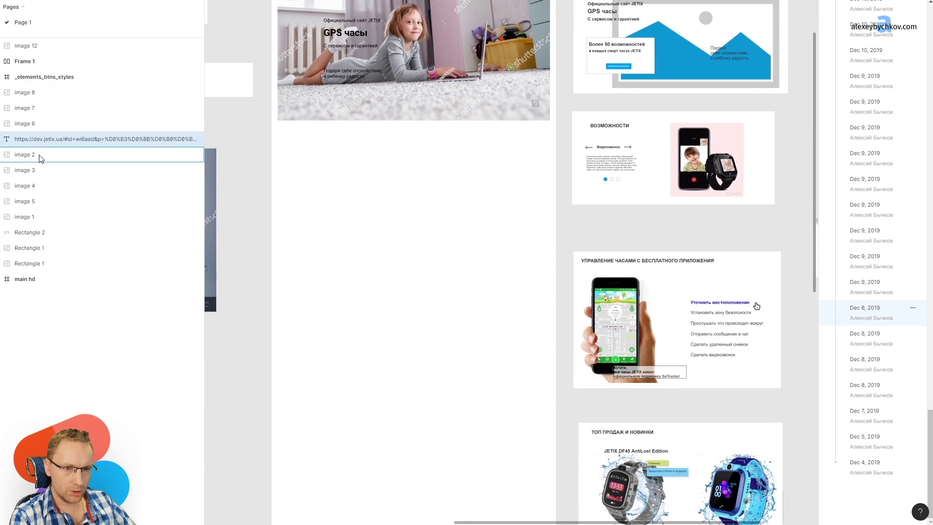
left_click(4, 279)
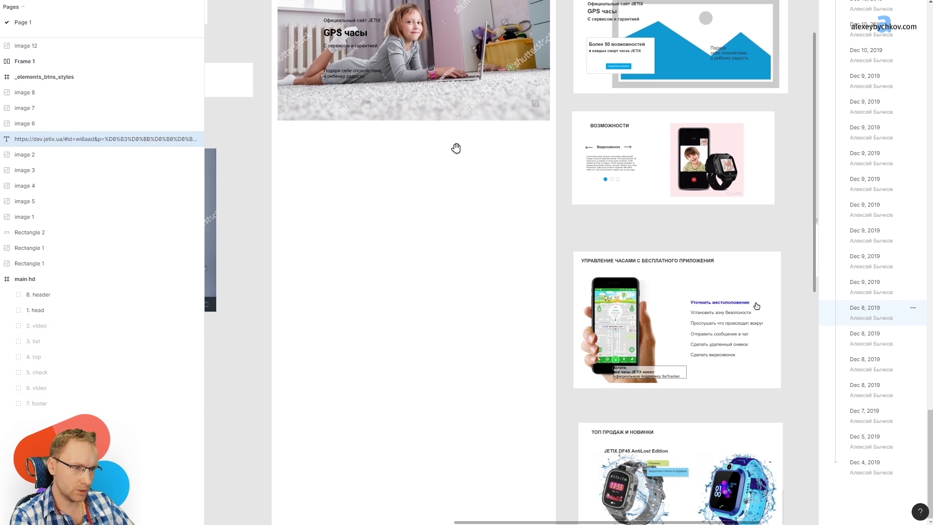
scroll(455, 148, "down", 3)
scroll(457, 243, "up", 5)
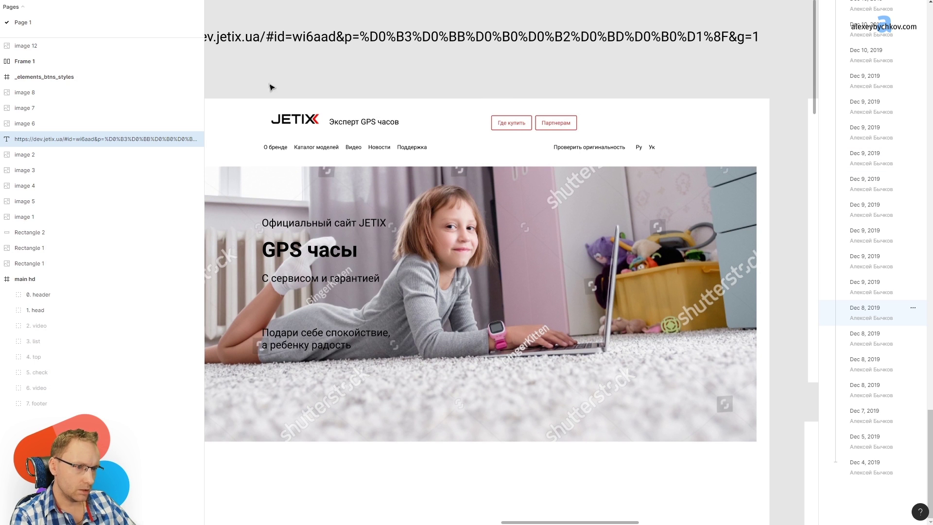
Step down to the older Dec 8 version, then back to the newer one
key("Down")
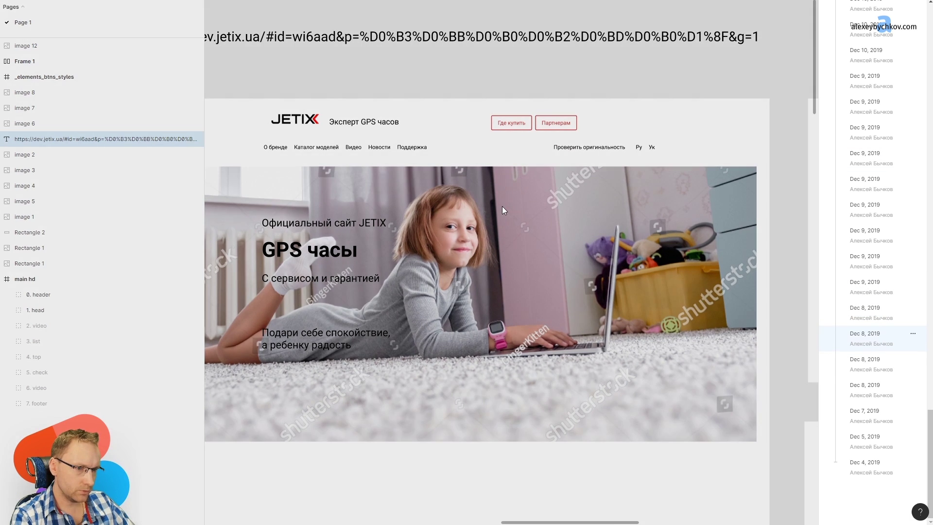
scroll(504, 208, "down", 2)
scroll(505, 380, "down", 2)
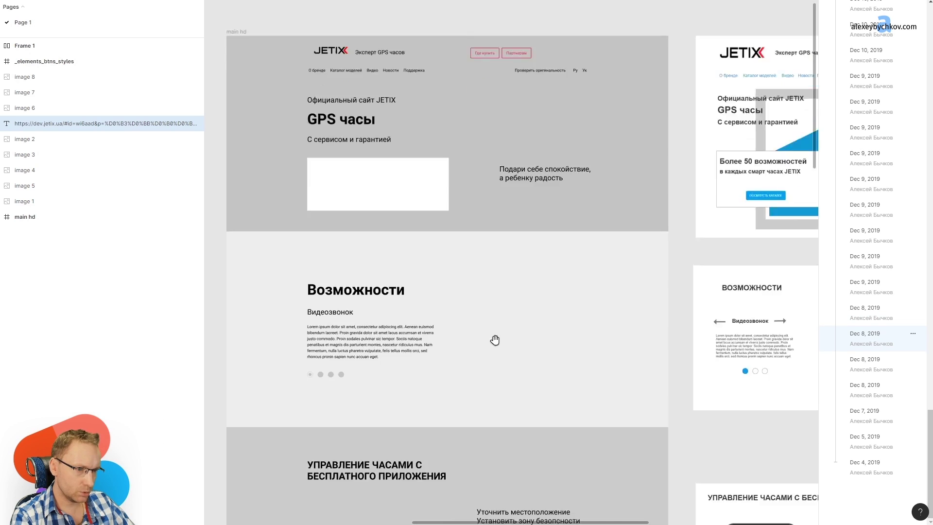
scroll(496, 340, "up", 2)
key("Up")
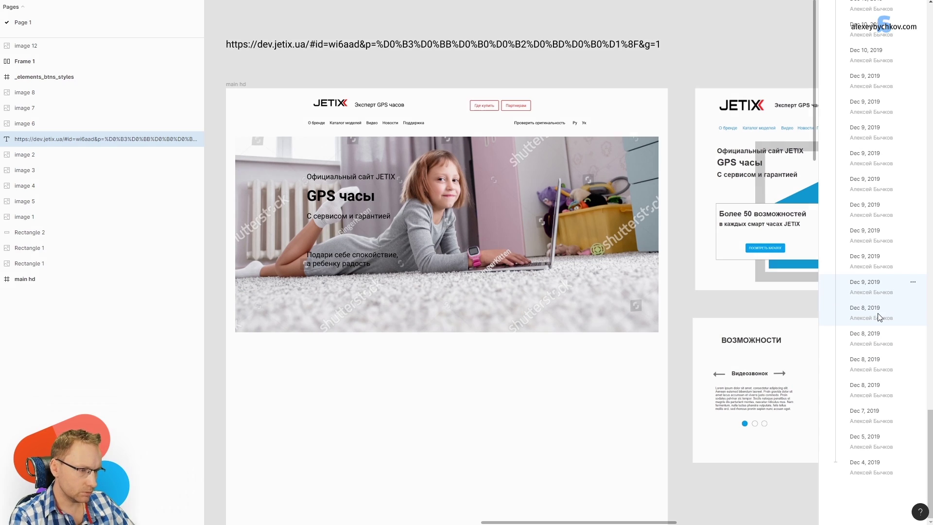
Compare the Dec 9 version against two Dec 8 versions, ending back on Dec 9
left_click(882, 294)
left_click_drag(440, 402, 417, 131)
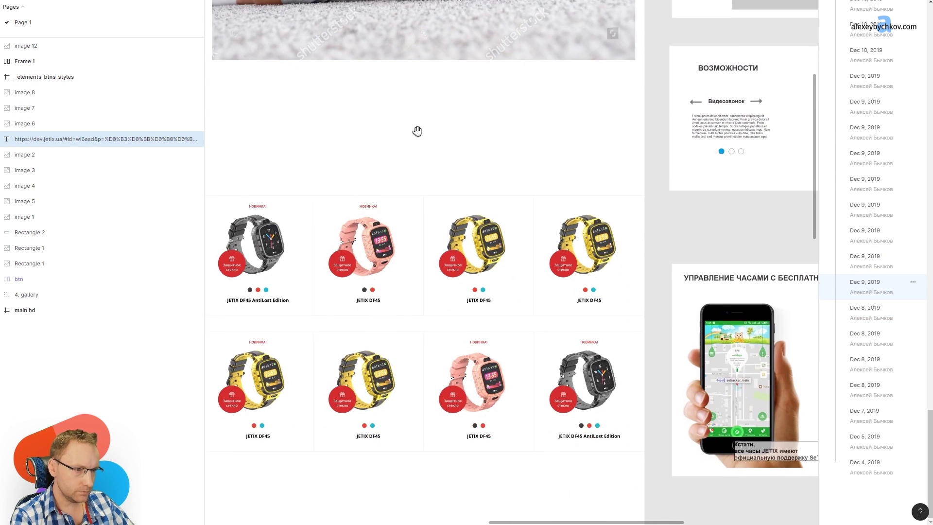
left_click(870, 312)
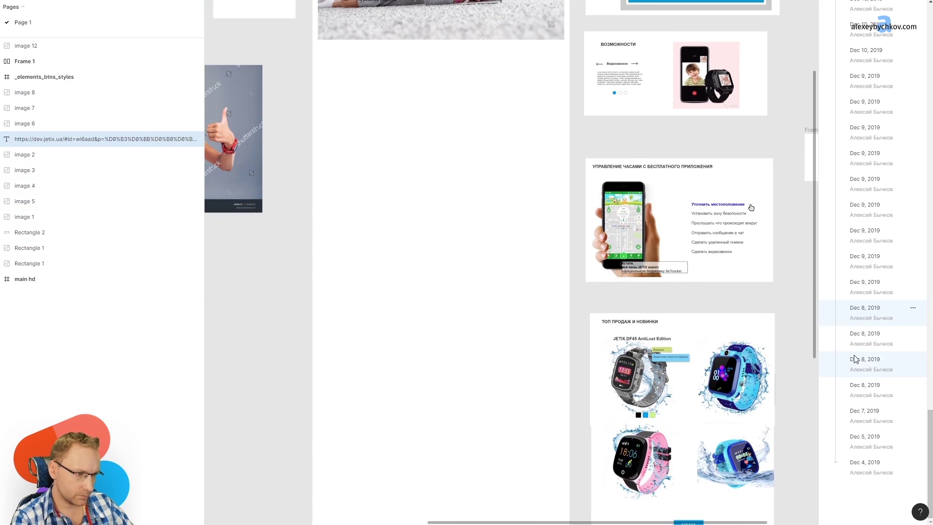
left_click(855, 358)
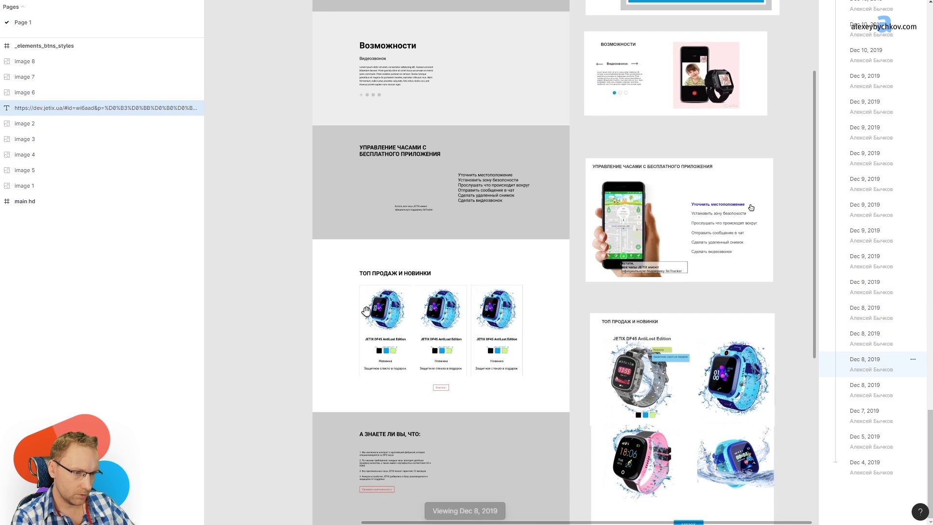
left_click(883, 290)
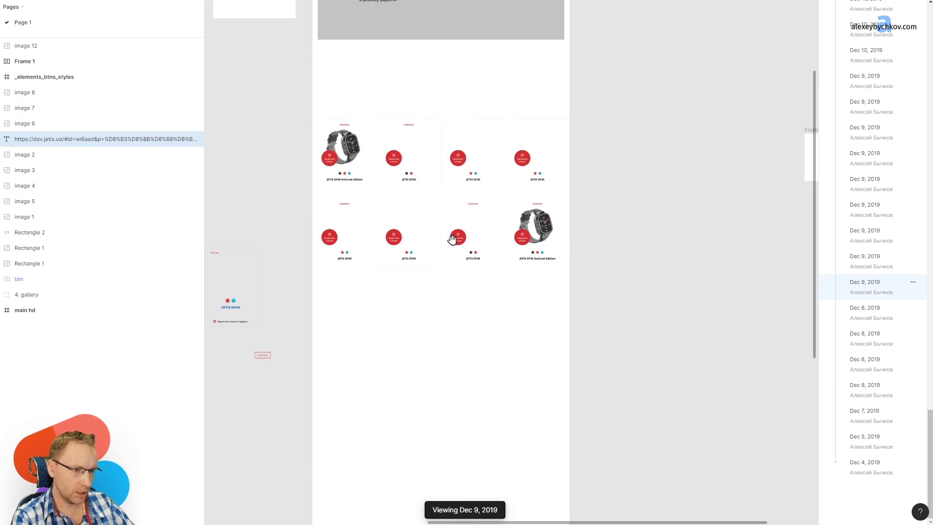
Inspect the eight JETIX watch cards in the Dec 9 grid below the hero
scroll(540, 134, "up", 3)
scroll(541, 134, "left", 2)
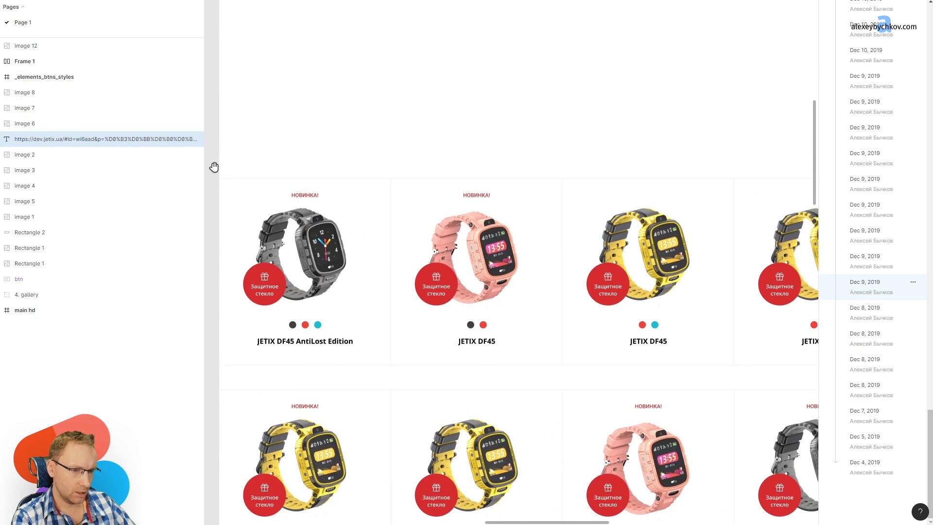
scroll(334, 199, "up", 5)
left_click_drag(334, 183, 486, 129)
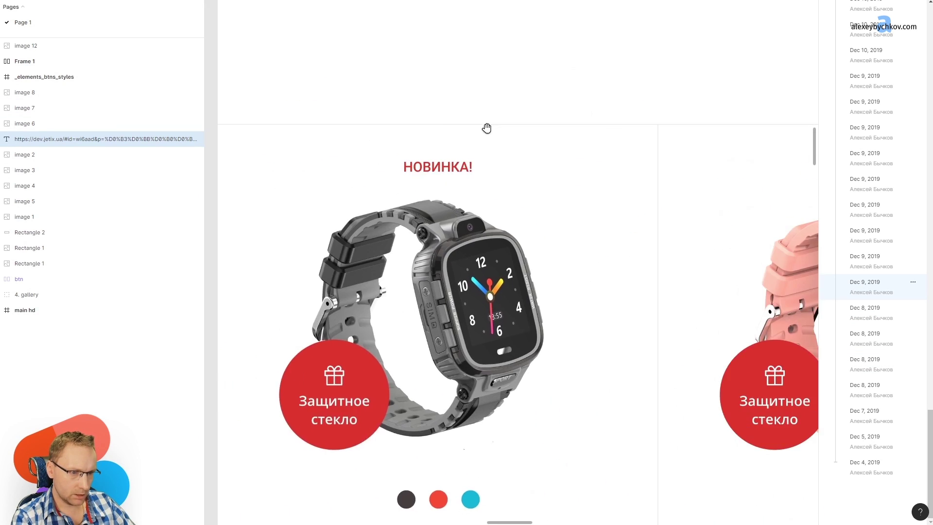
scroll(581, 273, "down", 3)
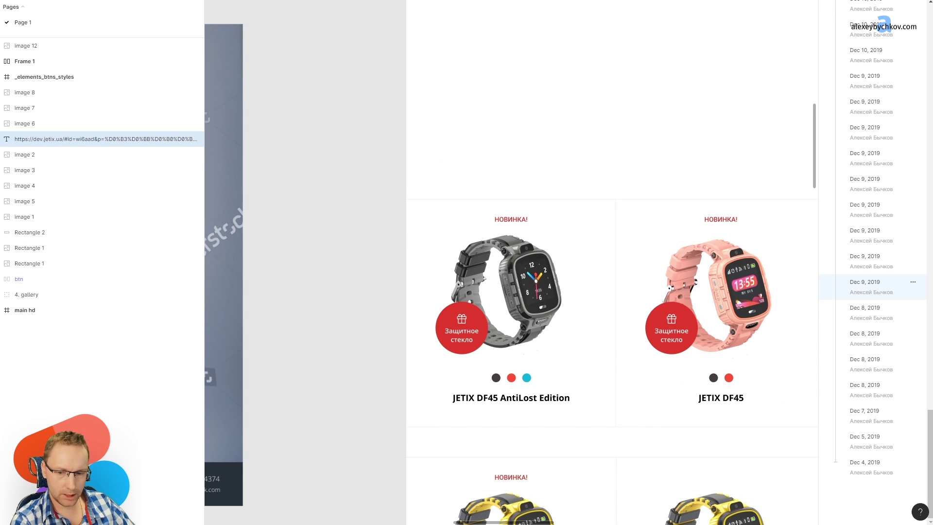
mouse_move(485, 419)
left_mouse_down()
mouse_move(283, 327)
mouse_move(387, 300)
left_mouse_up()
Pan back to the main hd frame and load the next Dec 9 version
scroll(387, 300, "down", 3)
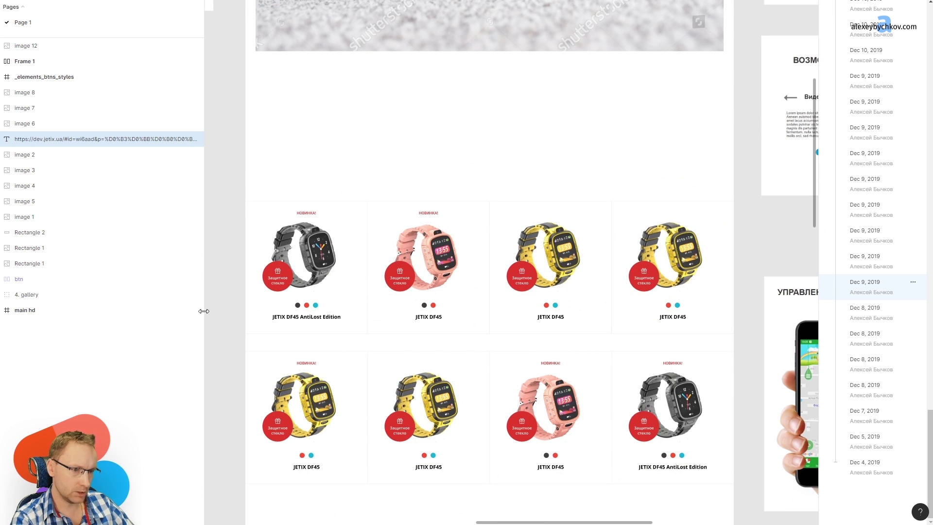
scroll(567, 206, "up", 3)
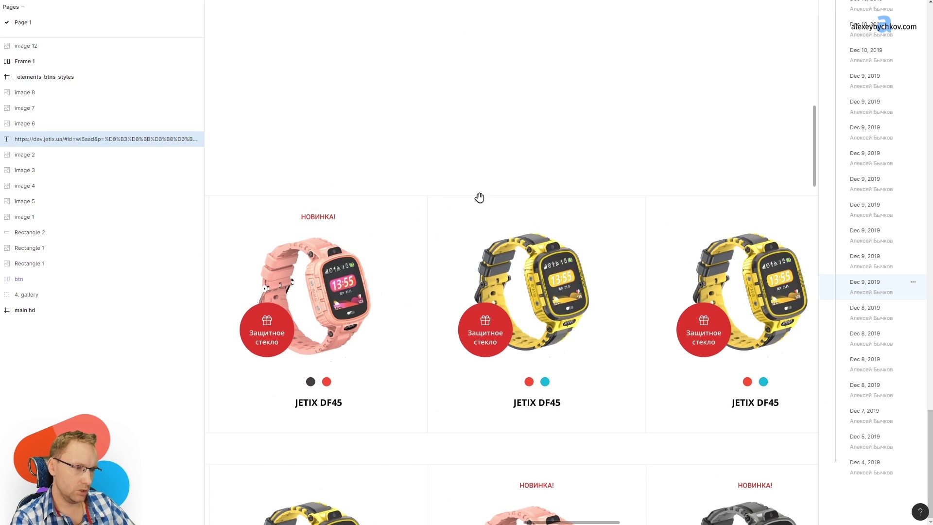
scroll(408, 278, "down", 1)
scroll(408, 277, "down", 3)
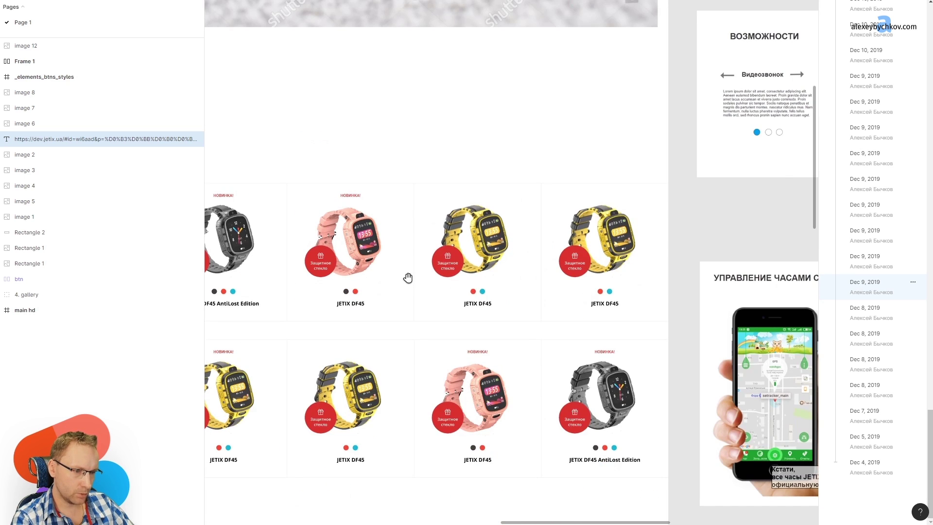
mouse_move(391, 366)
left_mouse_down()
mouse_move(487, 273)
mouse_move(377, 304)
mouse_move(465, 304)
mouse_move(520, 485)
mouse_move(508, 158)
left_mouse_up()
scroll(514, 206, "down", 5)
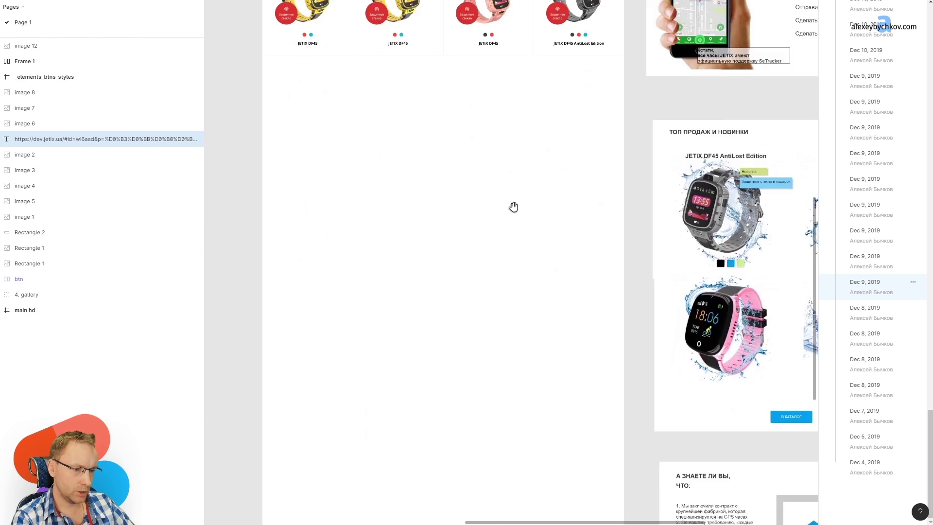
scroll(526, 129, "down", 5)
scroll(454, 302, "up", 8)
scroll(455, 302, "down", 2)
scroll(488, 204, "down", 3)
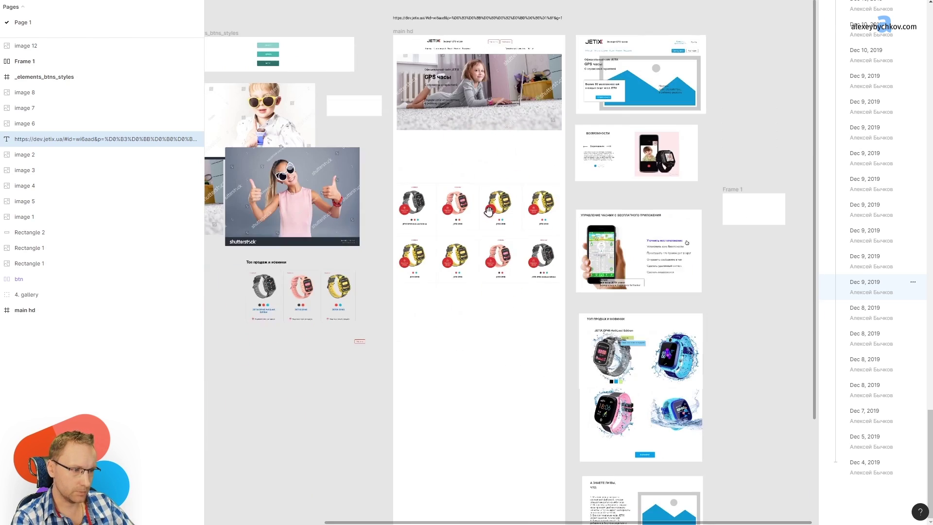
key("Down")
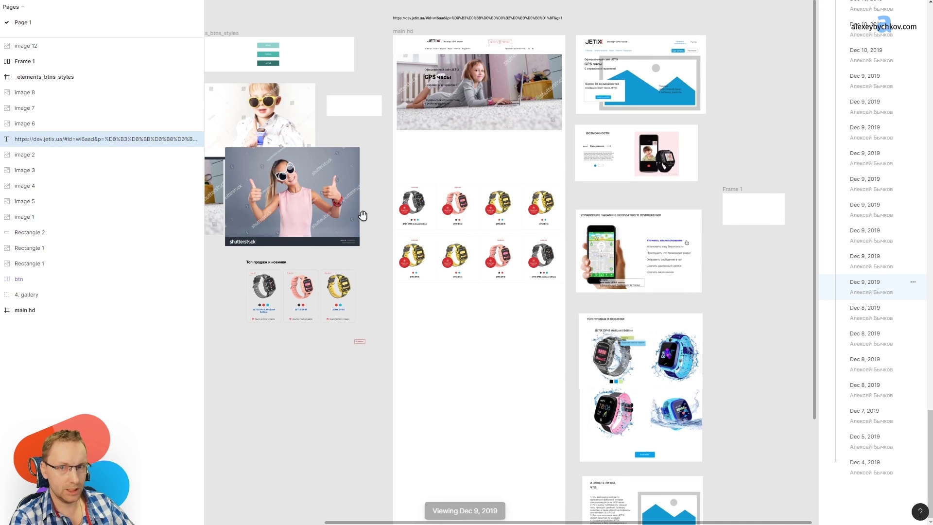
scroll(341, 244, "up", 3)
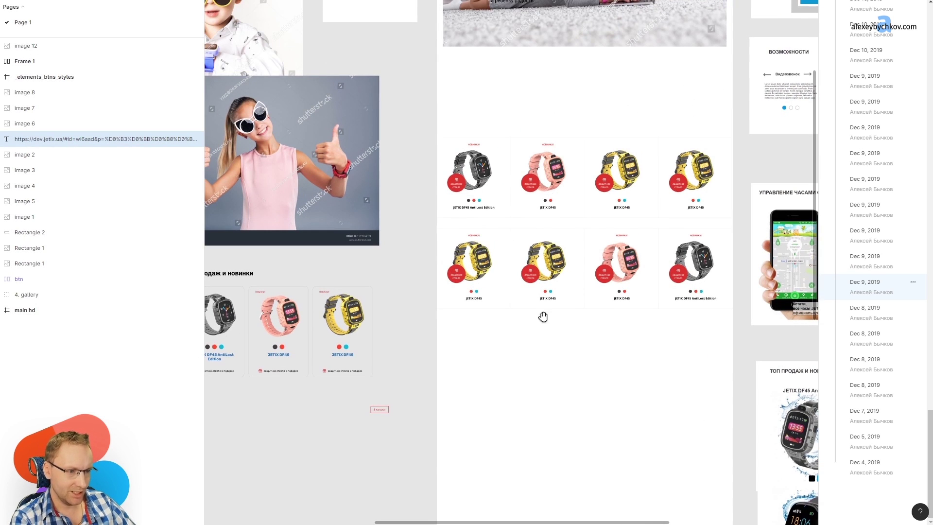
Flip between Dec 8 and Dec 9 versions, returning to the Dec 9 one
left_click(839, 348)
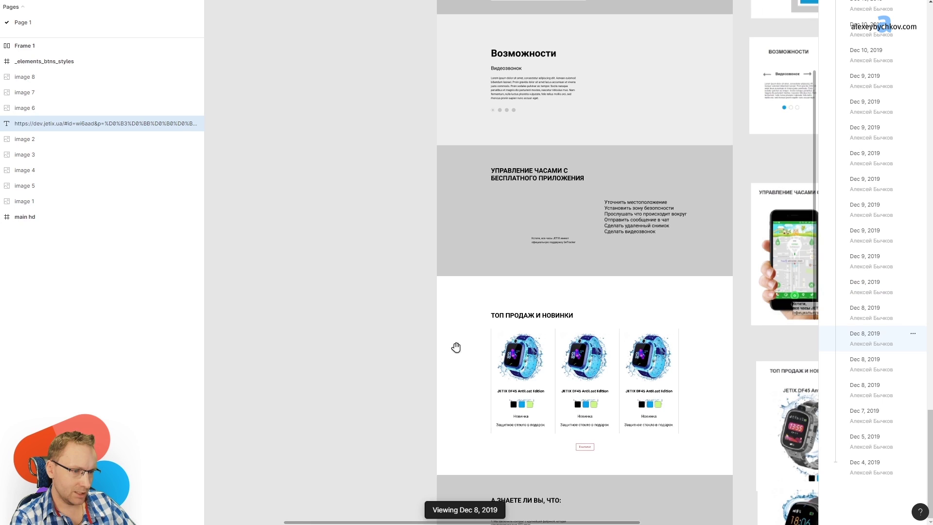
left_click(869, 311)
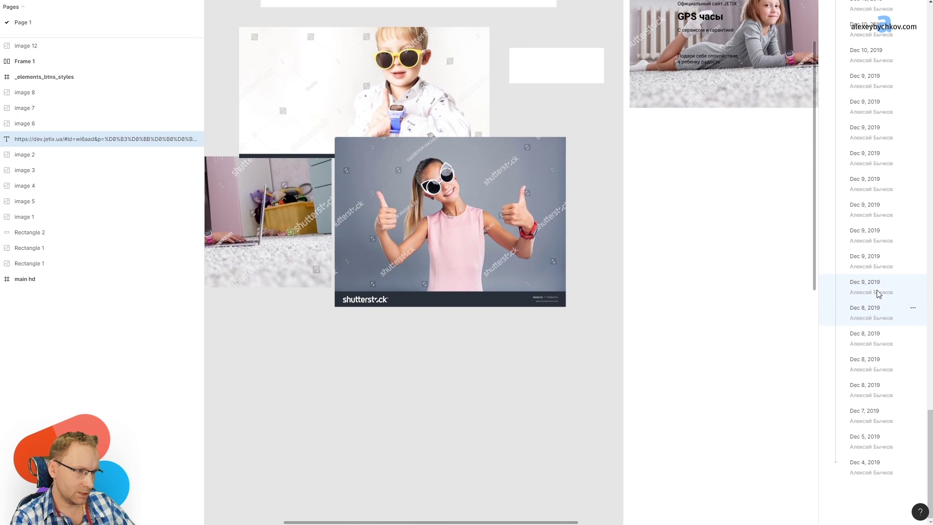
left_click(879, 288)
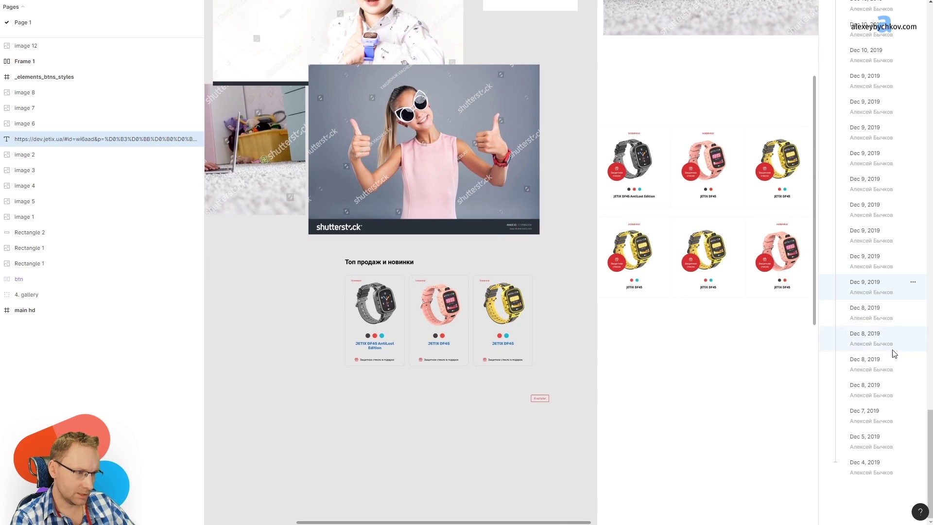
left_click(877, 335)
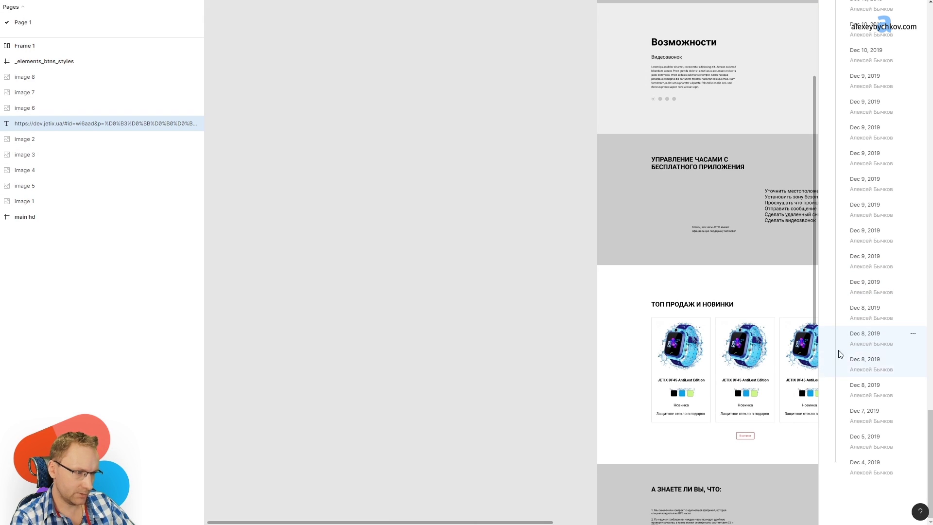
left_click(886, 290)
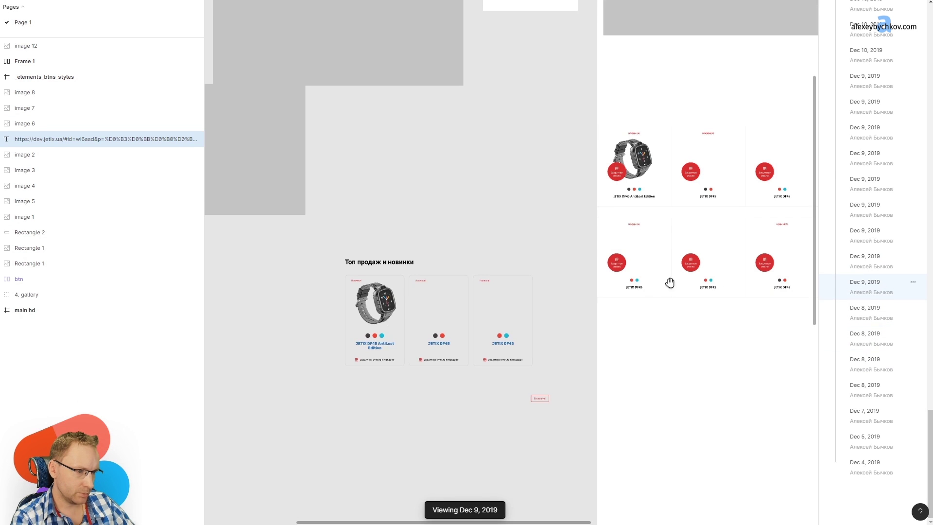
scroll(433, 311, "down", 2, "ctrl")
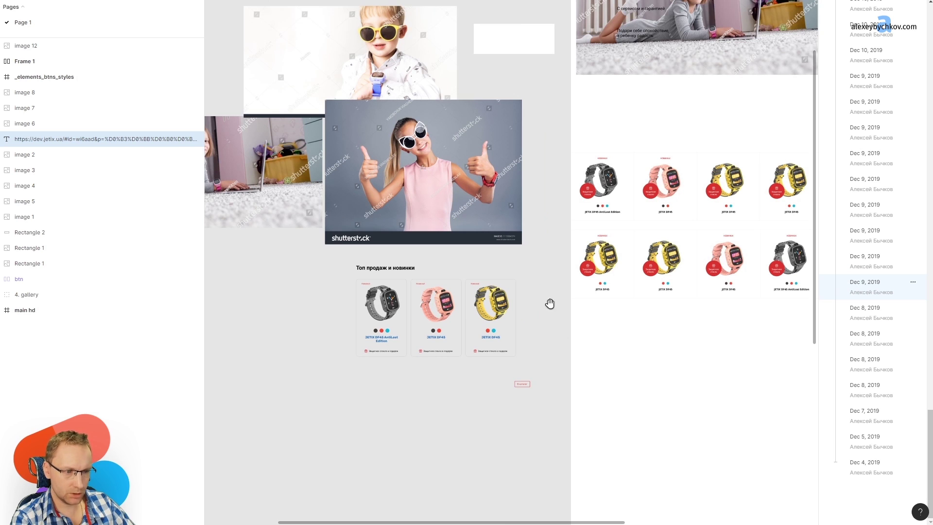
Check the layout in outline view with Ctrl+Y, then restore full fills and images
key("ctrl+y")
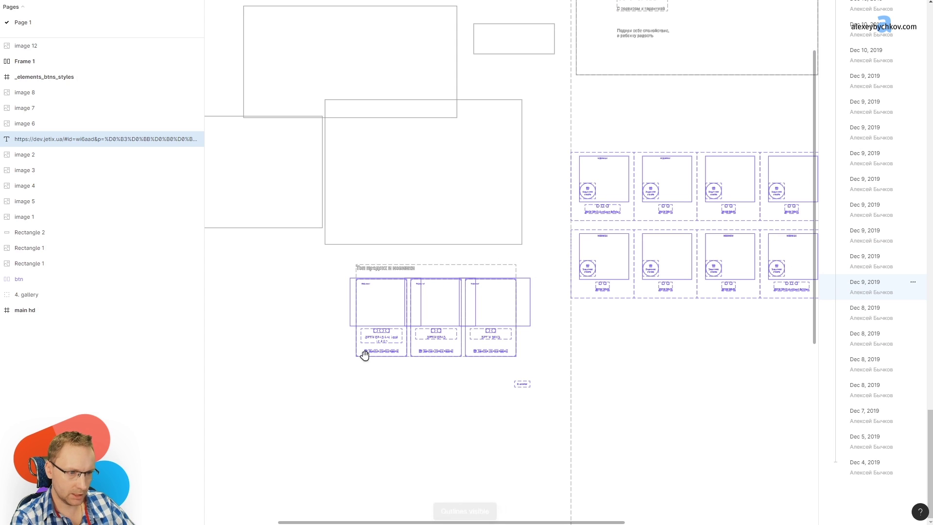
scroll(442, 296, "right", 5)
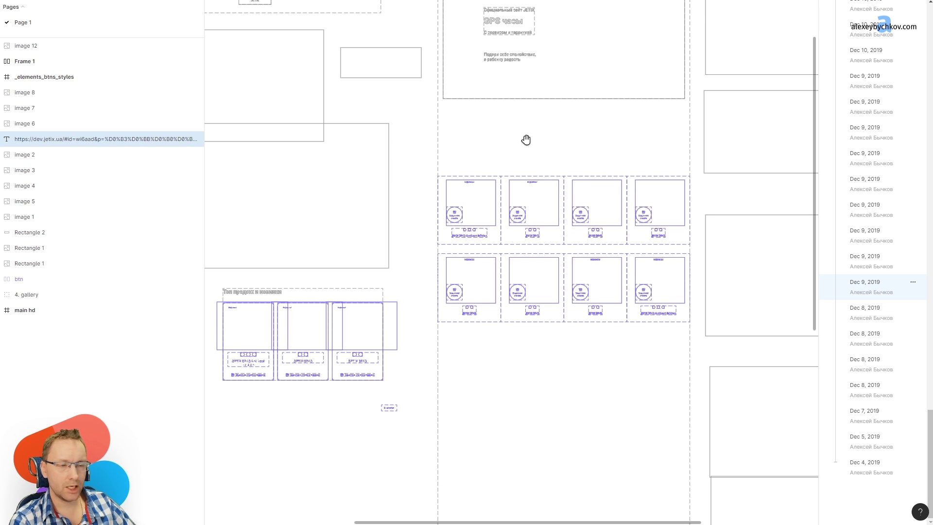
key("ctrl+y")
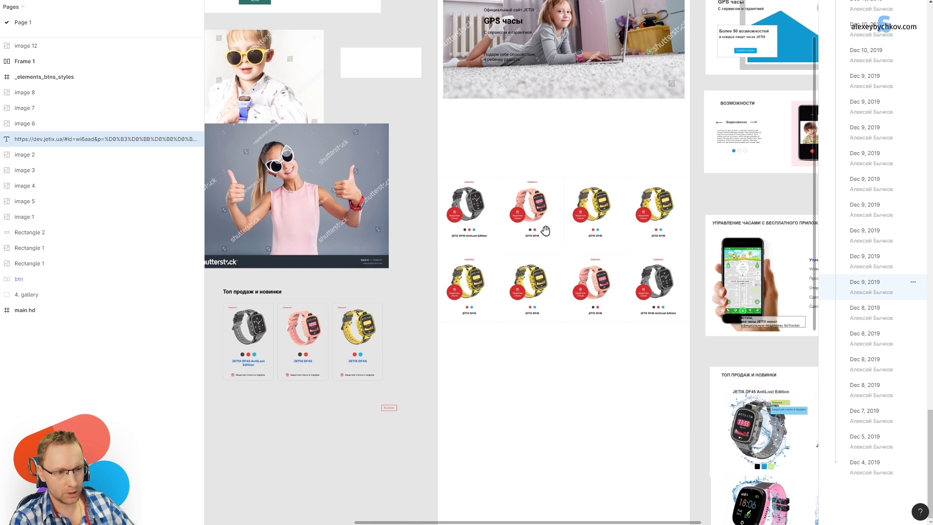
scroll(530, 195, "up", 3)
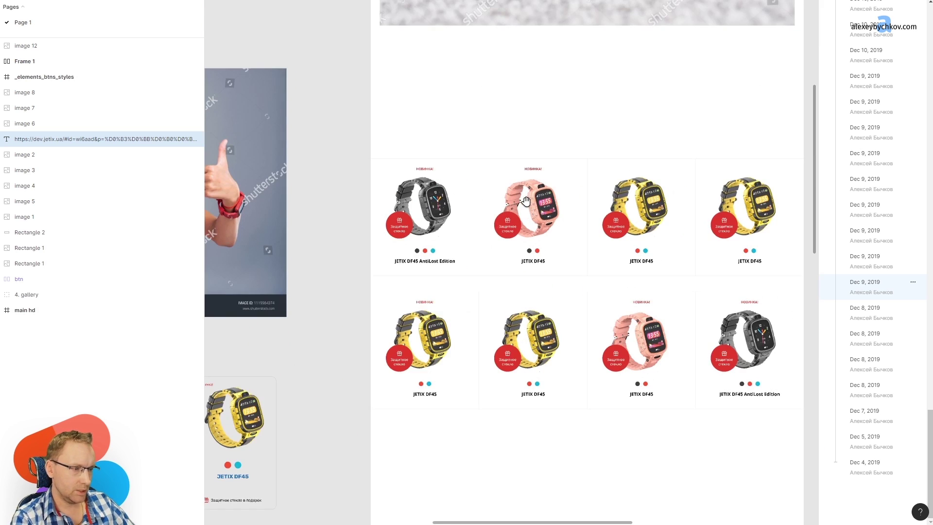
Load the next Dec 9, 2019 version from the history list
key("Up")
scroll(460, 216, "down", 5)
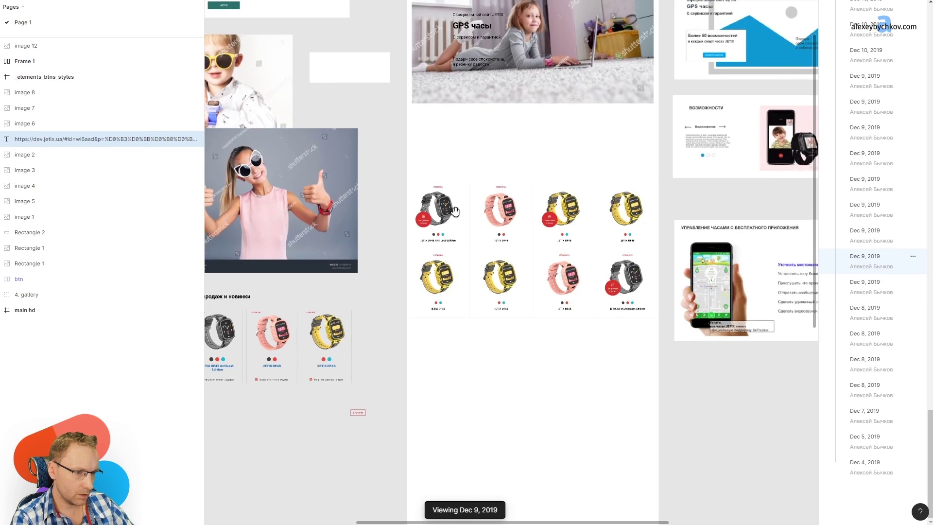
scroll(721, 230, "down", 2)
scroll(587, 168, "down", 3)
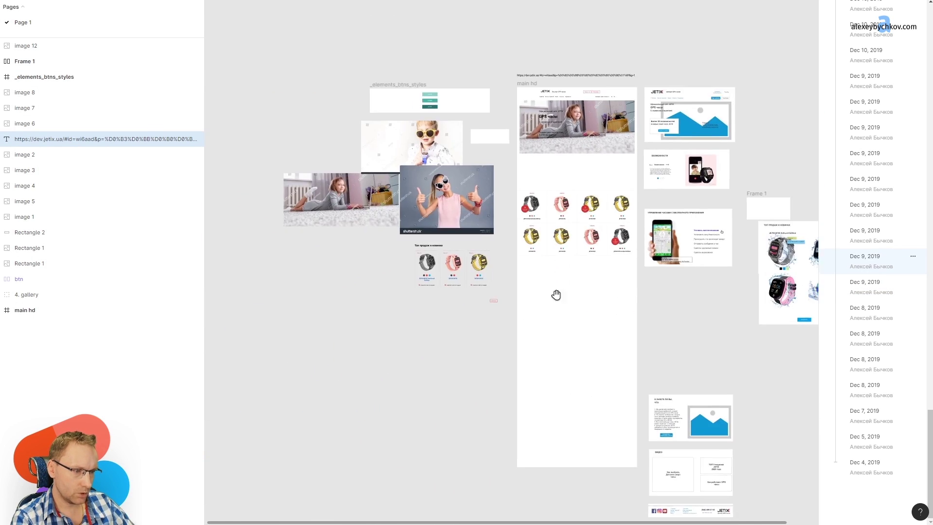
scroll(556, 294, "down", 2)
left_click(875, 261)
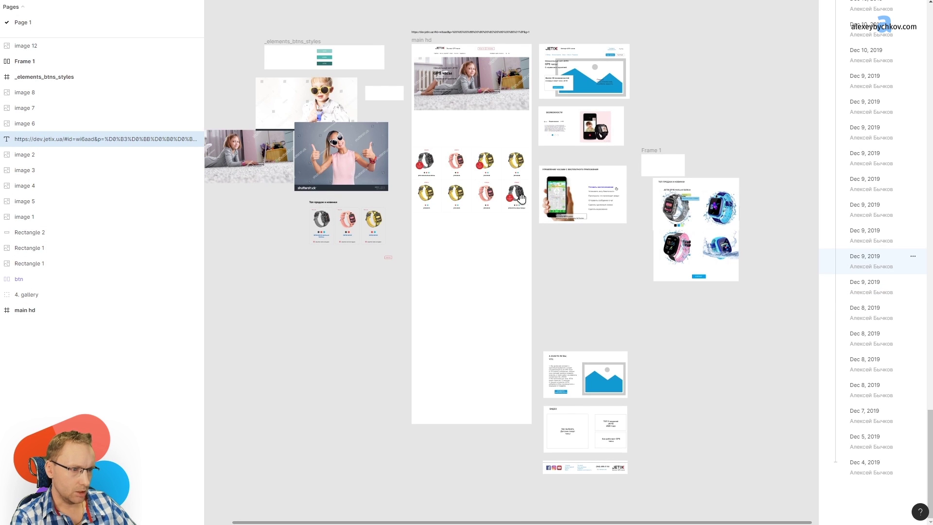
Open the next Dec 9 version and centre the main hd frame's JETIX hero
left_click(881, 237)
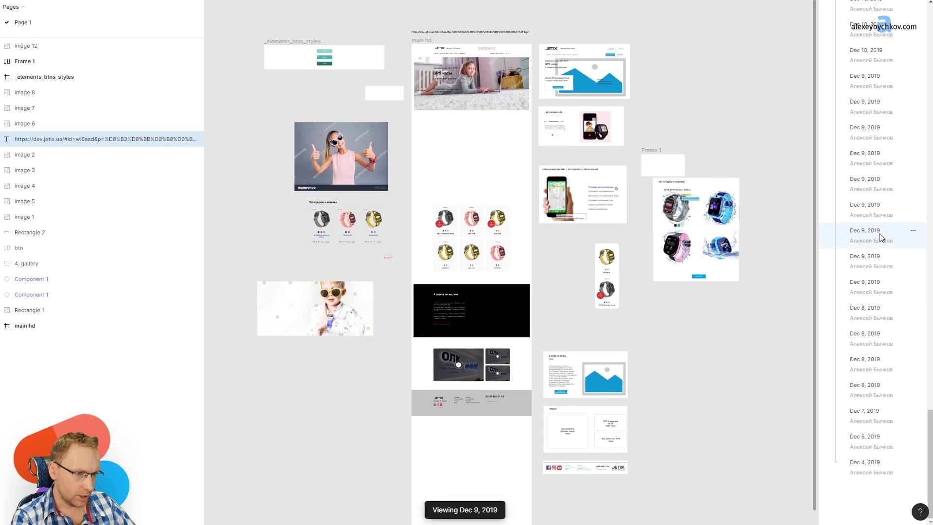
scroll(485, 218, "up", 5)
scroll(500, 264, "up", 2)
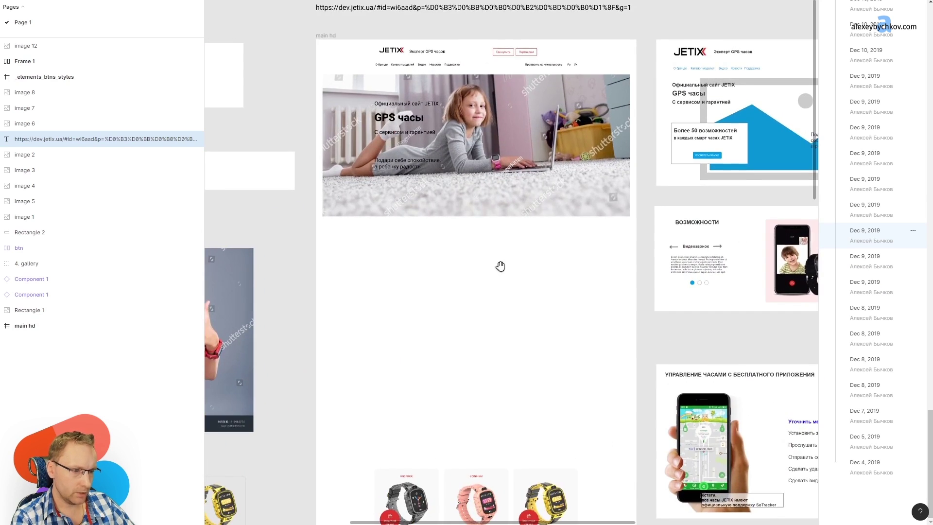
scroll(500, 264, "down", 5)
scroll(421, 187, "down", 2)
scroll(503, 187, "down", 4)
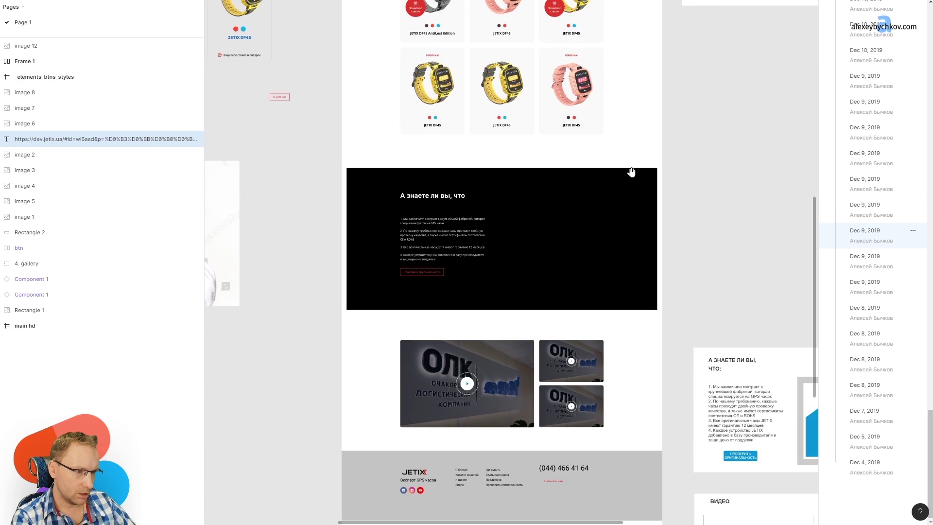
scroll(651, 289, "down", 3)
scroll(545, 202, "up", 10)
scroll(633, 202, "up", 4)
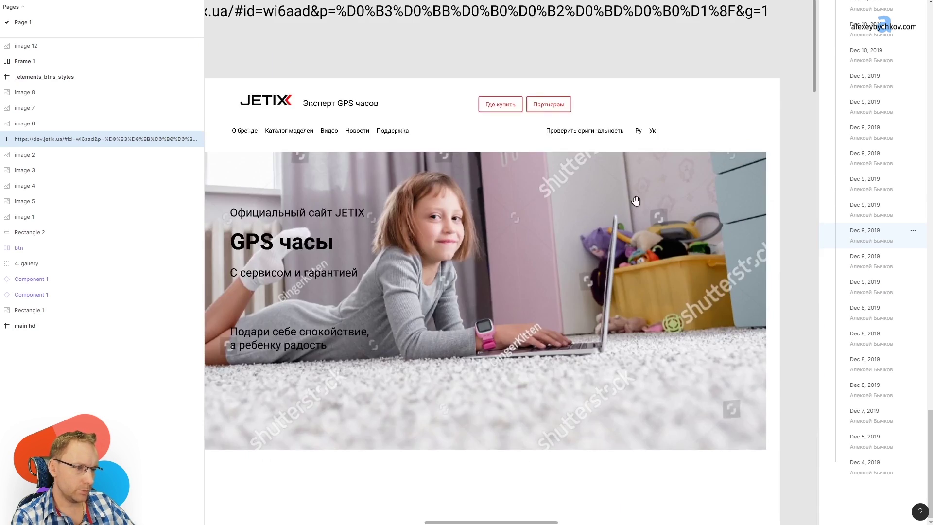
scroll(681, 126, "up", 2)
left_click_drag(681, 126, 667, 113)
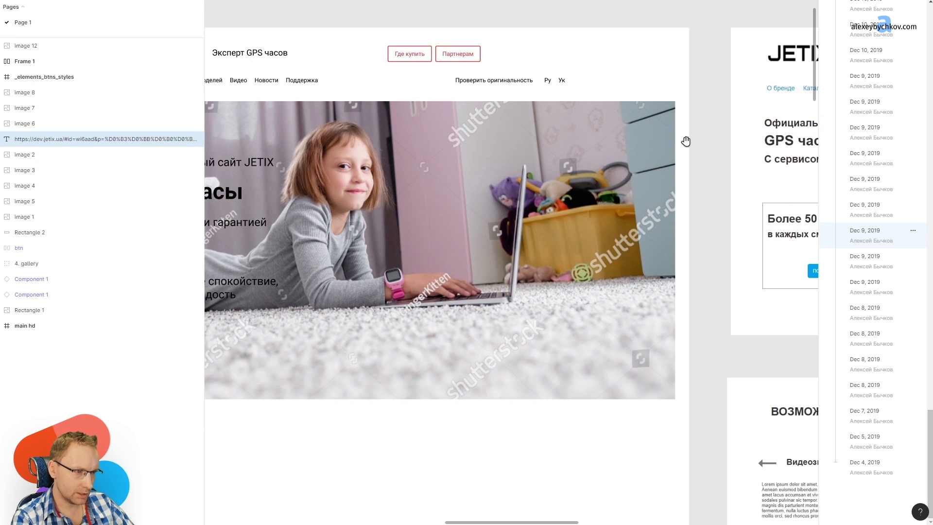
left_click_drag(686, 141, 406, 120)
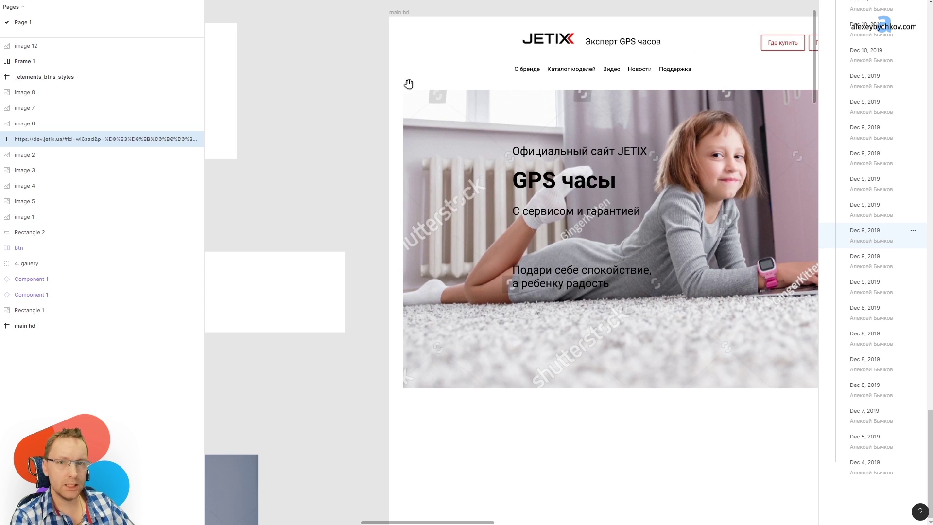
Pan down to review the video block, office-photo gallery and JETIX footer
scroll(389, 143, "down", 5)
scroll(395, 179, "down", 2)
scroll(379, 192, "down", 5)
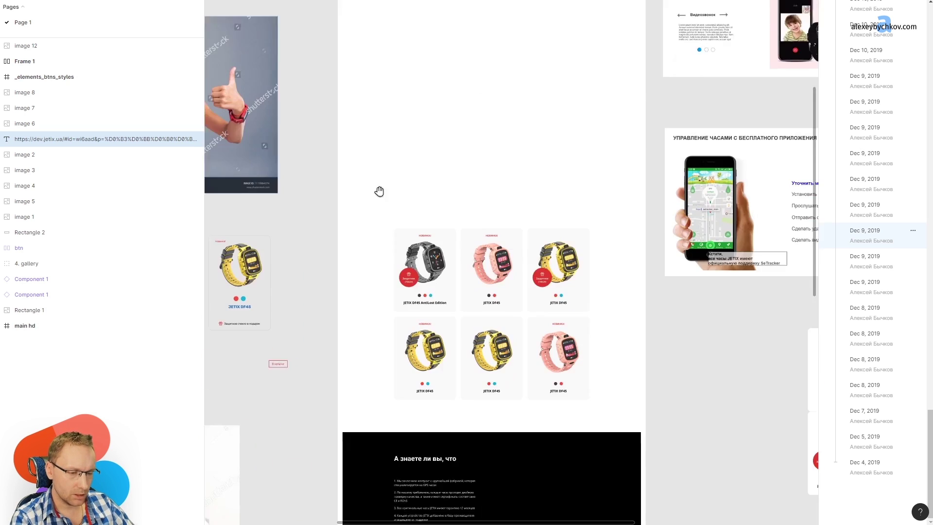
scroll(379, 292, "down", 2)
left_click_drag(379, 336, 363, 146)
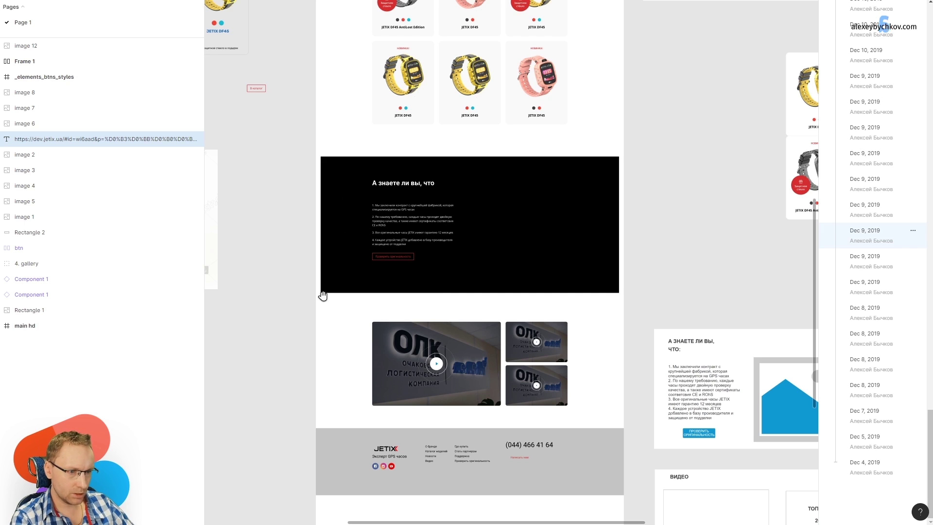
scroll(384, 272, "up", 5)
scroll(381, 301, "up", 2)
scroll(326, 180, "up", 4)
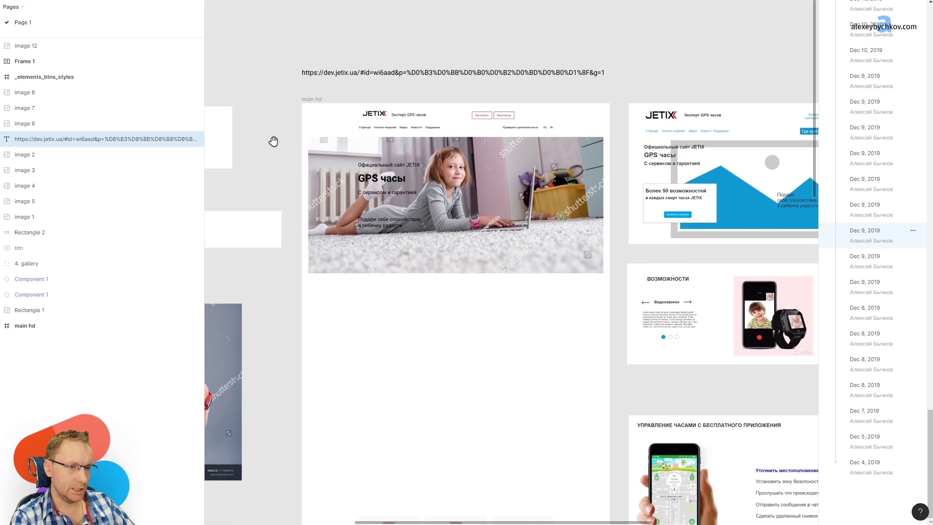
scroll(305, 179, "down", 3)
scroll(350, 165, "down", 5)
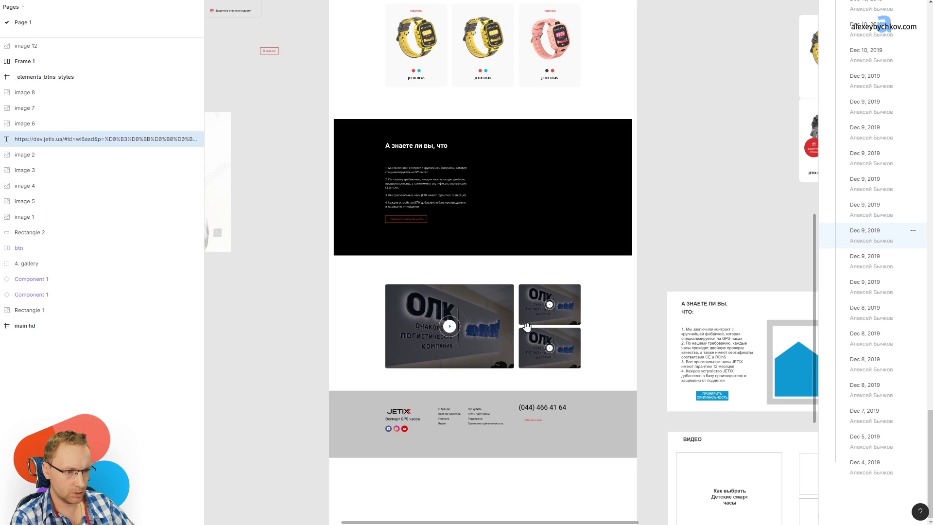
scroll(467, 118, "up", 3)
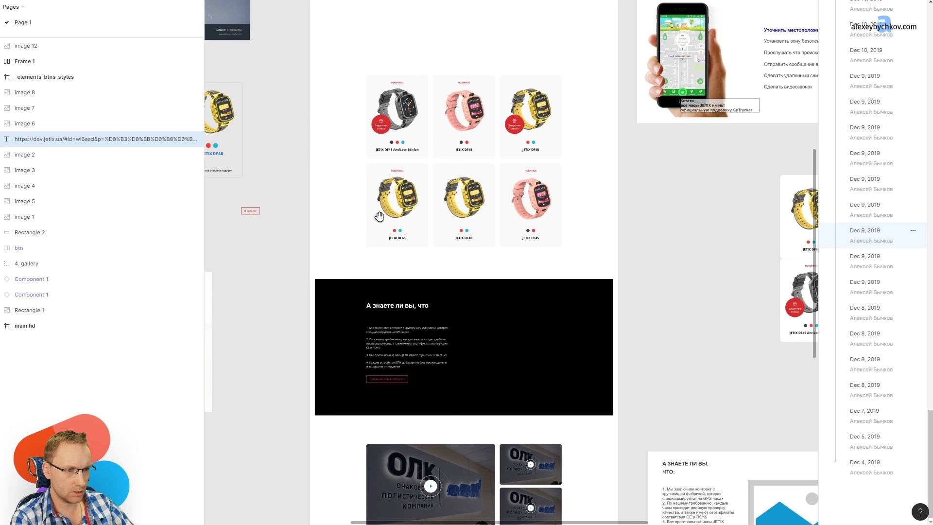
Look over the product gallery and the black 'did you know' facts block
left_click_drag(379, 217, 579, 253)
scroll(466, 167, "up", 2)
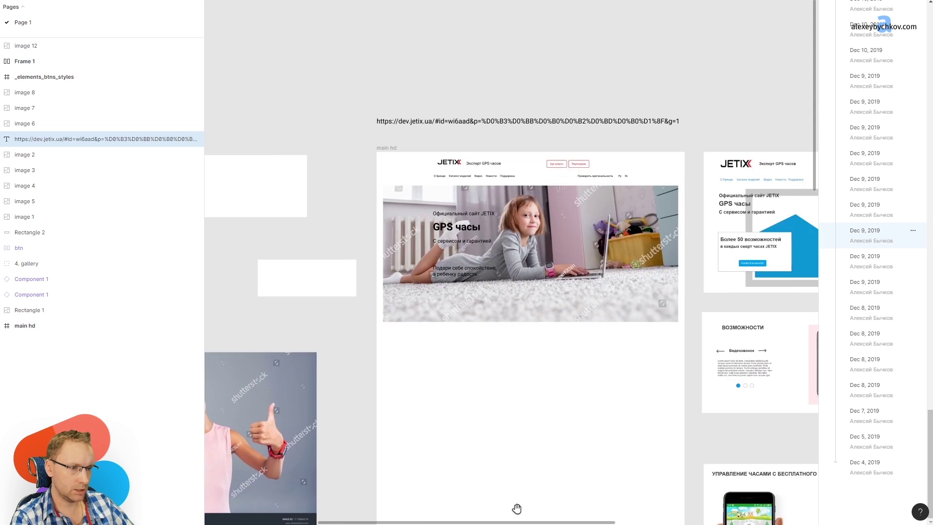
left_click_drag(560, 92, 485, 89)
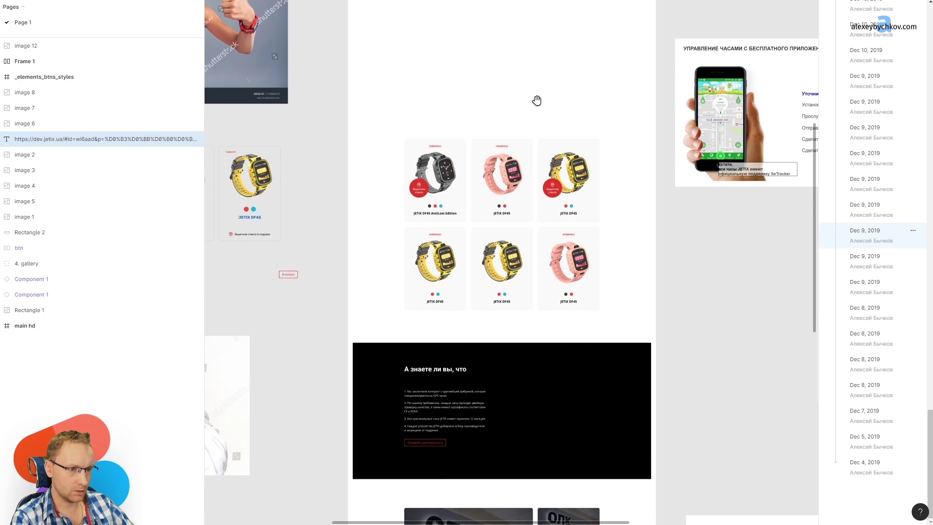
scroll(535, 242, "down", 2)
mouse_move(442, 367)
left_mouse_down()
mouse_move(432, 129)
mouse_move(397, 364)
left_mouse_up()
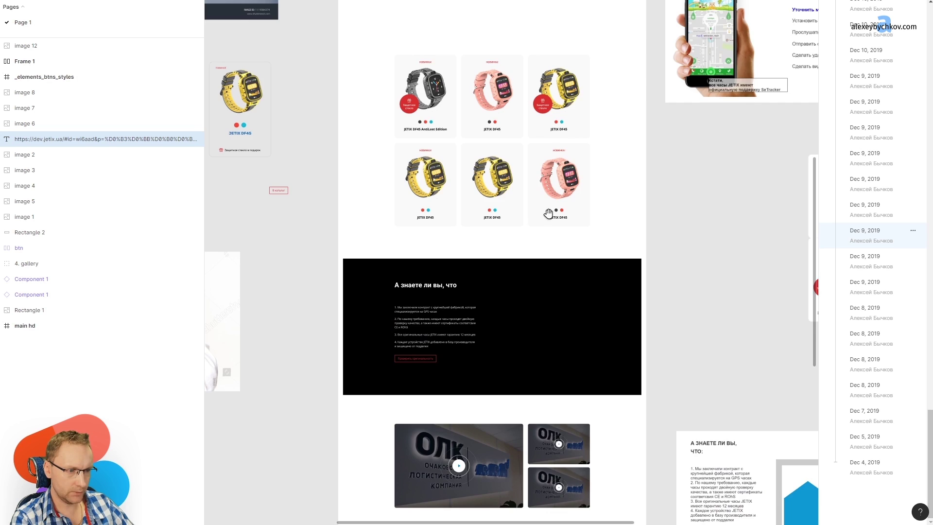
scroll(548, 213, "down", 4)
scroll(478, 187, "up", 5)
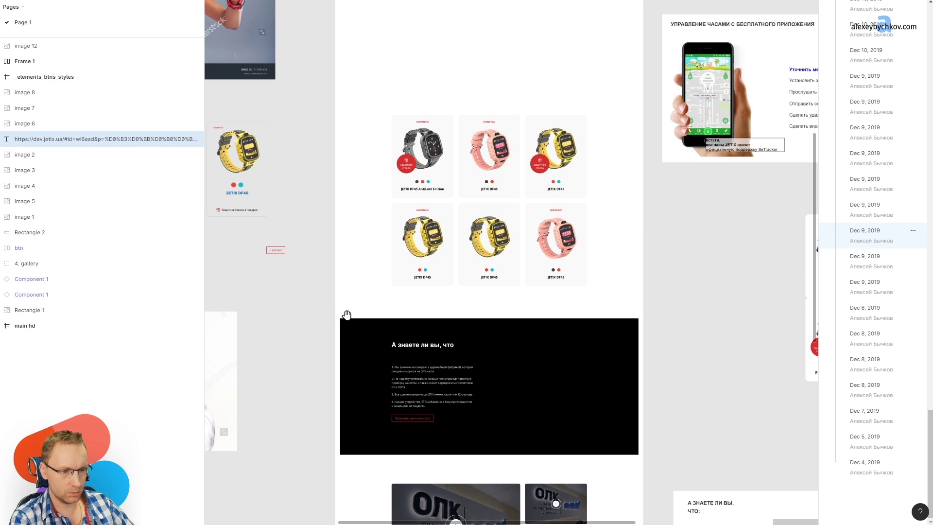
scroll(471, 235, "down", 5)
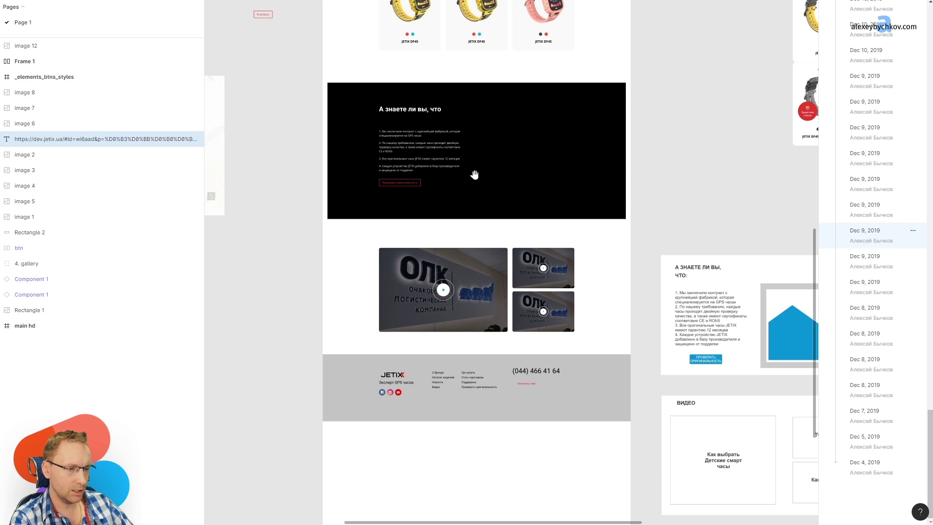
scroll(499, 161, "up", 4)
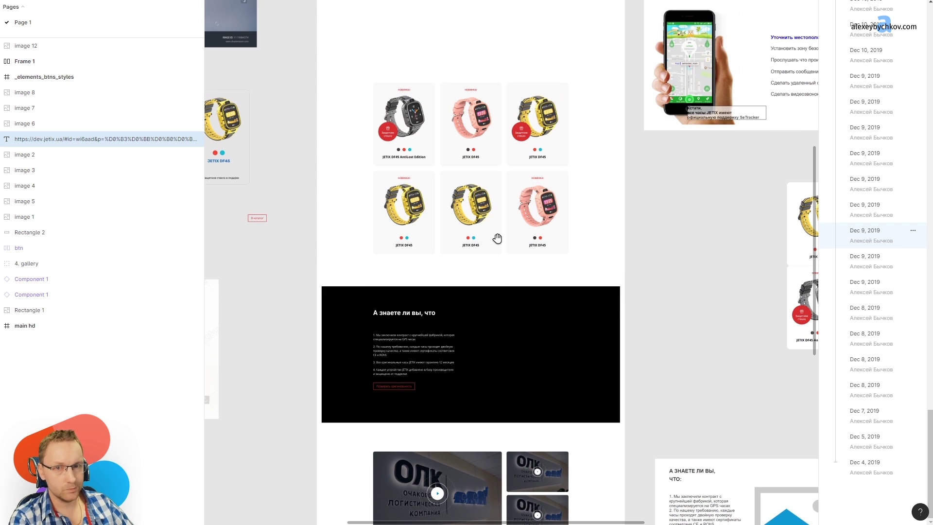
scroll(500, 224, "up", 5)
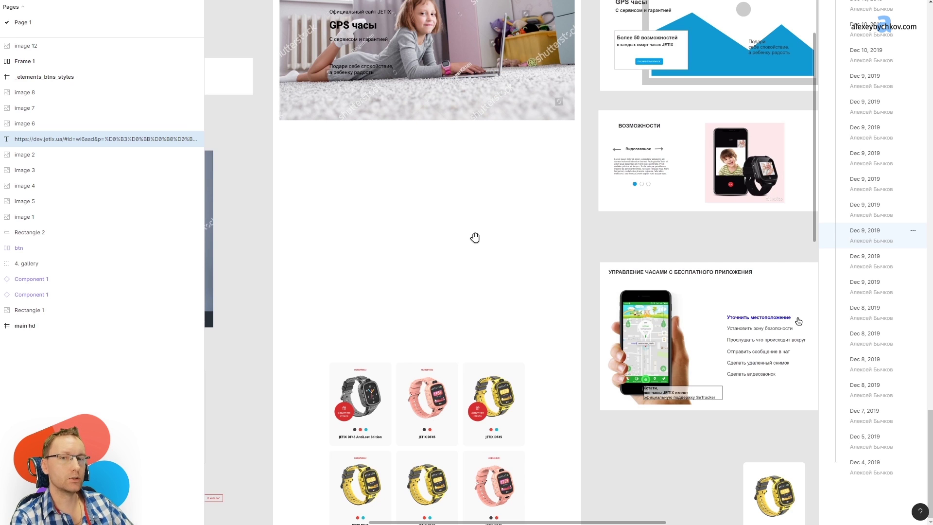
scroll(469, 291, "up", 4)
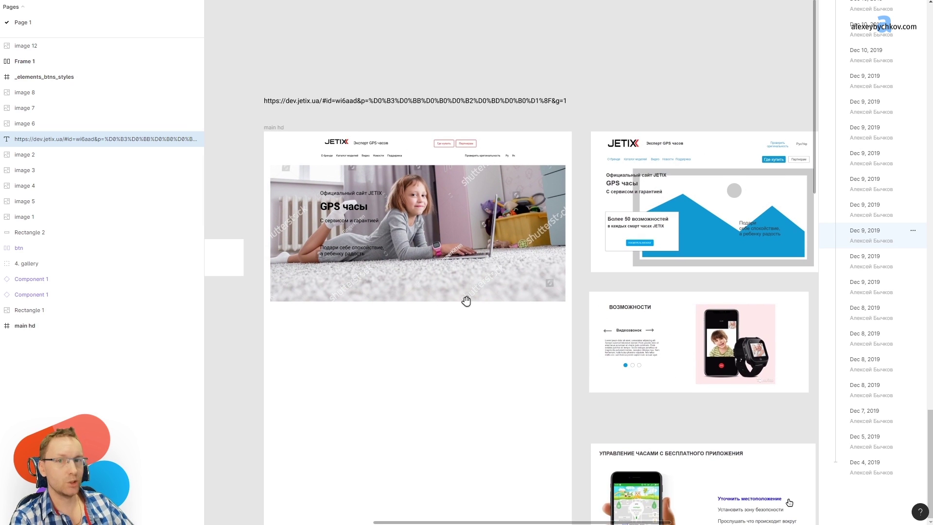
Load adjacent Dec 9 versions and compare their watch grid and lower sections
left_click(874, 210)
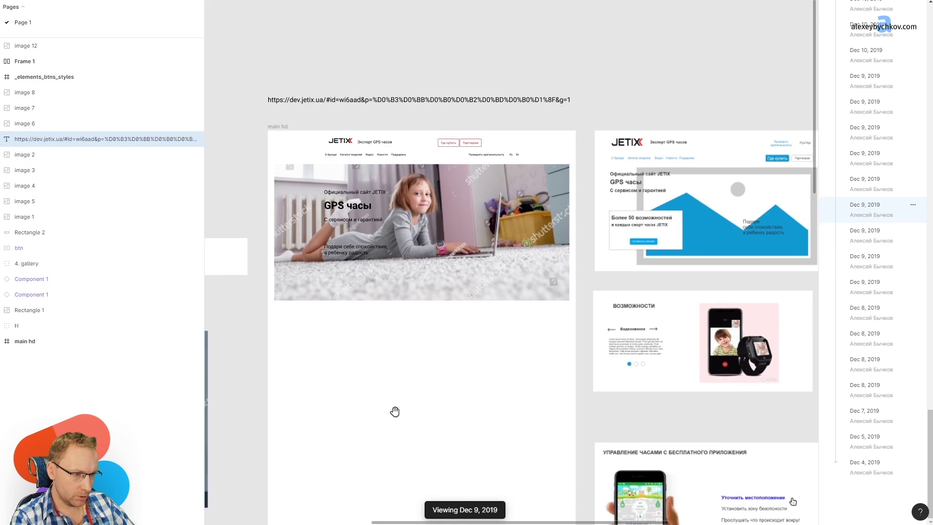
left_click_drag(396, 411, 412, 108)
scroll(465, 206, "up", 3)
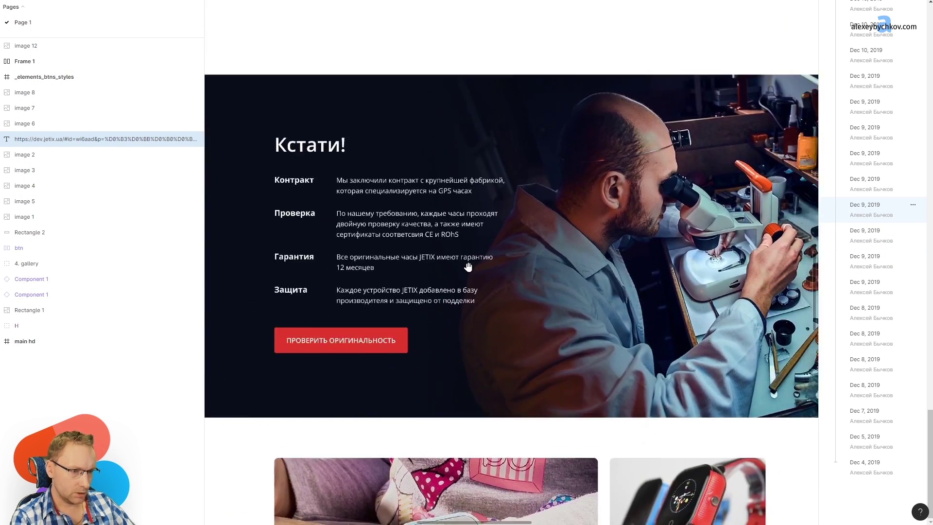
left_click(893, 234)
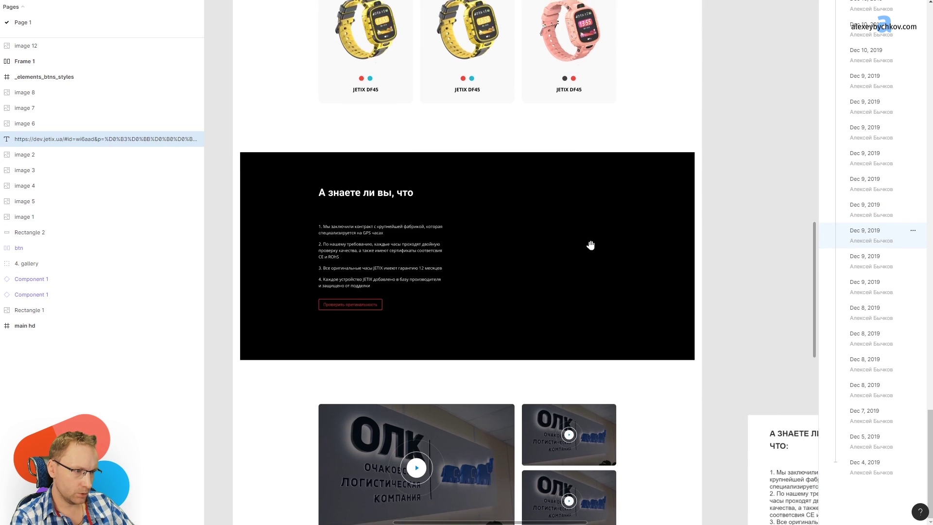
scroll(589, 243, "right", 5)
scroll(589, 243, "down", 3)
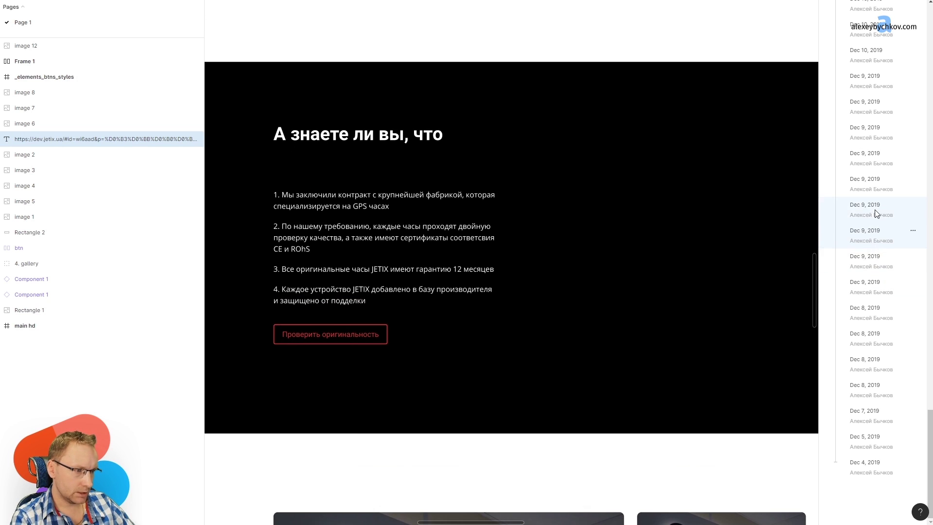
Reopen the Кстати! version, then step back to the black А знаете ли вы, что block version
left_click(875, 206)
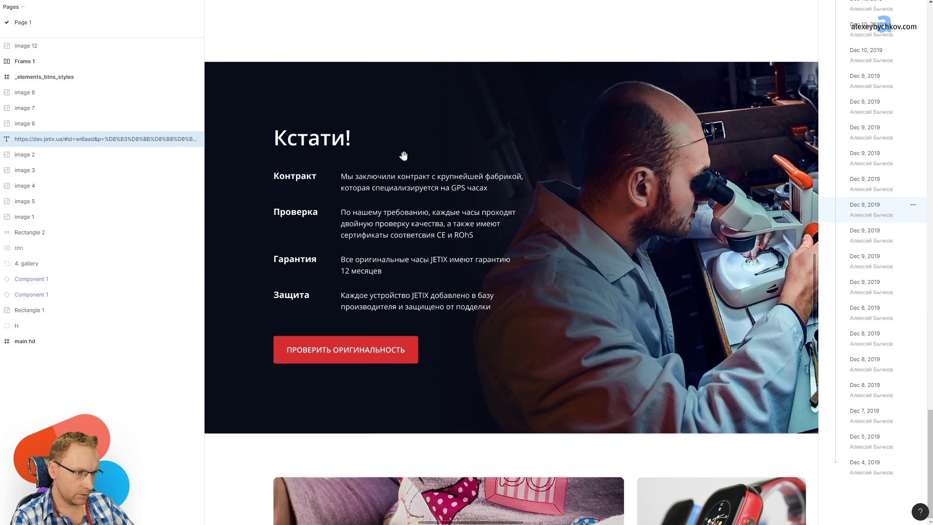
key("Down")
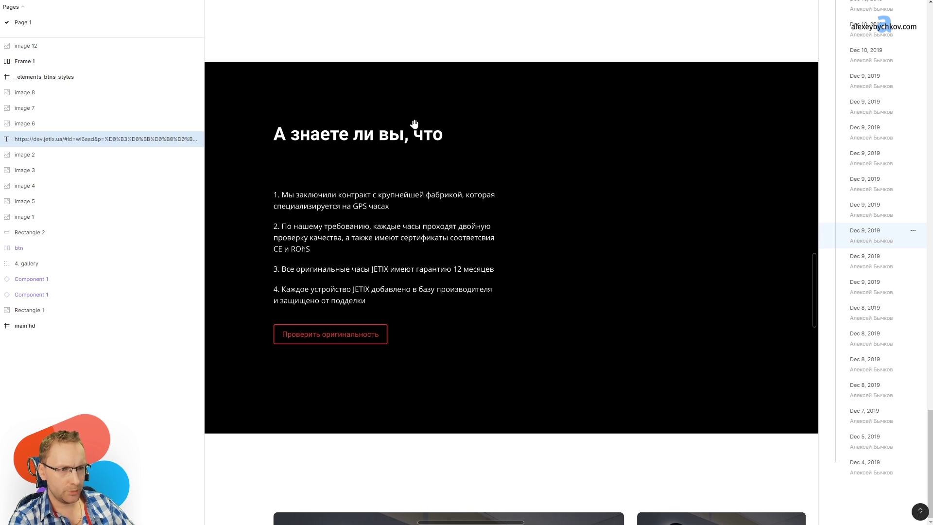
scroll(451, 127, "up", 3)
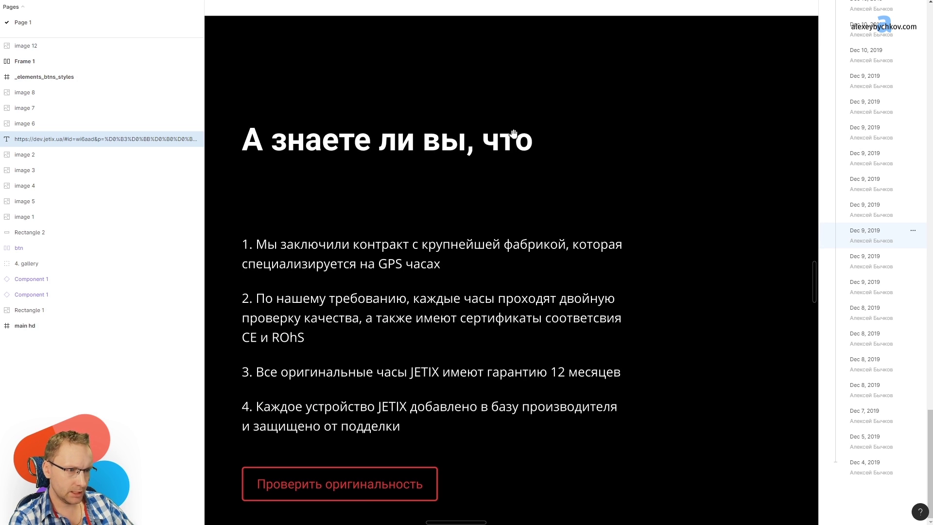
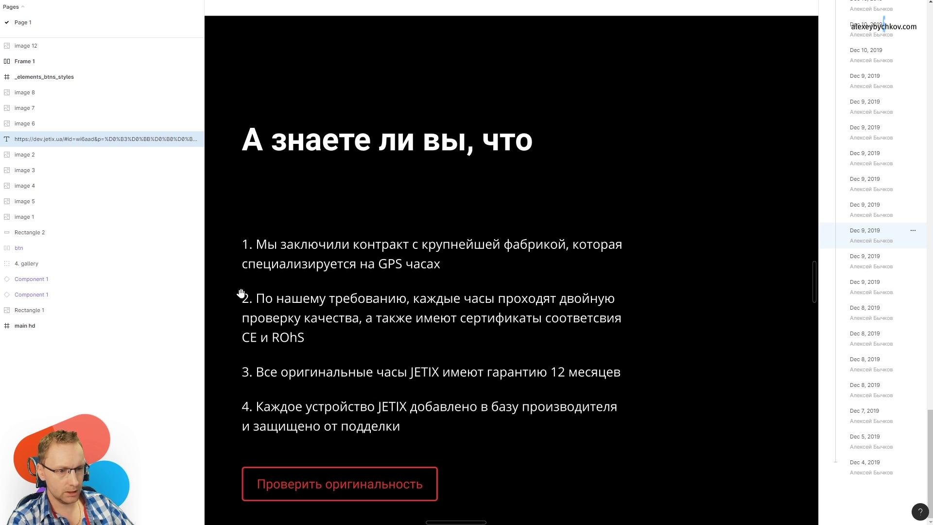
Open the Dec 9, 2019 version, which has the redesigned 'Кстати!' facts block
scroll(312, 302, "down", 3)
scroll(281, 291, "up", 2)
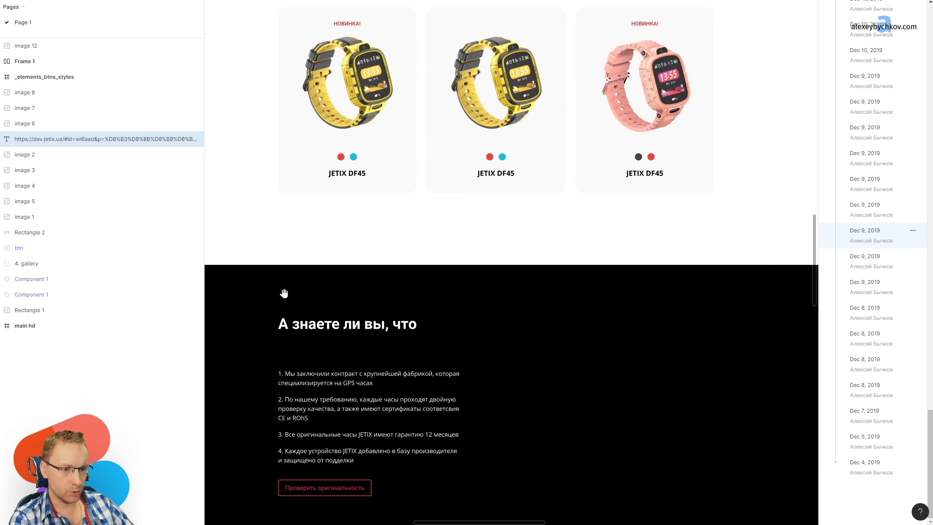
scroll(281, 291, "up", 3)
scroll(340, 311, "down", 3)
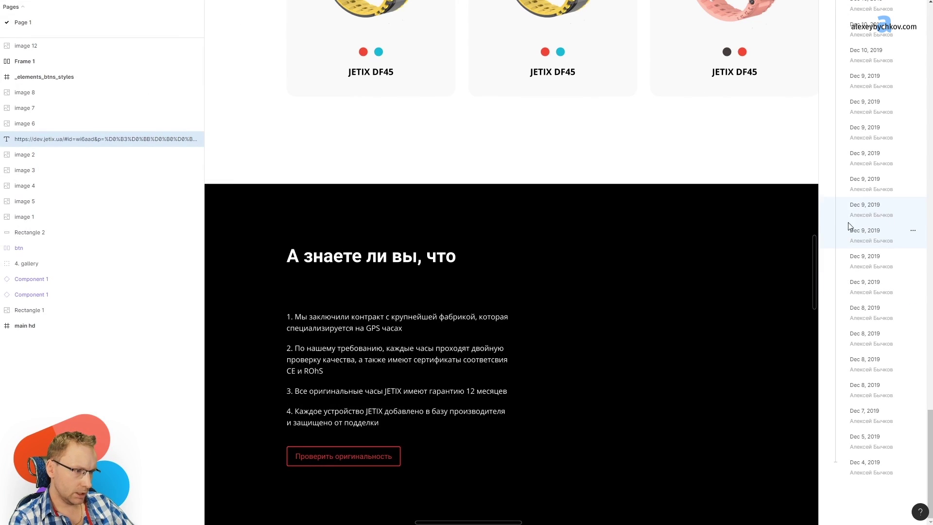
left_click(895, 205)
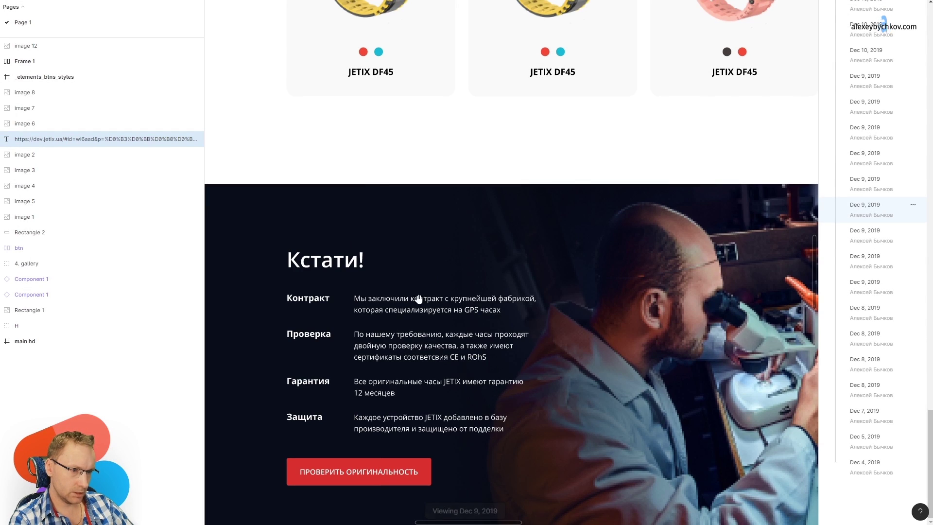
scroll(390, 256, "down", 5)
scroll(407, 418, "up", 3)
scroll(407, 417, "down", 6)
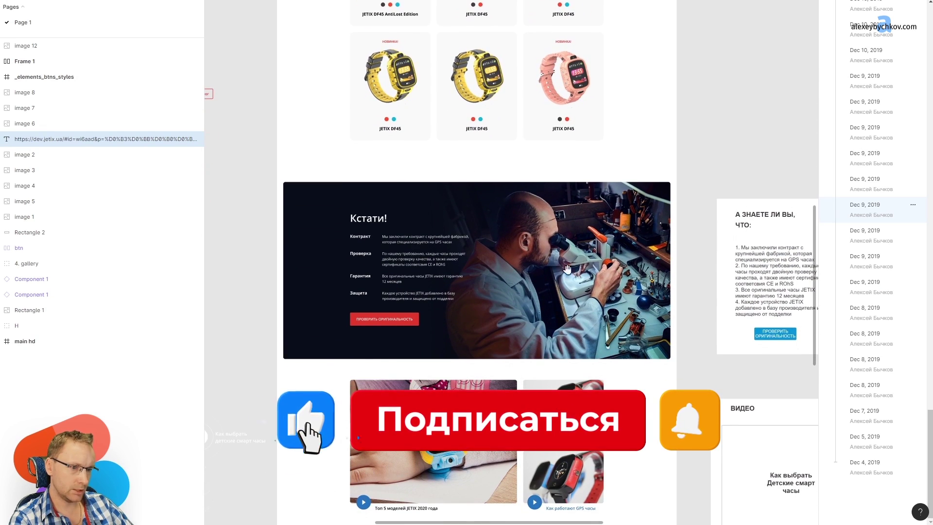
scroll(489, 205, "down", 8)
scroll(426, 175, "up", 7)
scroll(426, 175, "up", 6)
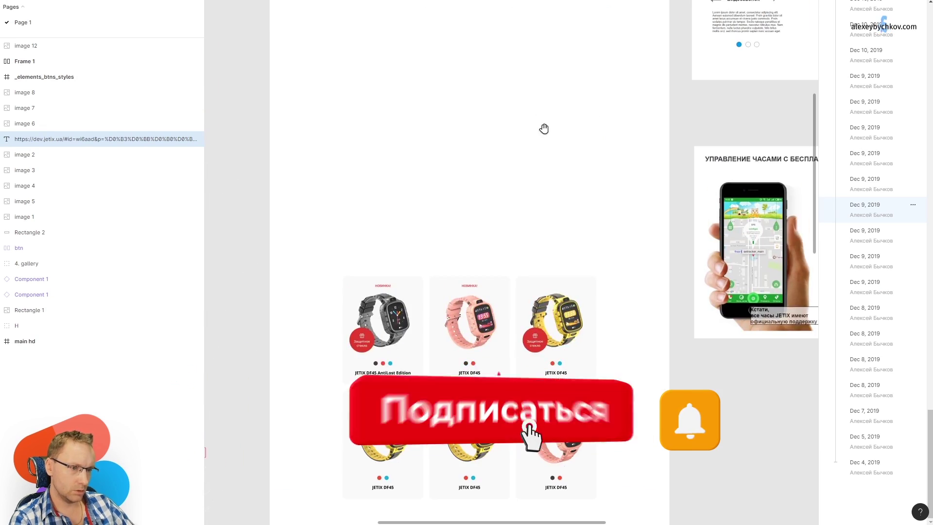
scroll(381, 104, "down", 6)
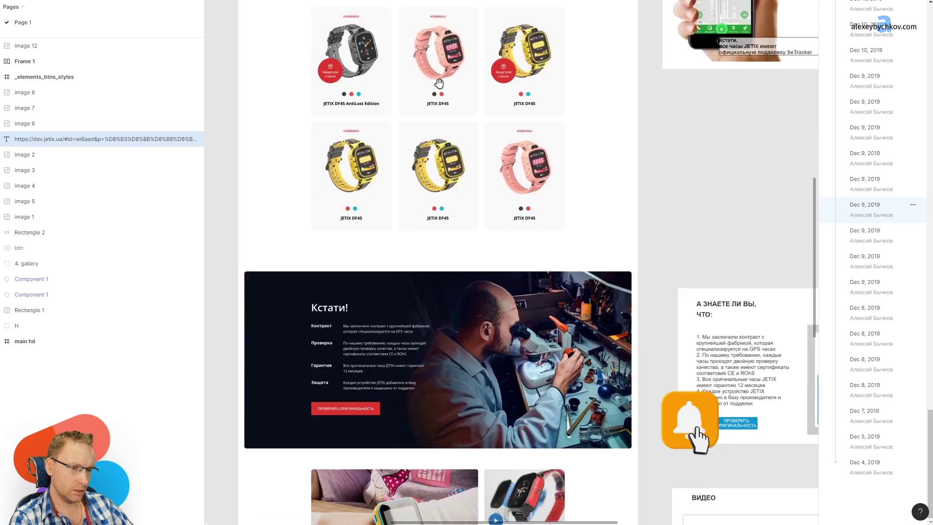
scroll(441, 246, "up", 3)
scroll(441, 247, "up", 3)
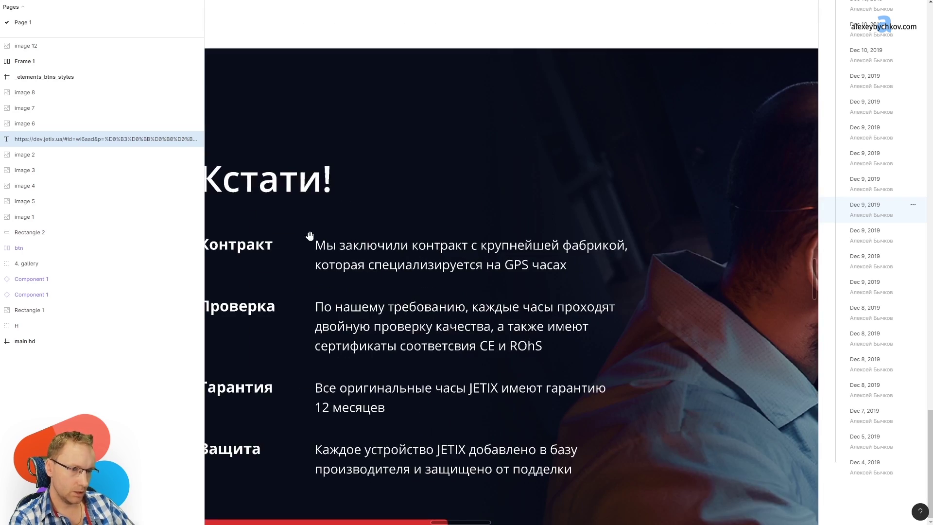
scroll(552, 242, "down", 3)
scroll(501, 248, "down", 1)
scroll(500, 248, "down", 1)
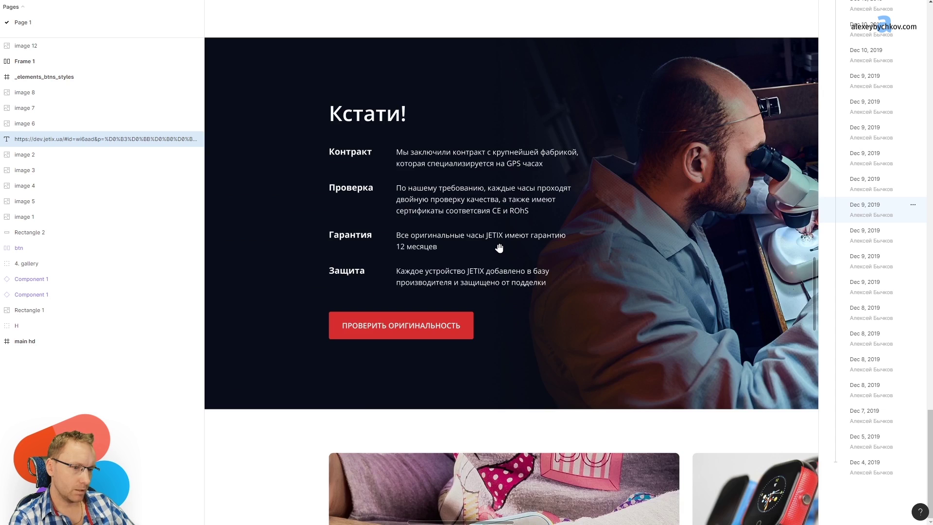
scroll(501, 246, "down", 2)
key("ctrl+shift+3")
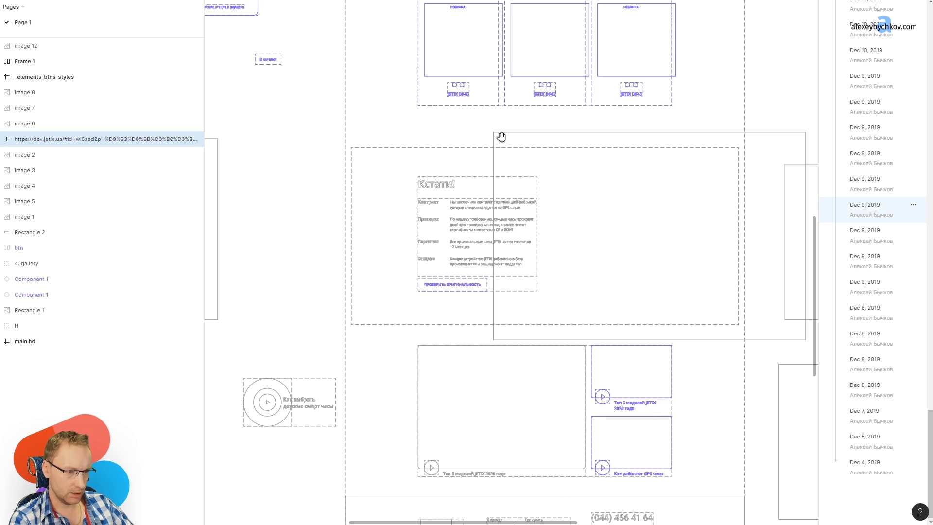
scroll(475, 310, "up", 3)
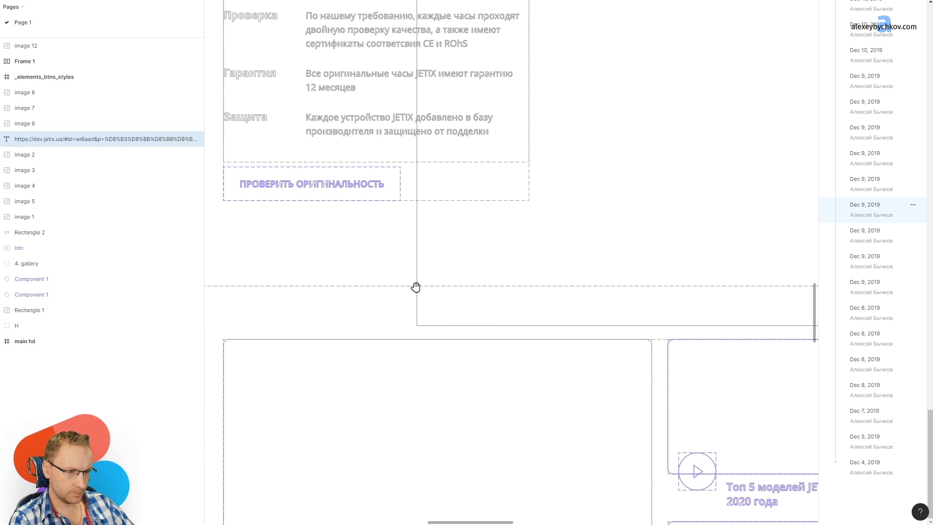
key("ctrl+y")
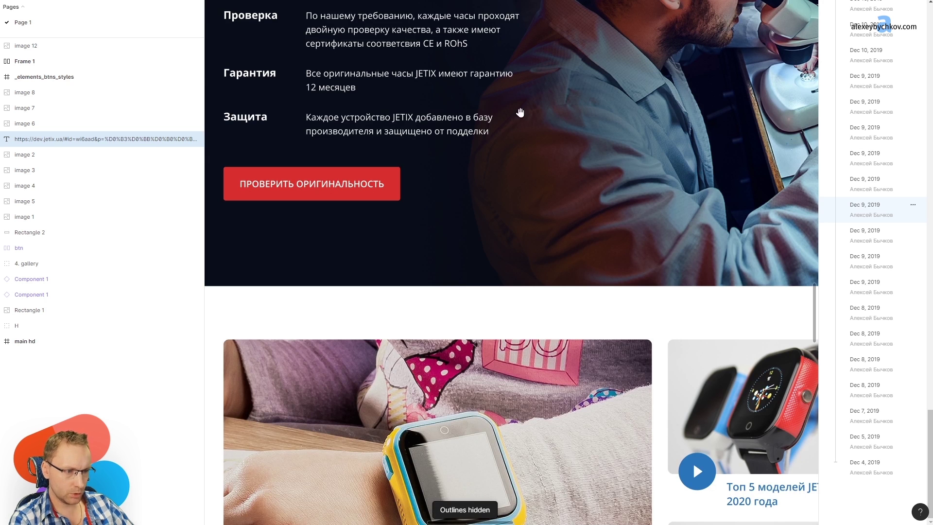
left_click_drag(520, 113, 455, 402)
left_click_drag(338, 314, 552, 212)
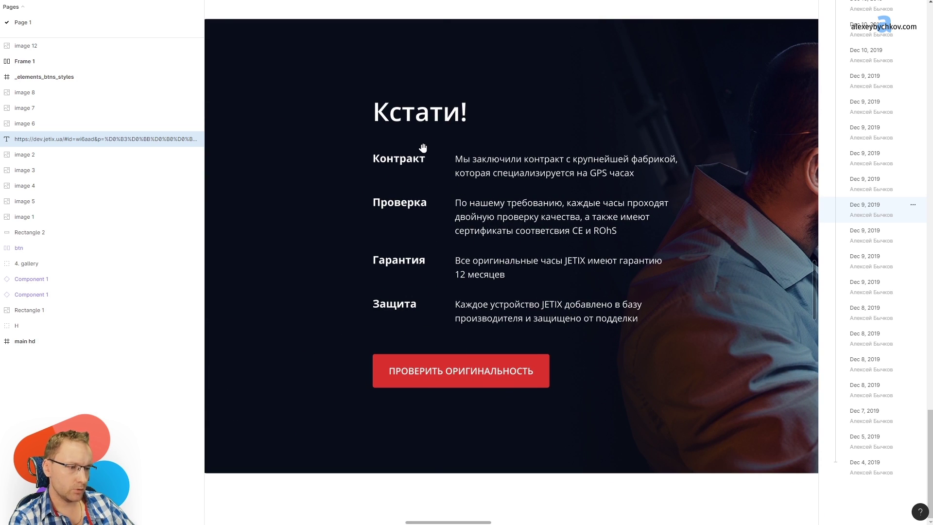
scroll(465, 187, "down", 5)
scroll(537, 166, "up", 1)
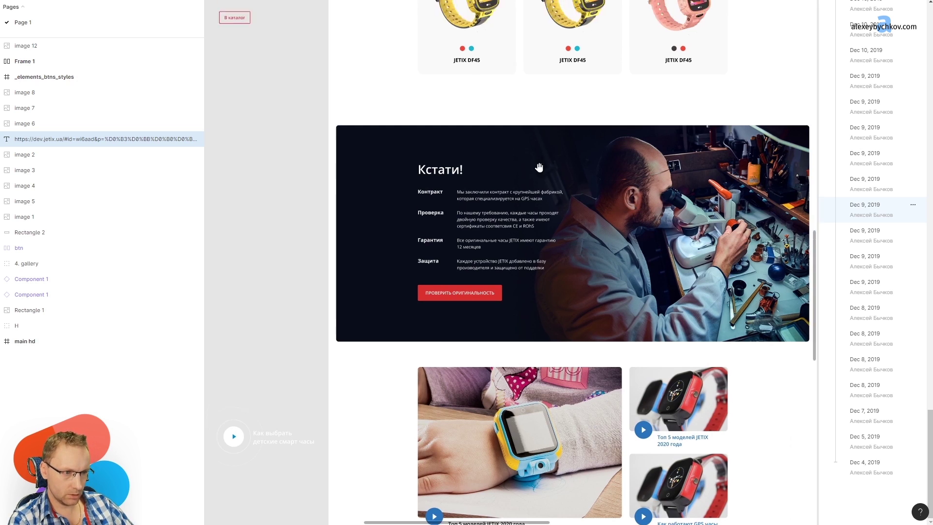
scroll(488, 152, "up", 5)
scroll(473, 419, "up", 5)
scroll(547, 443, "up", 5)
scroll(547, 444, "up", 5)
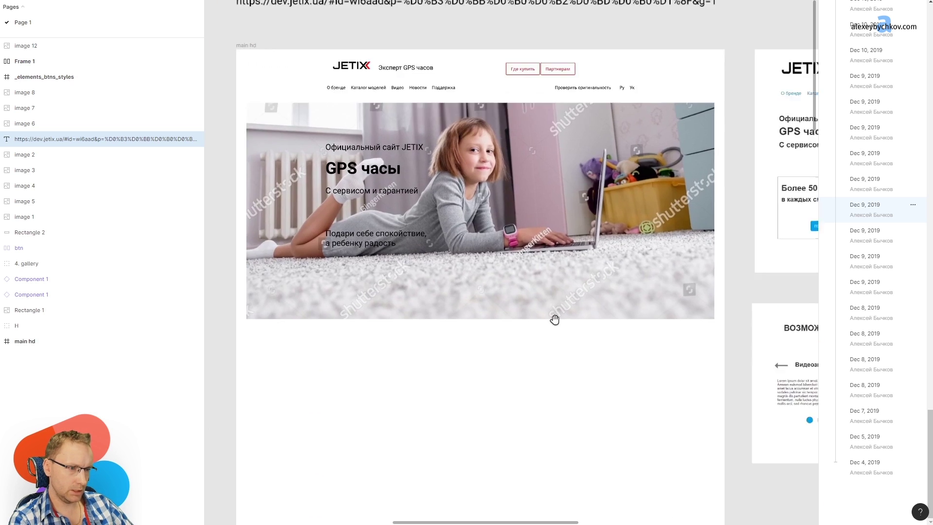
scroll(538, 422, "up", 5)
scroll(538, 422, "down", 5)
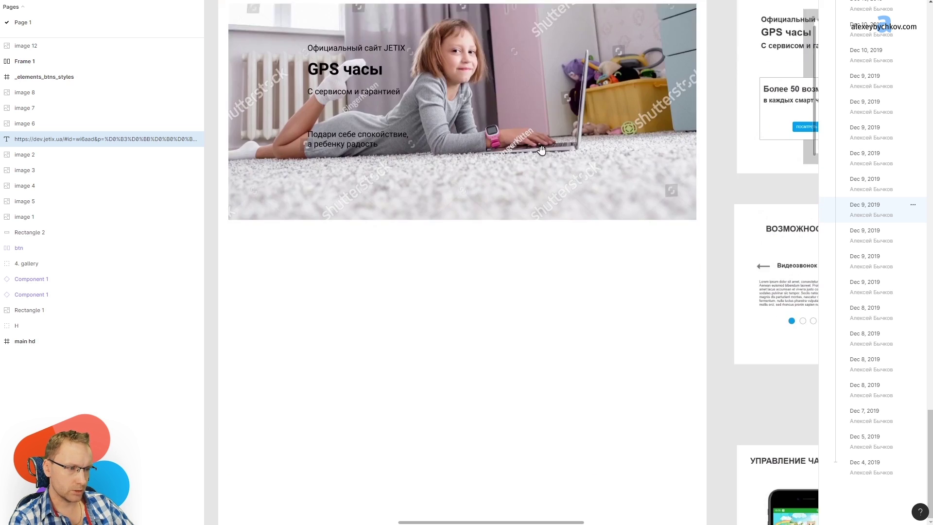
scroll(558, 73, "down", 5)
scroll(557, 73, "down", 5)
scroll(488, 216, "down", 4)
left_click_drag(489, 217, 495, 72)
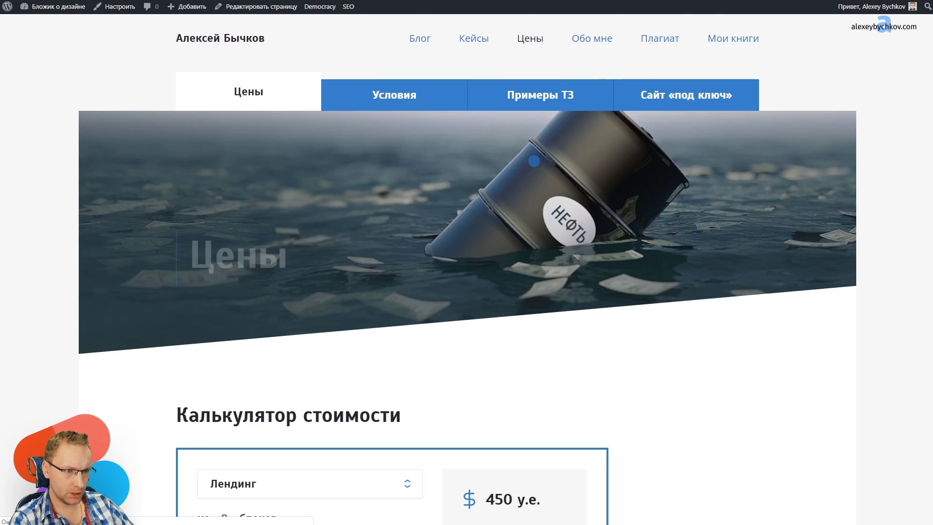
Scroll down to the blog footer with the YouTube subscribe banner and contact options
scroll(534, 160, "down", 15)
scroll(538, 113, "down", 10)
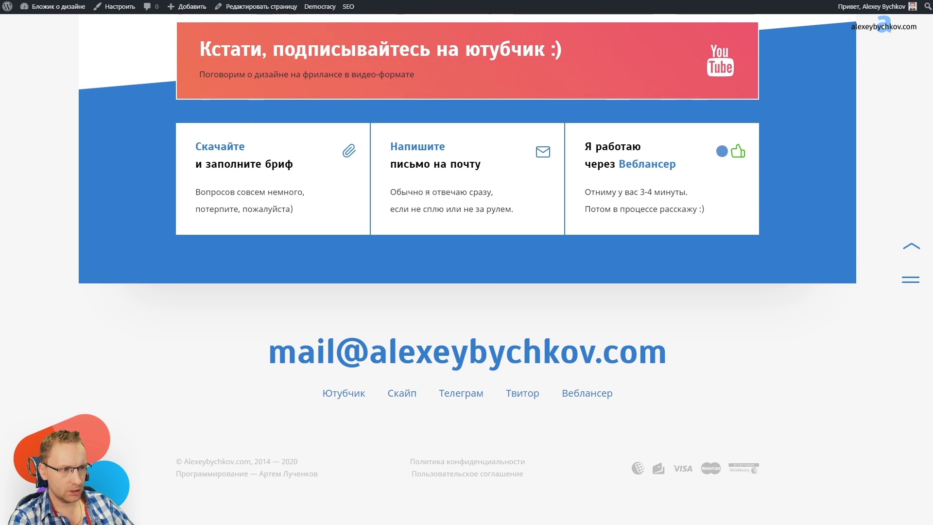
scroll(493, 211, "up", 10)
scroll(492, 211, "up", 15)
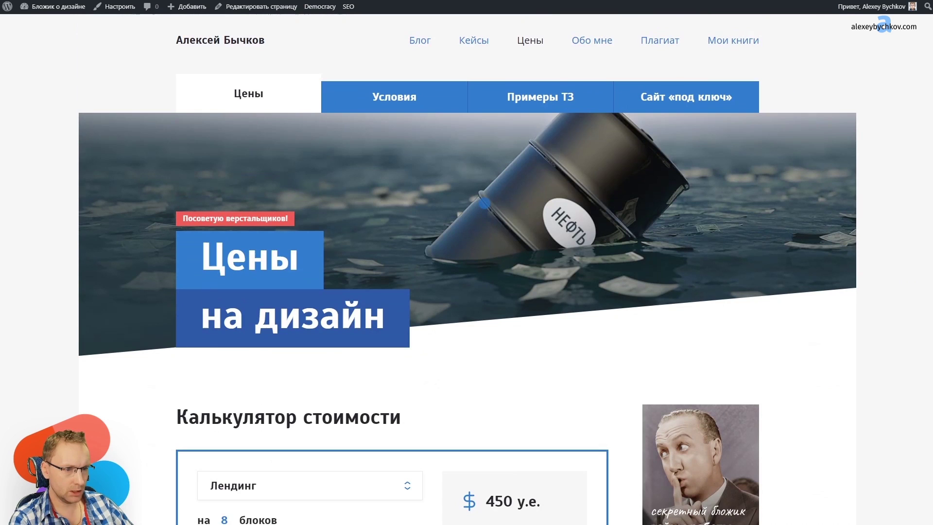
scroll(443, 124, "down", 5)
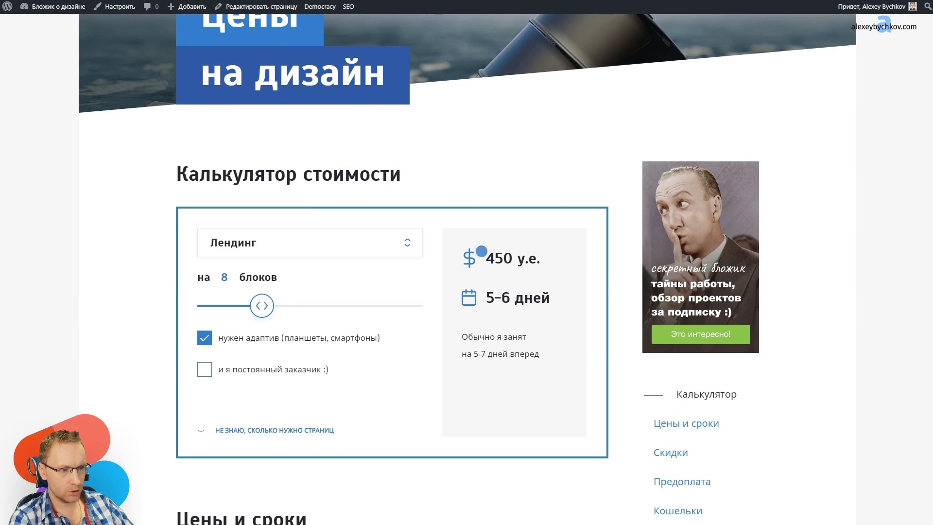
scroll(519, 277, "down", 6)
scroll(491, 247, "down", 10)
scroll(486, 219, "down", 10)
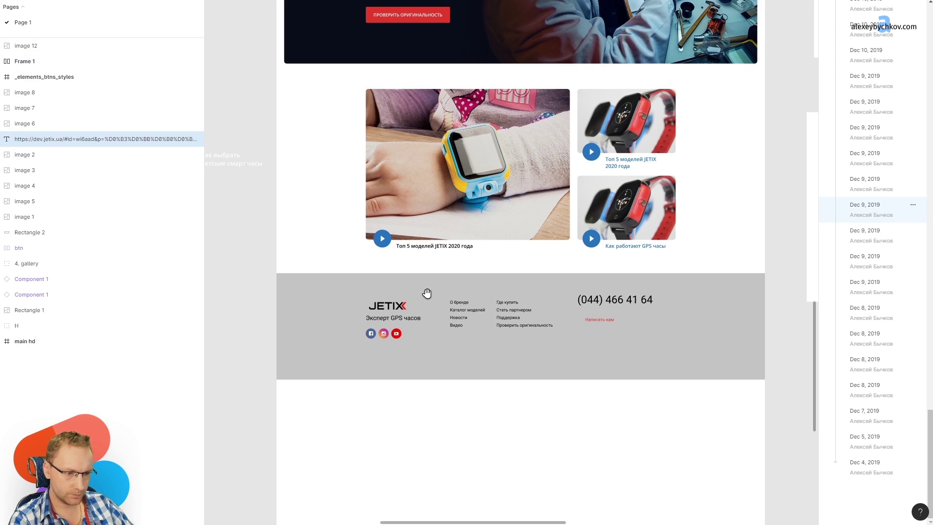
Pan and scroll the canvas to review the Кстати! section of the current version
left_click_drag(566, 144, 534, 290)
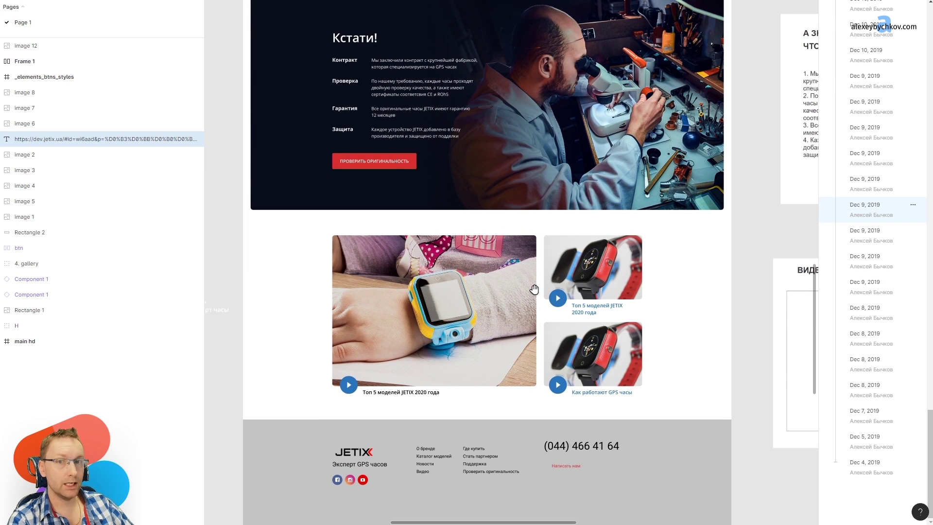
scroll(472, 158, "up", 3)
scroll(370, 195, "up", 2)
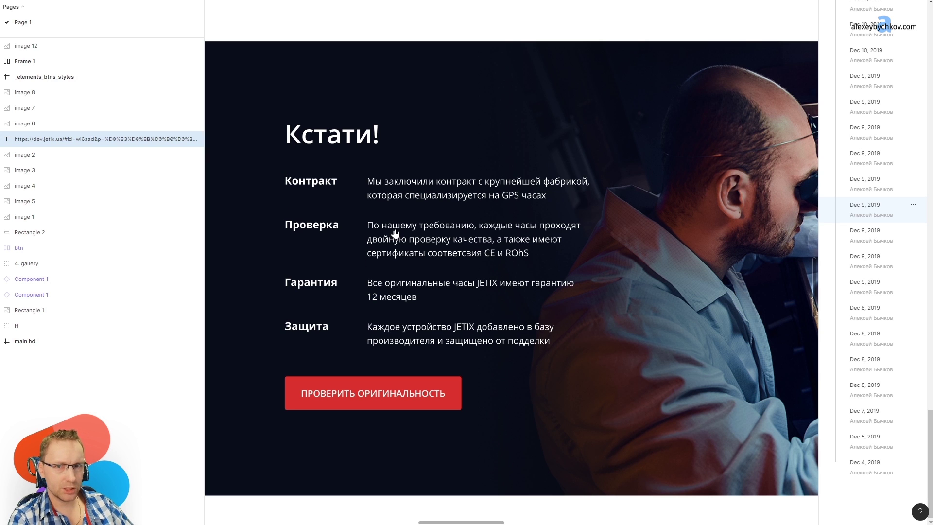
scroll(395, 234, "down", 1)
scroll(395, 234, "down", 4)
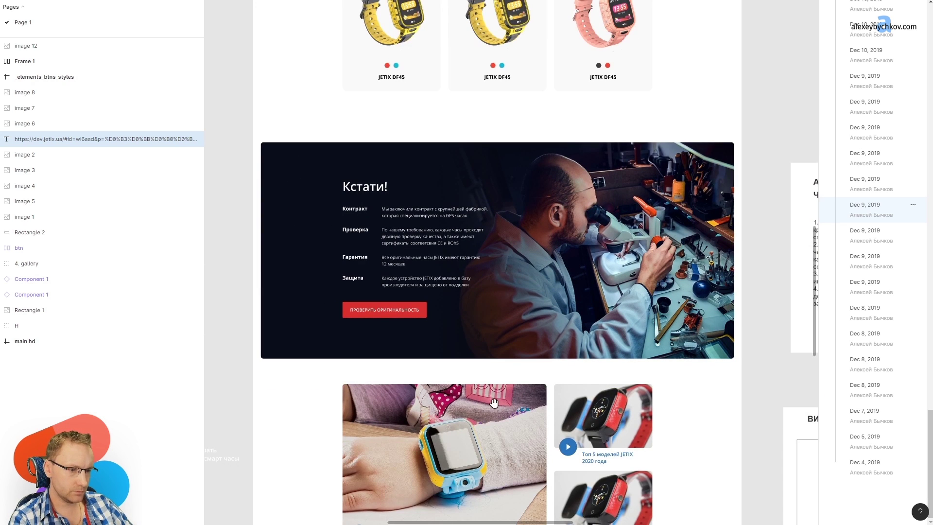
scroll(494, 403, "down", 5)
scroll(534, 370, "up", 5)
scroll(563, 340, "up", 1)
scroll(598, 316, "up", 3)
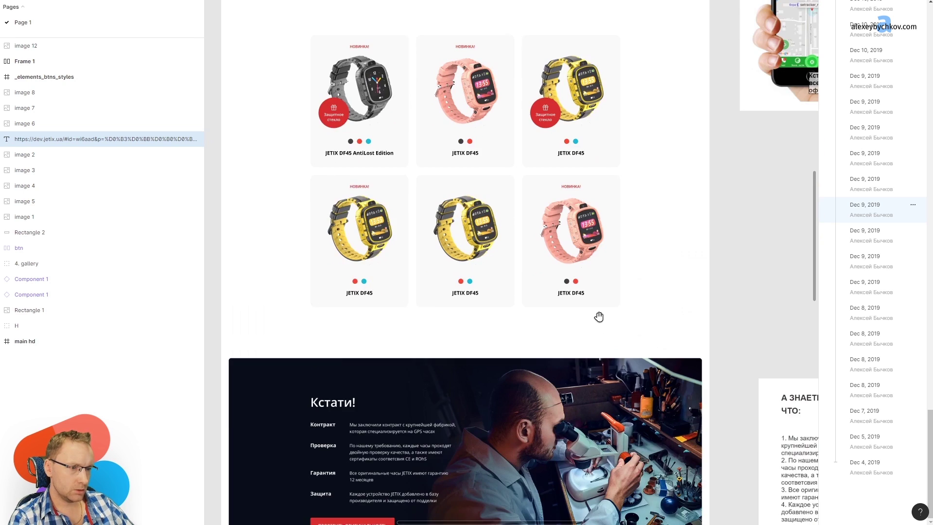
scroll(608, 150, "up", 5)
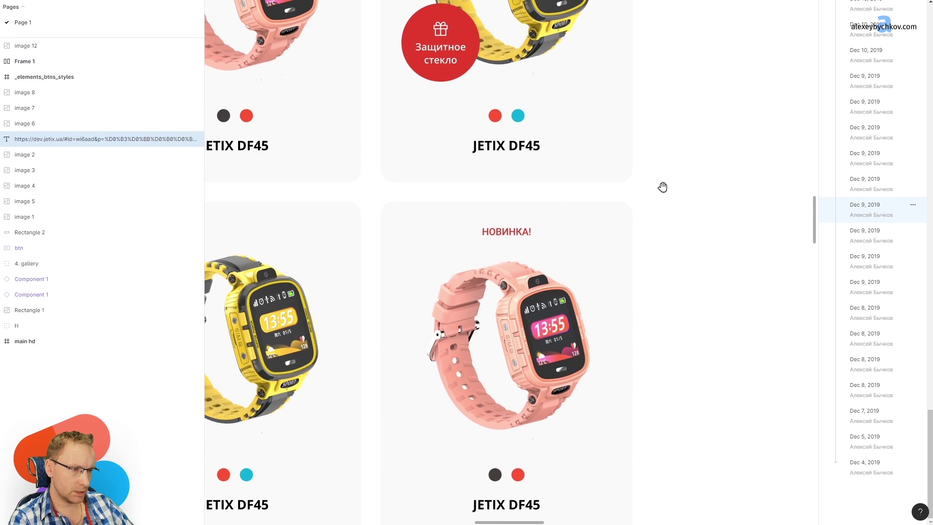
scroll(662, 187, "up", 5)
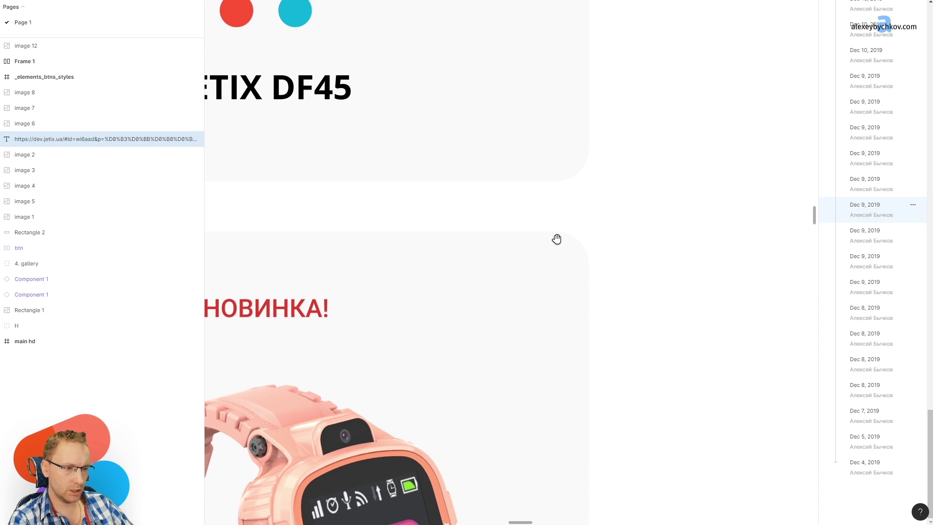
scroll(590, 235, "down", 5)
scroll(594, 255, "down", 2)
scroll(427, 177, "down", 3)
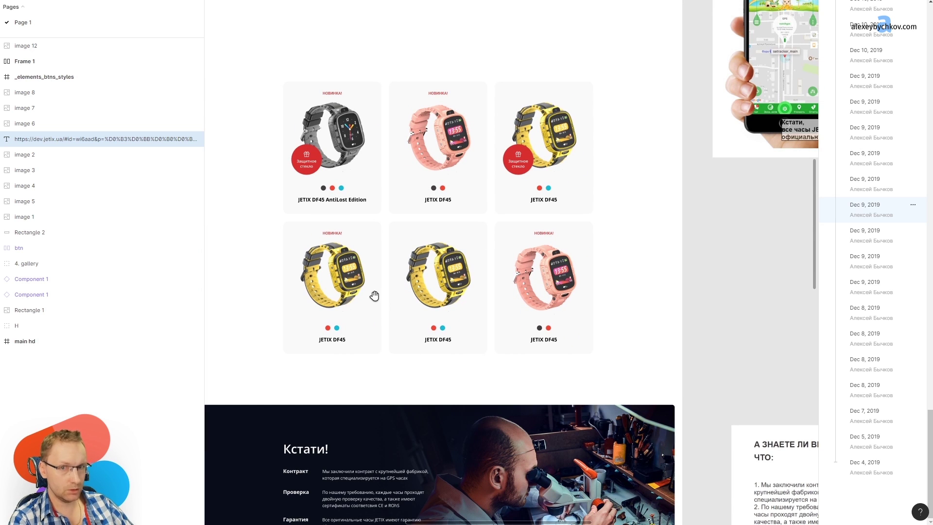
scroll(291, 231, "up", 3)
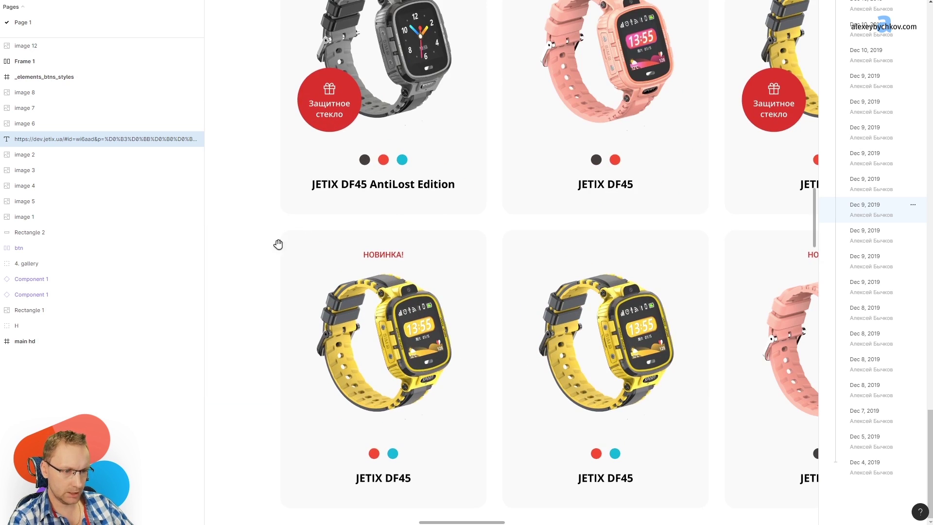
scroll(278, 244, "down", 4)
scroll(358, 243, "down", 3)
scroll(358, 244, "down", 5)
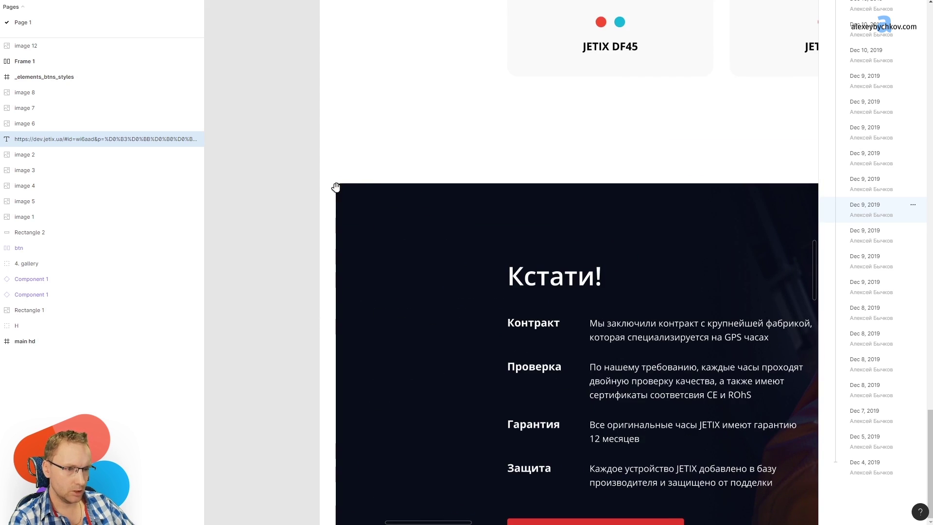
scroll(313, 346, "up", 5)
scroll(354, 194, "down", 5)
scroll(462, 202, "up", 4)
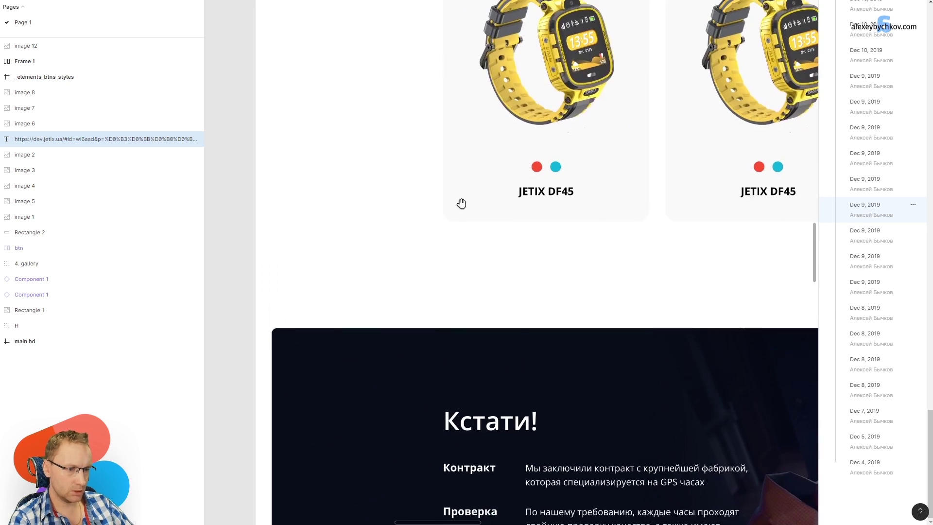
scroll(278, 344, "up", 3)
scroll(448, 277, "up", 3)
scroll(630, 259, "up", 1)
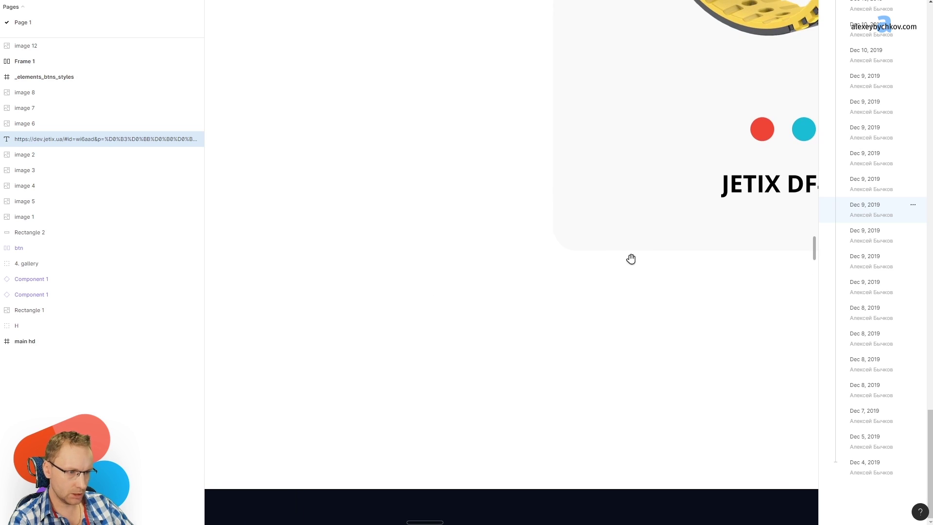
scroll(424, 444, "down", 5)
scroll(333, 210, "down", 3)
scroll(328, 231, "down", 3)
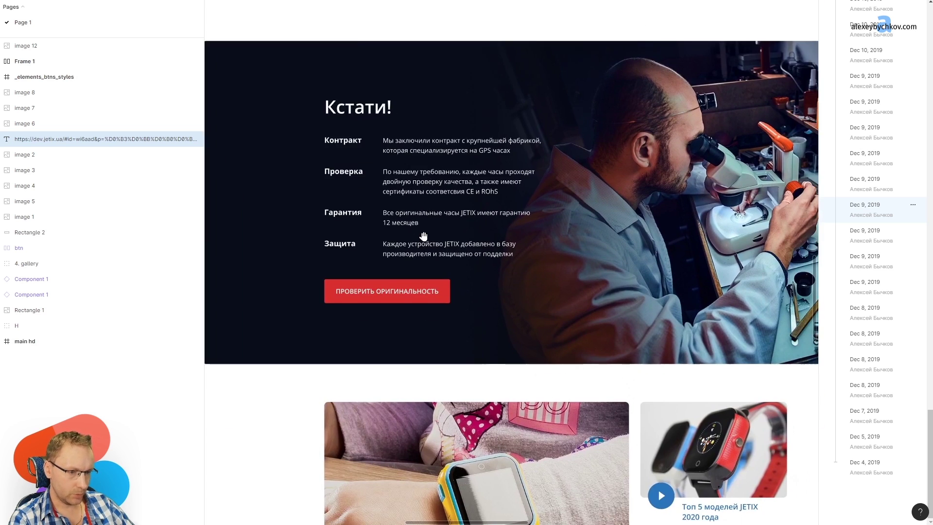
scroll(423, 237, "up", 6)
scroll(279, 272, "down", 4)
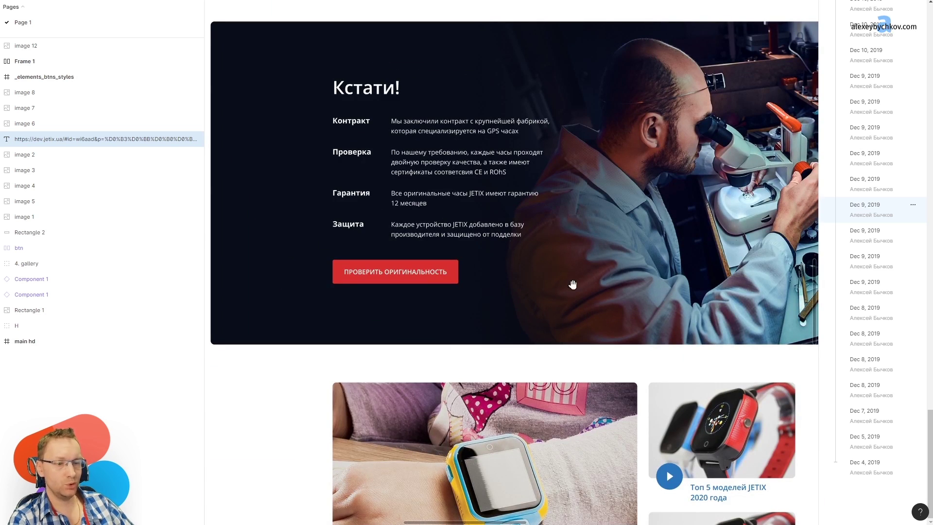
scroll(572, 284, "down", 3)
Pan across the Кстати! section and bring the watch cards fully into view
left_click_drag(268, 230, 353, 267)
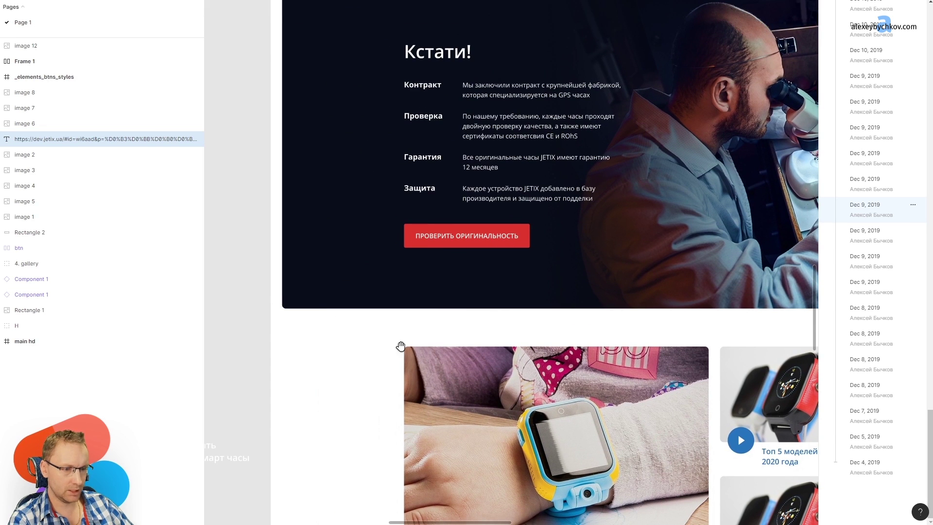
scroll(400, 346, "up", 10)
scroll(361, 392, "up", 3)
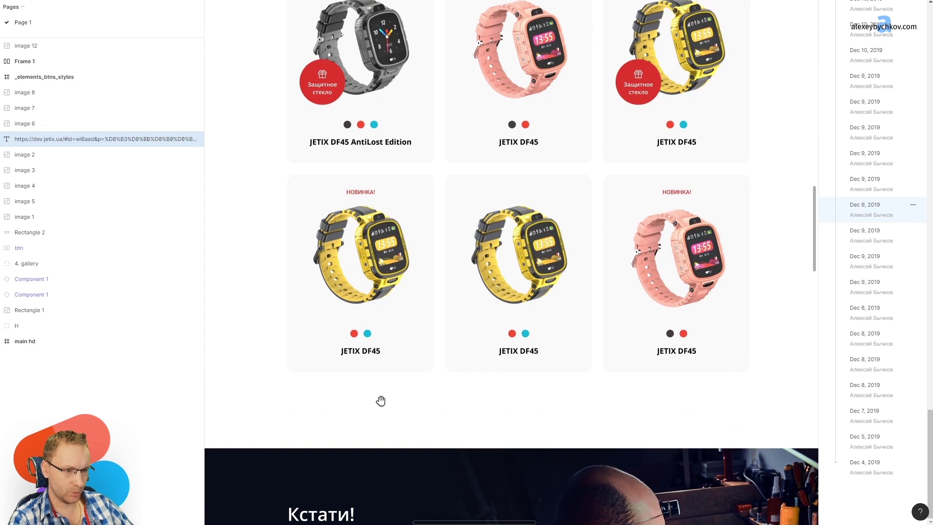
scroll(418, 375, "down", 8)
scroll(429, 218, "down", 3, "ctrl")
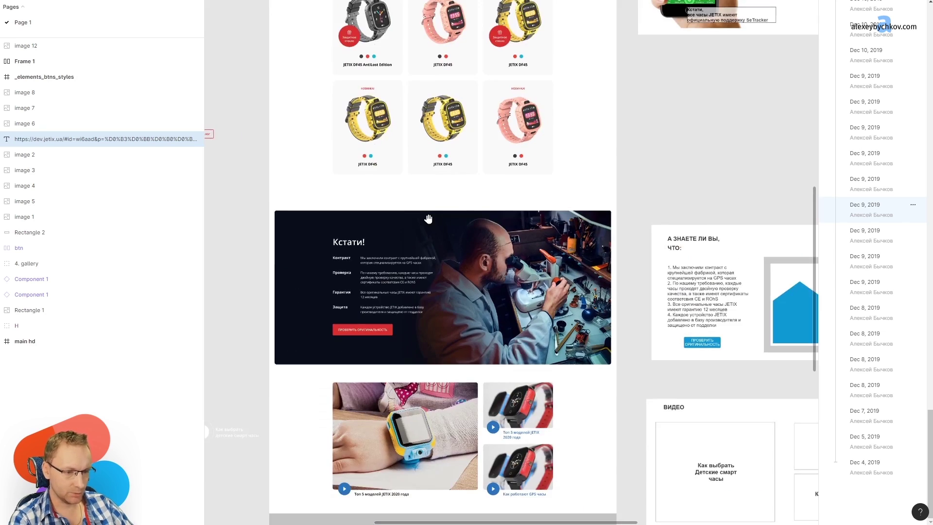
scroll(433, 370, "down", 6)
scroll(426, 113, "up", 5)
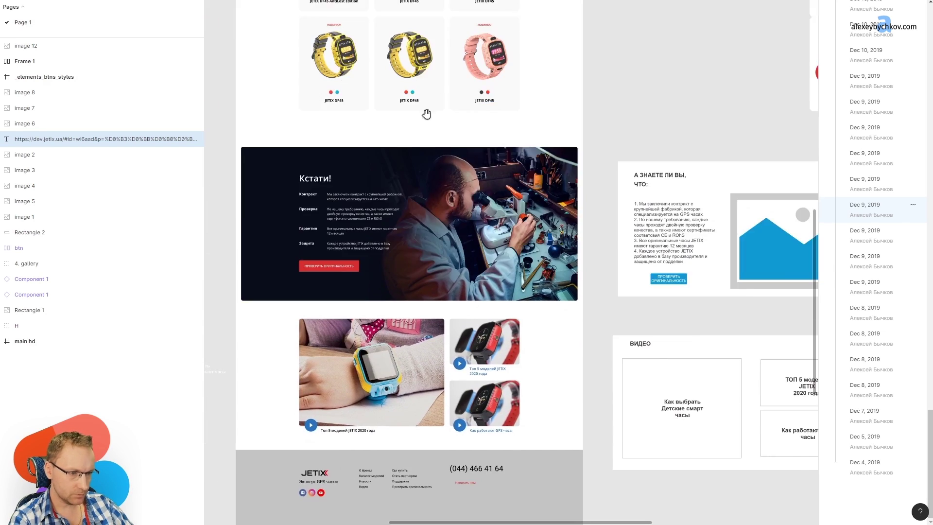
left_click_drag(462, 103, 445, 450)
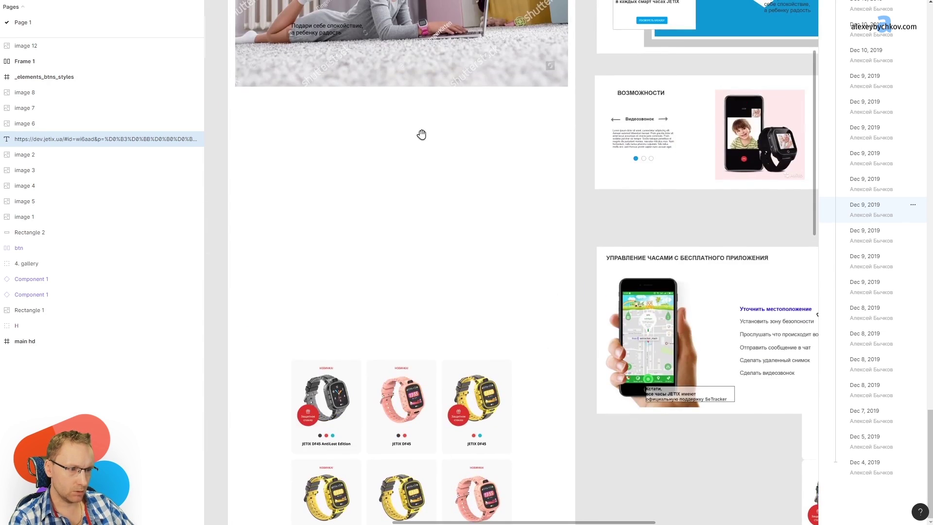
scroll(456, 169, "down", 6)
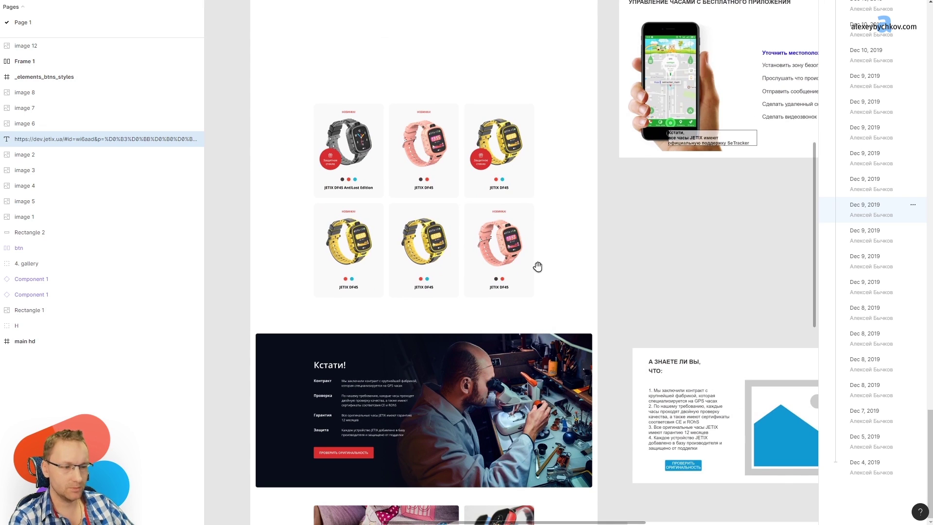
scroll(538, 266, "down", 4)
scroll(878, 210, "up", 2)
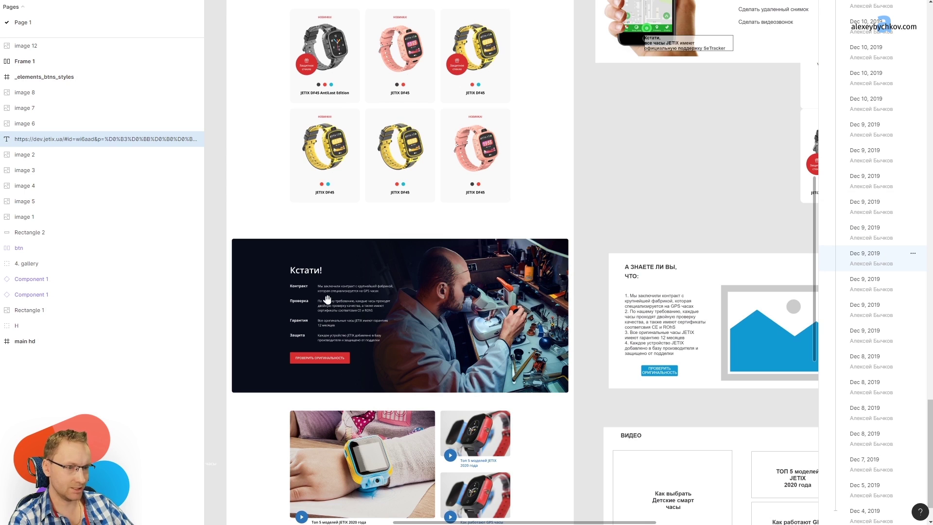
scroll(434, 370, "down", 2)
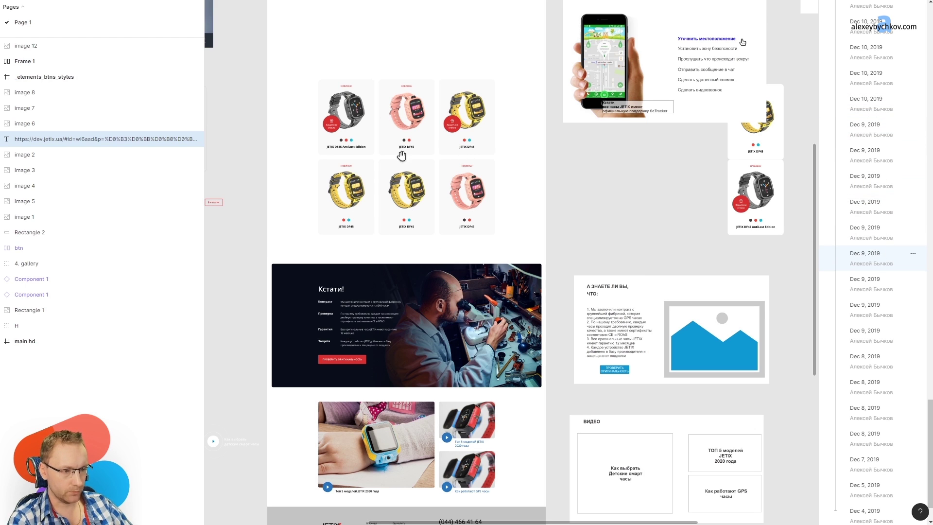
Open the earlier Dec 9, 2019 version with the plainer, unstyled footer draft
left_click(862, 232)
scroll(480, 202, "down", 5)
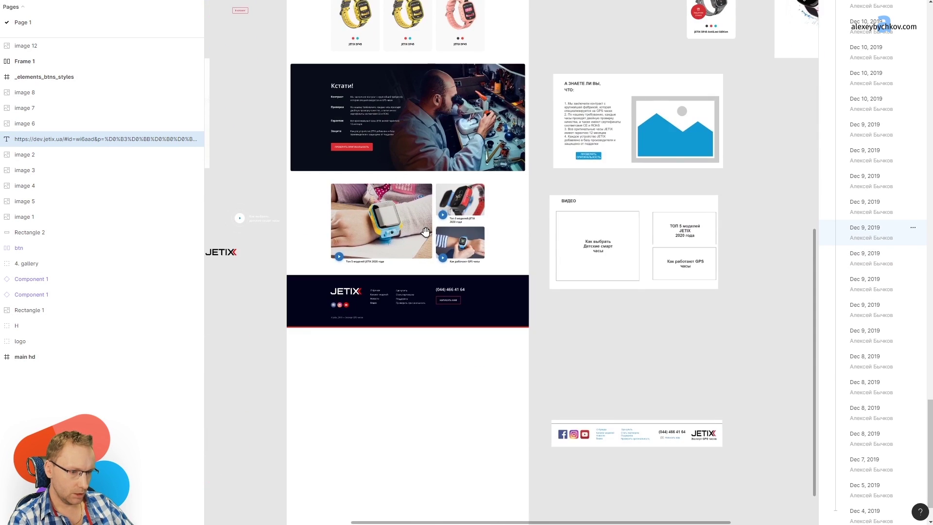
scroll(390, 277, "up", 3)
scroll(438, 261, "up", 3)
Switch between the Dec 9 versions with the grey footer and the dark footer
left_click(875, 255)
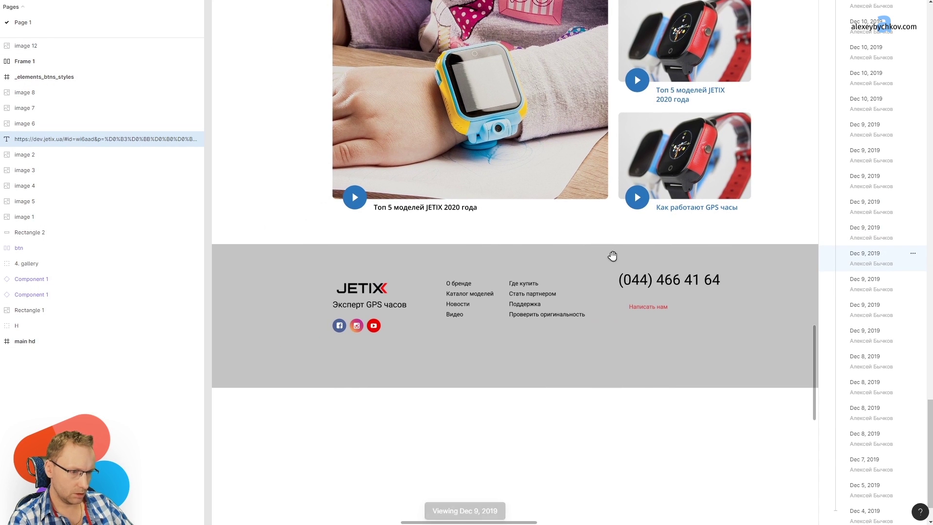
left_click(875, 232)
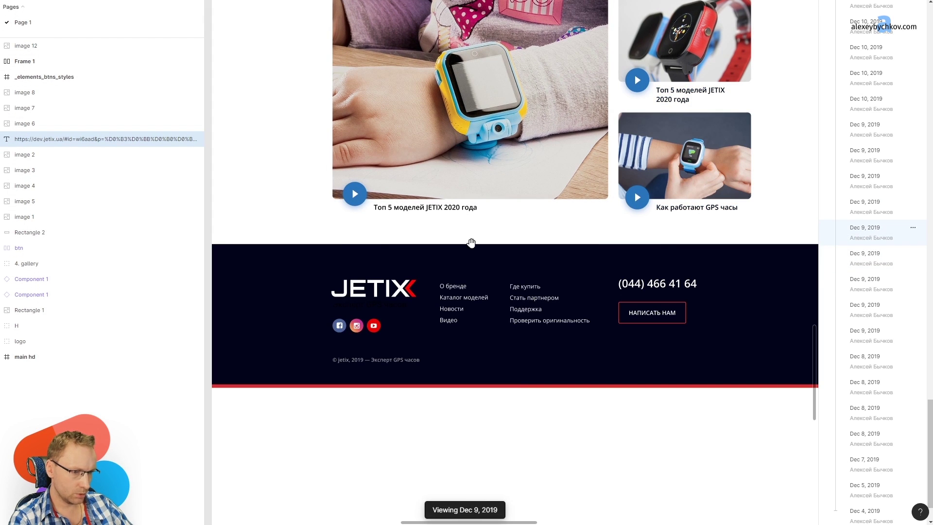
scroll(408, 111, "right", 2)
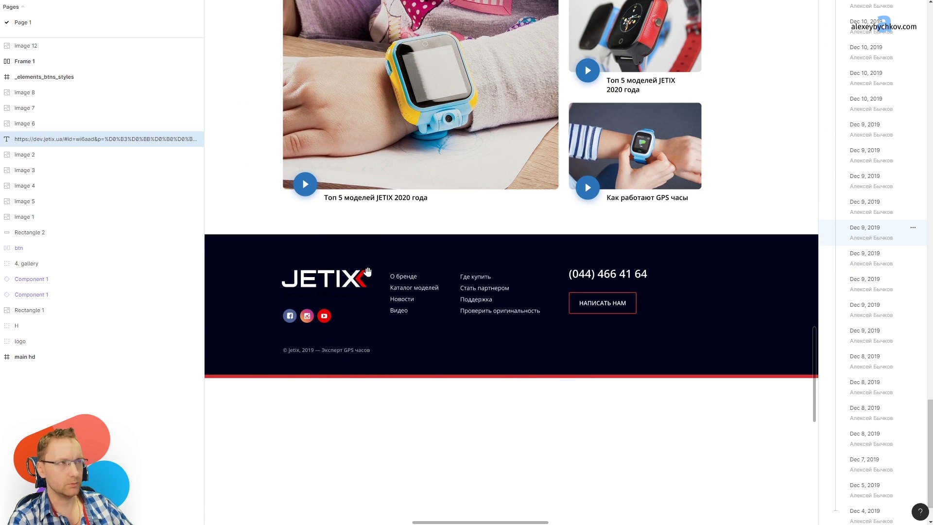
scroll(377, 294, "up", 5)
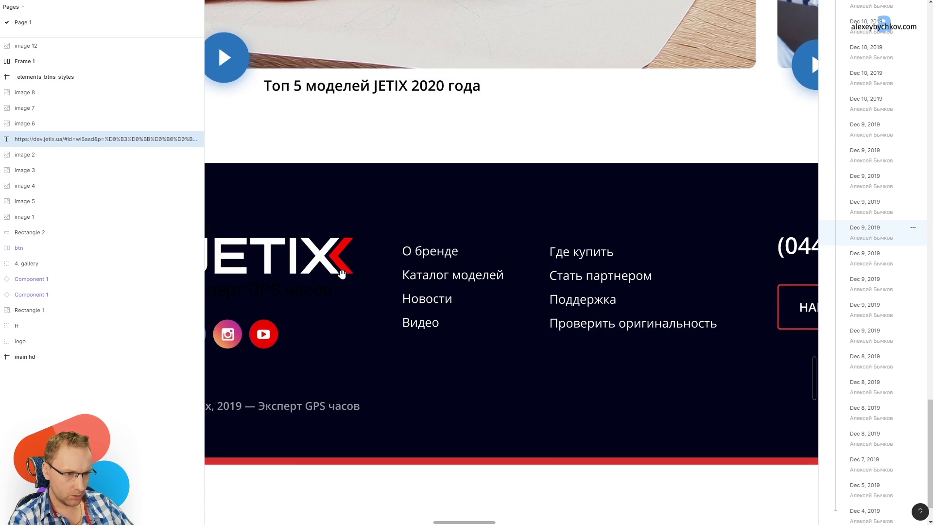
scroll(370, 255, "down", 5)
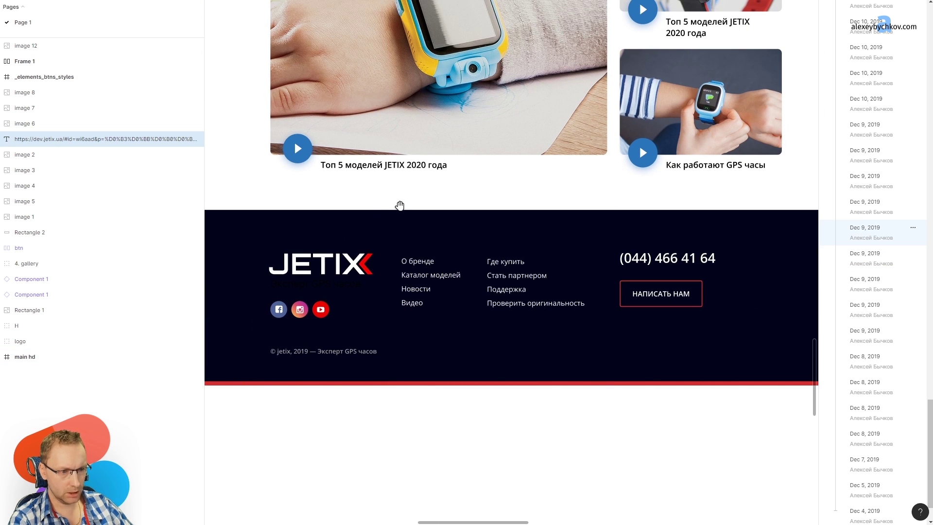
scroll(469, 310, "down", 5)
Pan between the Кстати! section, watch cards, gallery and JETIX footer to compare them
mouse_move(527, 119)
left_mouse_down()
mouse_move(508, 462)
mouse_move(473, 206)
mouse_move(461, 366)
mouse_move(411, 283)
left_mouse_up()
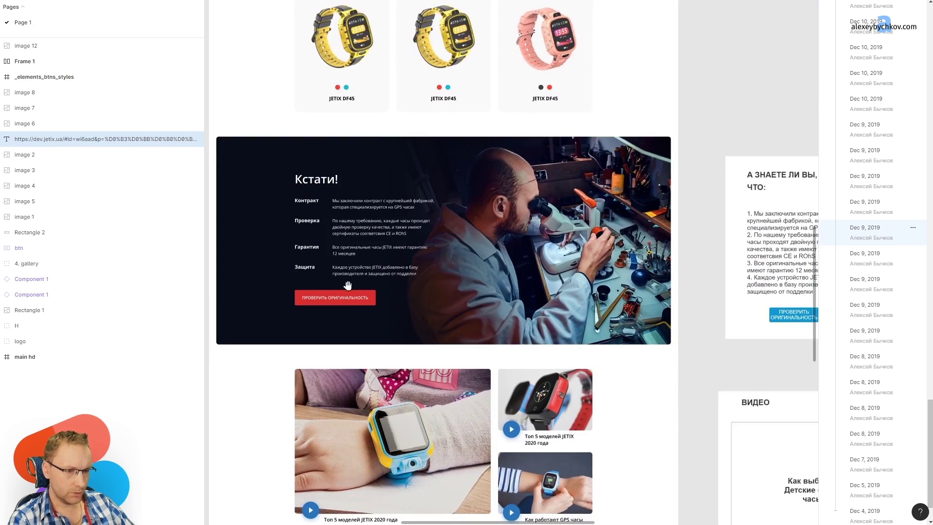
left_click_drag(348, 285, 386, 178)
mouse_move(399, 108)
left_mouse_down()
mouse_move(431, 416)
mouse_move(439, 181)
mouse_move(432, 410)
mouse_move(448, 373)
left_mouse_up()
scroll(448, 374, "down", 5)
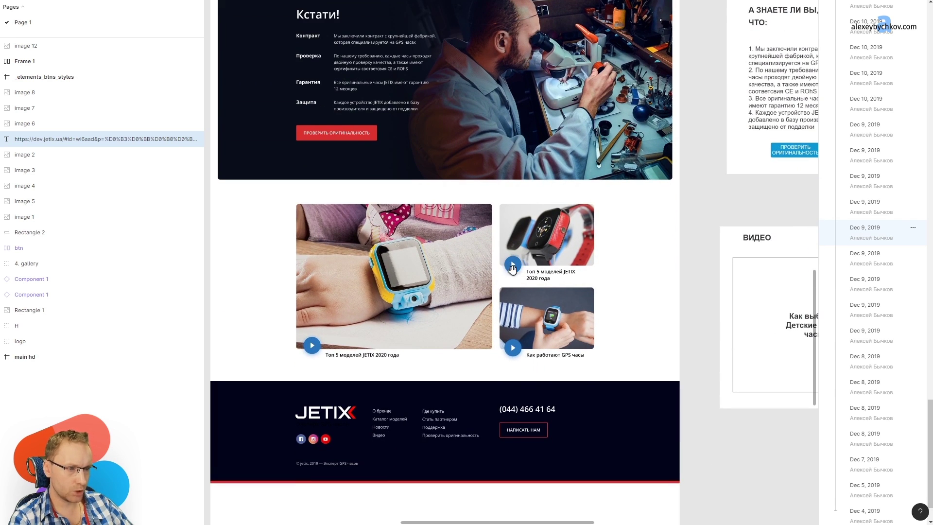
scroll(513, 269, "up", 6)
scroll(474, 150, "up", 3)
Move the view up to the main hd hero banner, then scroll back down the page
left_click_drag(475, 150, 496, 479)
scroll(496, 480, "up", 9)
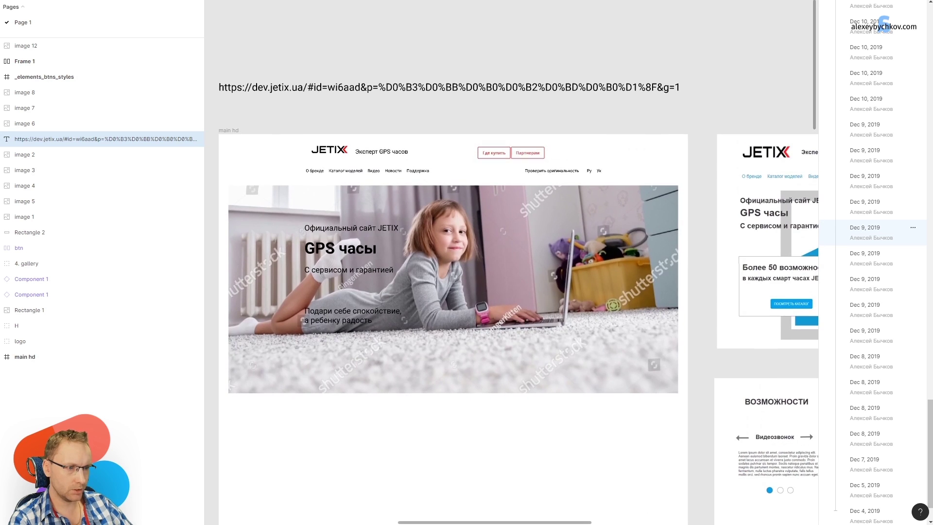
scroll(327, 261, "down", 8)
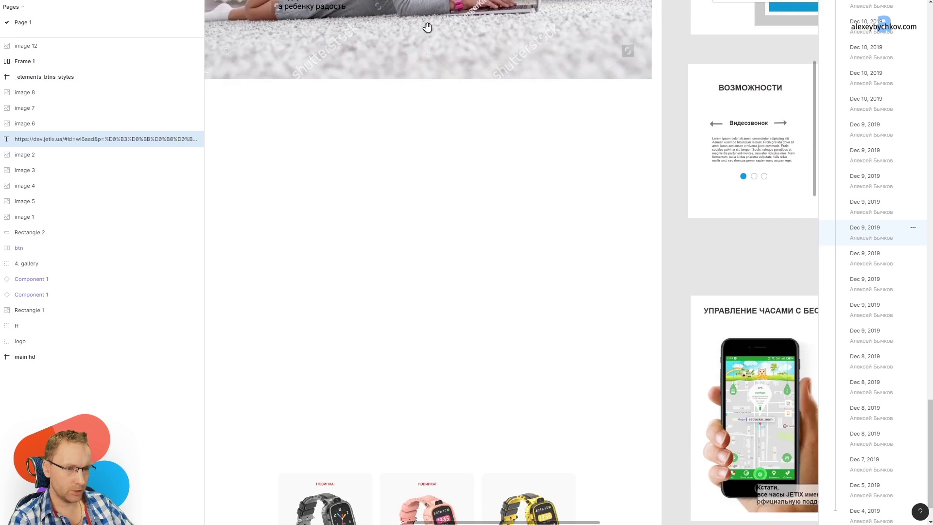
scroll(427, 28, "down", 6)
scroll(474, 354, "down", 8)
scroll(533, 459, "down", 4)
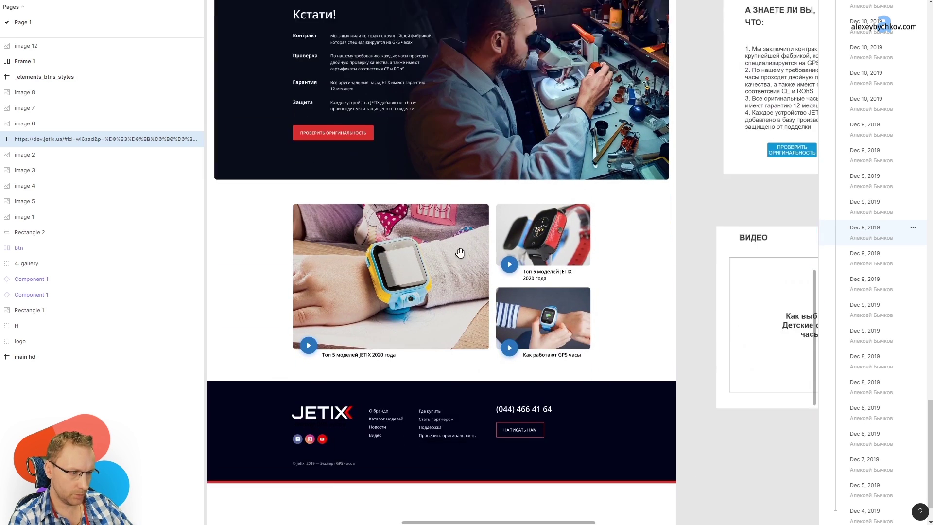
scroll(555, 272, "down", 1)
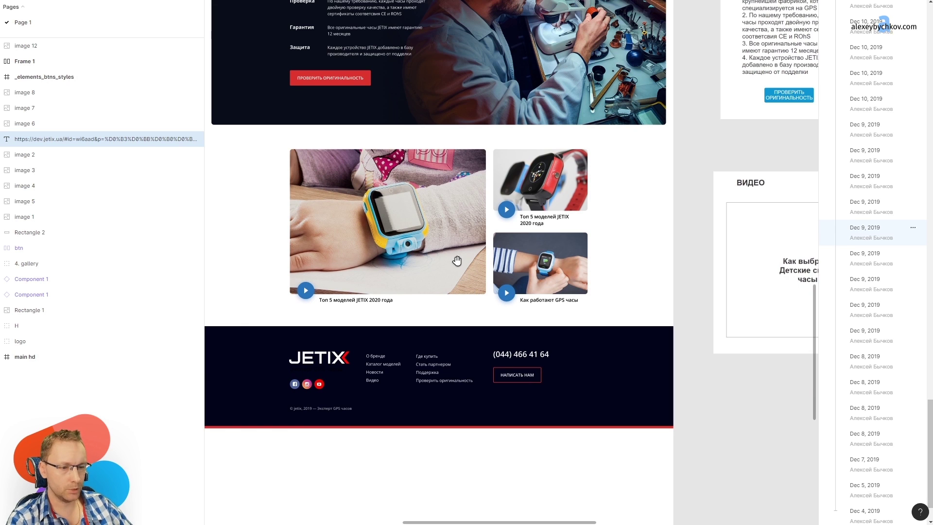
scroll(456, 261, "down", 1, "ctrl")
scroll(479, 260, "up", 3)
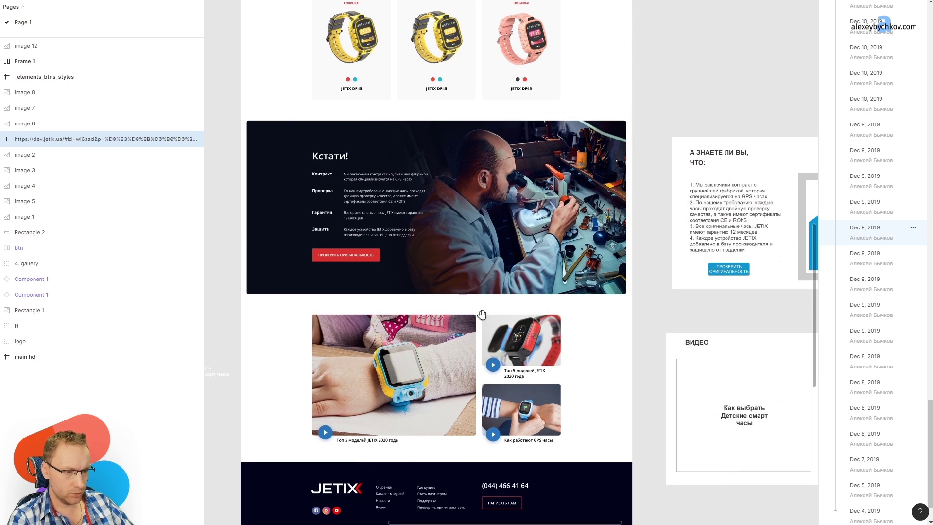
Step through older Dec 9 versions, then return to the previous one
left_click(875, 258)
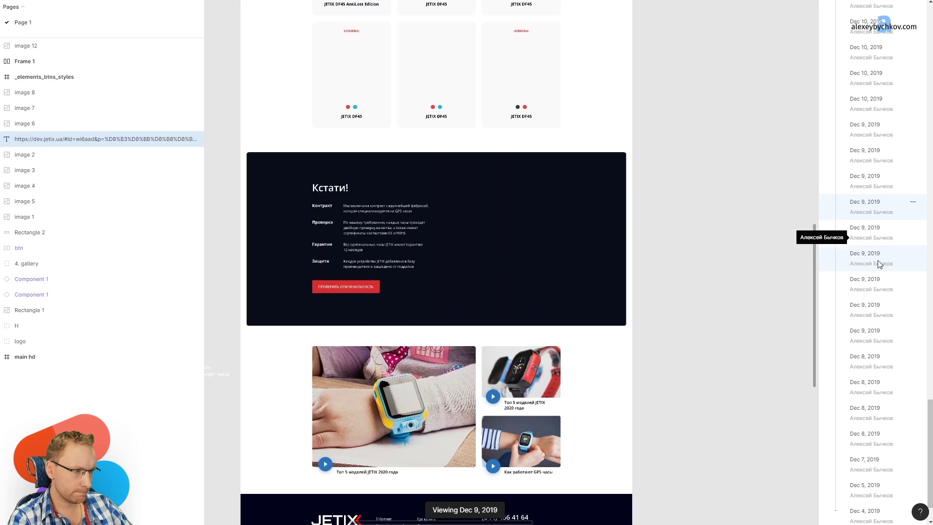
scroll(412, 242, "down", 4)
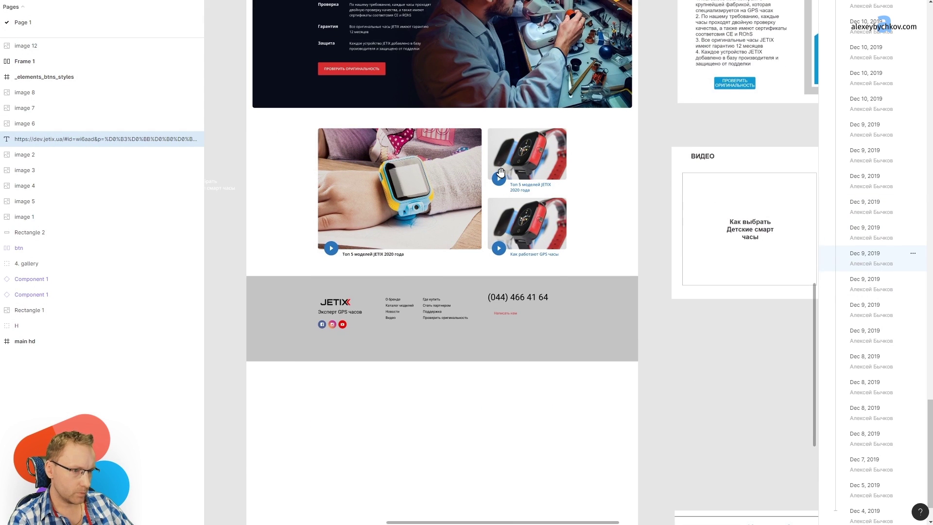
left_click(869, 285)
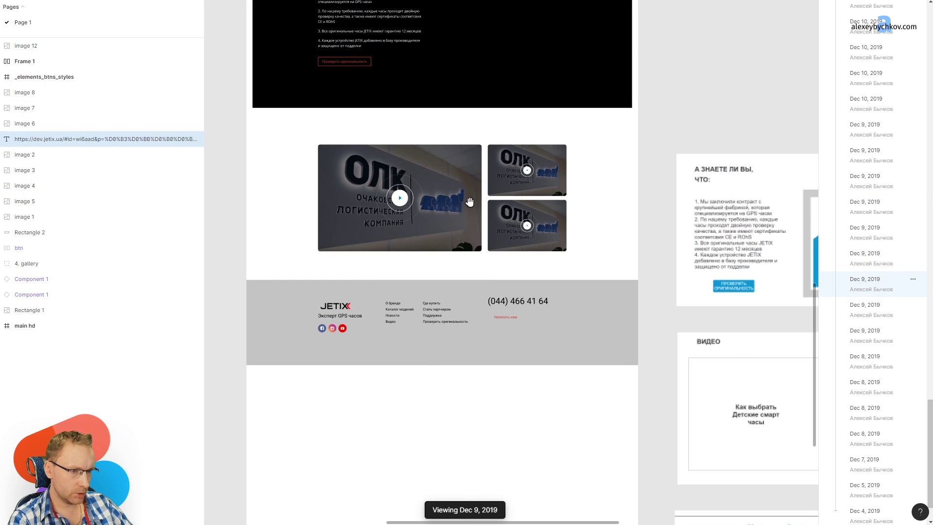
scroll(416, 241, "up", 5)
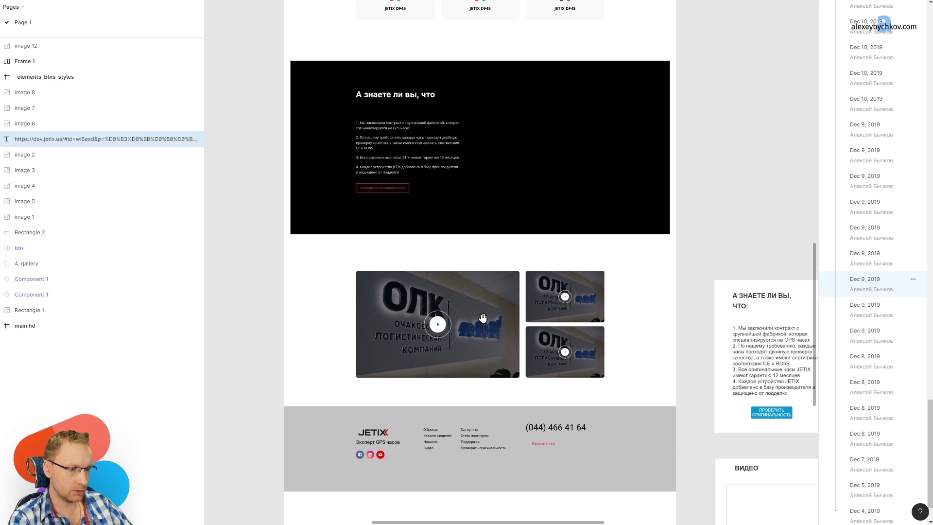
left_click(875, 260)
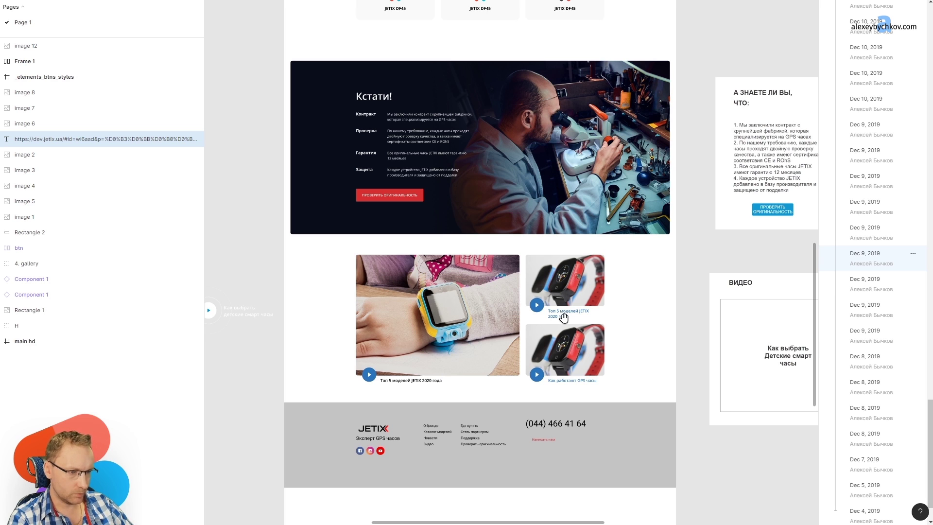
View the dark-footer Dec 9 version's Возможности and Управление часами sections
left_click(883, 218)
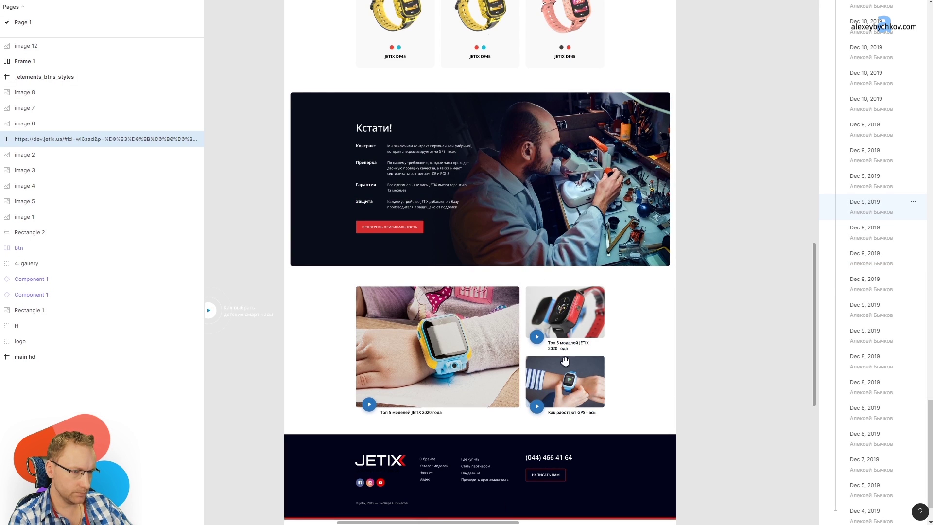
scroll(497, 262, "up", 5)
scroll(497, 261, "down", 5)
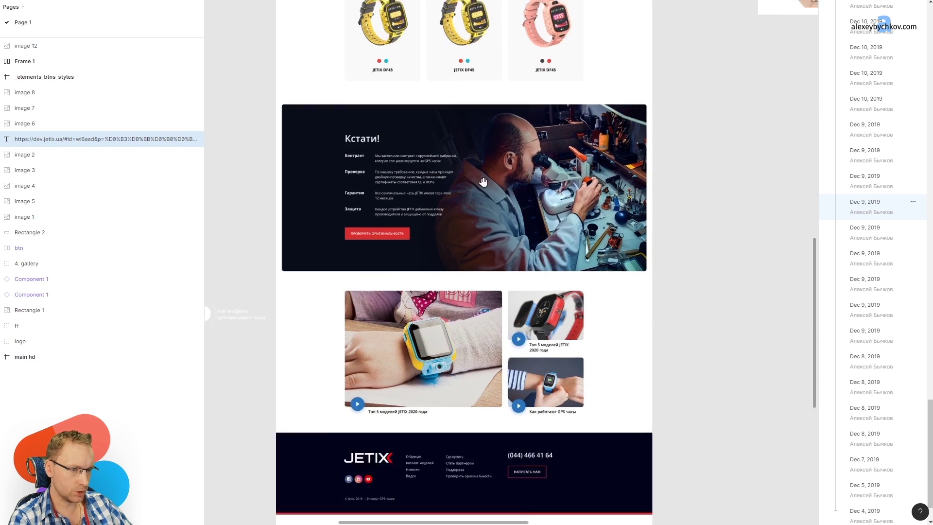
scroll(506, 101, "down", 5)
scroll(506, 101, "up", 3)
scroll(520, 153, "up", 3)
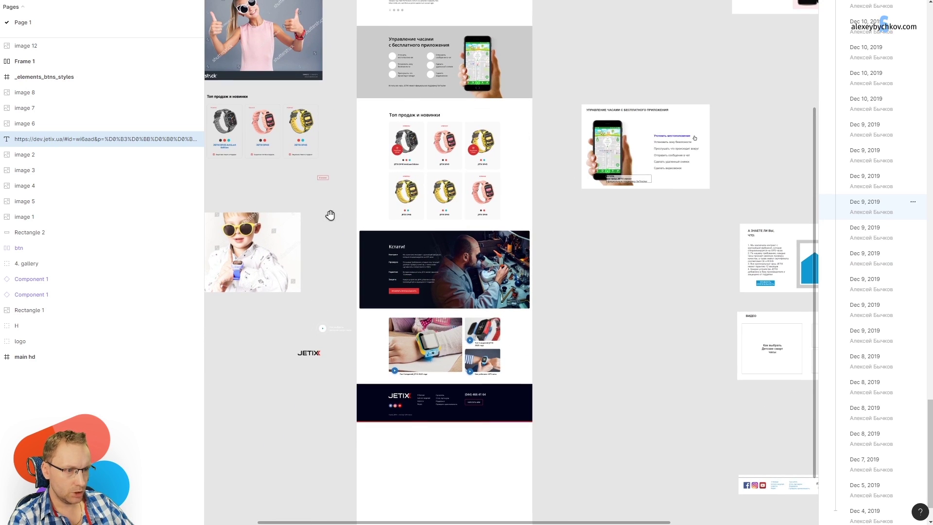
scroll(444, 159, "up", 3)
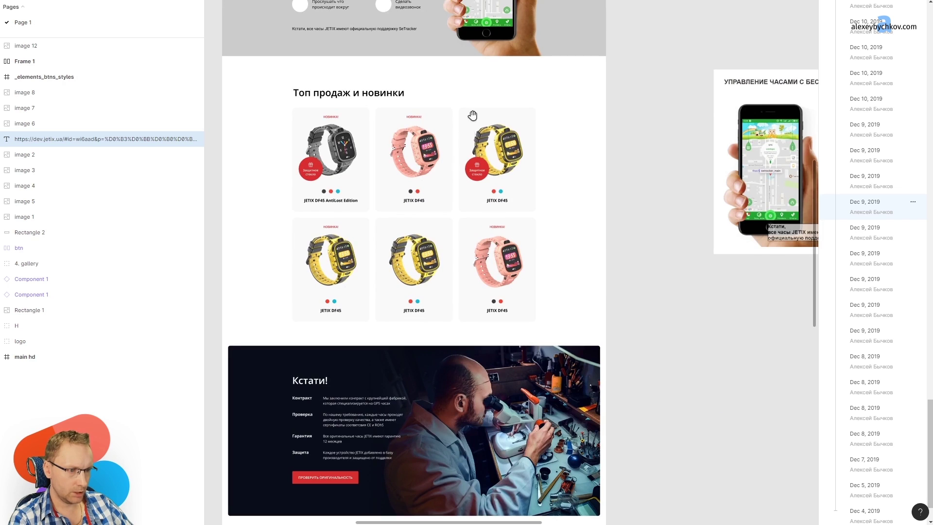
left_click_drag(472, 115, 493, 411)
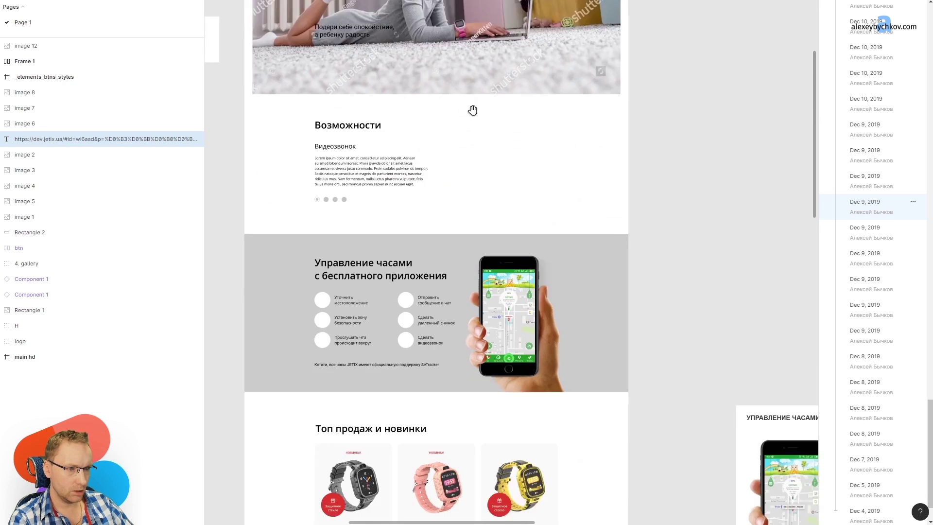
scroll(473, 109, "down", 6)
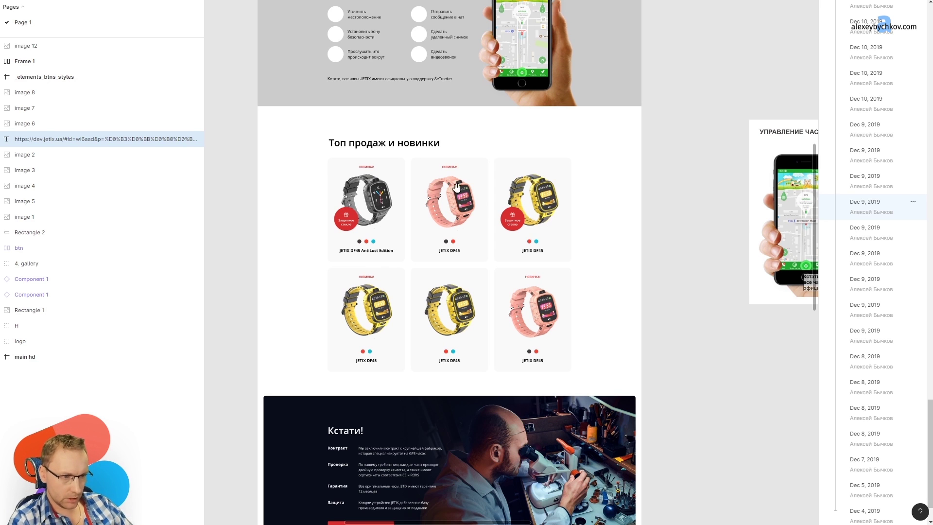
Click through older Dec 9 versions, ending on one with a single top-sellers watch photo
left_click(869, 181)
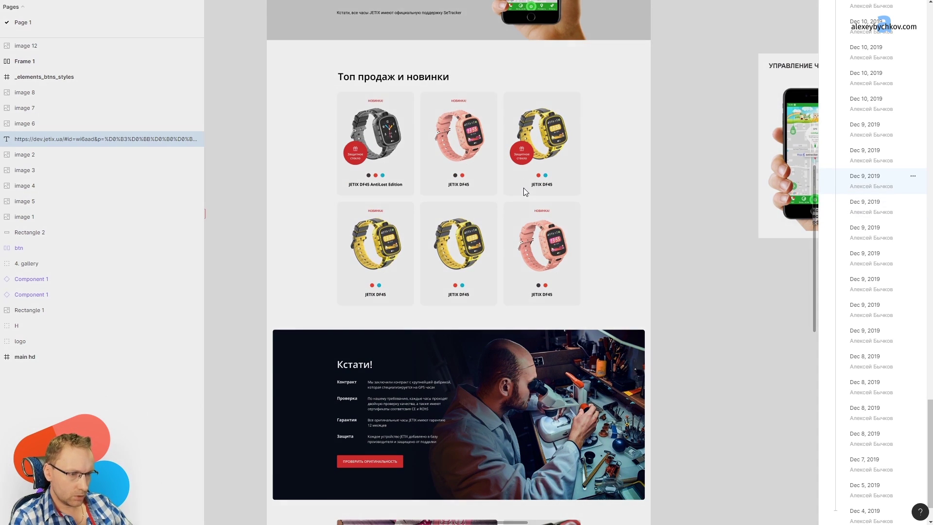
scroll(488, 218, "up", 3)
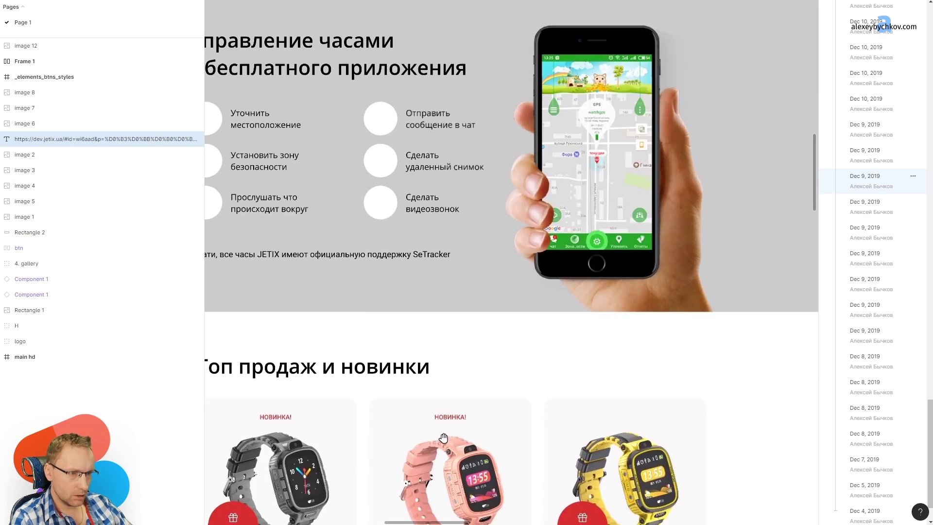
scroll(488, 218, "up", 2)
scroll(488, 218, "down", 2)
left_click(886, 161)
scroll(468, 229, "down", 2)
scroll(468, 229, "down", 1)
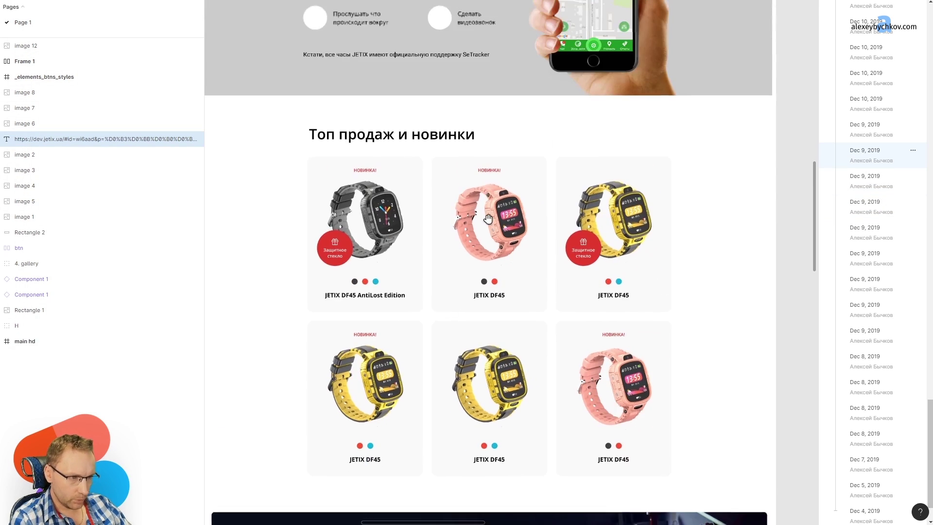
left_click(882, 129)
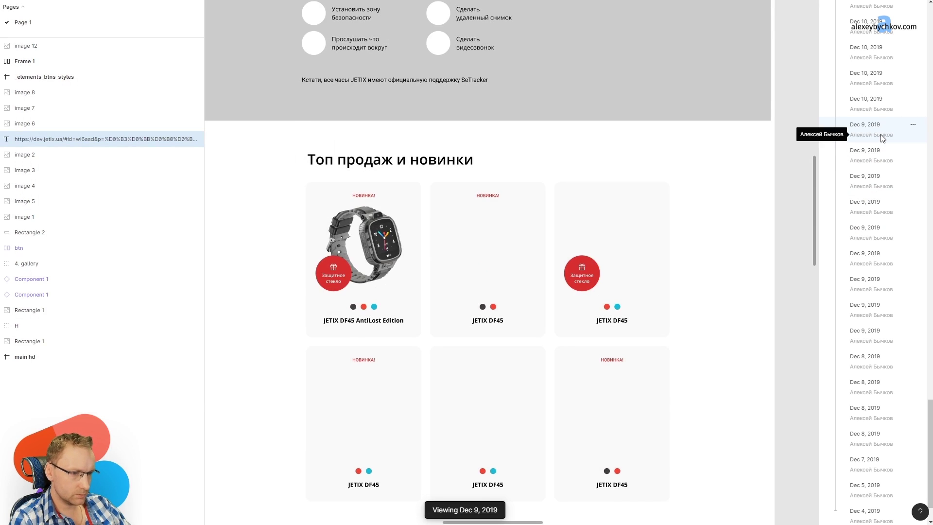
Compare versions with and without phone and watch images, panning between the app frame and watch grid
scroll(517, 346, "up", 5)
left_click(888, 159)
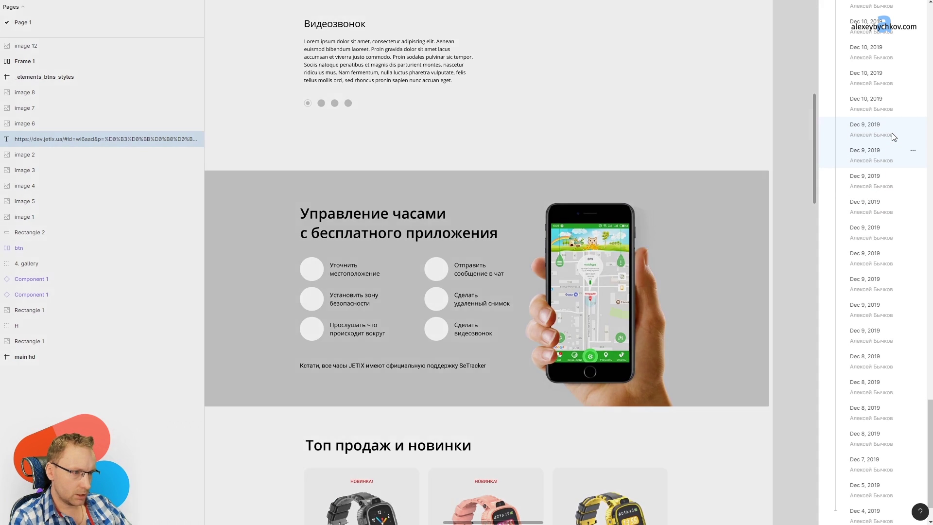
left_click(893, 137)
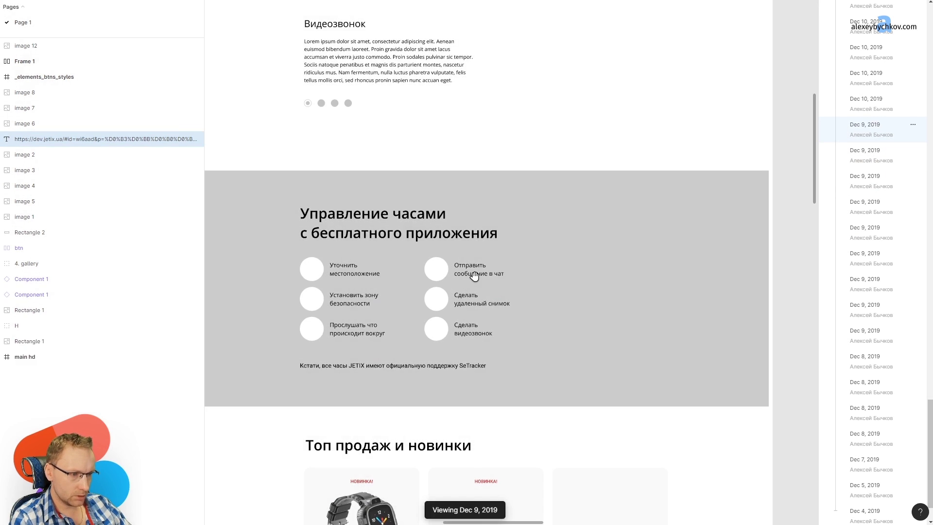
scroll(482, 273, "down", 3)
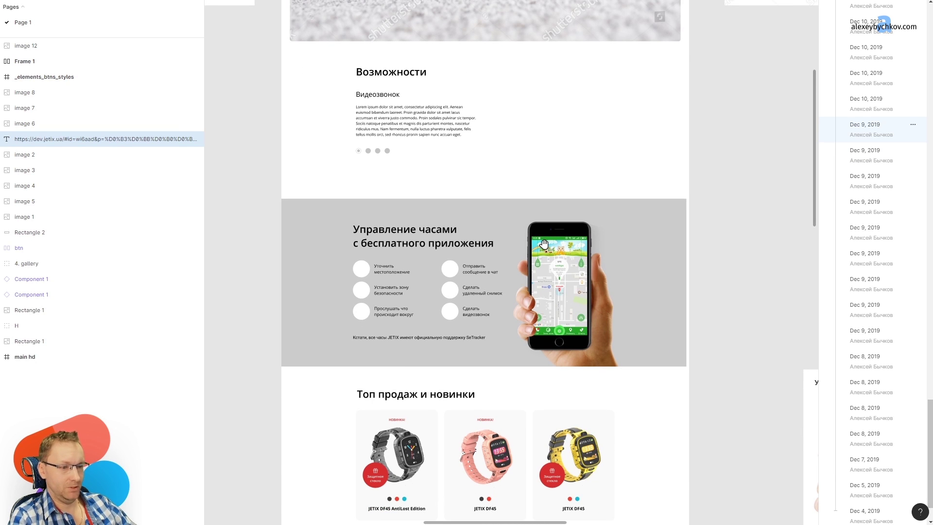
left_click_drag(617, 283, 387, 222)
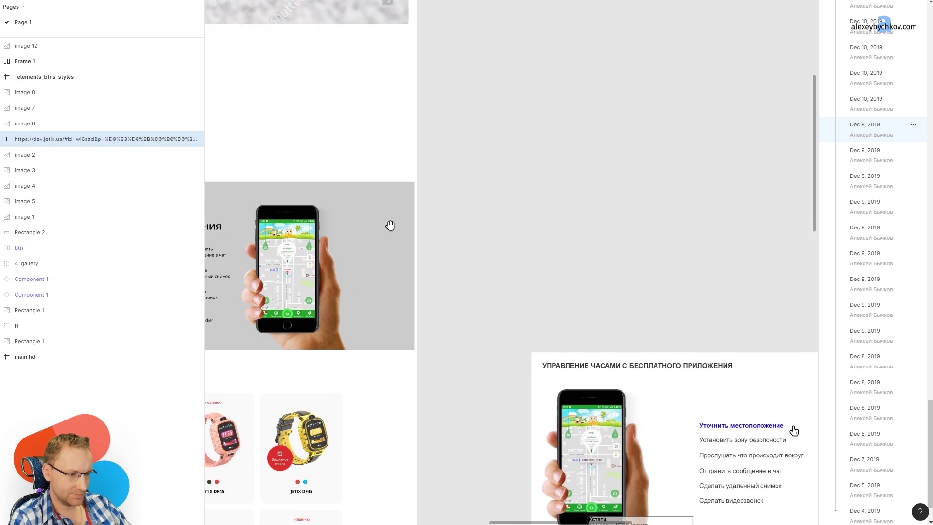
left_click_drag(425, 364, 513, 235)
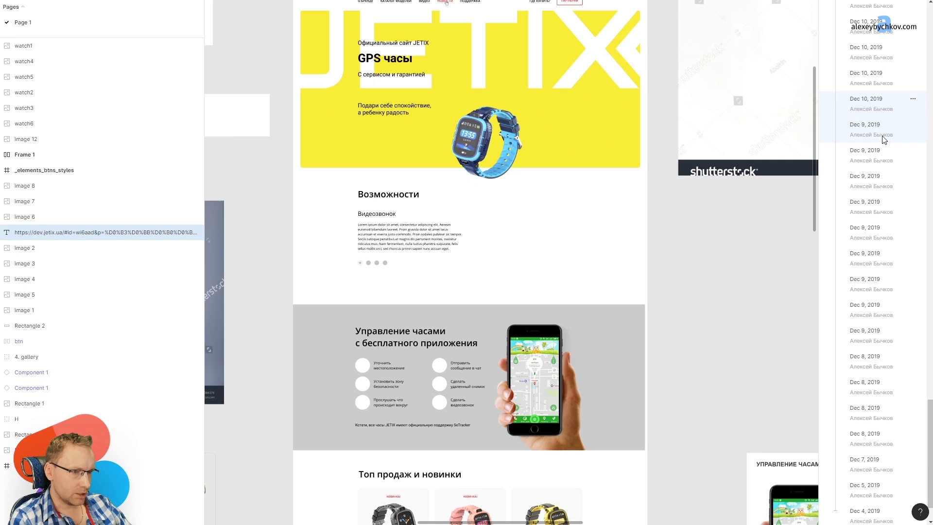
Cycle through Dec 9 versions until the girl-with-laptop hero and uppercase navigation appear
left_click(870, 130)
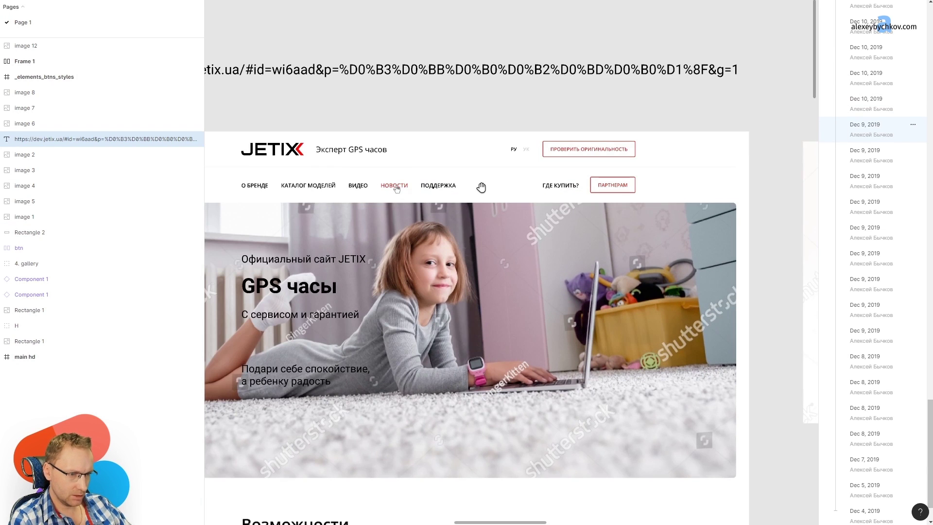
left_click(889, 181)
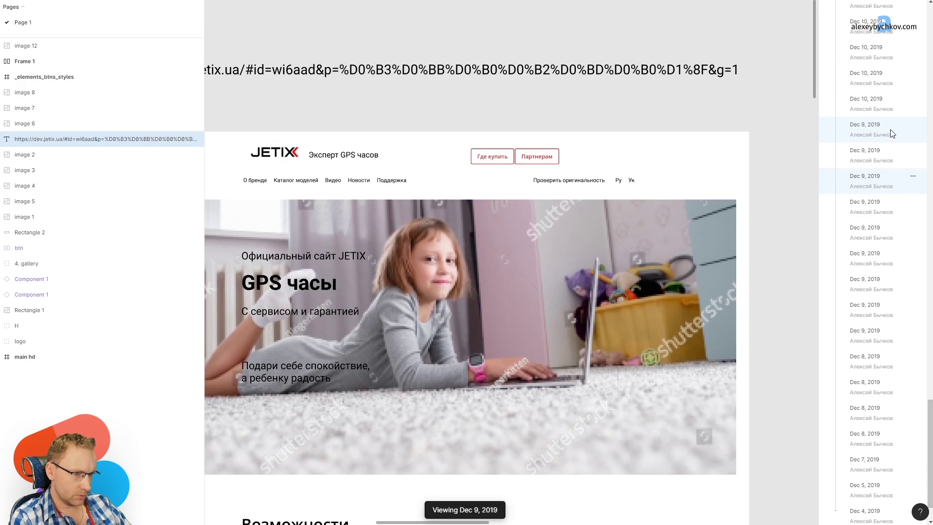
left_click(874, 151)
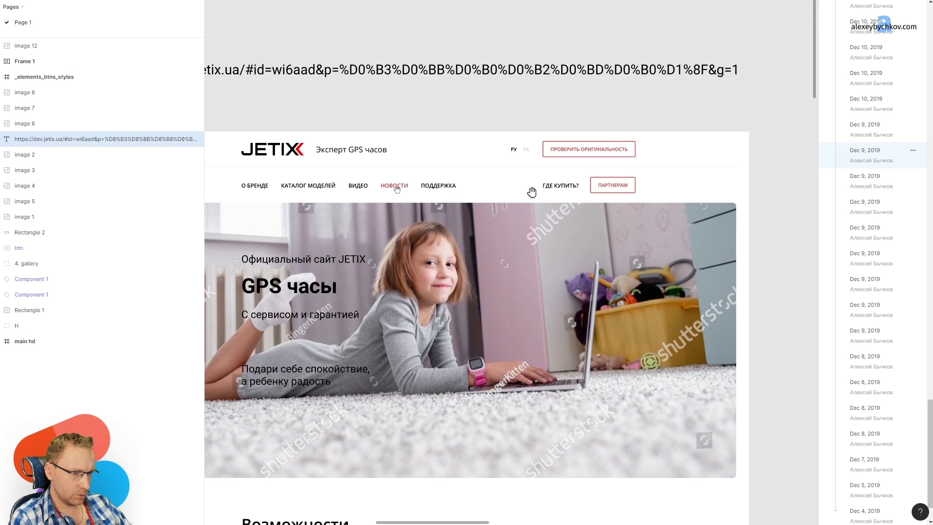
Scroll through the Dec 9 version's Возможности, app-control and top-sellers sections
scroll(267, 172, "left", 5)
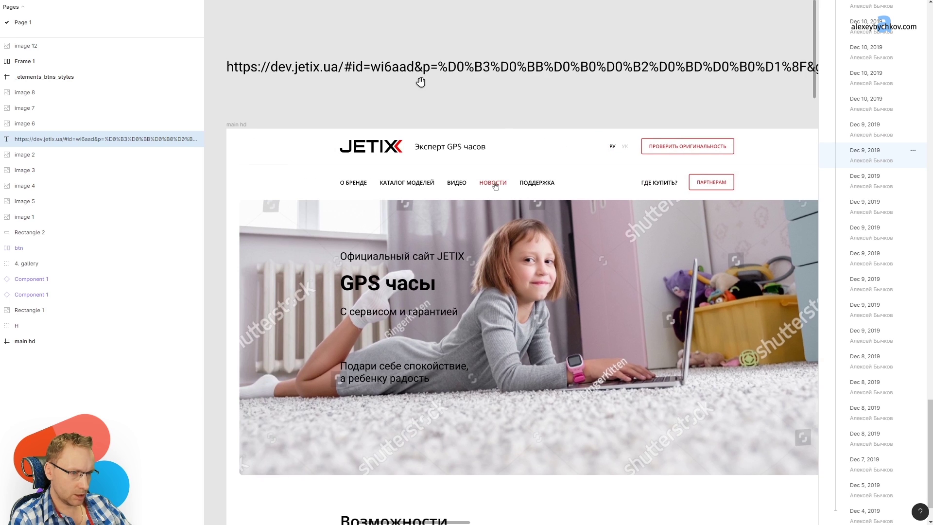
scroll(682, 236, "down", 2)
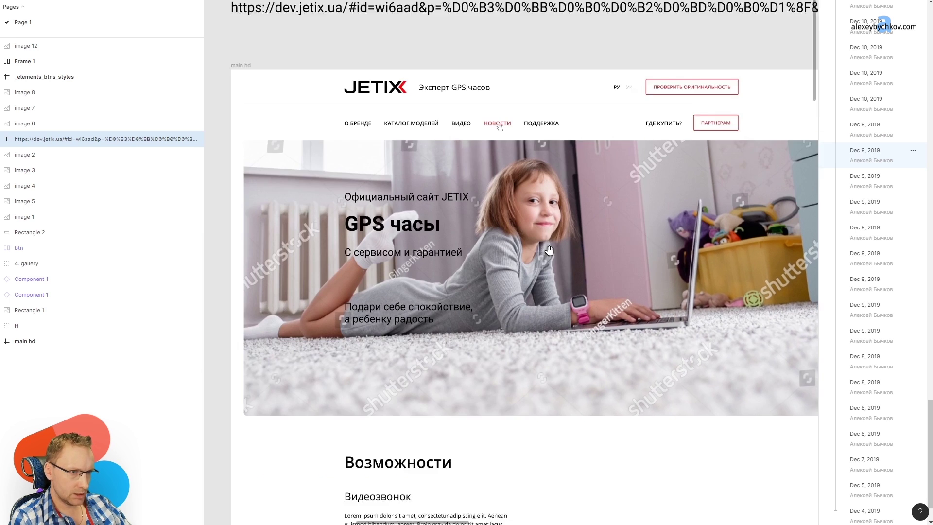
scroll(632, 209, "down", 3)
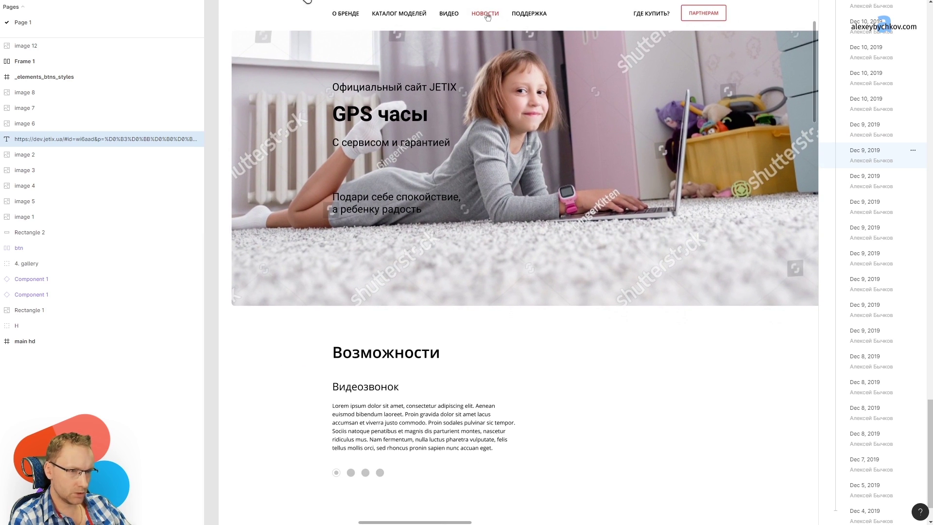
left_click_drag(605, 55, 587, 61)
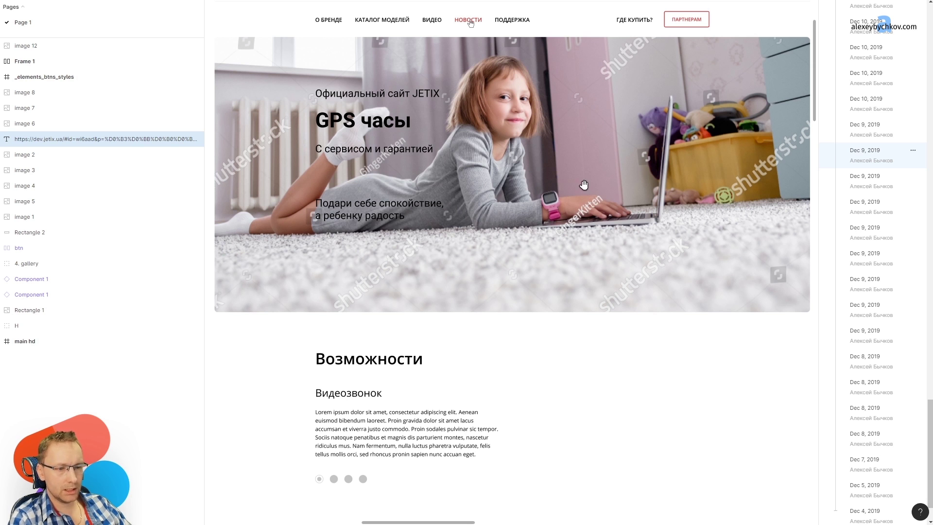
scroll(610, 86, "down", 3)
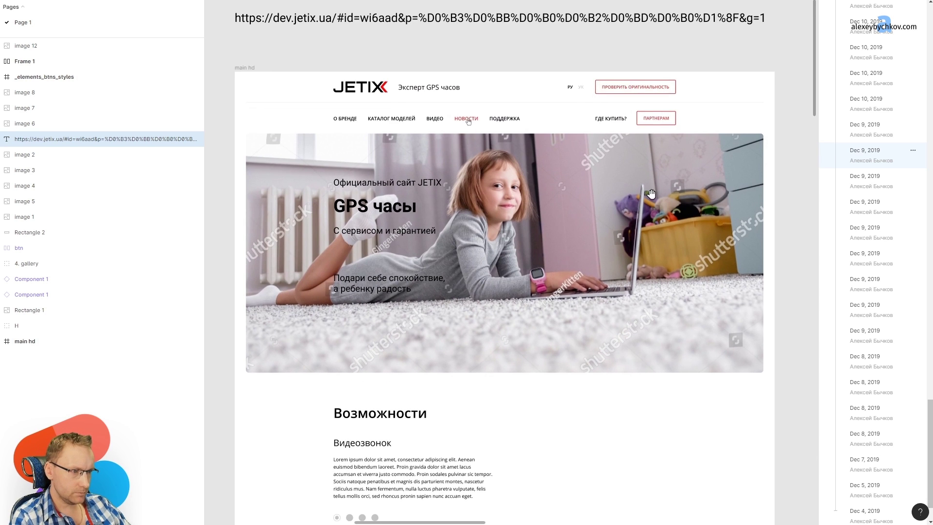
scroll(583, 219, "down", 10)
scroll(549, 214, "up", 1)
scroll(548, 292, "up", 9)
scroll(559, 195, "down", 12)
scroll(583, 243, "up", 6)
scroll(666, 243, "up", 4)
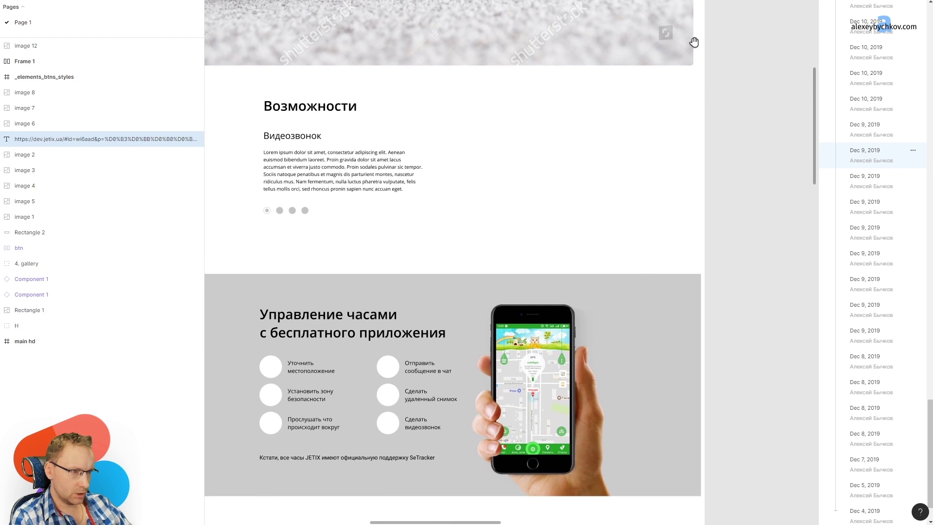
scroll(567, 336, "down", 5)
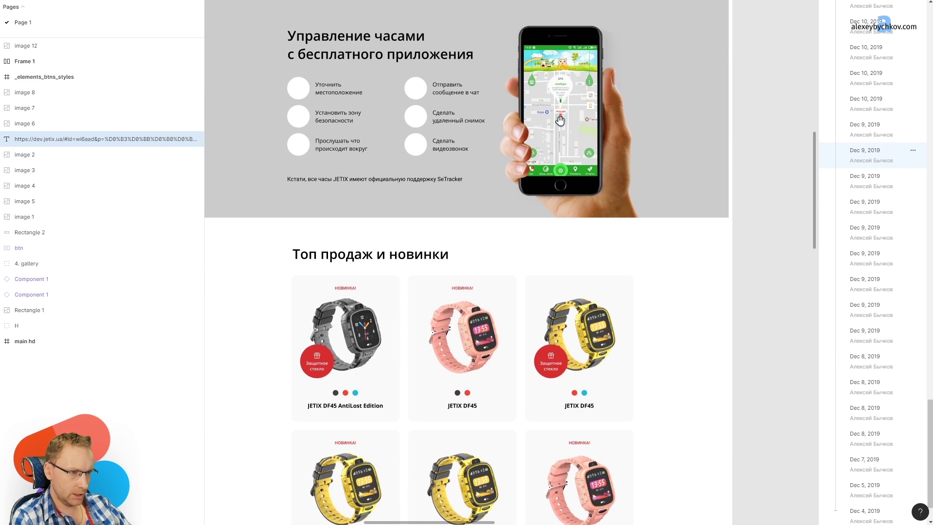
scroll(560, 120, "up", 5)
Pan back up to the GPS watches hero and the JETIX header above it
left_click_drag(521, 62, 601, 228)
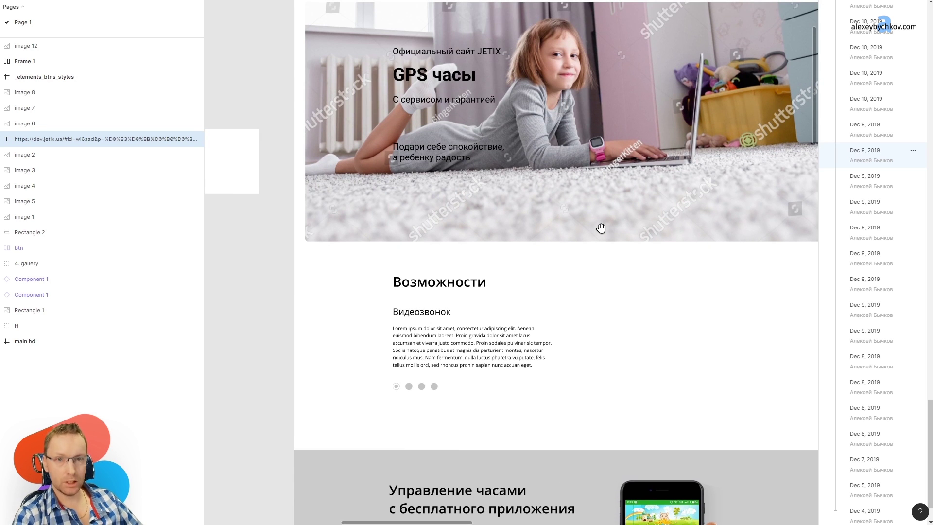
mouse_move(576, 386)
left_mouse_down()
mouse_move(546, 67)
mouse_move(544, 192)
left_mouse_up()
scroll(654, 95, "down", 2)
left_click_drag(654, 95, 629, 202)
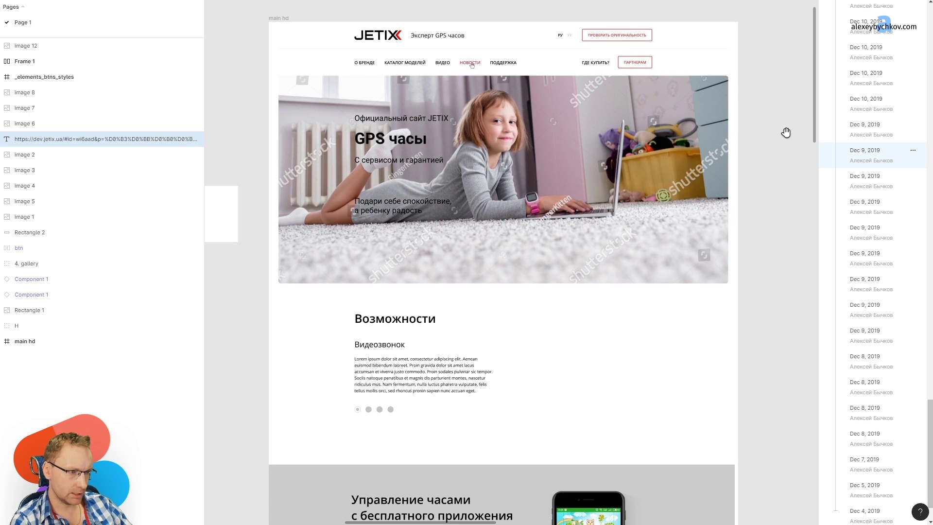
Move from the Dec 9 version to the Dec 10 yellow-hero version and scroll down its page
left_click(884, 131)
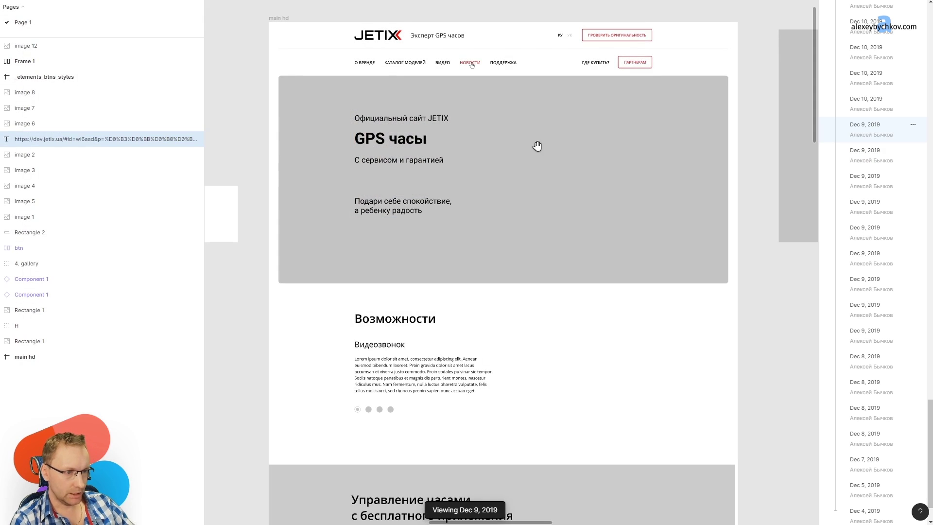
left_click(875, 103)
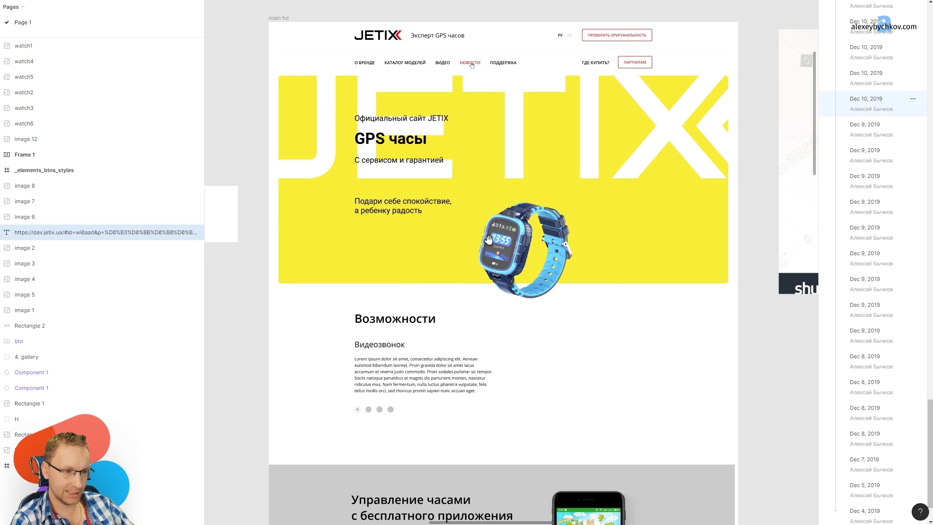
scroll(666, 228, "down", 3)
key("Down")
scroll(666, 179, "down", 2)
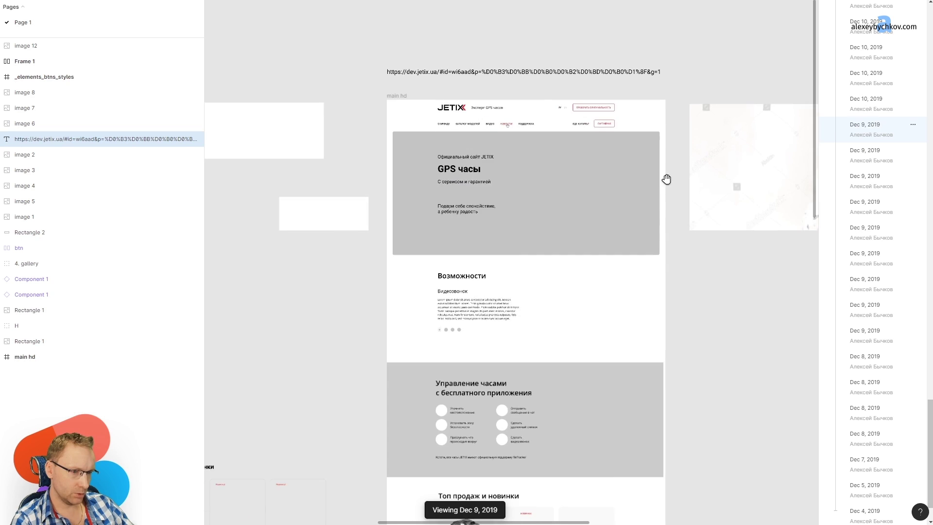
scroll(666, 179, "down", 3)
scroll(552, 119, "down", 4)
scroll(537, 146, "down", 5)
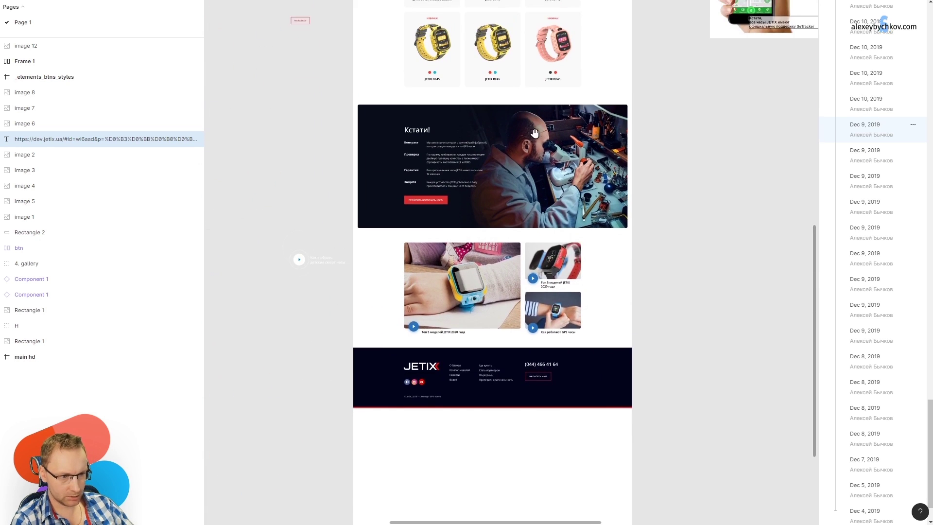
Scroll back up, then move from the yellow-hero version to the Dec 10 boy-on-playground hero version
scroll(498, 265, "up", 3)
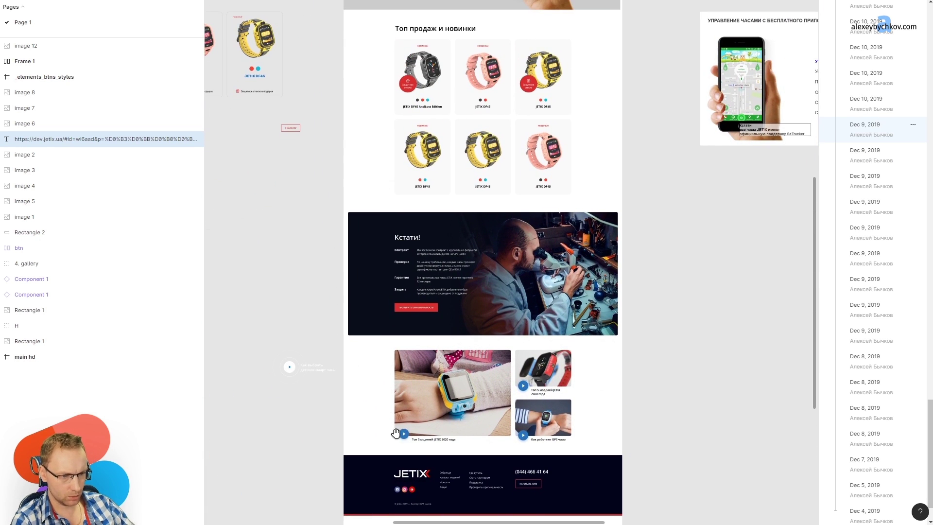
scroll(486, 243, "up", 5)
scroll(483, 355, "up", 3)
scroll(491, 389, "up", 2)
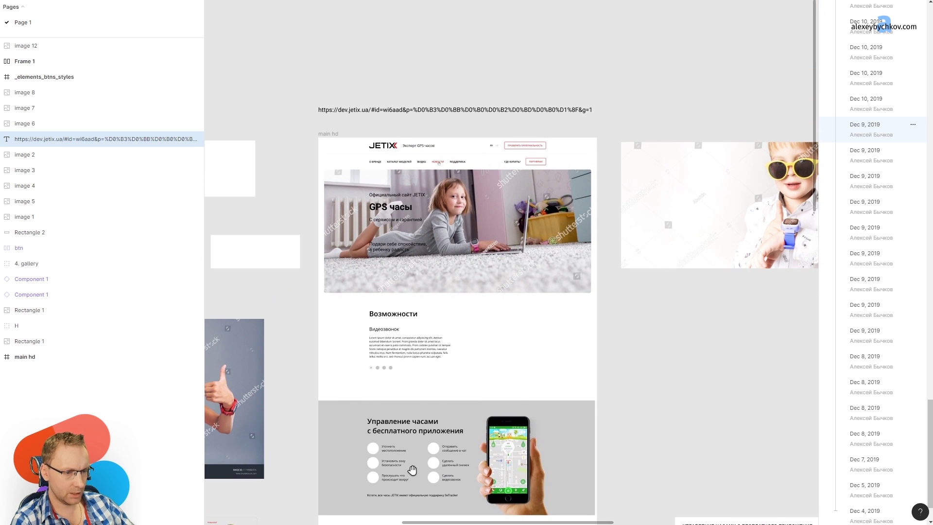
left_click(890, 99)
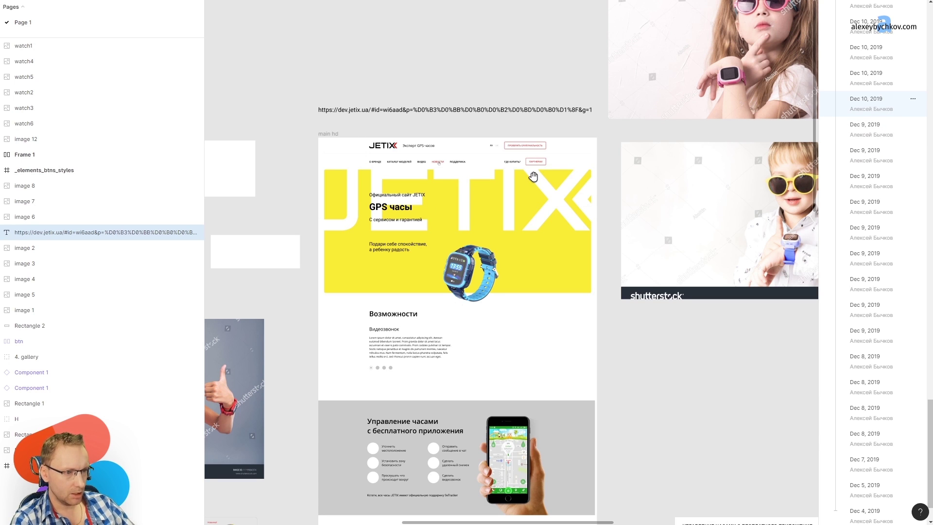
left_click(885, 80)
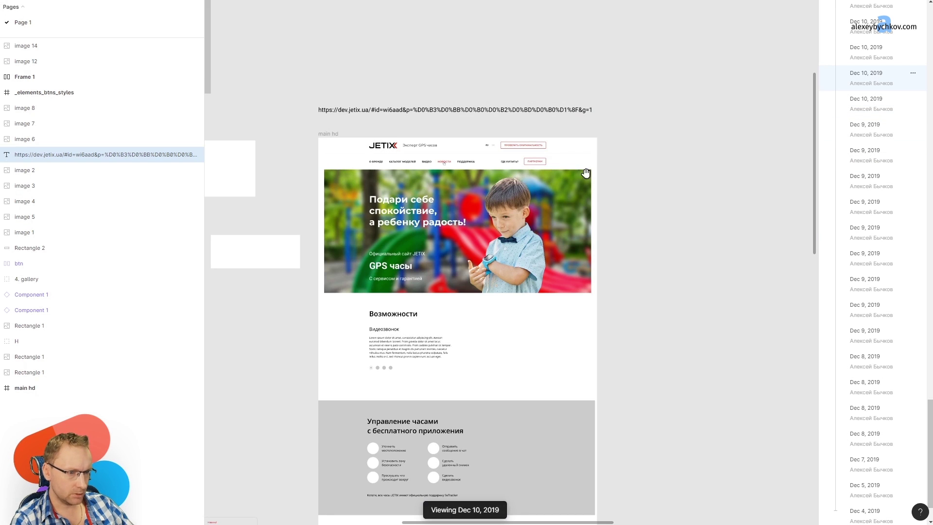
scroll(384, 189, "up", 3)
key("ctrl+shift+3")
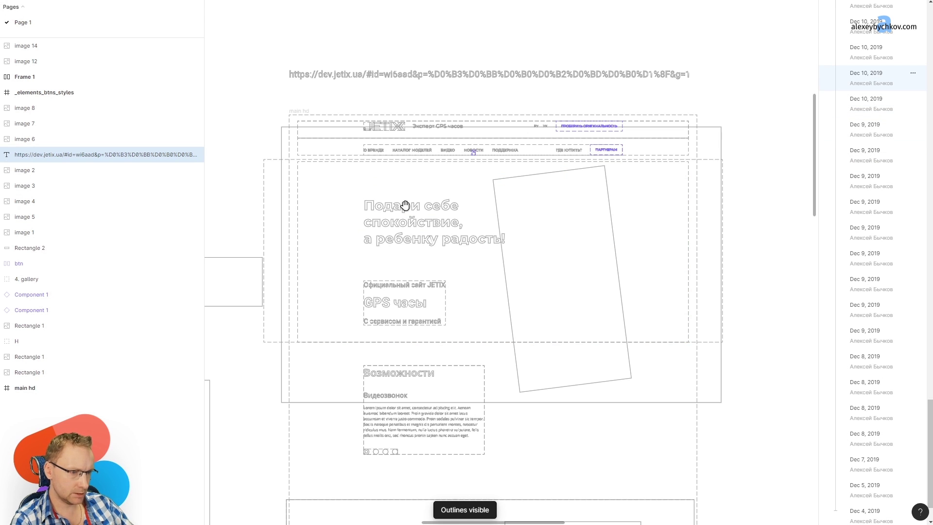
key("ctrl+shift+3")
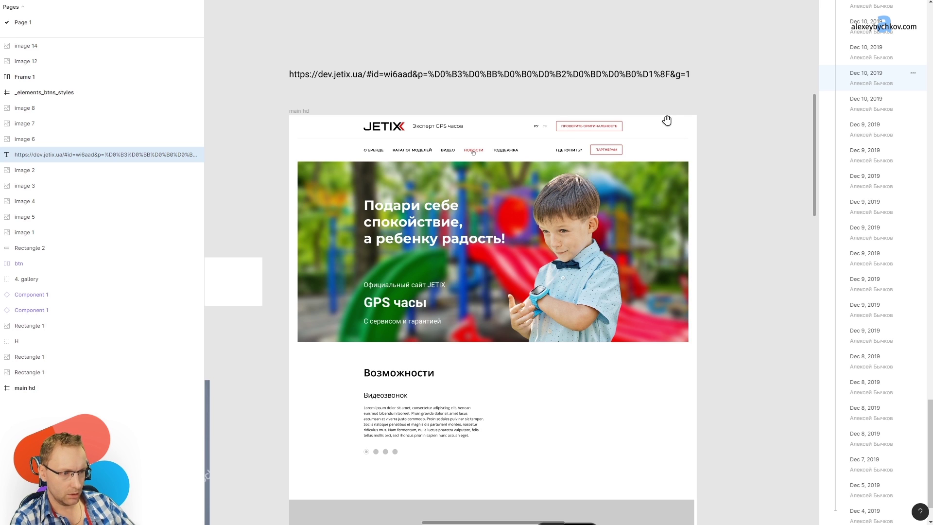
key("ctrl+shift+3")
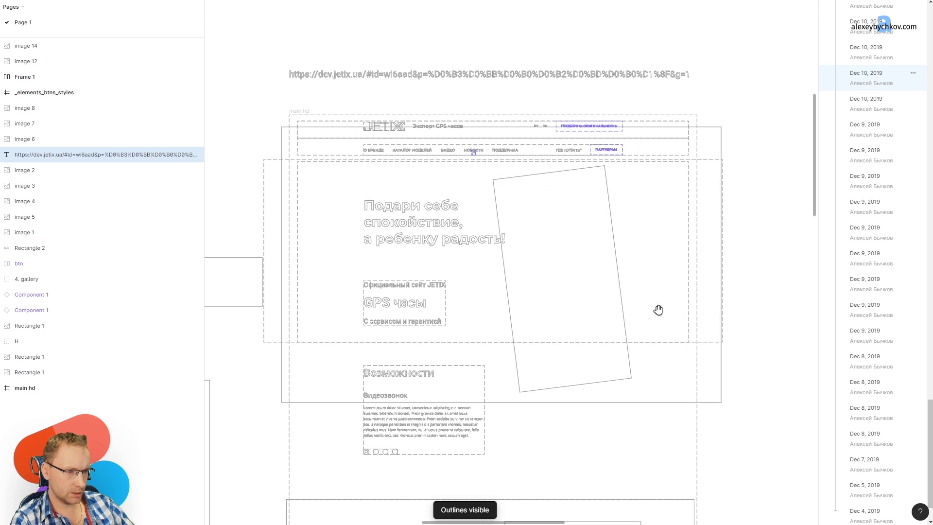
key("ctrl+y")
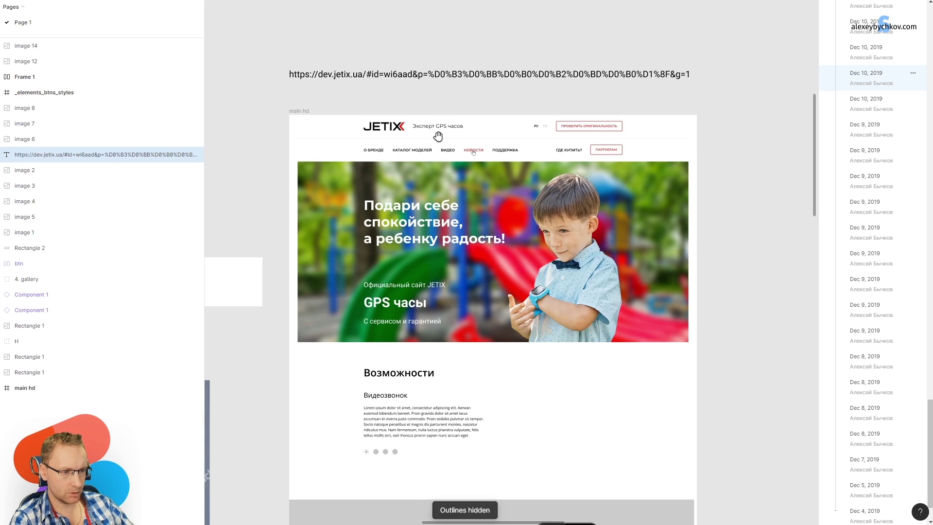
scroll(607, 176, "up", 5)
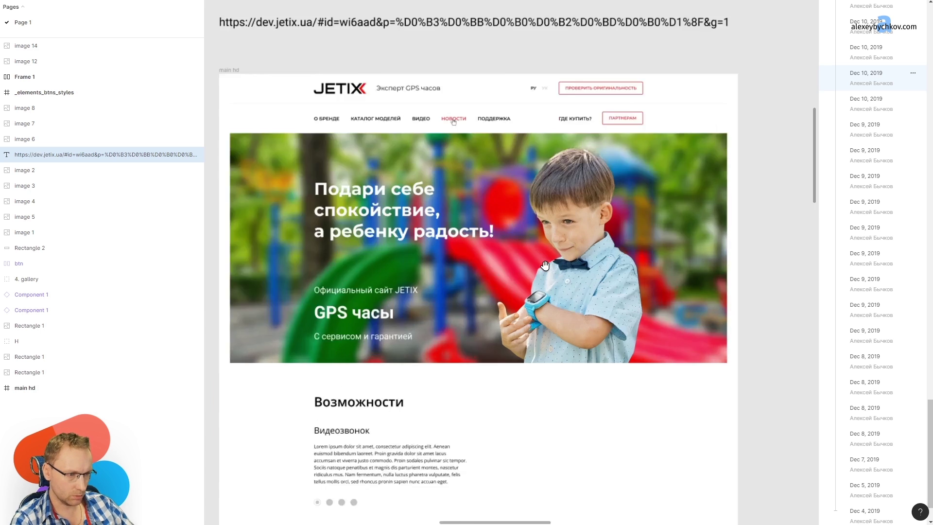
scroll(510, 285, "down", 5)
key("ctrl+y")
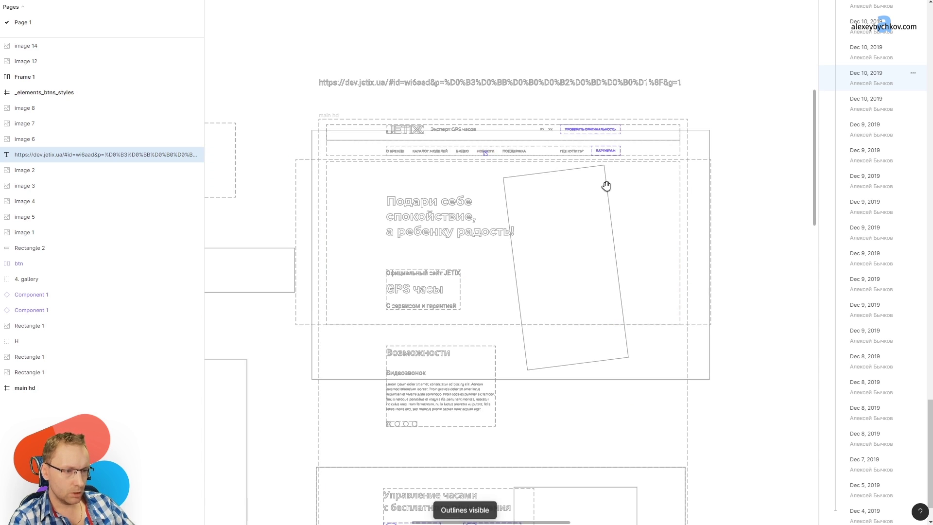
key("ctrl+y")
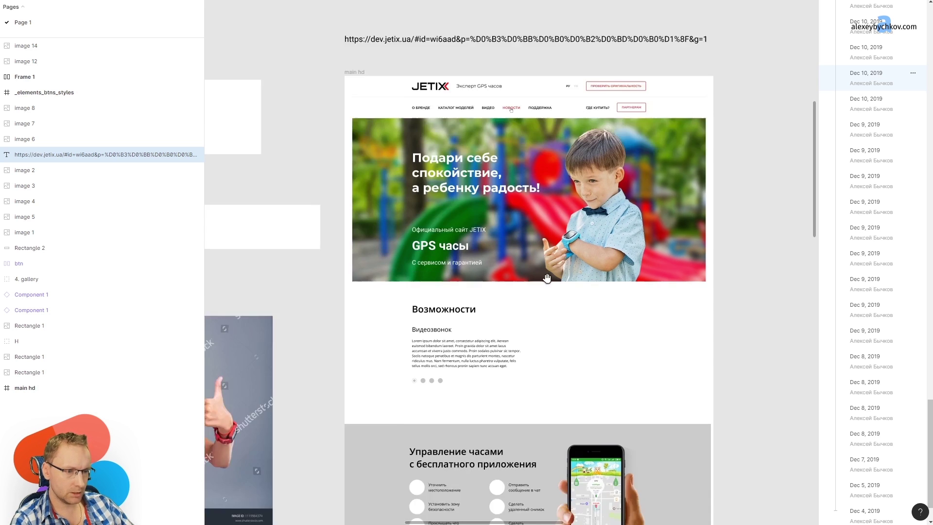
left_click_drag(478, 381, 701, 229)
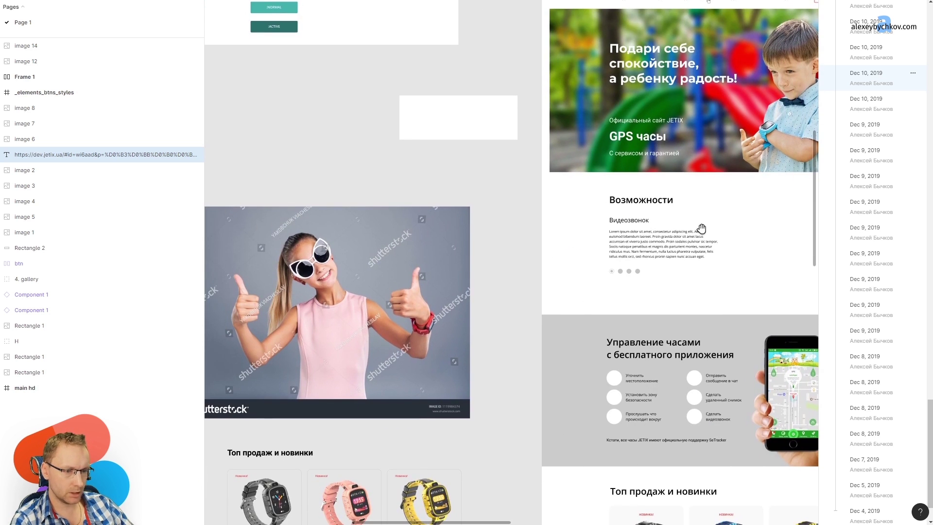
scroll(702, 228, "left", 10)
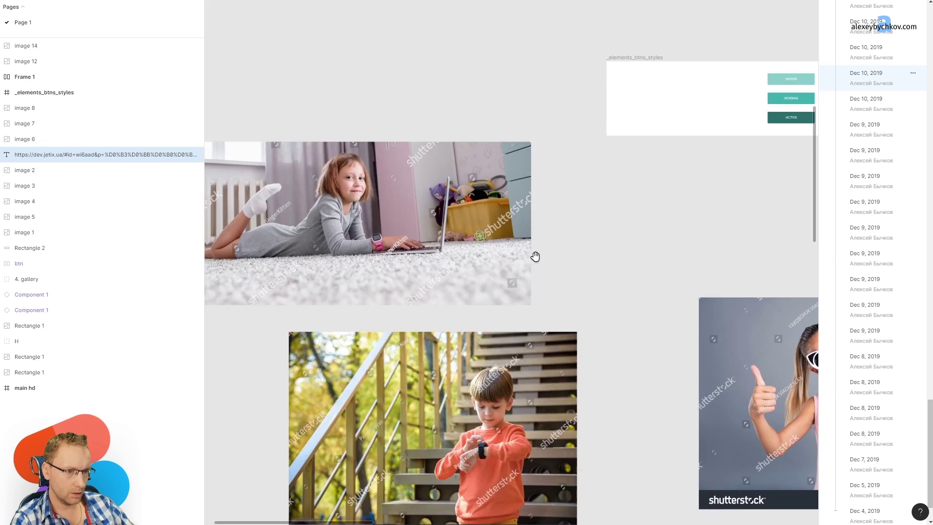
scroll(535, 257, "down", 3)
left_click_drag(663, 239, 499, 169)
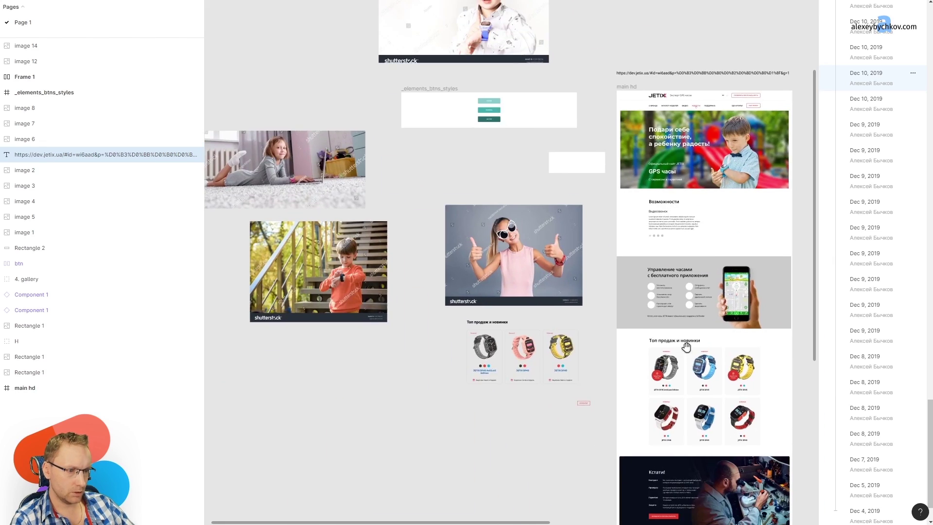
scroll(686, 346, "down", 5)
scroll(486, 243, "down", 3)
left_click_drag(486, 243, 414, 121)
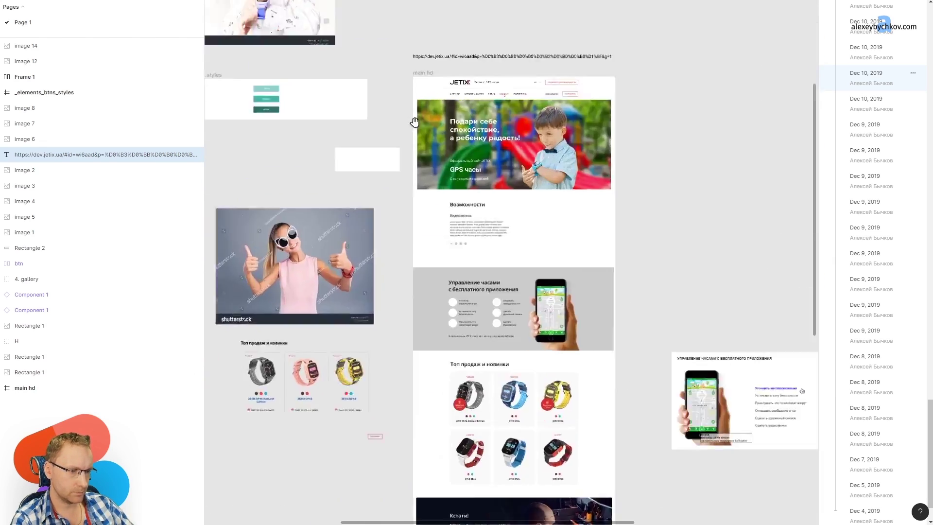
scroll(528, 85, "up", 5)
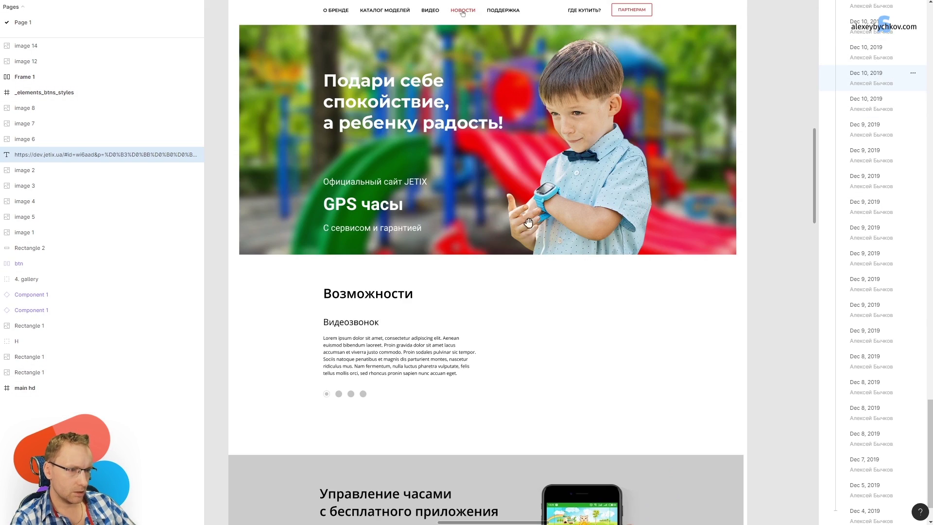
Switch between the top two Dec 10, 2019 versions to compare their hero designs
left_click(870, 78)
left_click(870, 52)
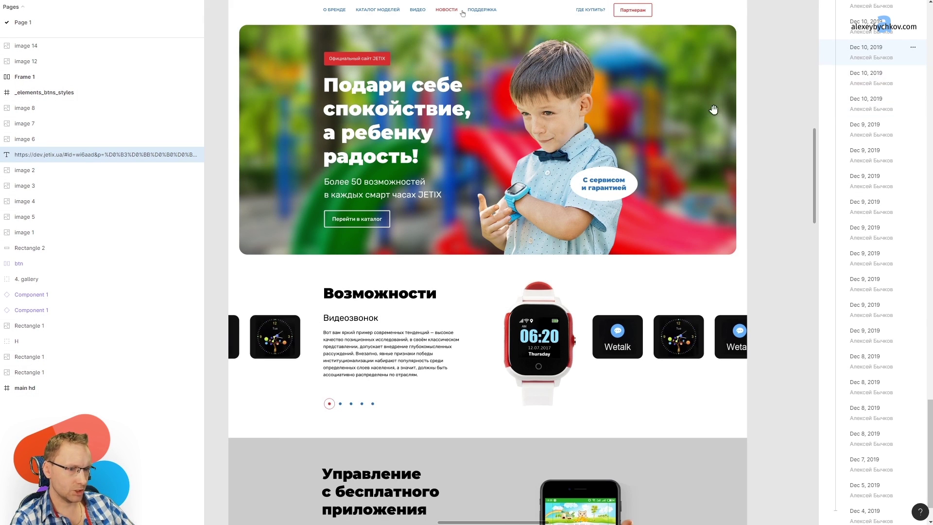
left_click(870, 78)
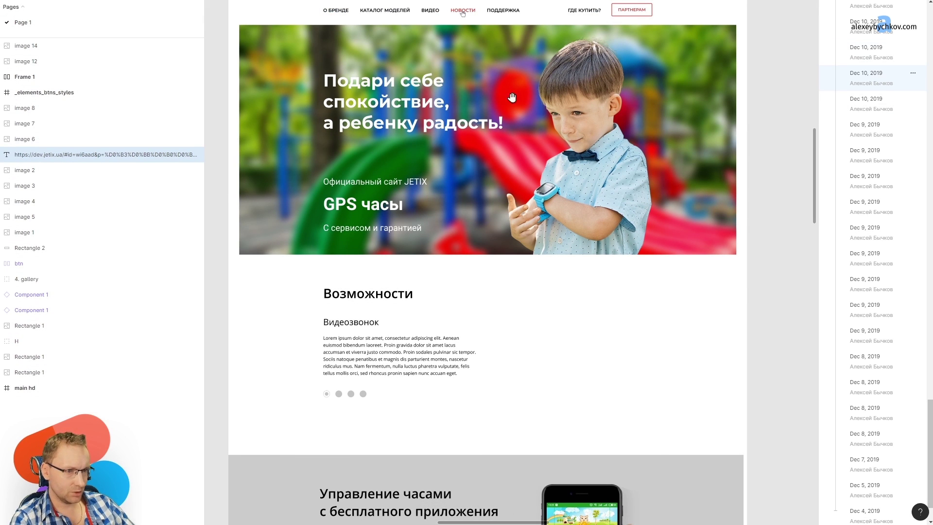
left_click(875, 52)
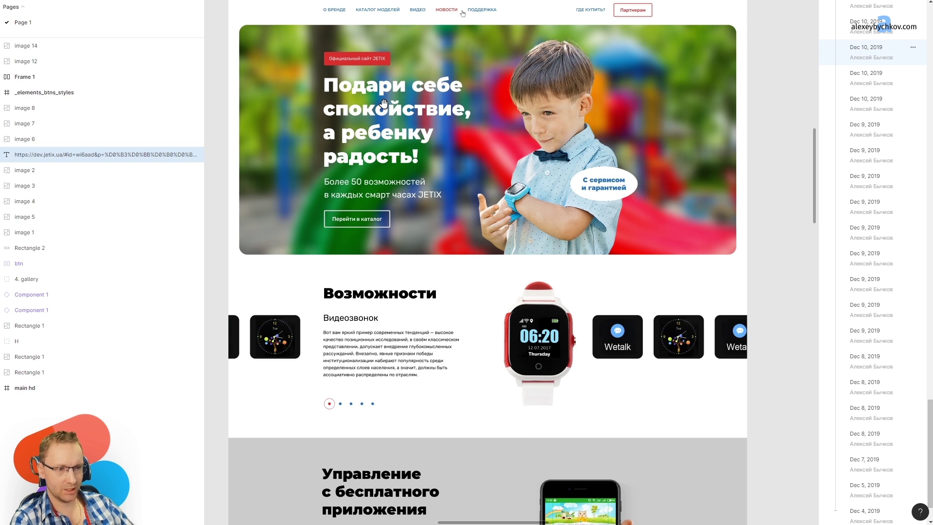
scroll(384, 103, "up", 2, "ctrl")
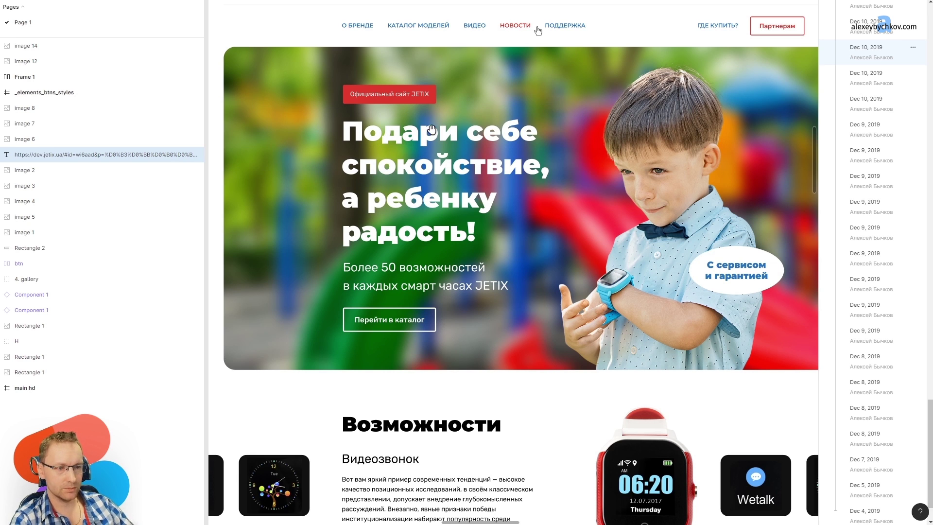
Compare the older Dec 10 hero against the redesigned version with the JETIX header visible
left_click(865, 75)
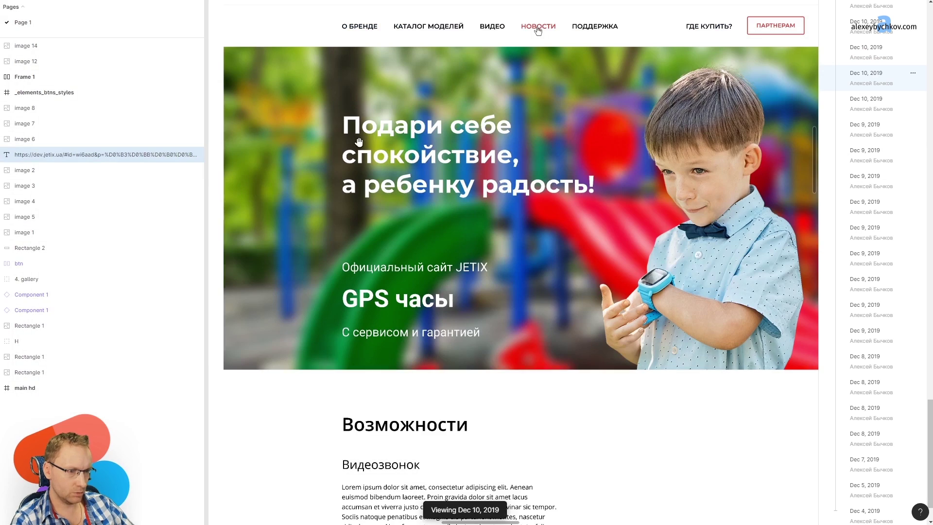
left_click_drag(603, 161, 590, 182)
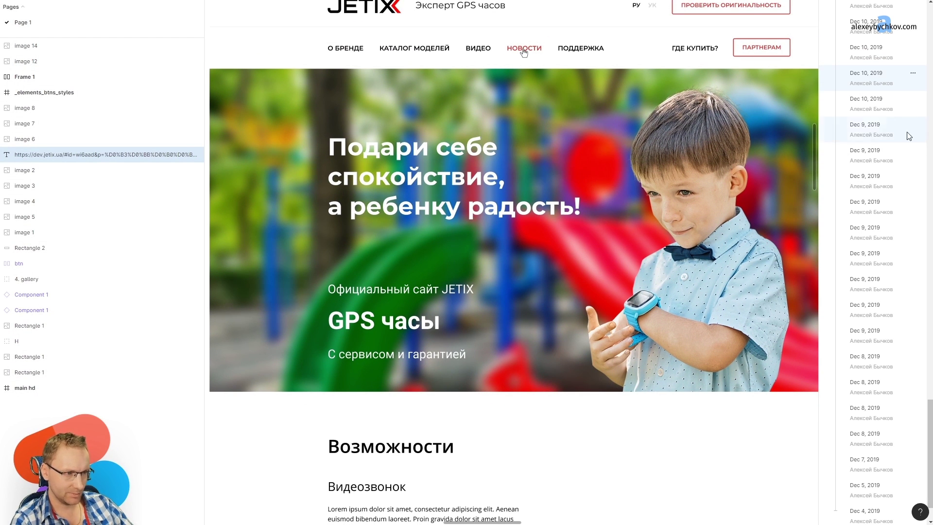
left_click(894, 52)
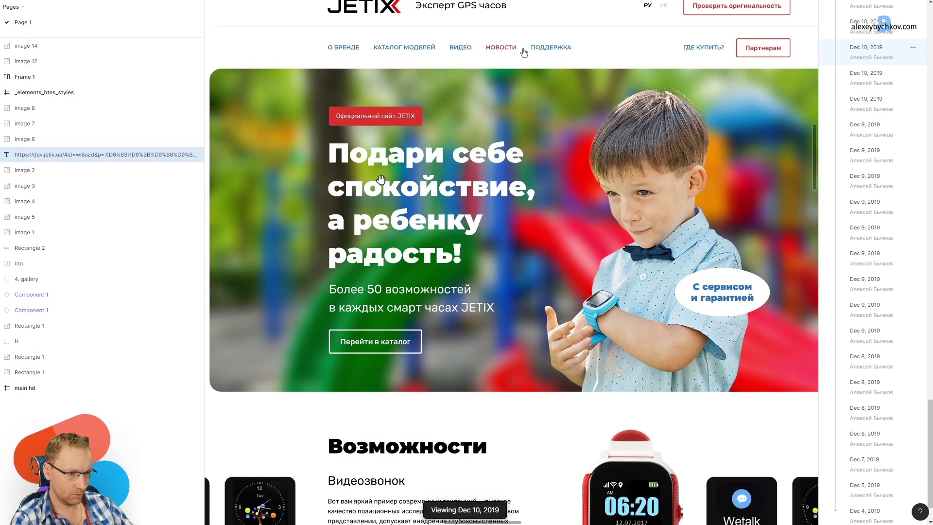
scroll(473, 208, "down", 3)
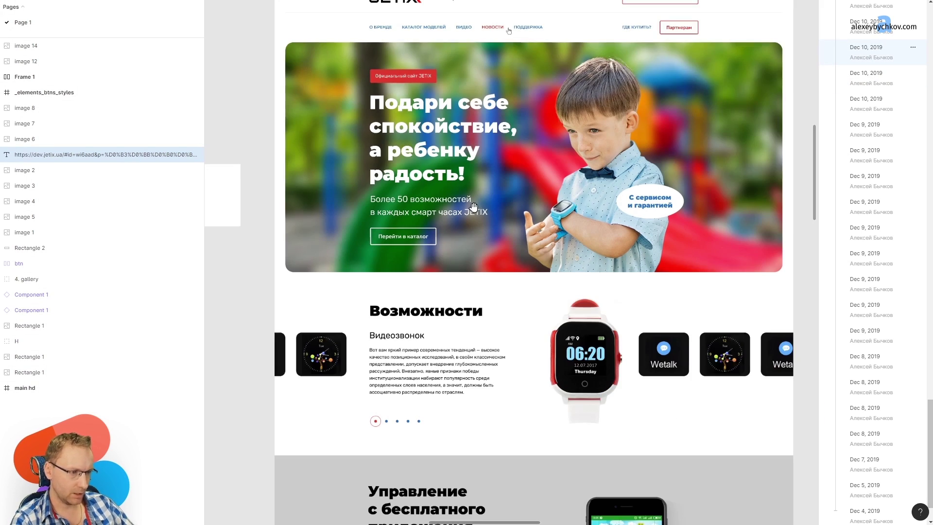
left_click(867, 79)
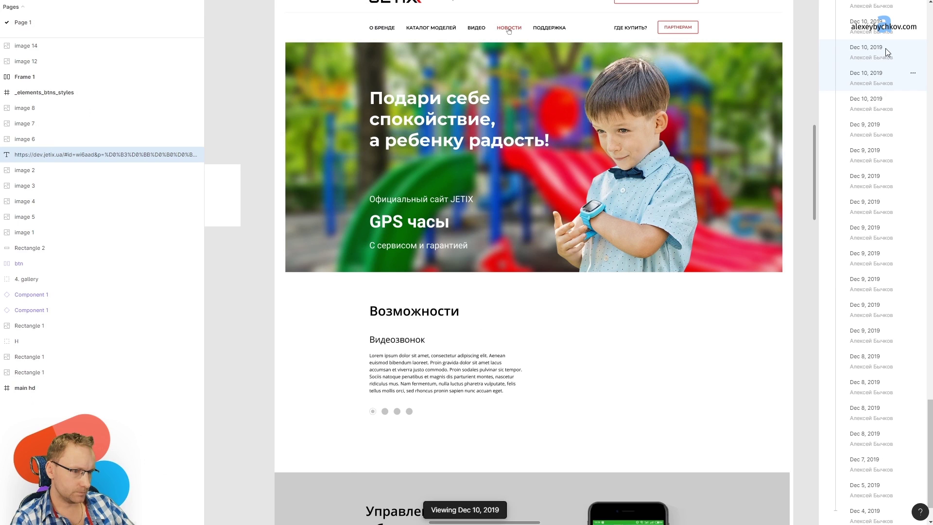
left_click(885, 48)
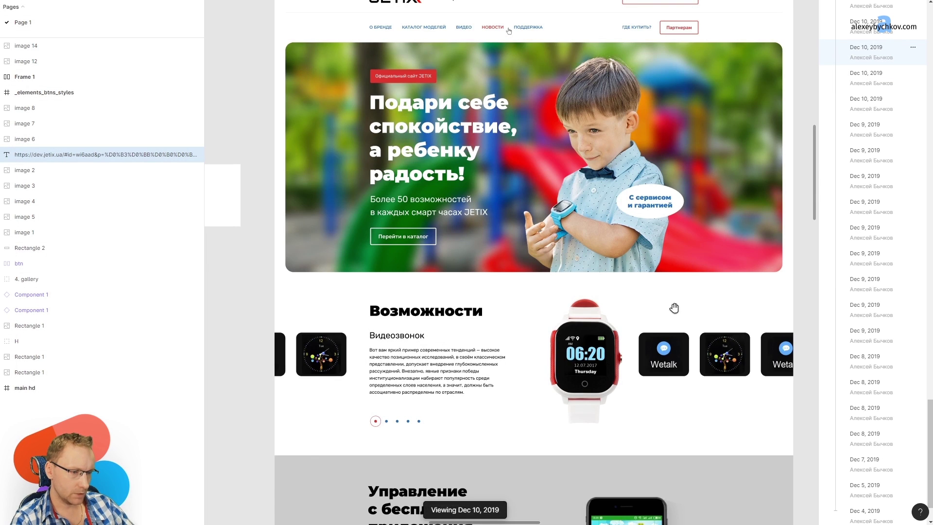
scroll(675, 308, "down", 5)
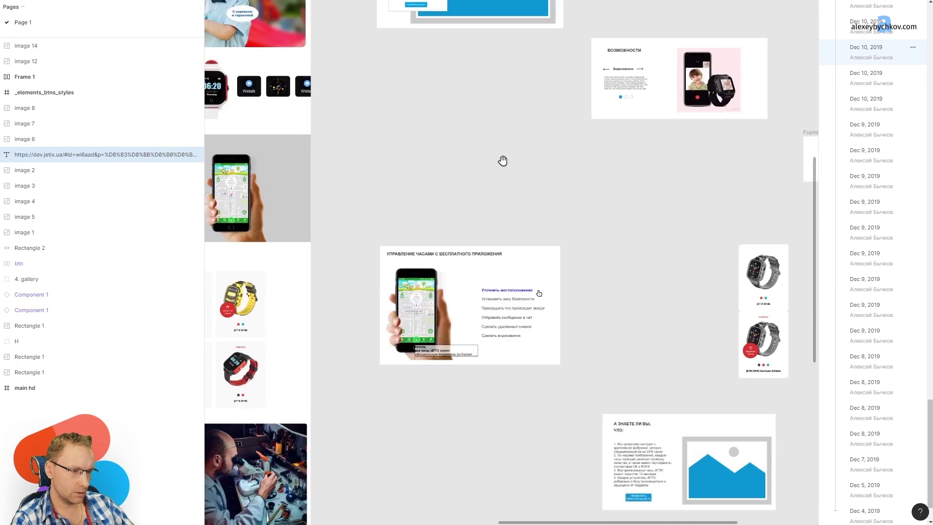
Browse the redesigned Dec 10 page from the ВОЗМОЖНОСТИ mockup frame down through its sections
left_click_drag(587, 165, 554, 358)
scroll(652, 229, "up", 5)
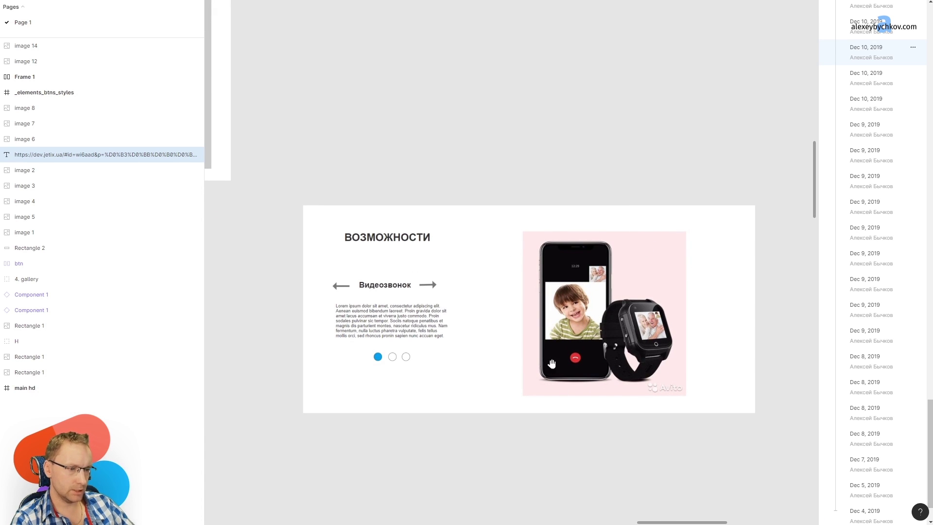
scroll(622, 282, "left", 10)
scroll(610, 229, "left", 5)
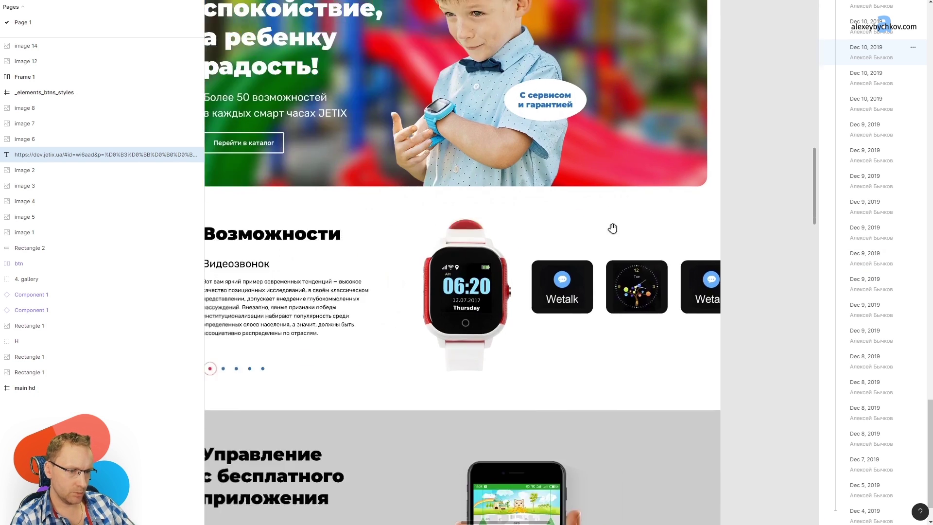
scroll(640, 250, "down", 2)
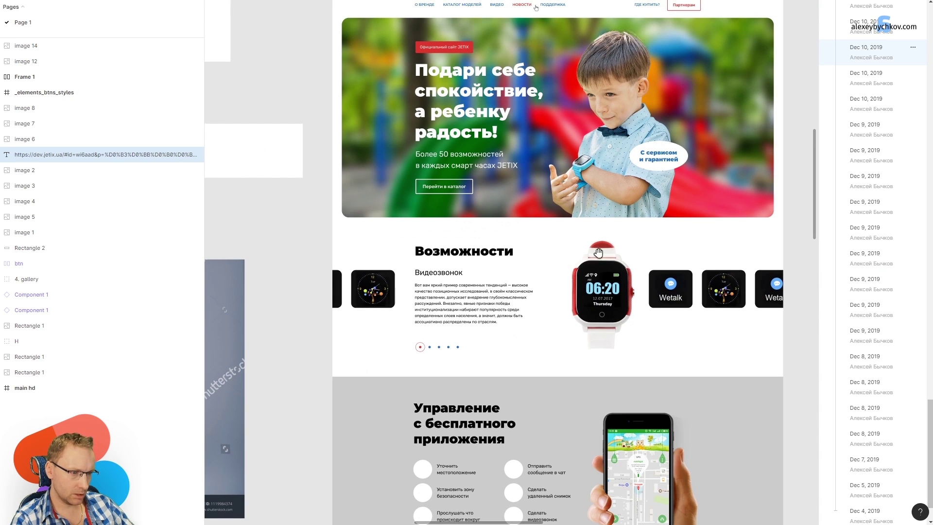
scroll(593, 307, "up", 3)
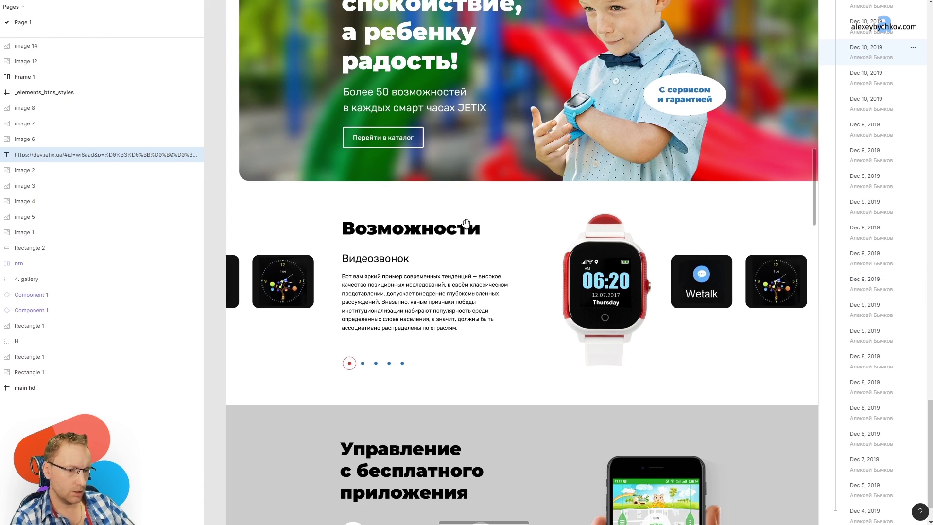
scroll(473, 224, "down", 3)
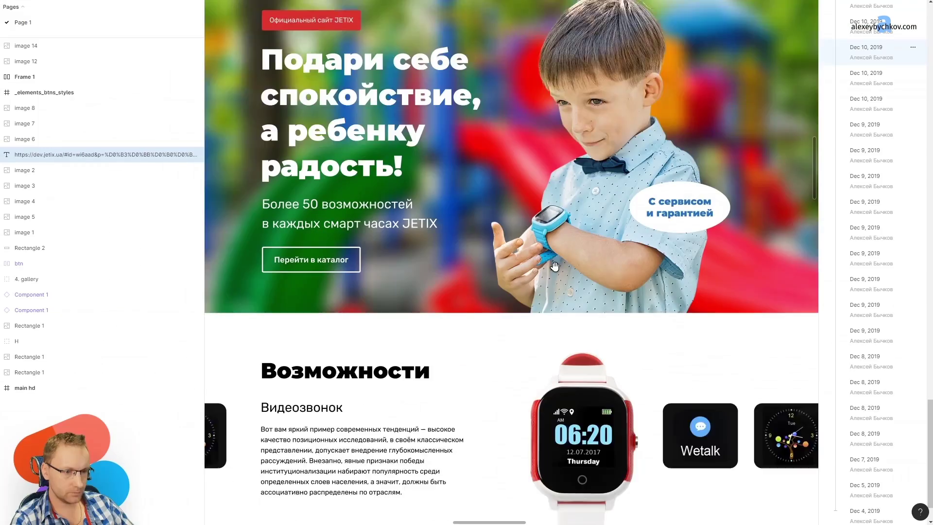
scroll(472, 239, "down", 5)
scroll(437, 291, "up", 5)
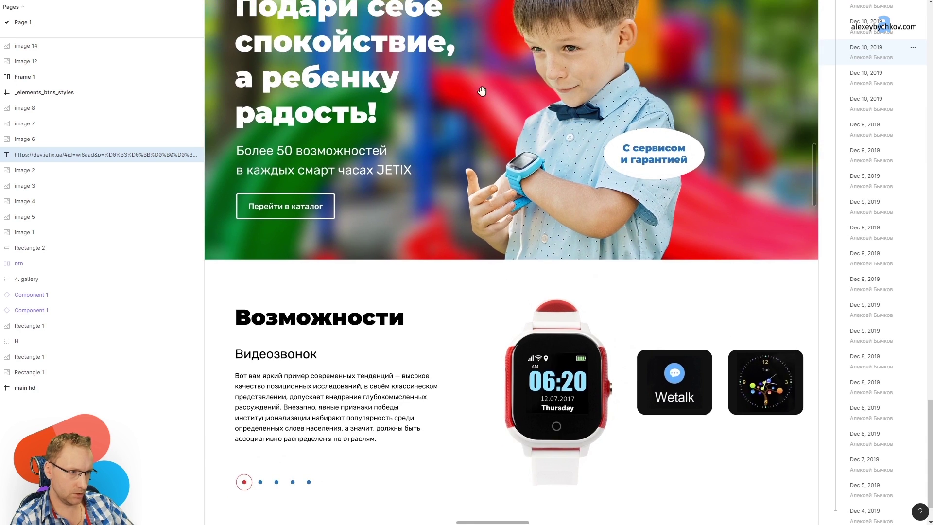
scroll(521, 342, "up", 7)
scroll(531, 174, "down", 5)
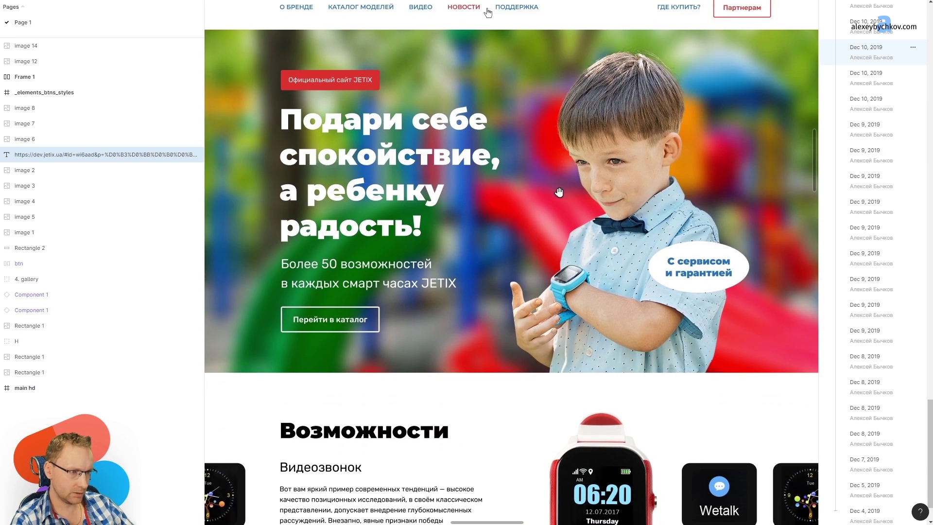
scroll(555, 194, "down", 5)
scroll(558, 129, "down", 9)
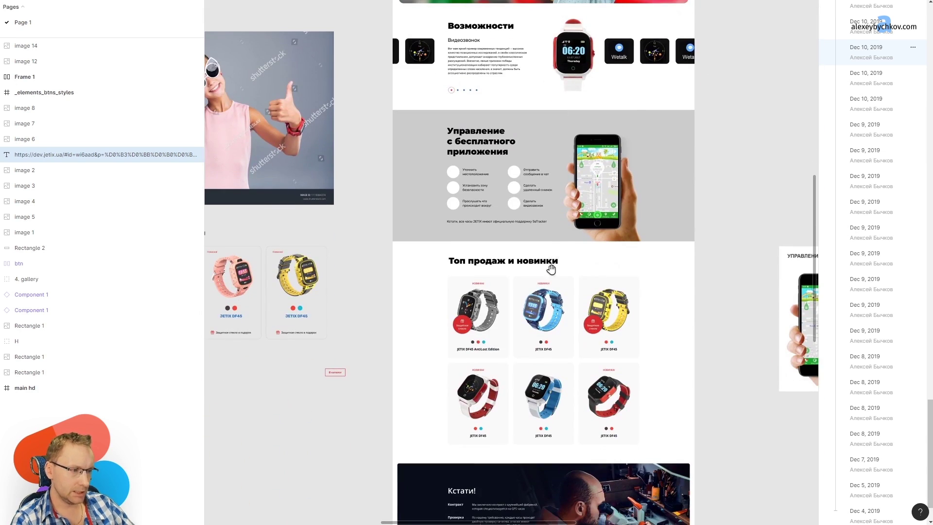
scroll(541, 151, "down", 7)
scroll(542, 152, "down", 1)
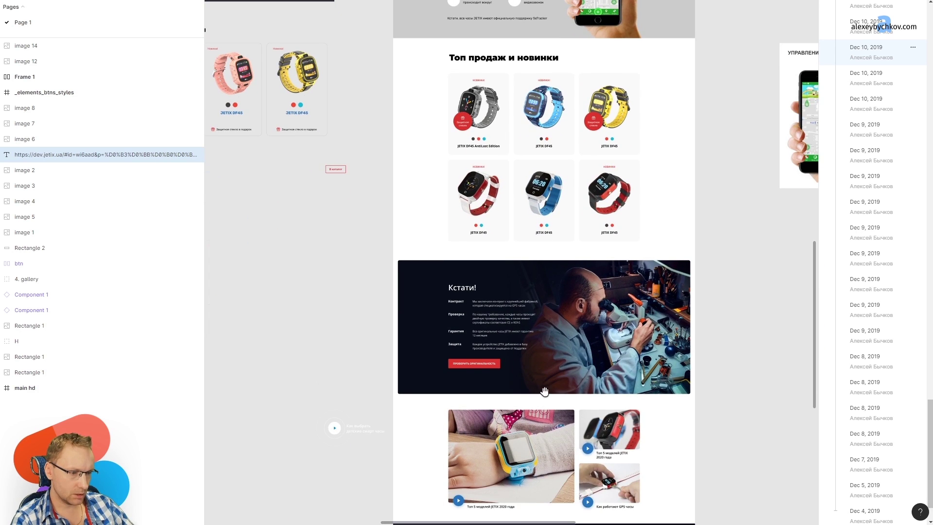
scroll(545, 391, "down", 8)
scroll(560, 186, "up", 19)
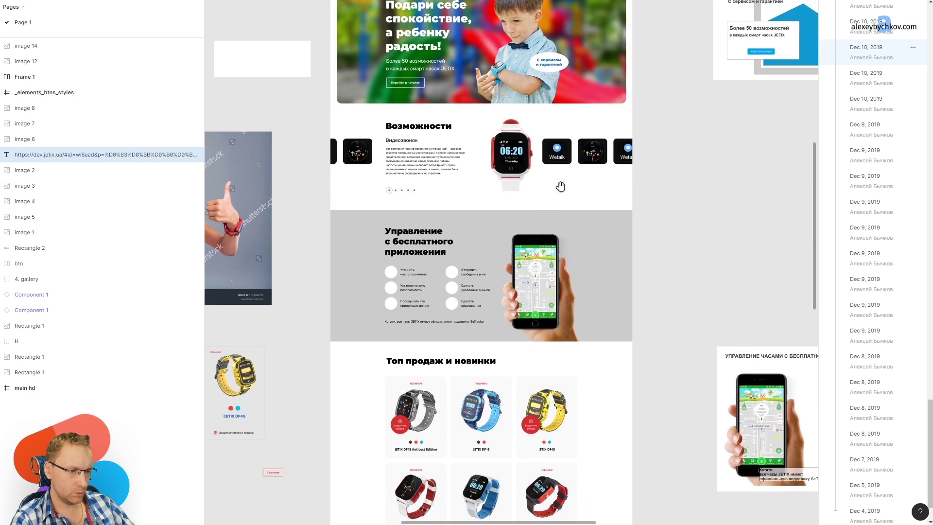
scroll(894, 87, "up", 3)
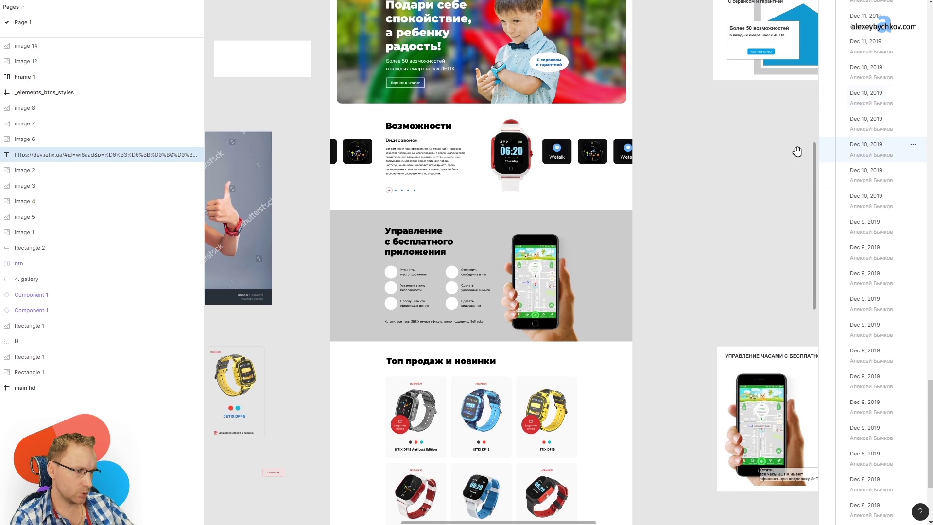
scroll(428, 272, "down", 3)
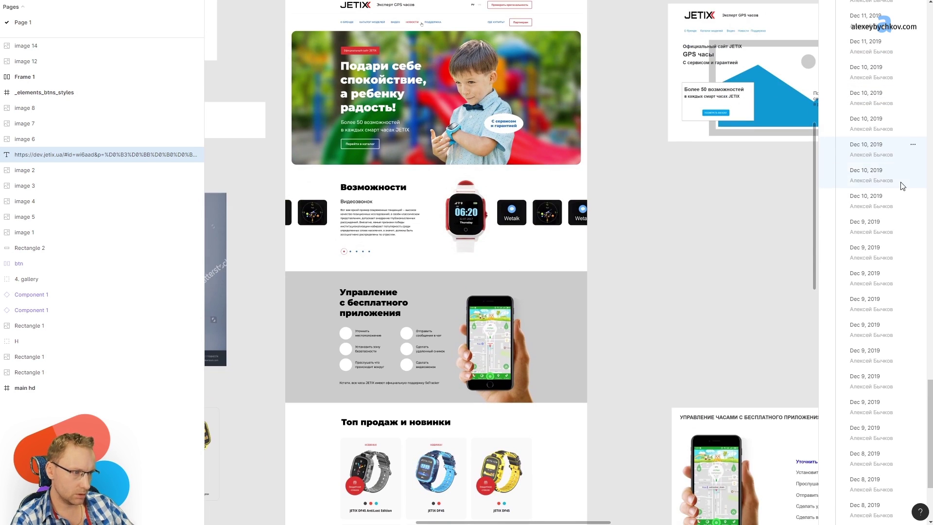
Load the newer Dec 10 version, review its footer, and compare it with the previous entry
left_click(889, 123)
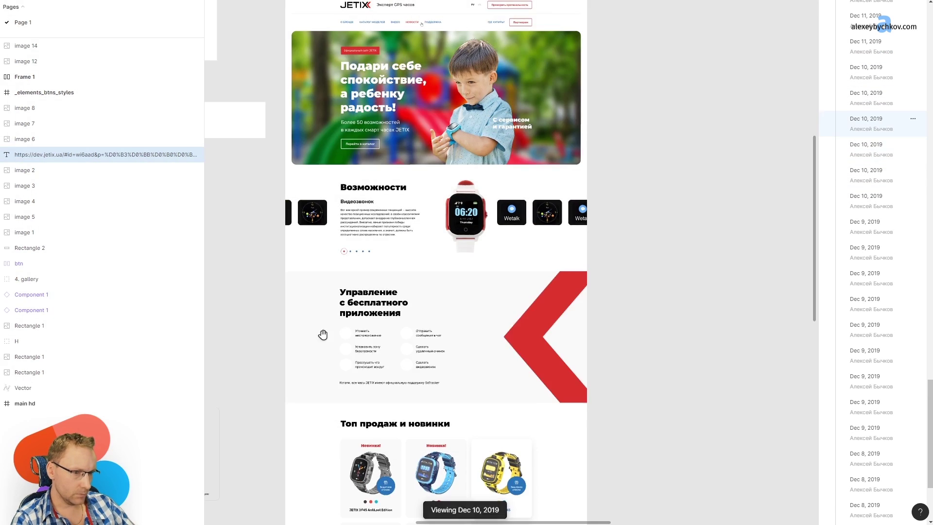
scroll(466, 262, "up", 2)
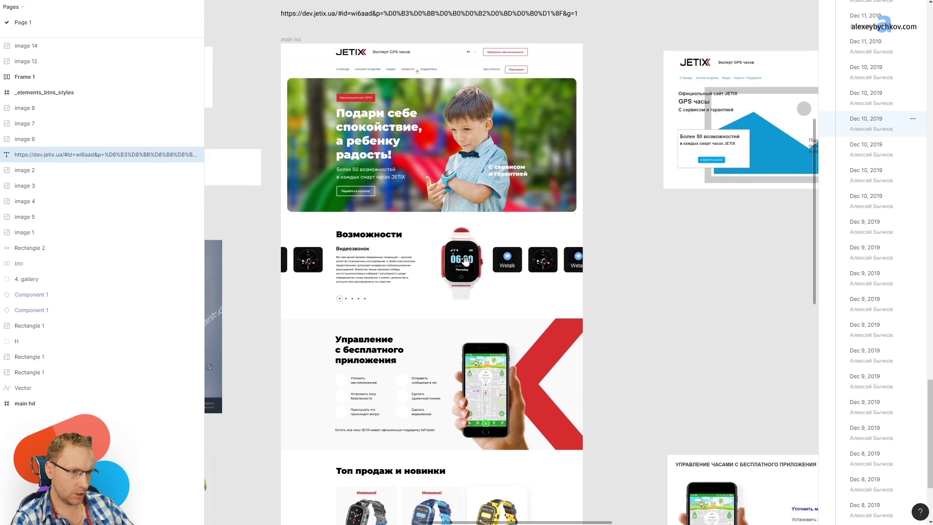
scroll(465, 261, "up", 4)
scroll(393, 155, "down", 8)
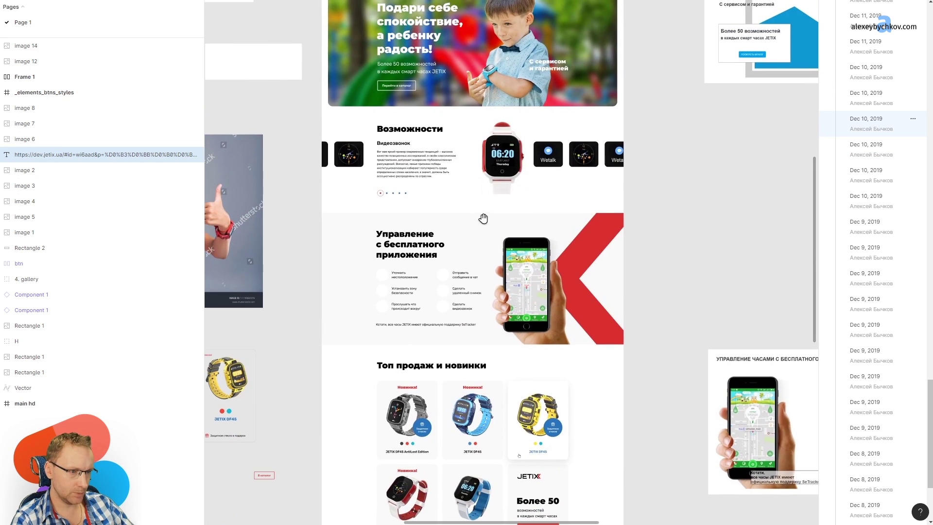
scroll(642, 368, "down", 5)
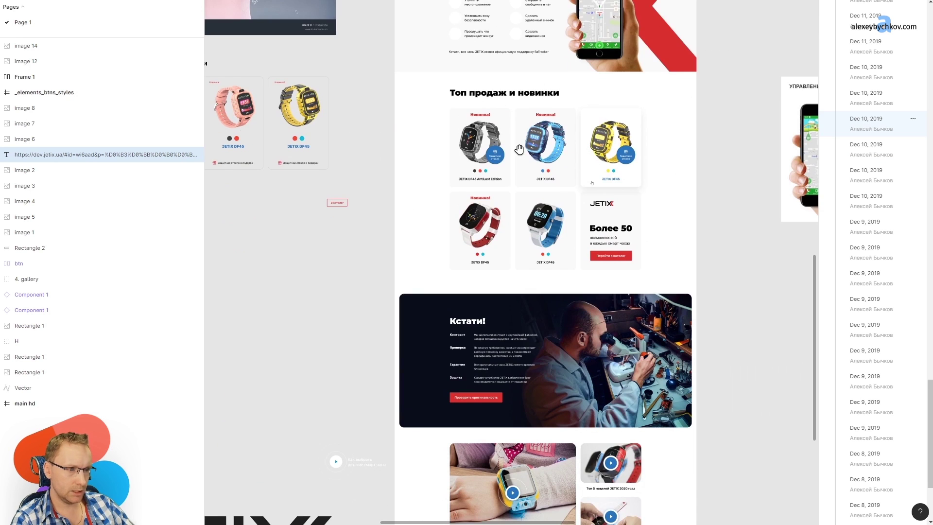
scroll(558, 228, "down", 3)
scroll(477, 86, "down", 12)
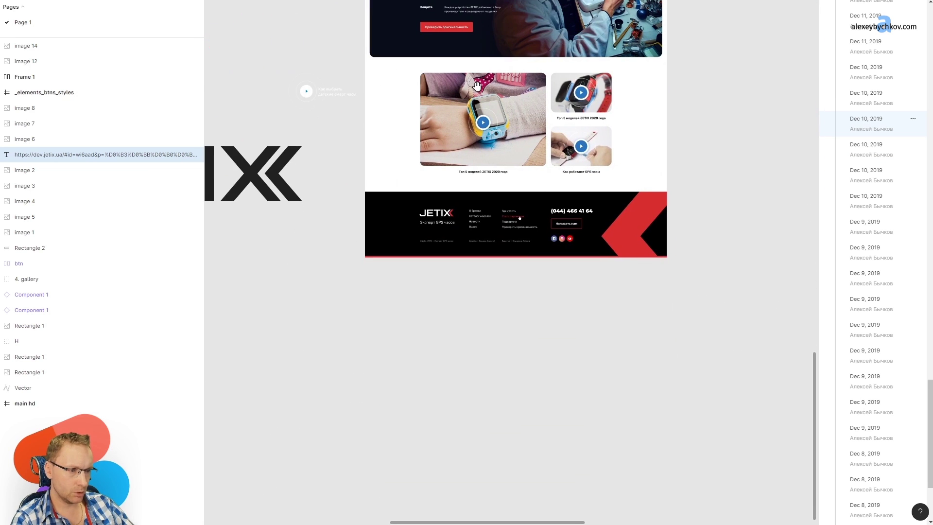
left_click(873, 147)
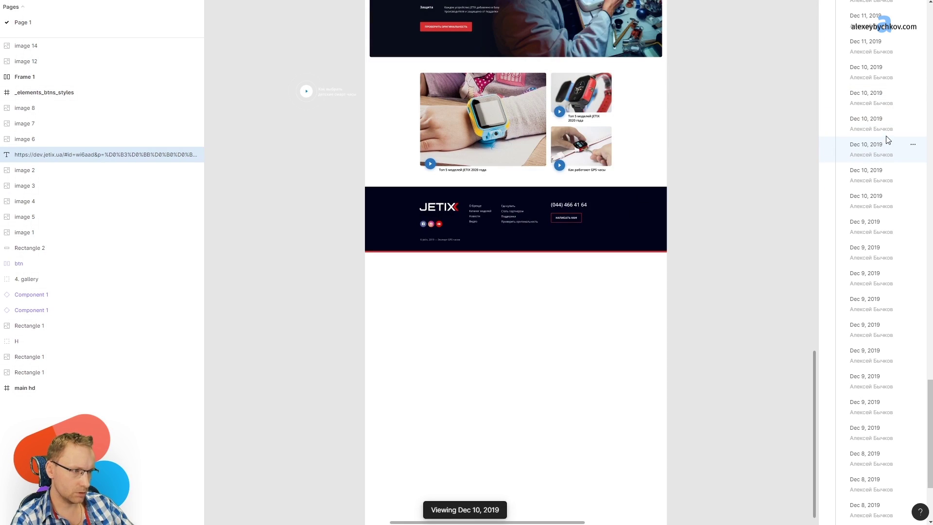
left_click(886, 127)
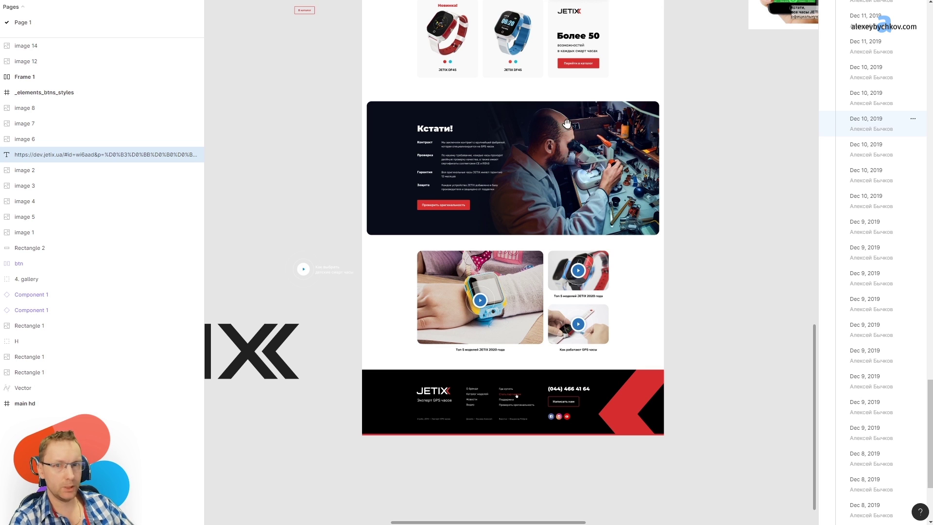
Pan back to the top of the JETIX page layout and review its sections
scroll(545, 253, "left", 3)
scroll(544, 253, "left", 3)
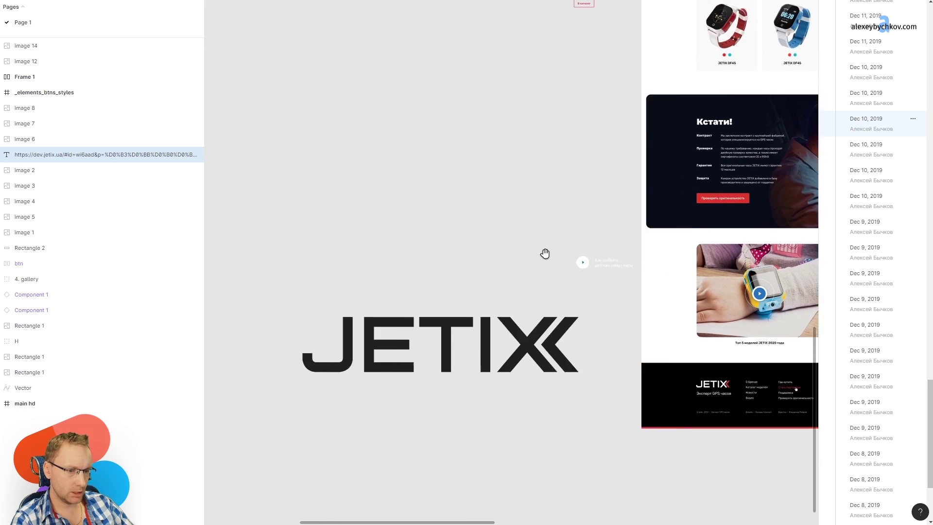
scroll(545, 253, "left", 1)
mouse_move(614, 299)
left_mouse_down()
mouse_move(556, 431)
mouse_move(552, 184)
mouse_move(304, 425)
mouse_move(531, 419)
mouse_move(538, 446)
left_mouse_up()
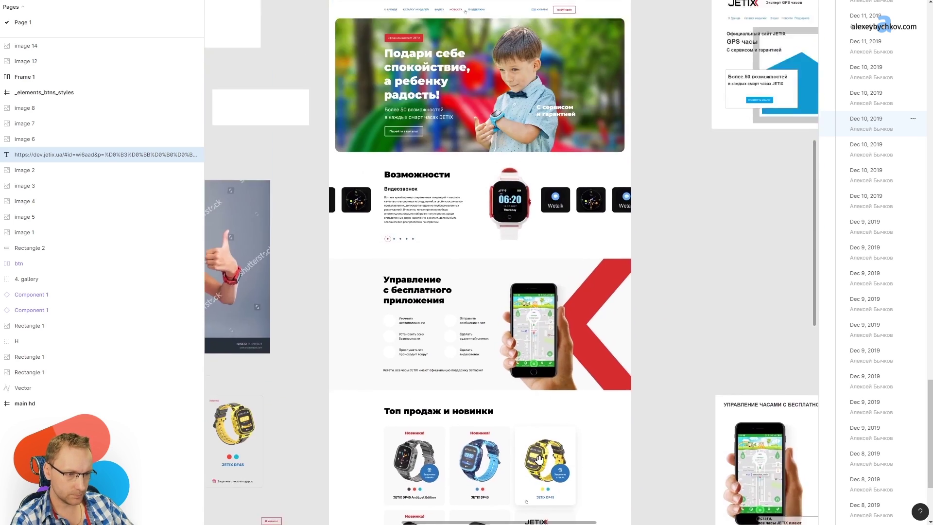
scroll(435, 270, "up", 5)
scroll(435, 270, "down", 3)
scroll(427, 229, "down", 3)
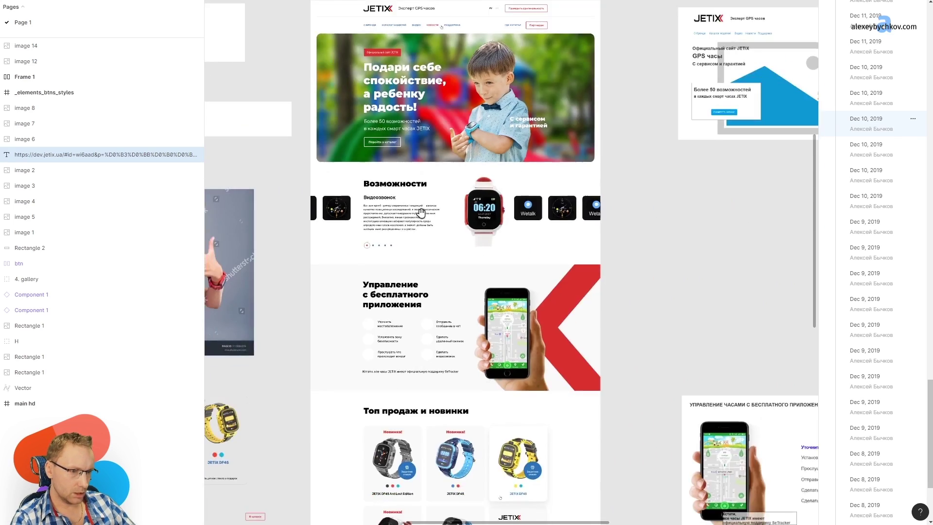
scroll(460, 246, "right", 3)
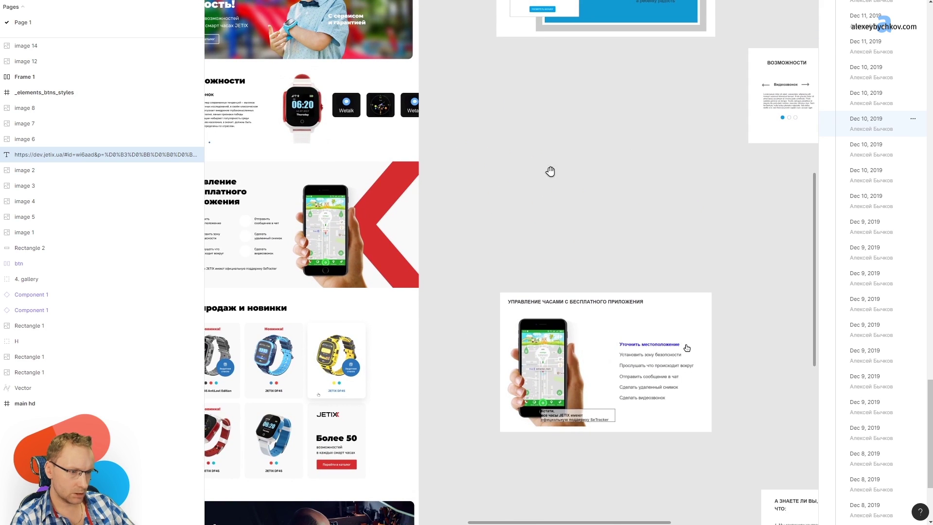
scroll(569, 306, "up", 2)
scroll(486, 296, "up", 2)
scroll(484, 297, "down", 1)
scroll(786, 296, "down", 1)
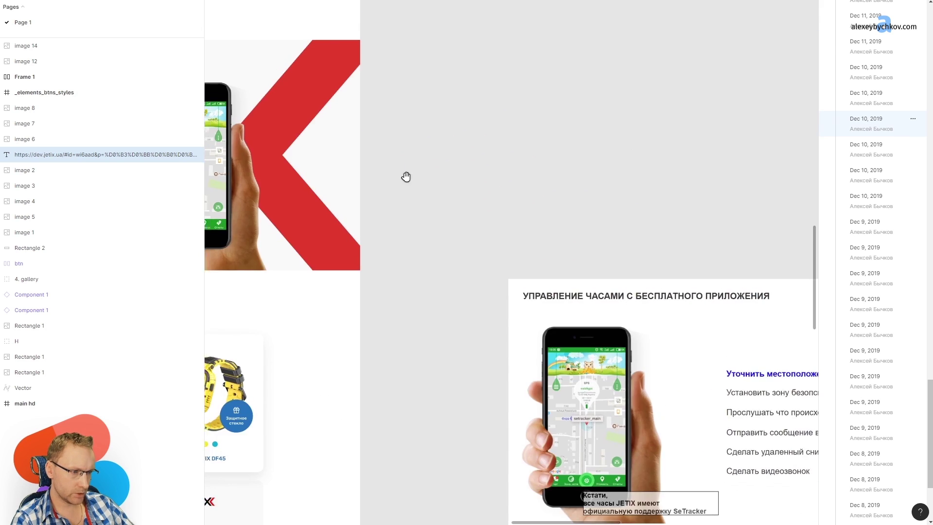
scroll(406, 177, "left", 5)
scroll(405, 176, "up", 1)
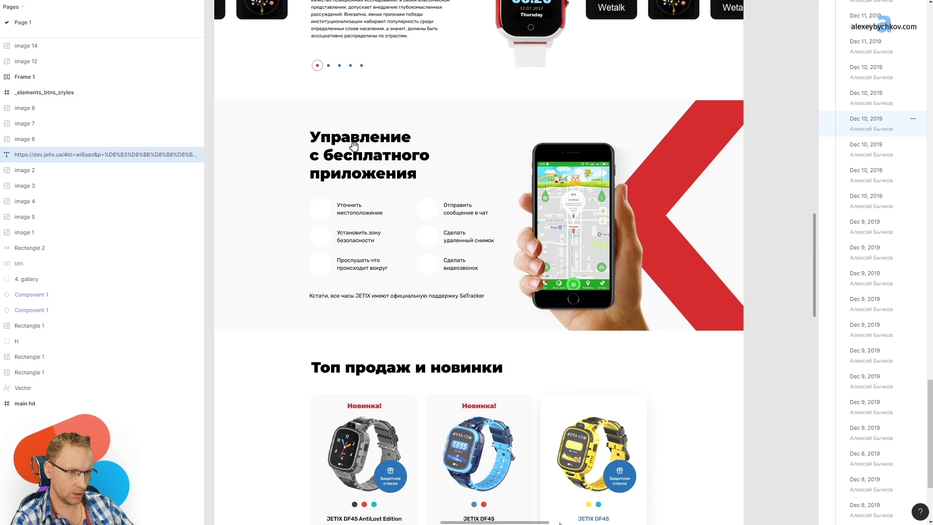
scroll(486, 141, "up", 1)
scroll(486, 141, "right", 1)
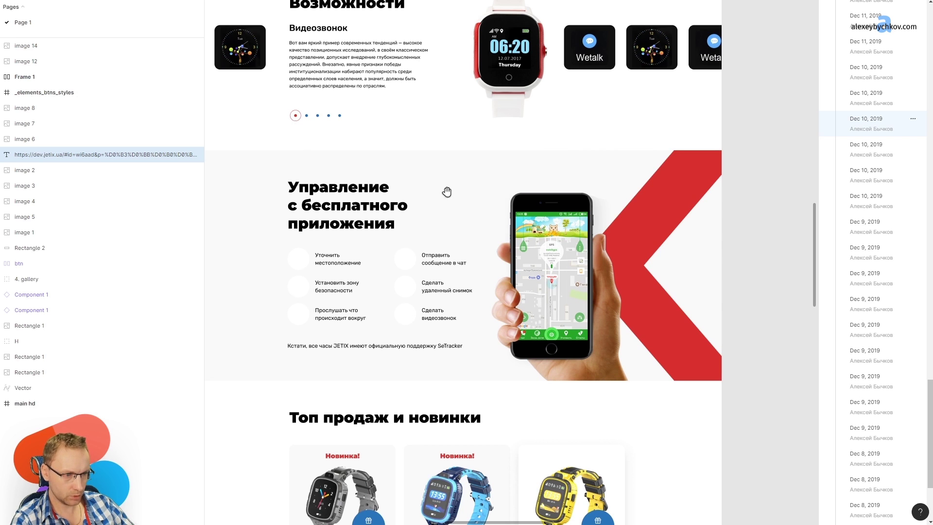
Inspect the frames beside the JETIX page and recentre the page on the canvas
scroll(384, 150, "up", 3)
scroll(438, 307, "right", 3)
scroll(490, 286, "right", 2)
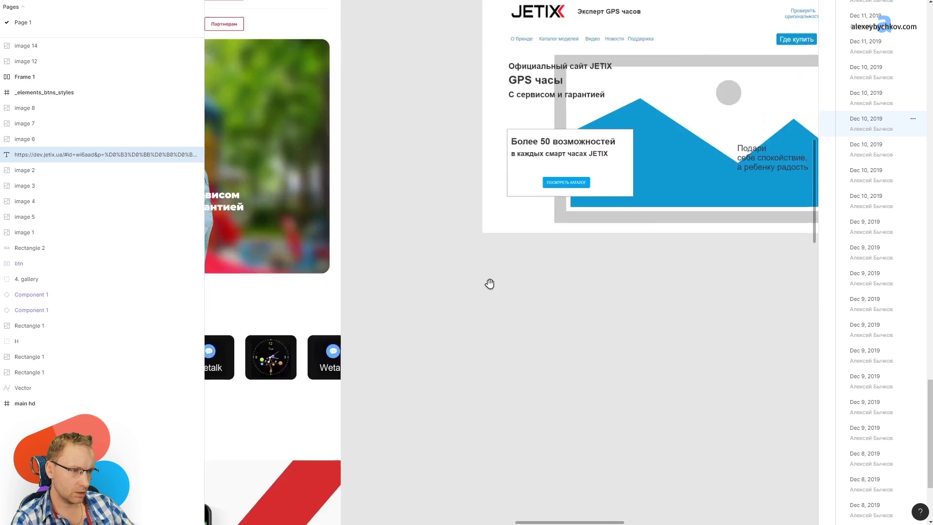
scroll(388, 219, "right", 3)
scroll(322, 186, "down", 2)
scroll(625, 185, "down", 3)
scroll(729, 223, "down", 2)
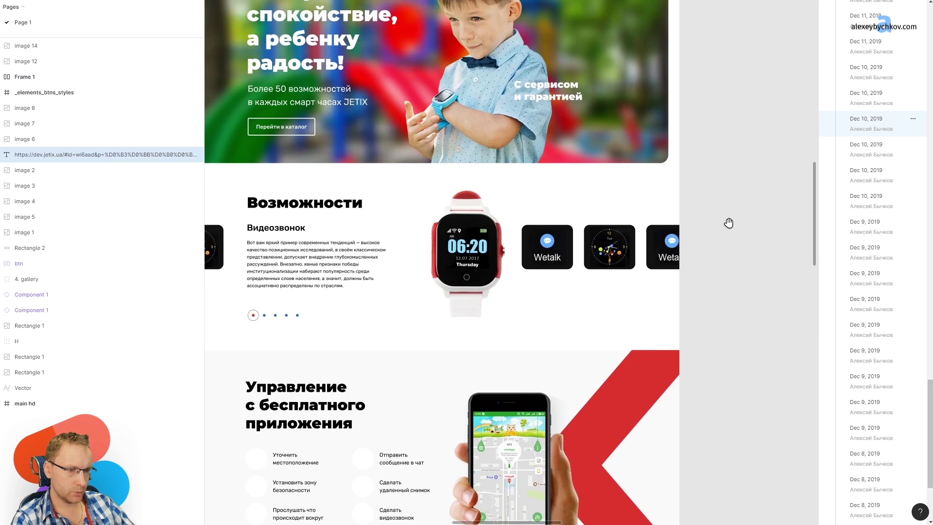
scroll(608, 364, "down", 2)
scroll(607, 364, "down", 3)
scroll(647, 189, "up", 3)
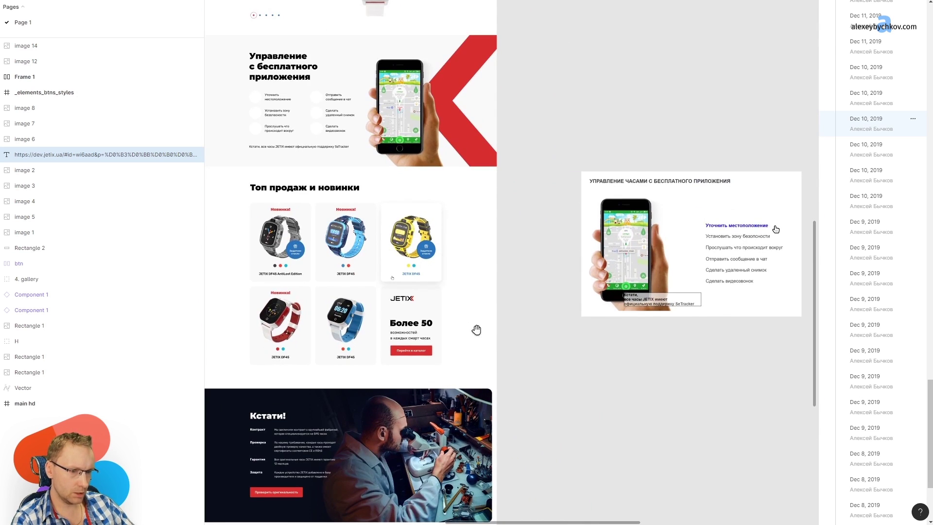
left_click_drag(541, 427, 357, 315)
mouse_move(339, 101)
left_mouse_down()
mouse_move(462, 283)
mouse_move(641, 174)
left_mouse_up()
scroll(641, 175, "down", 5)
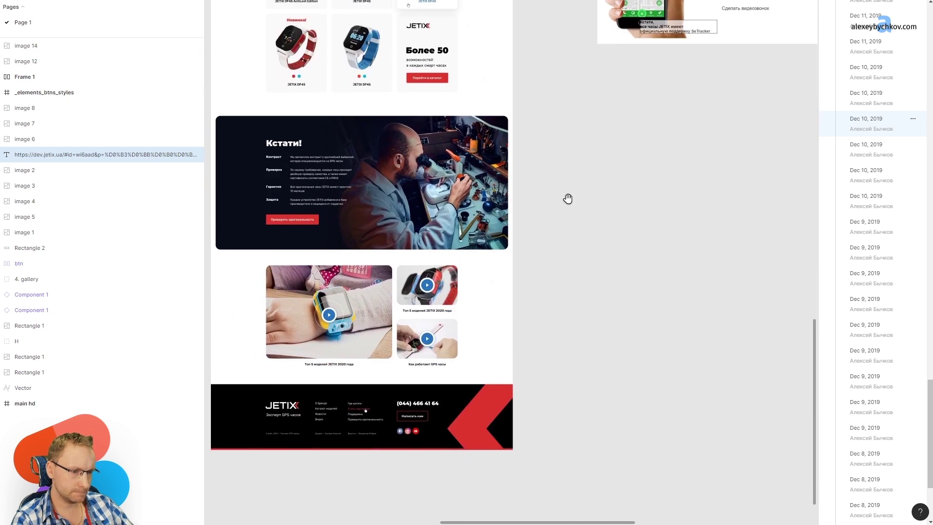
left_click_drag(567, 197, 284, 215)
scroll(592, 281, "left", 6)
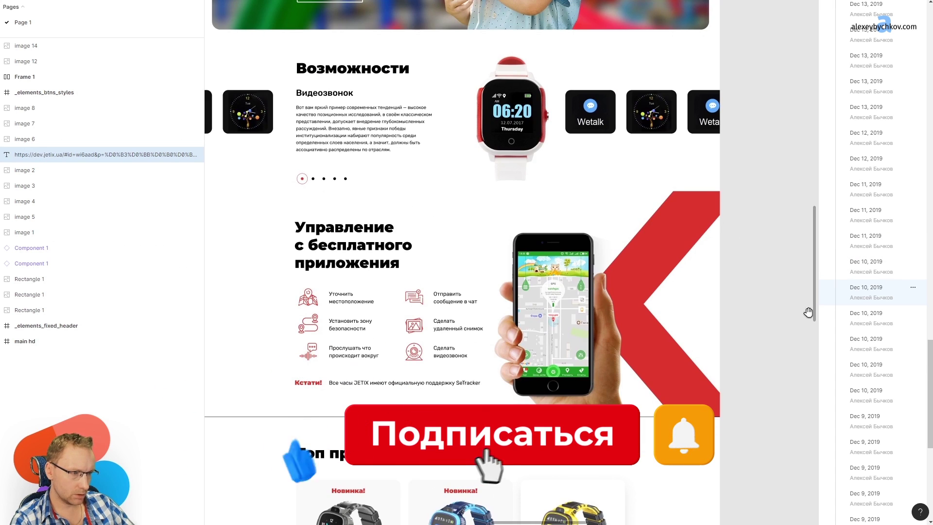
left_click(873, 328)
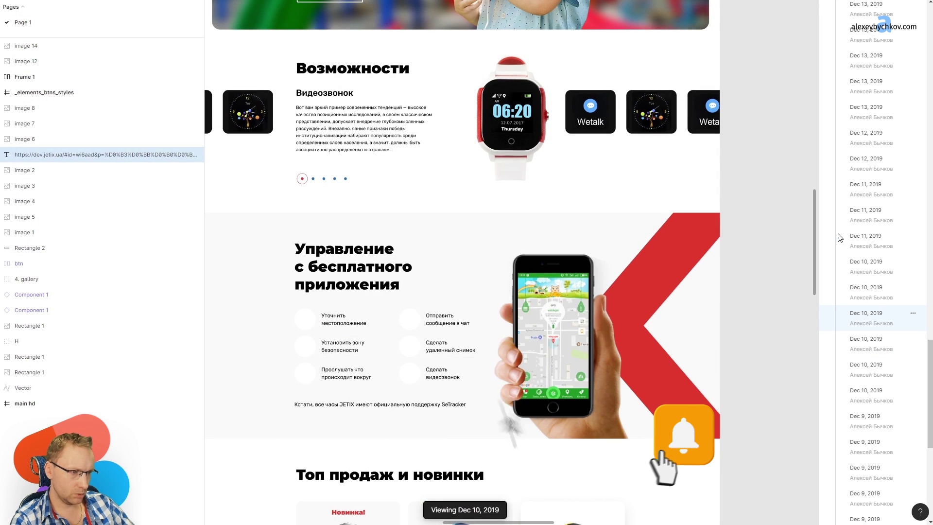
left_click(895, 299)
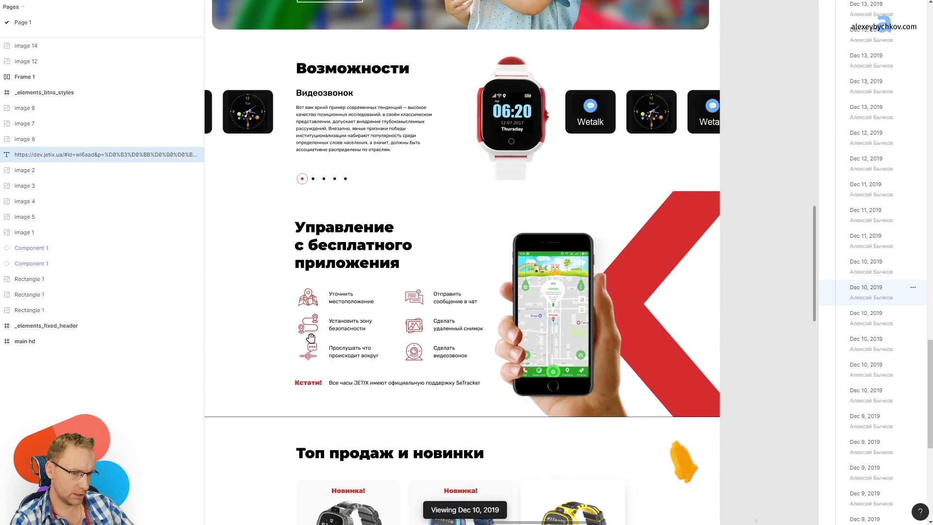
scroll(322, 313, "up", 3)
scroll(486, 389, "up", 2)
scroll(531, 437, "up", 1)
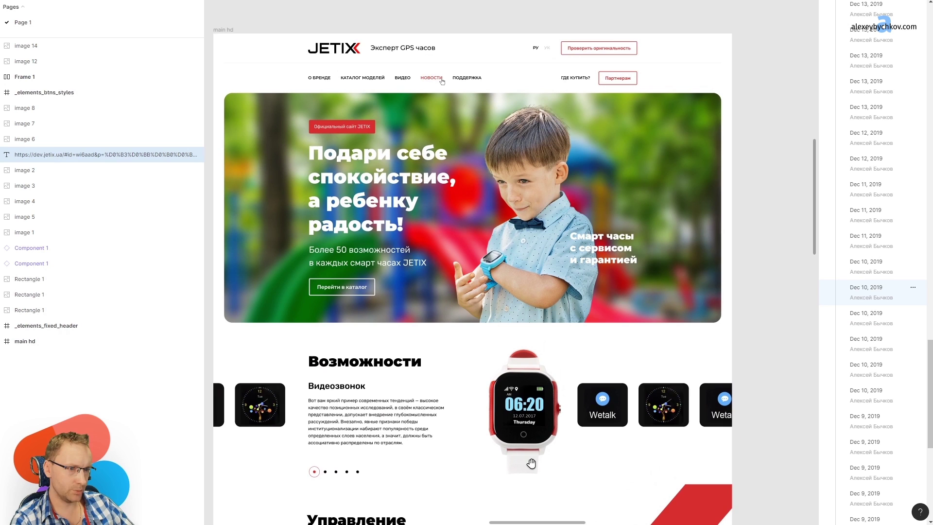
left_click_drag(532, 463, 531, 240)
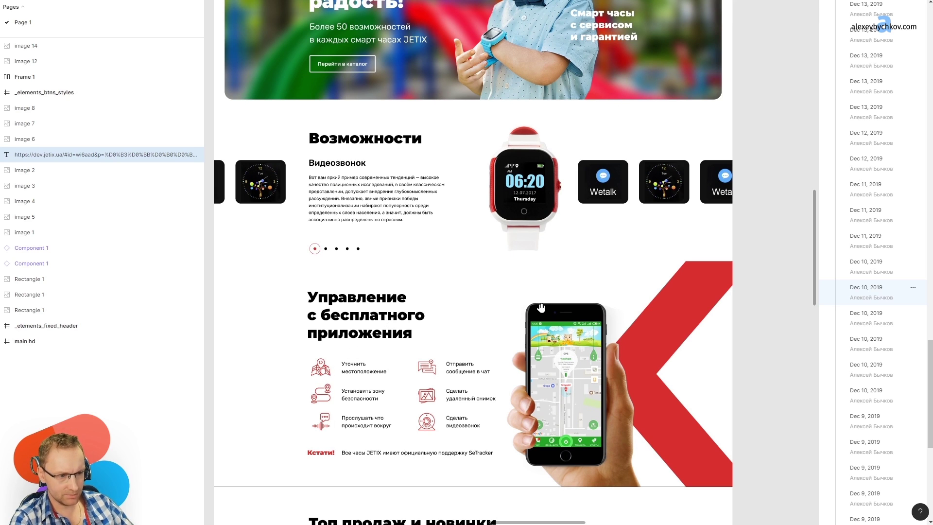
scroll(541, 308, "down", 5)
scroll(437, 272, "down", 7)
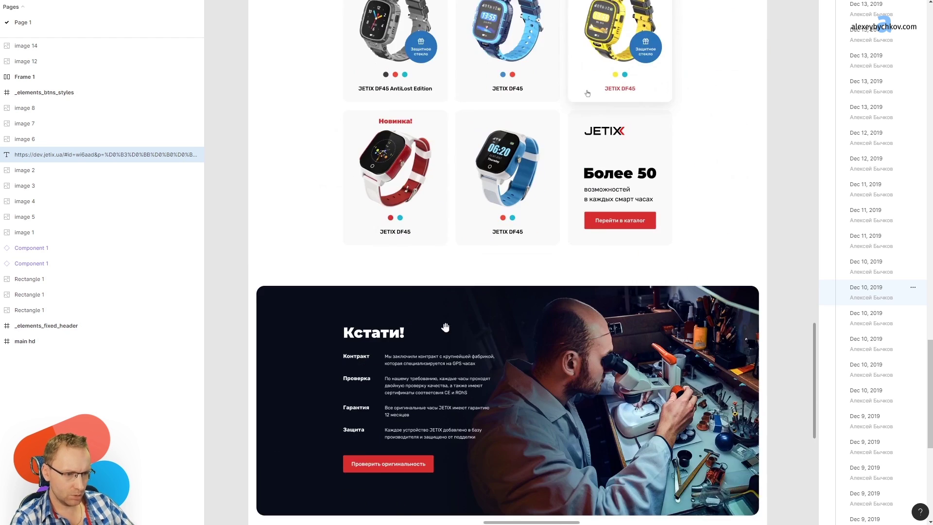
scroll(331, 233, "down", 3)
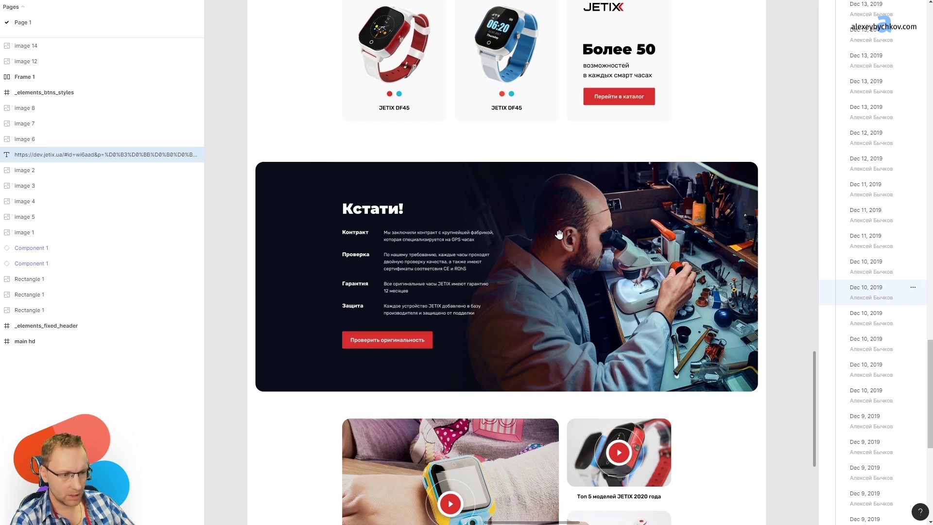
scroll(559, 234, "down", 5)
scroll(486, 364, "up", 7)
scroll(506, 300, "up", 2)
scroll(536, 275, "up", 3)
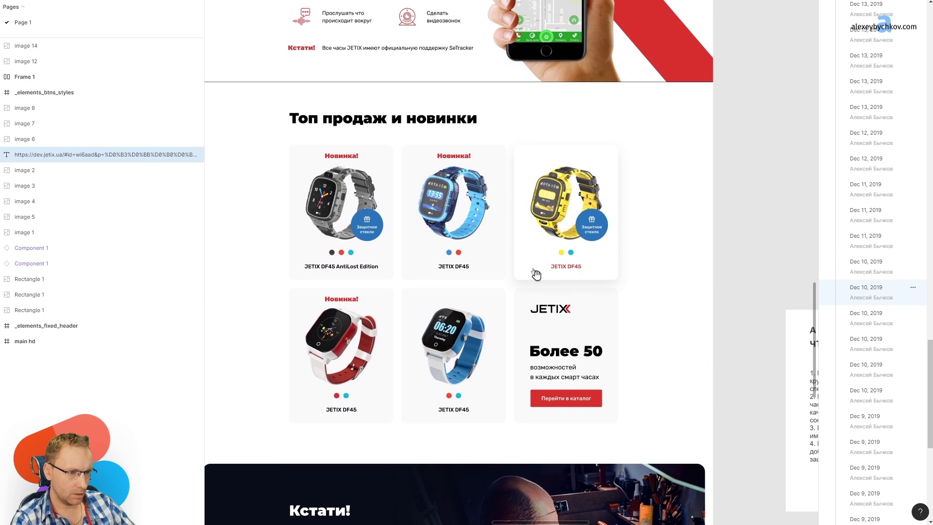
left_click(886, 318)
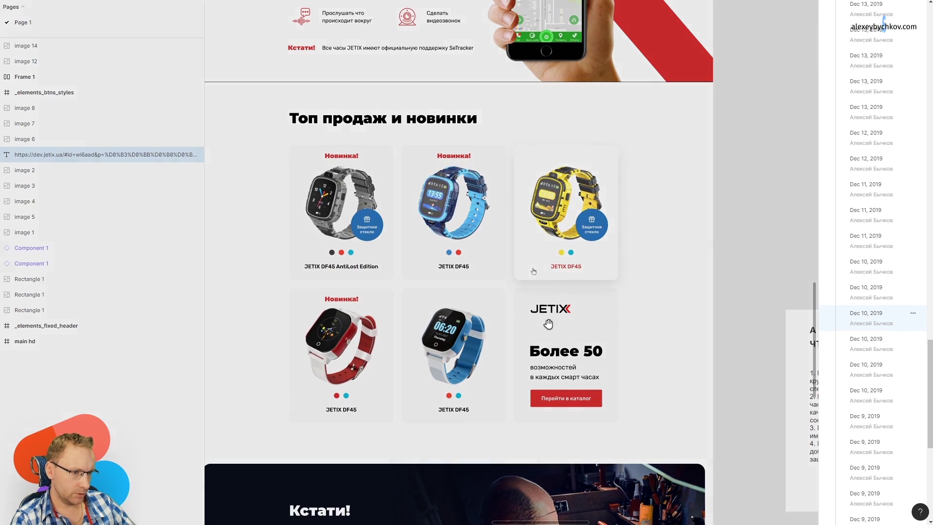
left_click(903, 404)
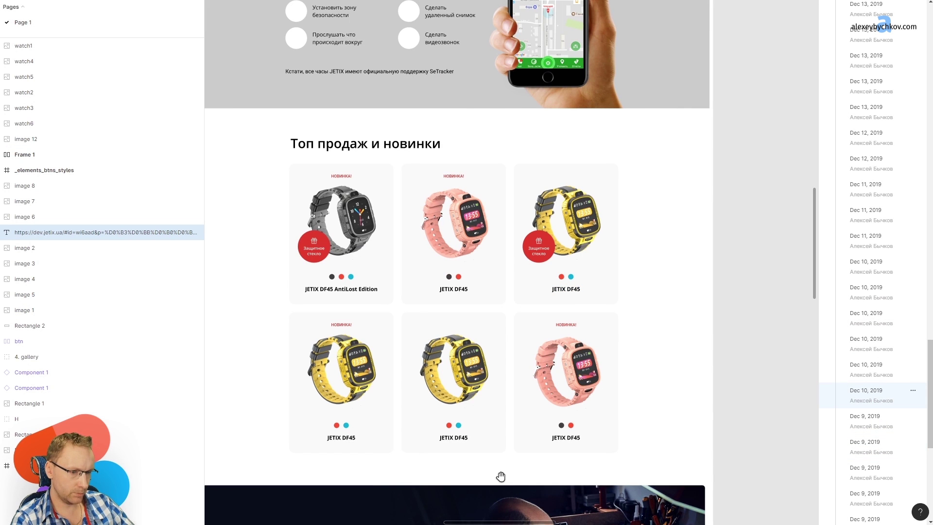
scroll(522, 477, "down", 5)
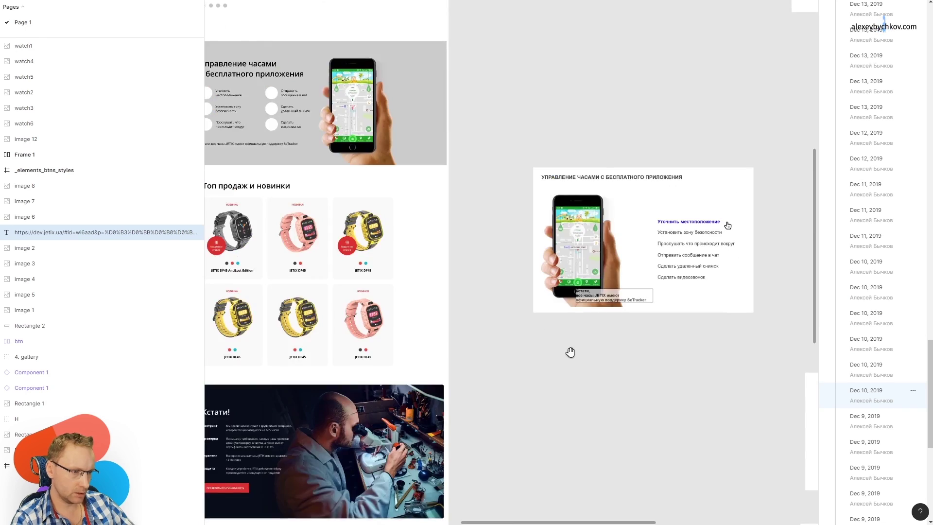
scroll(634, 381, "up", 3)
scroll(617, 362, "down", 3)
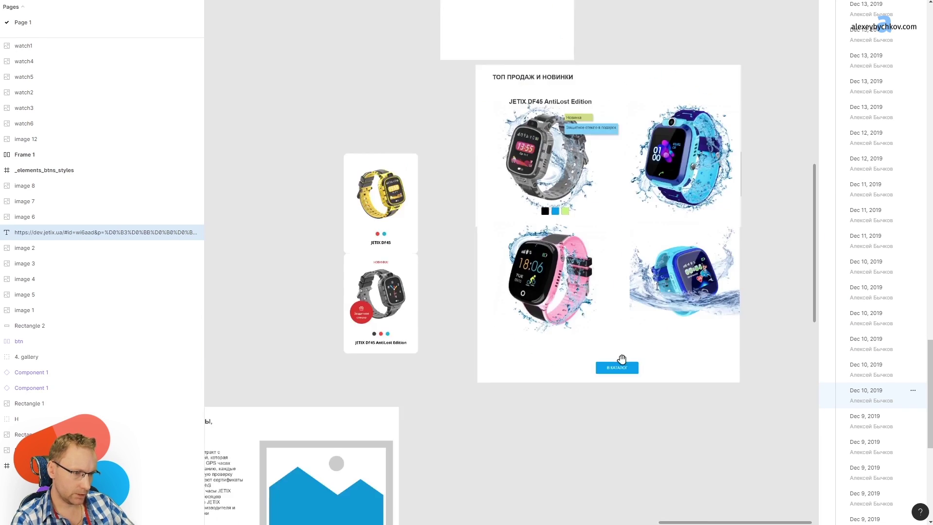
scroll(443, 202, "up", 3)
scroll(398, 274, "up", 3)
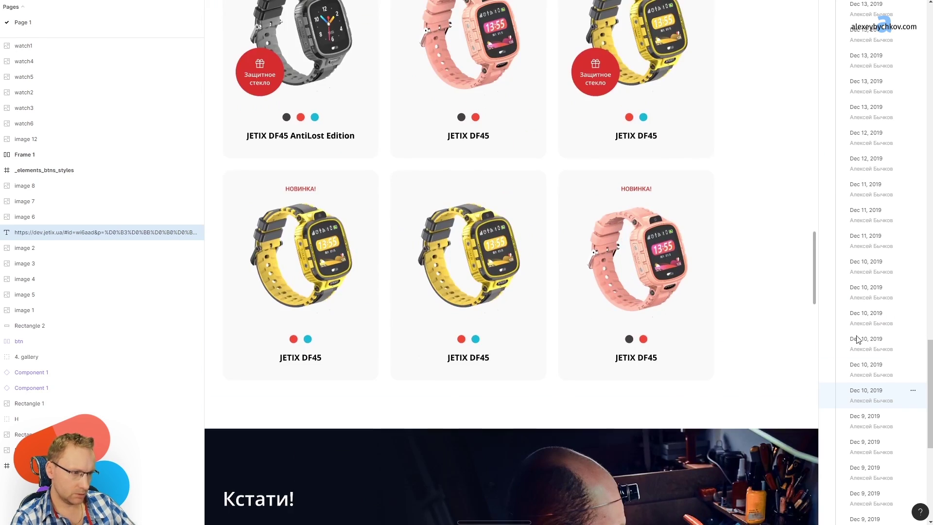
left_click(874, 294)
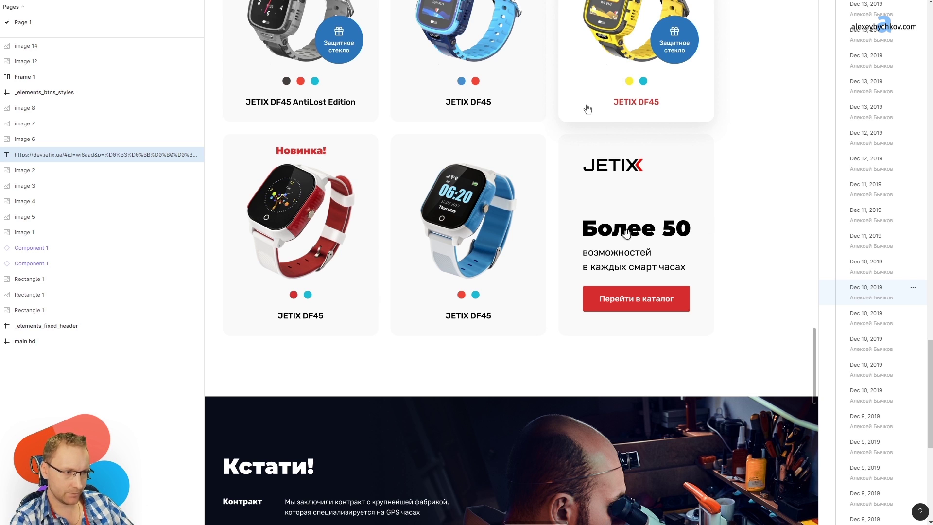
mouse_move(472, 92)
left_mouse_down()
mouse_move(460, 331)
mouse_move(461, 159)
left_mouse_up()
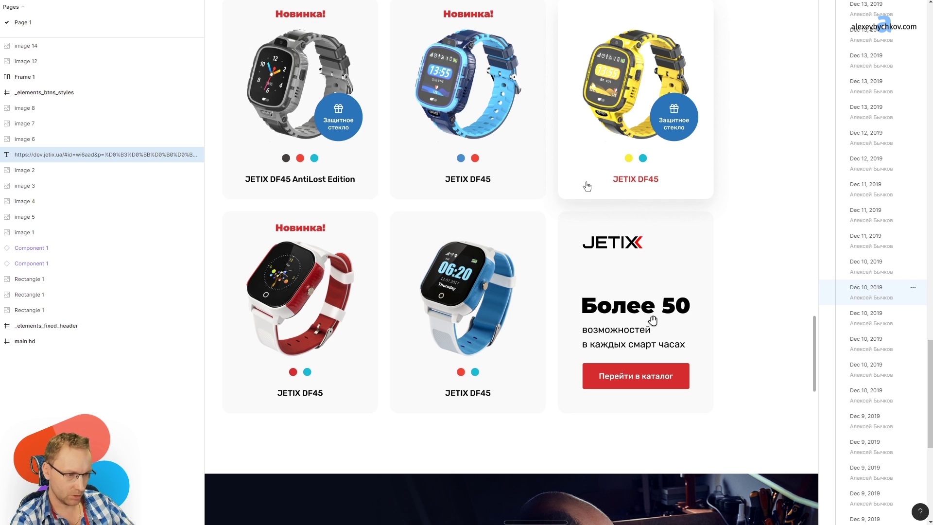
left_click_drag(493, 190, 496, 330)
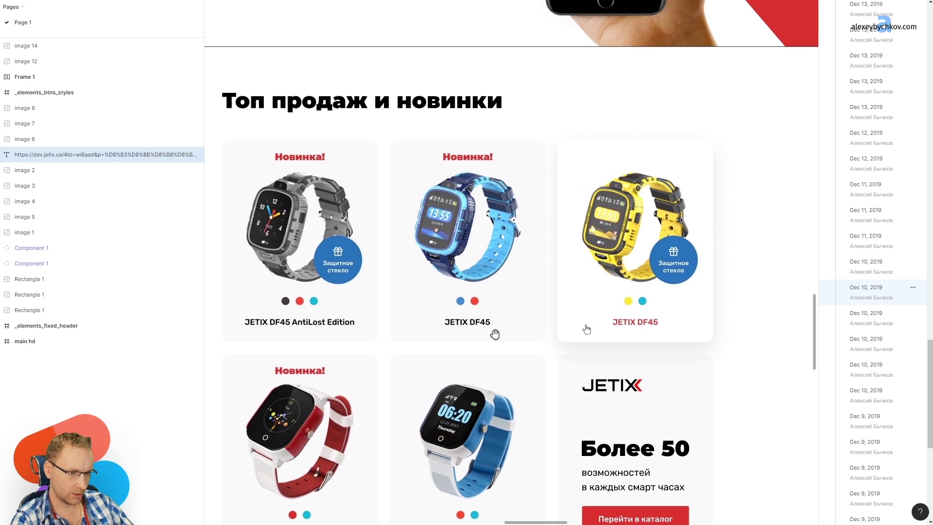
scroll(495, 330, "down", 3)
scroll(379, 213, "up", 5)
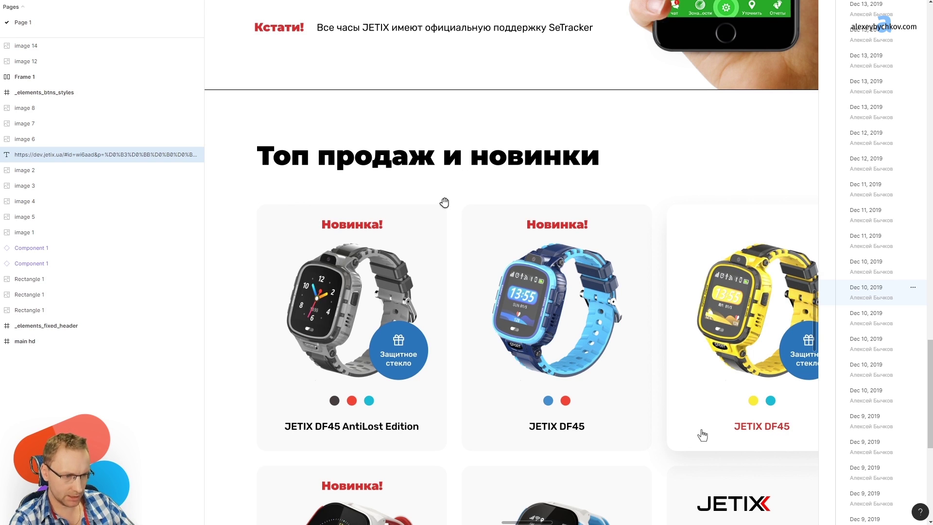
scroll(485, 229, "down", 2)
scroll(569, 242, "down", 3)
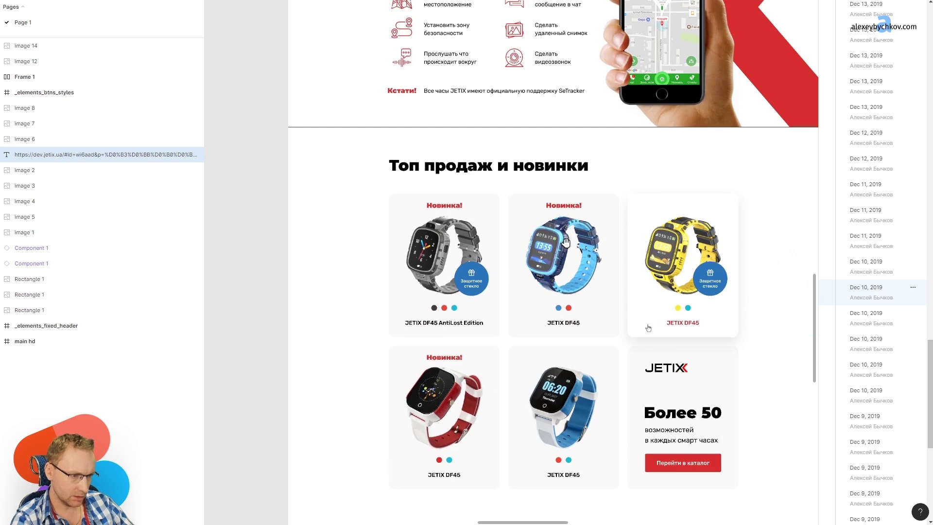
scroll(672, 333, "up", 5)
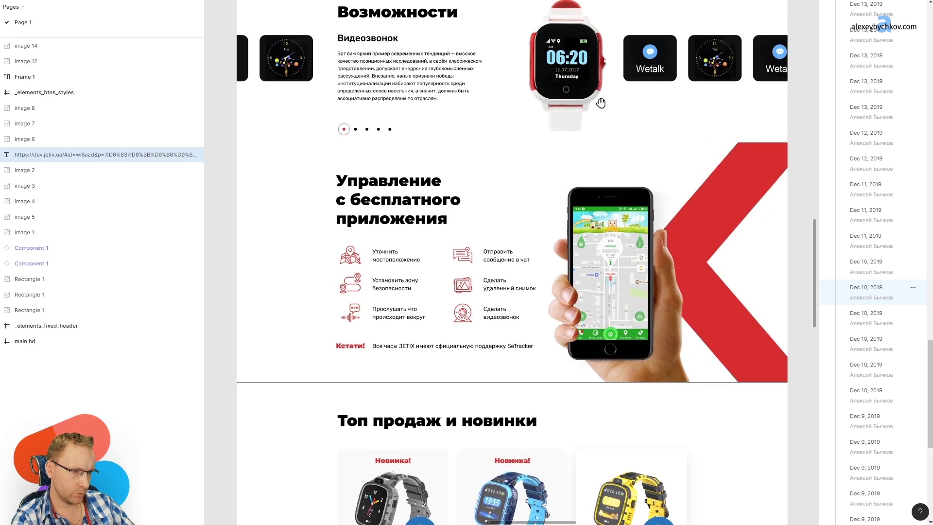
scroll(601, 103, "up", 5)
scroll(548, 454, "down", 4)
scroll(592, 183, "down", 5)
scroll(591, 183, "down", 2)
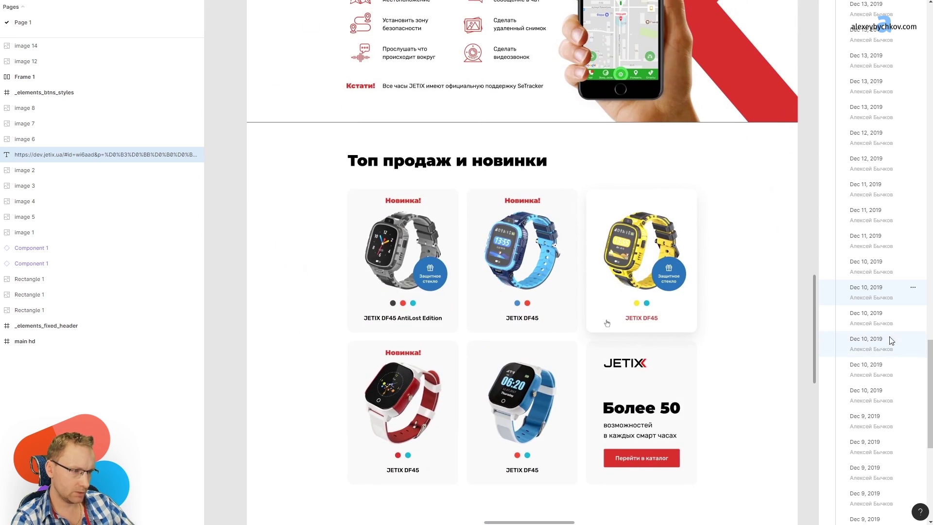
Load three Dec 10 versions in turn and scroll through the page to compare them
left_click(888, 322)
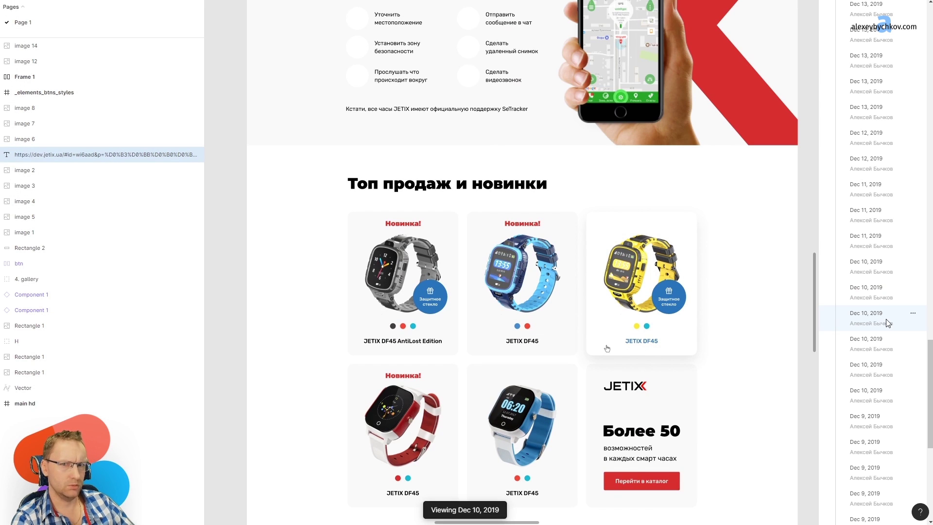
left_click(874, 294)
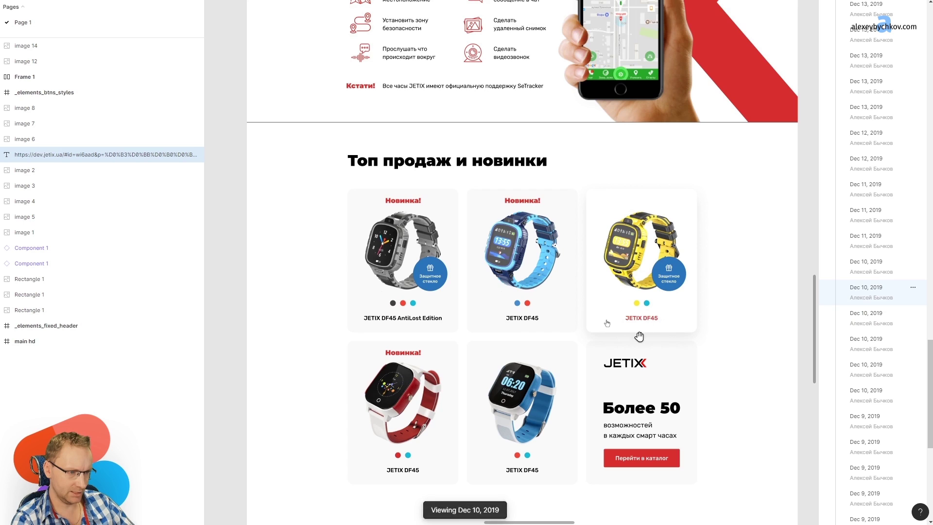
scroll(632, 316, "up", 3)
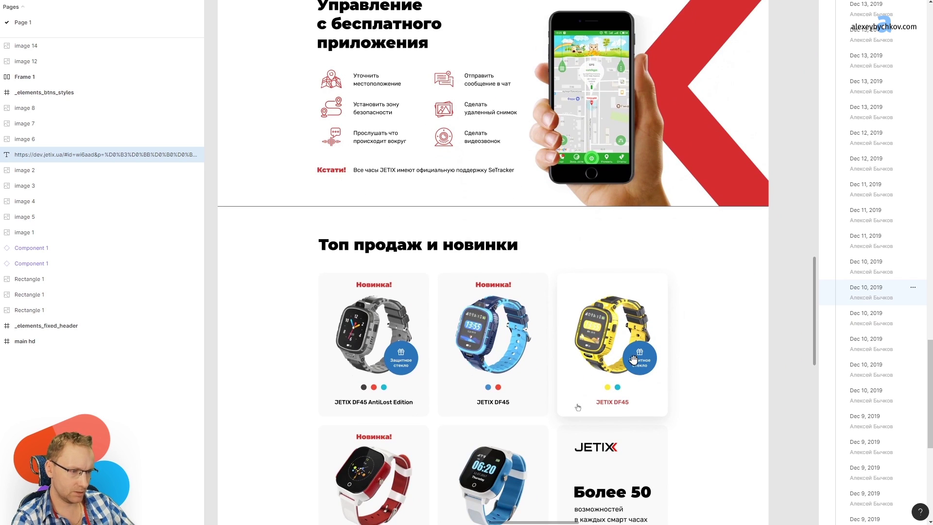
left_click(870, 266)
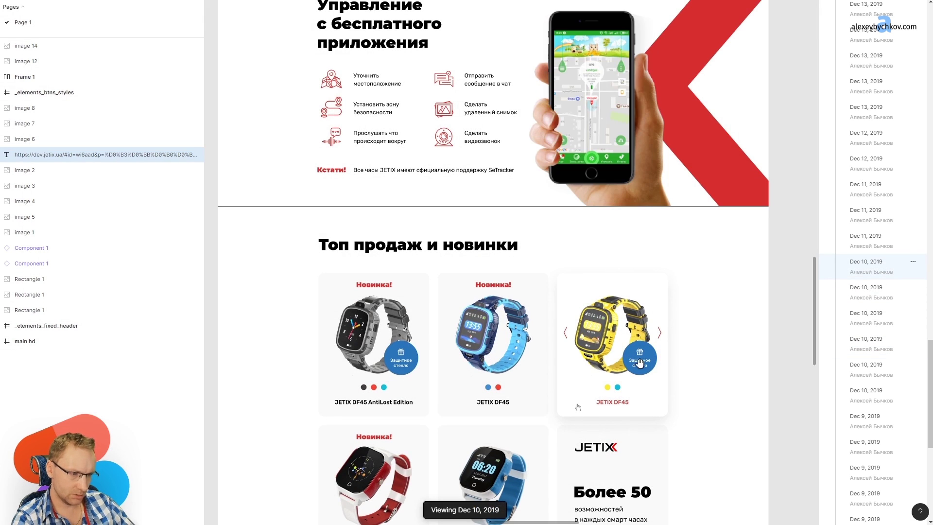
scroll(539, 277, "down", 2)
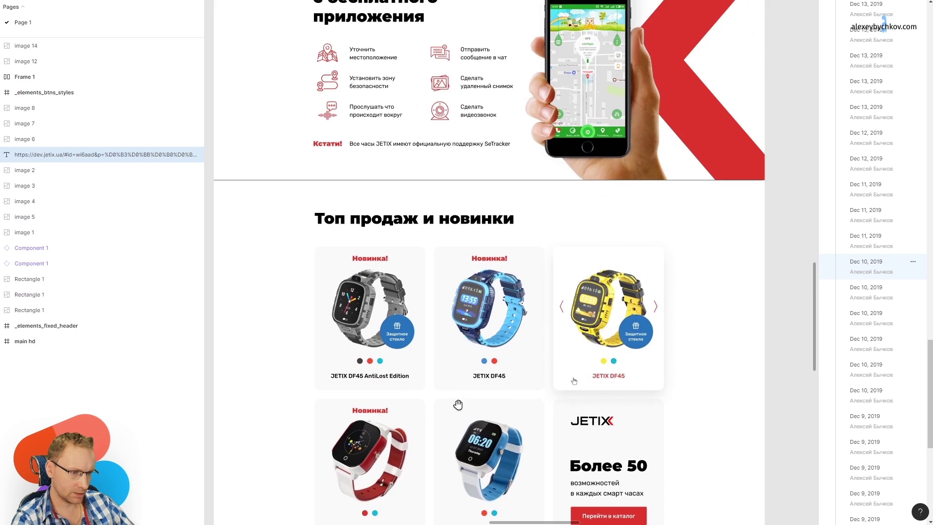
scroll(457, 404, "down", 5)
scroll(483, 124, "down", 5)
scroll(501, 142, "down", 7)
scroll(537, 121, "up", 4)
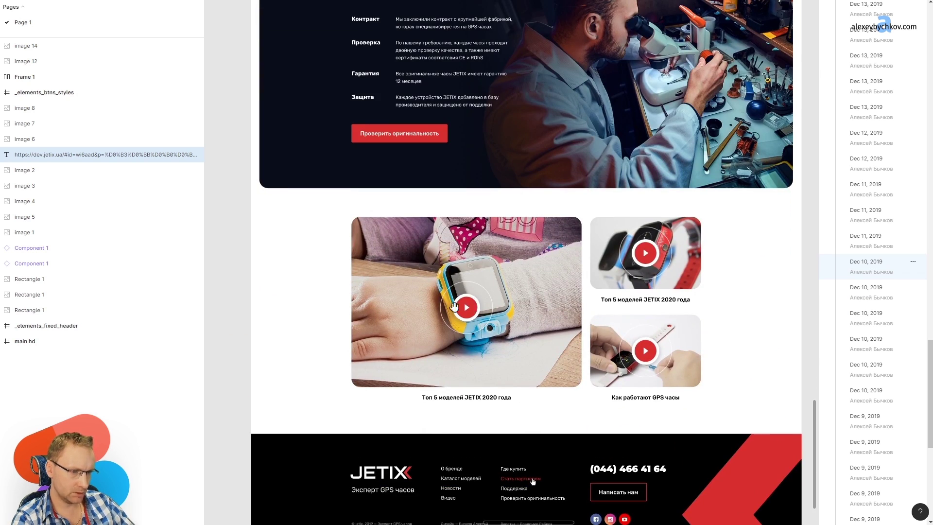
Switch to another Dec 10 version and review its hero banner and Возможности section
left_click(865, 346)
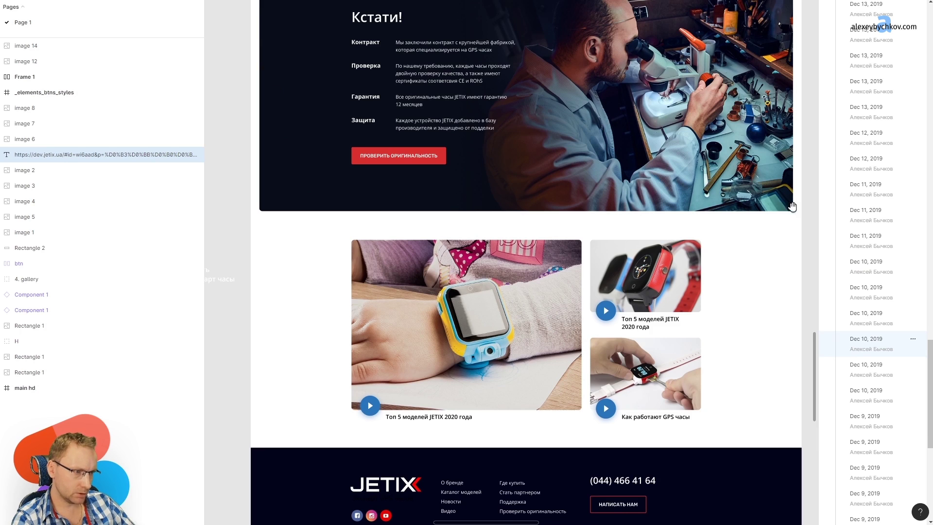
scroll(792, 207, "up", 5)
scroll(492, 366, "up", 5)
left_click_drag(458, 71, 459, 441)
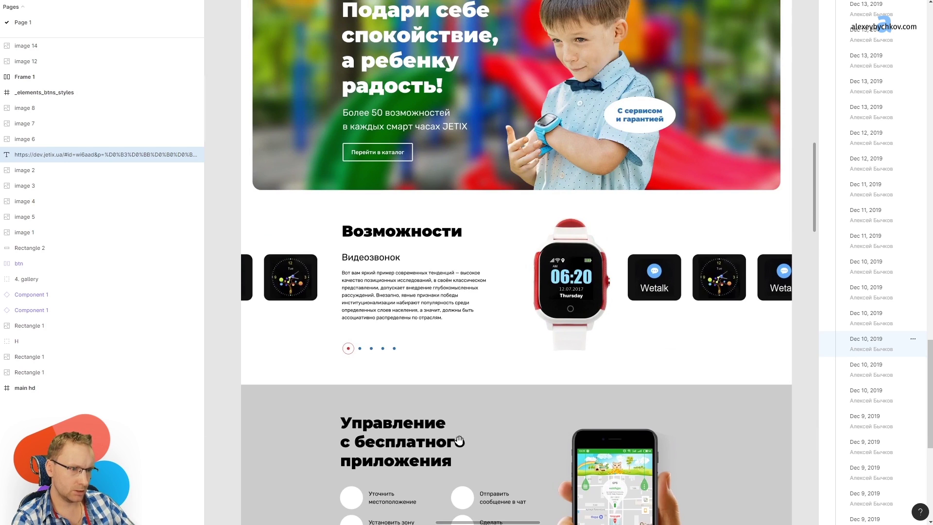
scroll(299, 258, "down", 5)
scroll(341, 243, "down", 5)
scroll(379, 238, "down", 5)
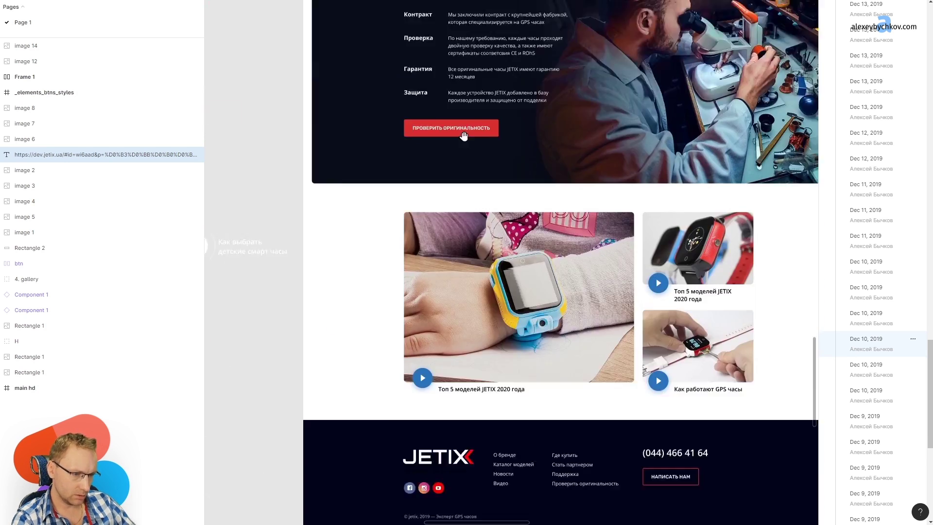
scroll(405, 231, "down", 5)
Reload the earlier-compared Dec 10 entry and scroll through its sections
left_click(870, 267)
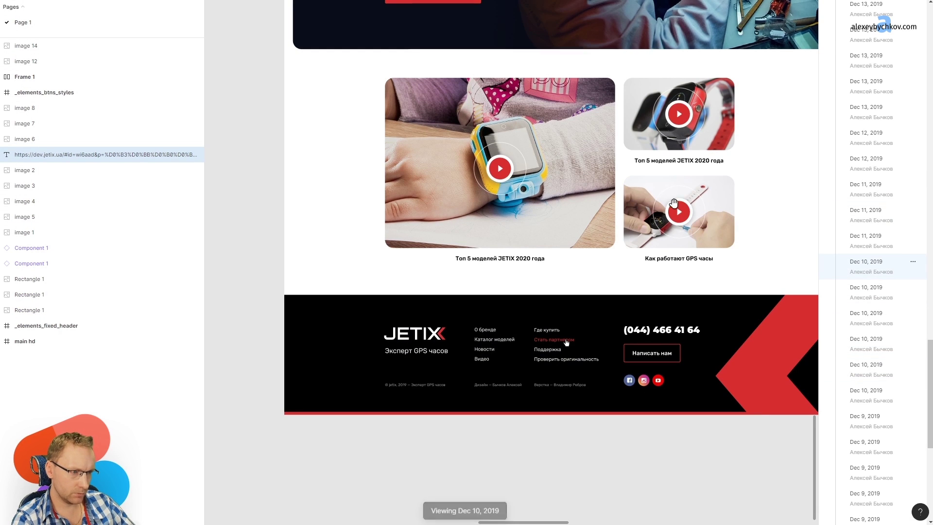
scroll(479, 387, "up", 5)
scroll(396, 203, "up", 3)
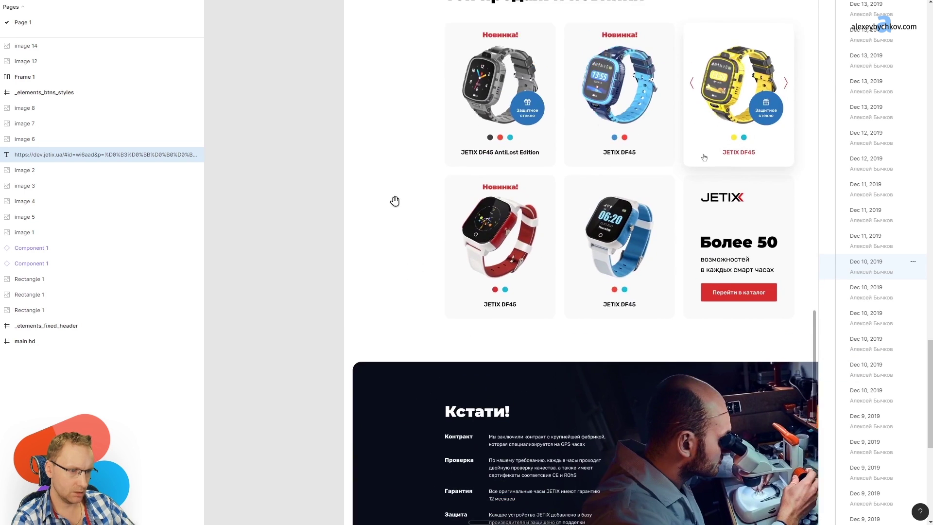
scroll(325, 461, "up", 5)
scroll(430, 316, "down", 5)
scroll(429, 316, "down", 7)
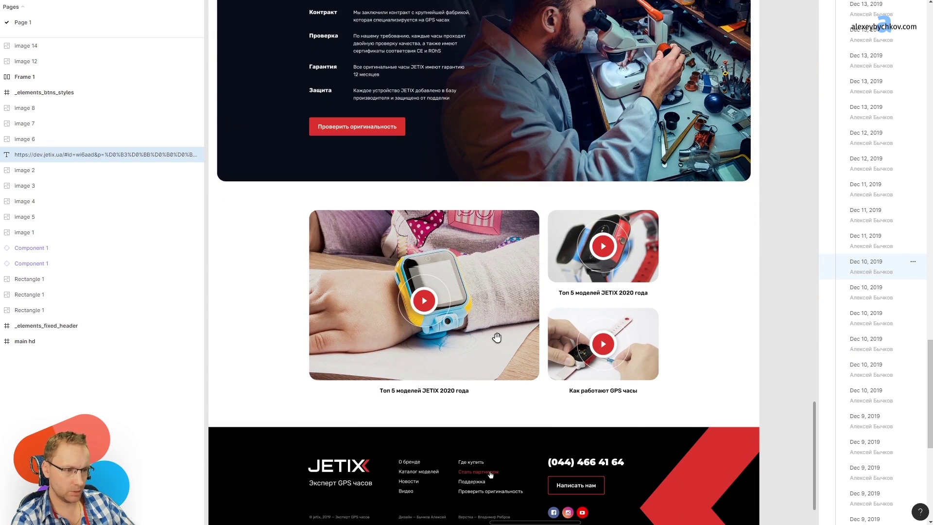
scroll(474, 184, "down", 2)
scroll(481, 112, "up", 10)
scroll(481, 170, "up", 2)
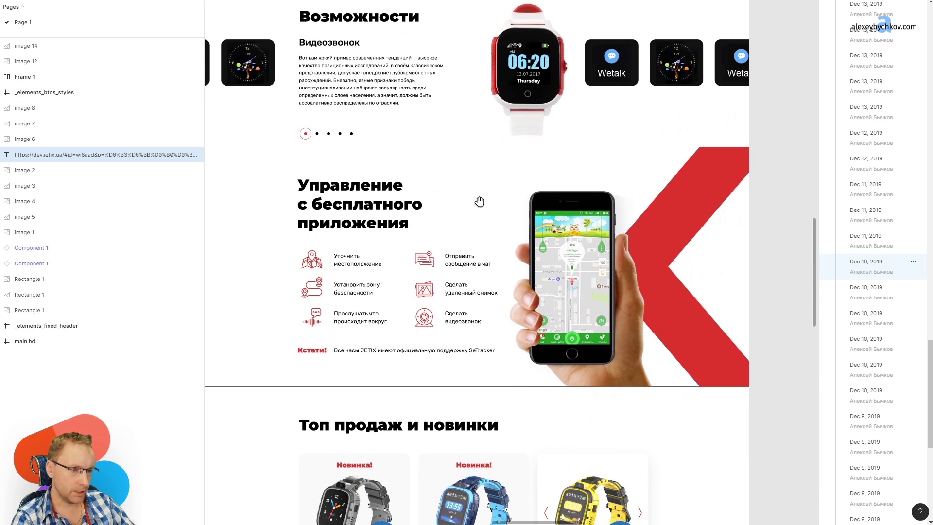
Compare the second and next older Dec 10 versions, then step back to the newer one
left_click(884, 288)
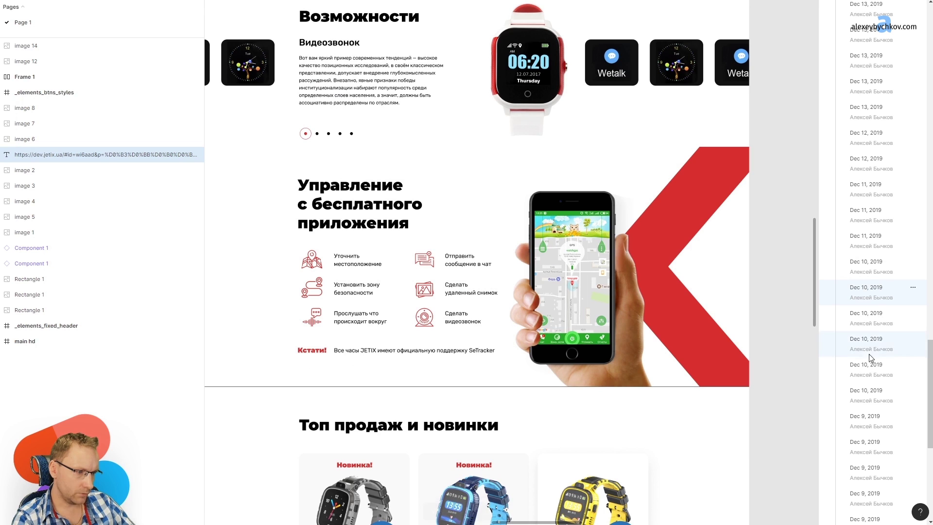
left_click(885, 317)
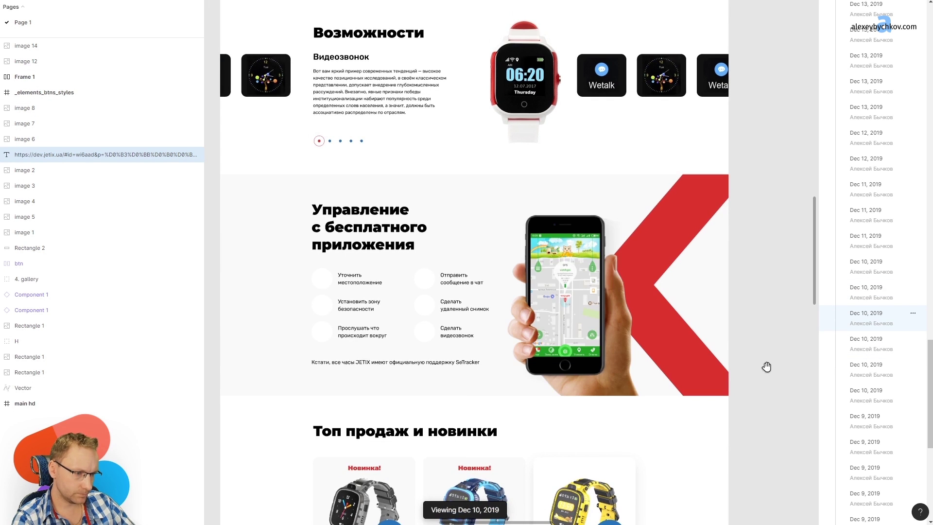
scroll(457, 93, "up", 5)
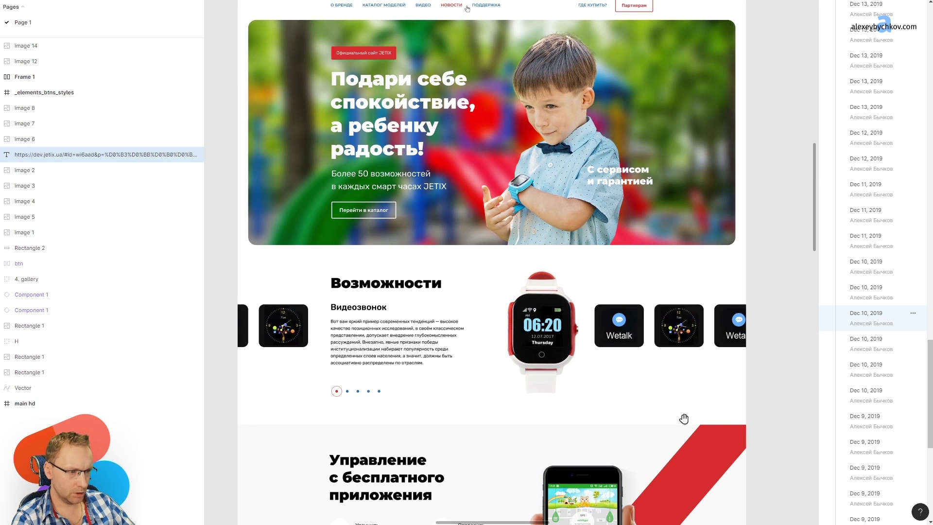
scroll(363, 439, "down", 5)
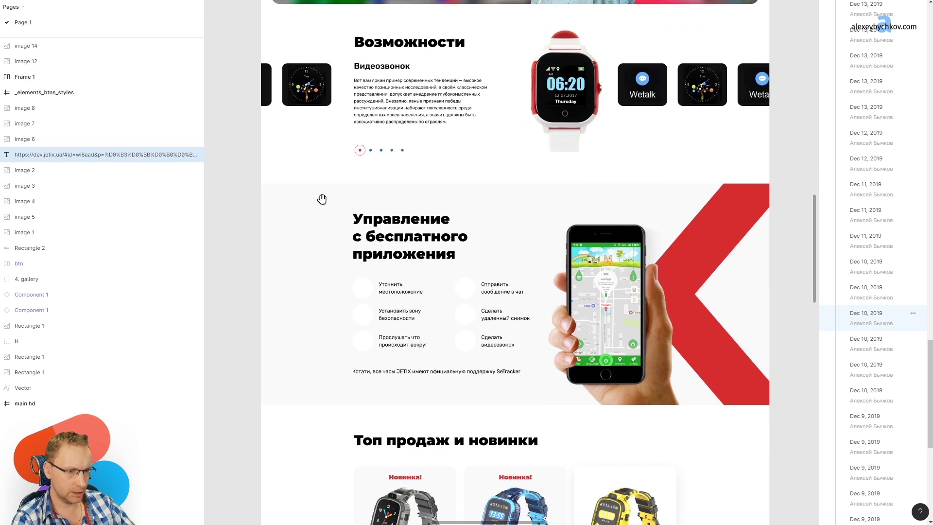
scroll(321, 199, "down", 5)
scroll(306, 272, "up", 5)
scroll(411, 172, "down", 3, "ctrl")
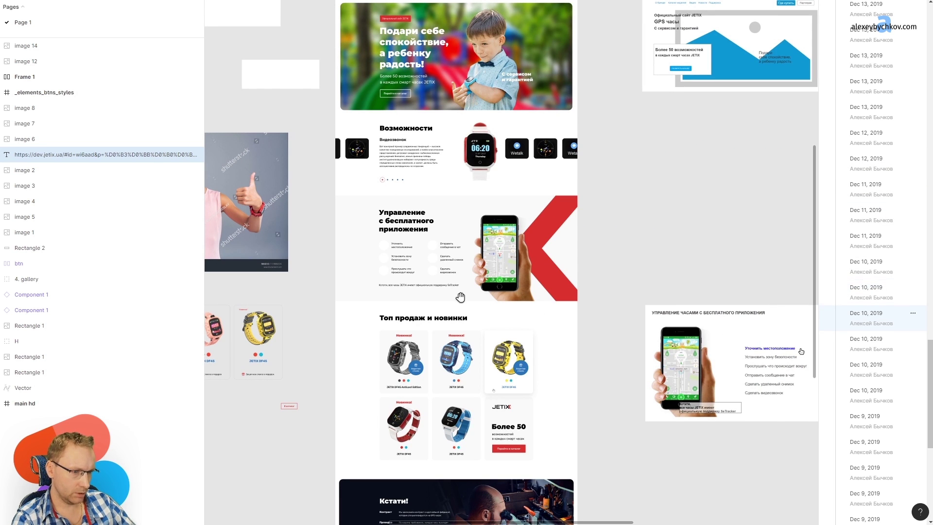
key("Up")
scroll(499, 271, "up", 3, "ctrl")
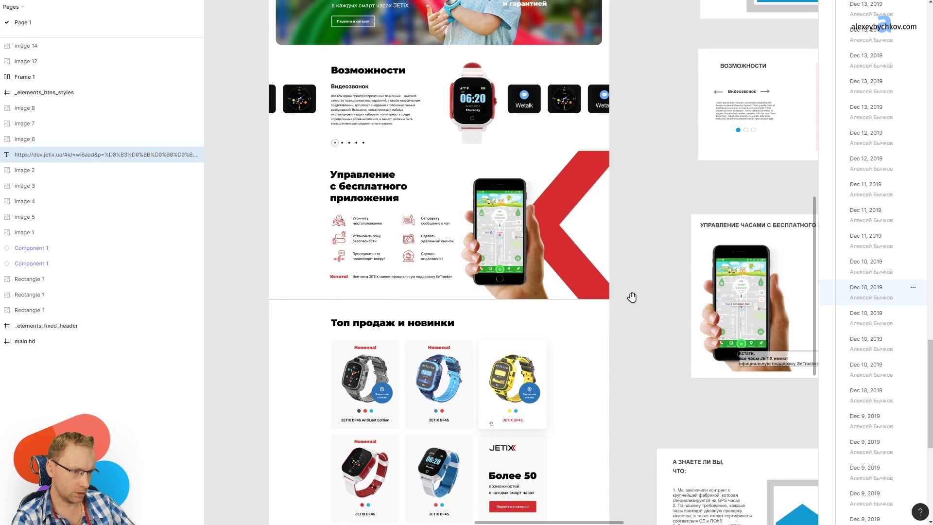
scroll(592, 287, "up", 3, "ctrl")
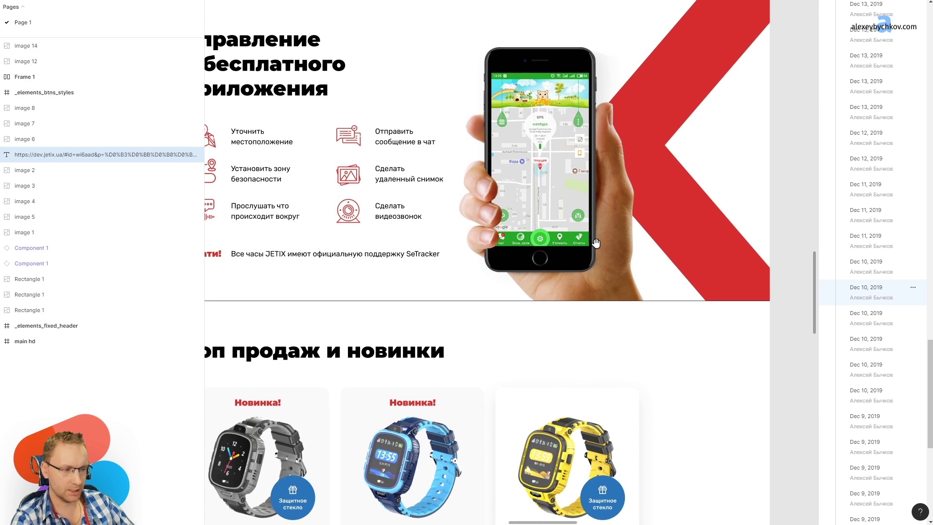
scroll(598, 237, "down", 3, "ctrl")
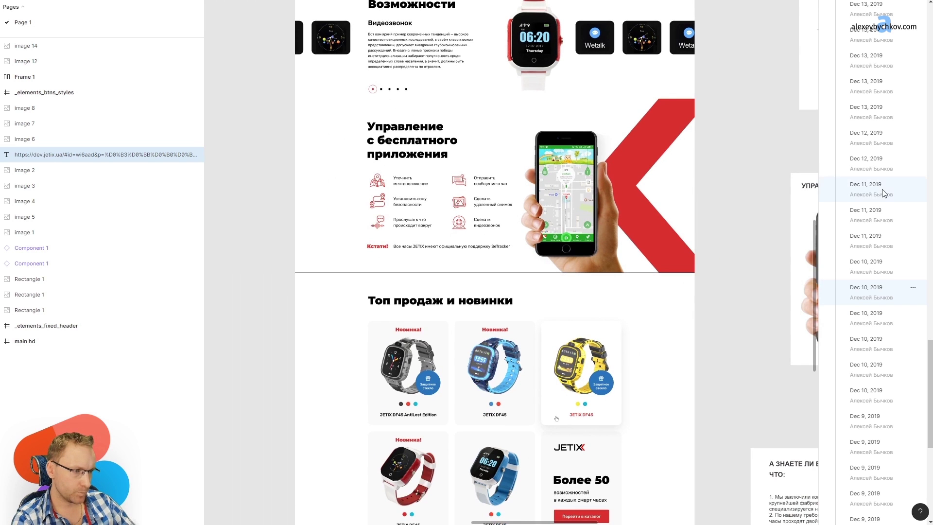
Open the Dec 11, 2019 version, preview the Dec 13 version, then return to Dec 11
left_click(896, 243)
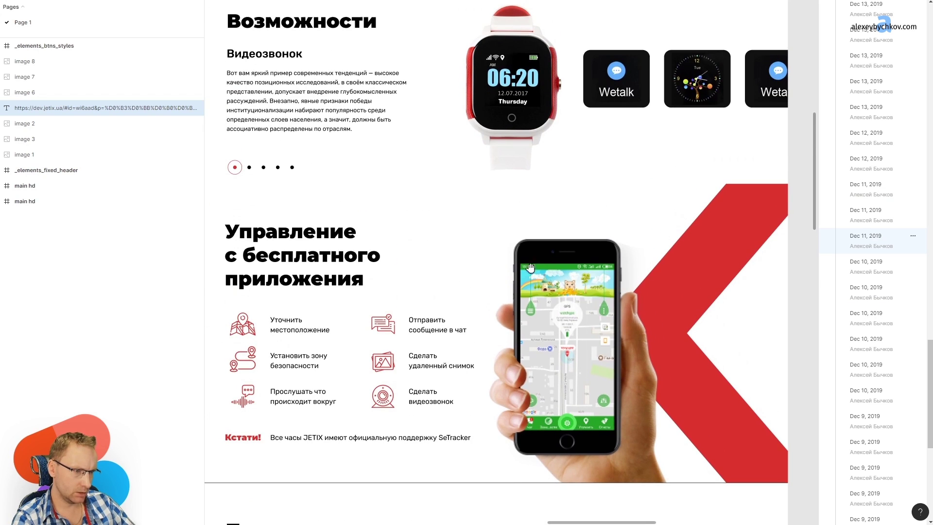
left_click(886, 191)
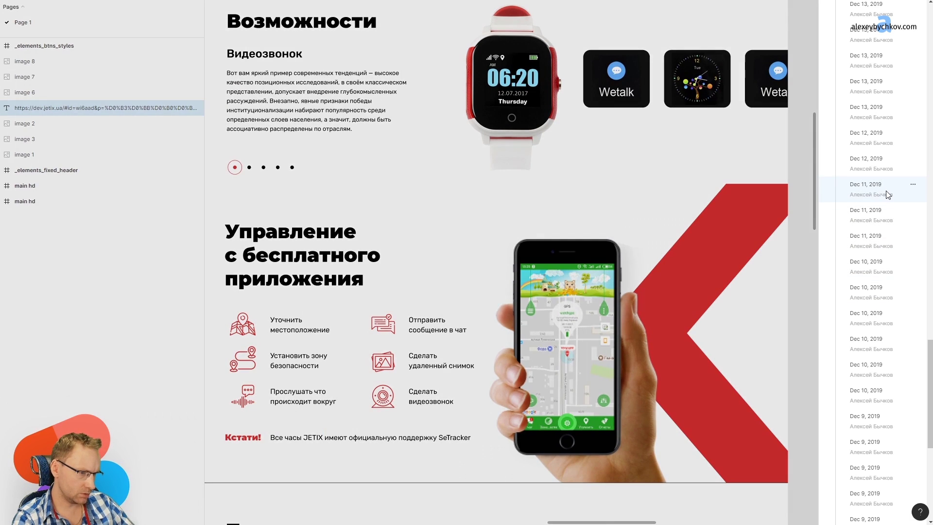
scroll(885, 194, "up", 3)
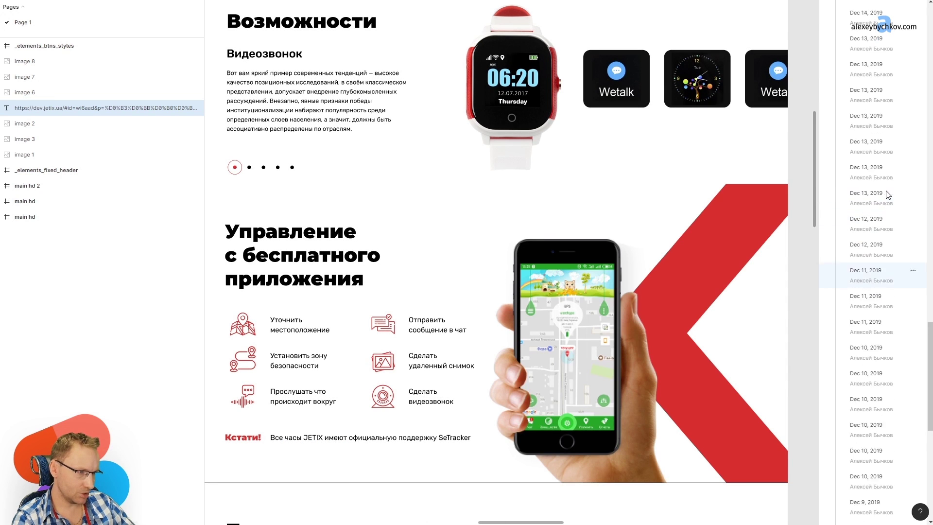
left_click(885, 218)
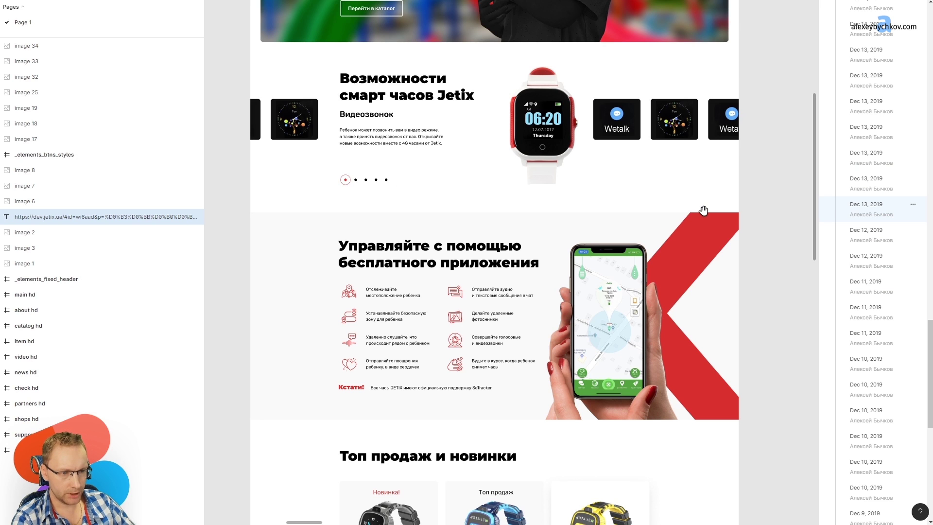
left_click(898, 308)
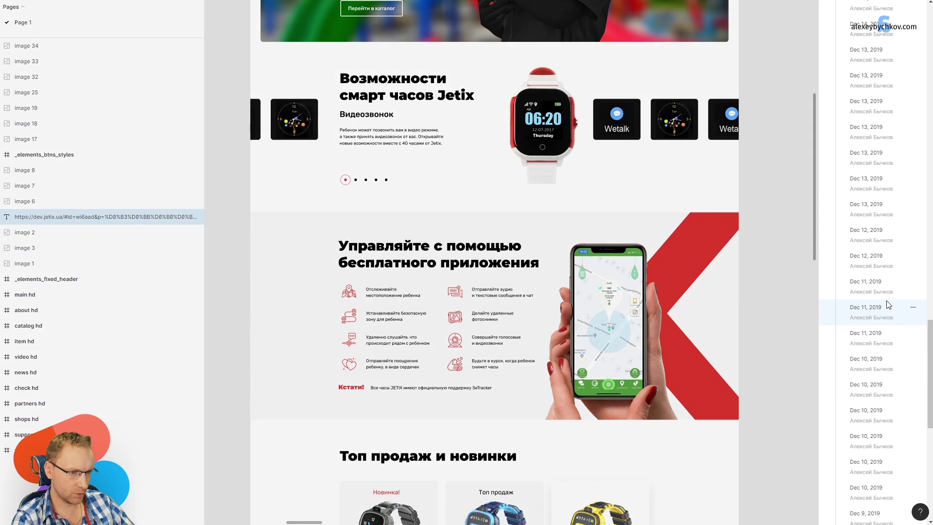